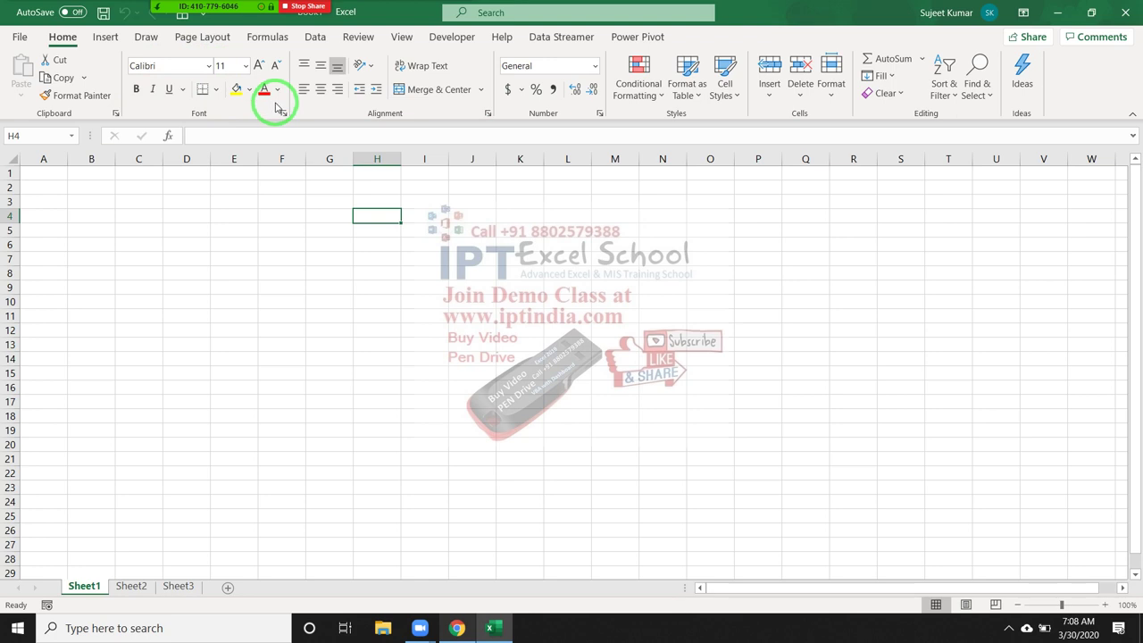
pyautogui.moveTo(355, 72); pyautogui.dragTo(328, 97)
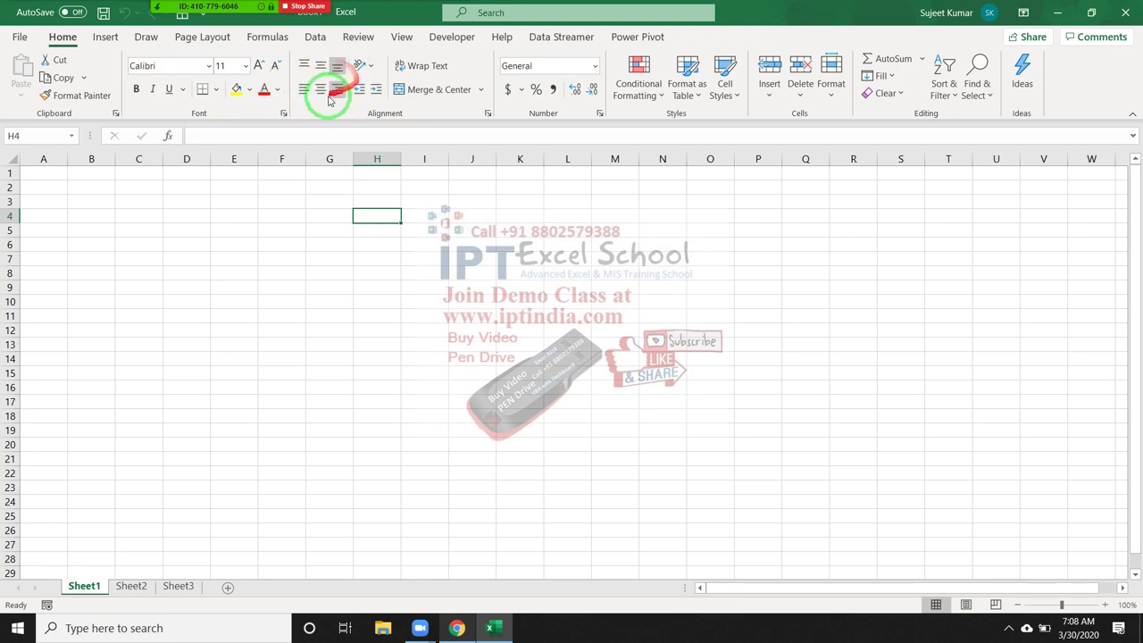
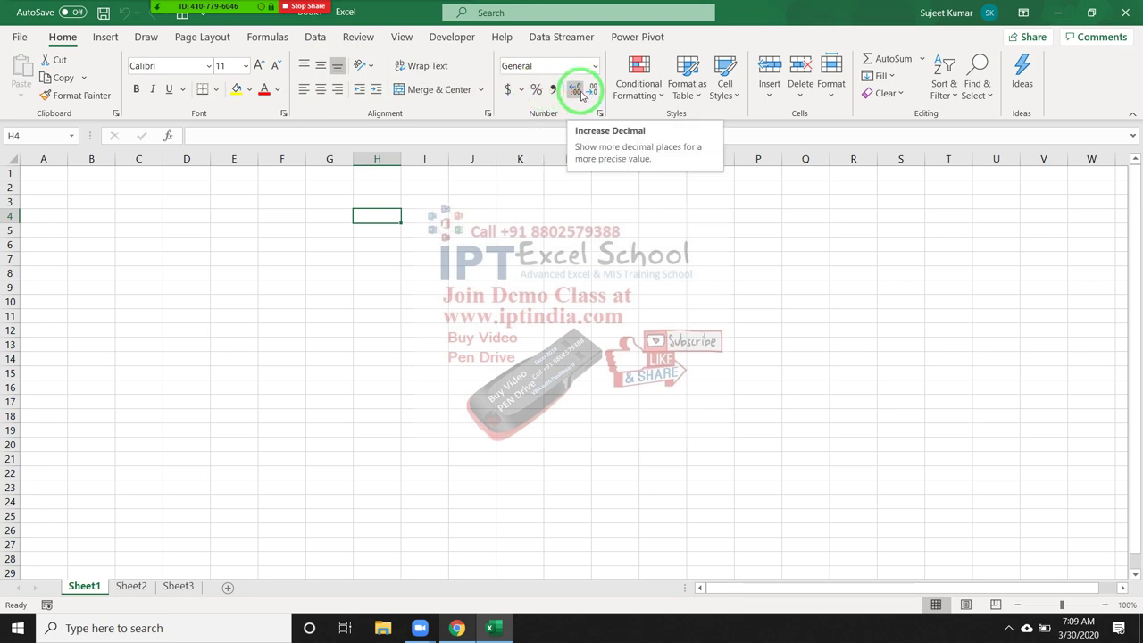
# Zoom the sheet to 200%, clear a test 1500 from E2, and enter the header Chq in E1.
pyautogui.click(335, 202)
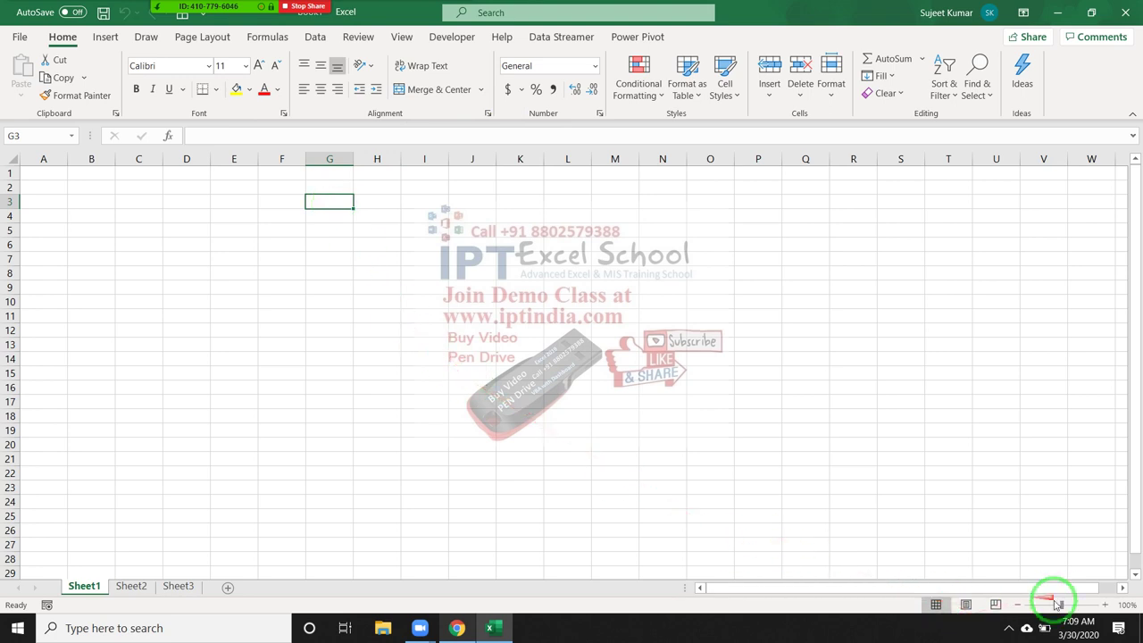
pyautogui.moveTo(1058, 605); pyautogui.dragTo(1076, 606)
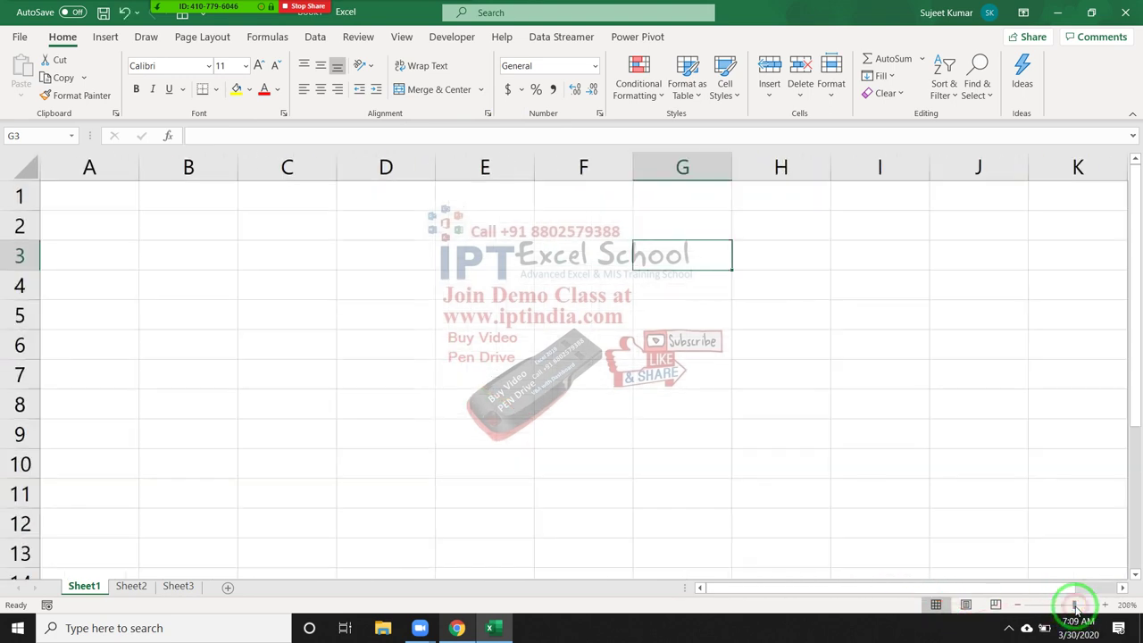
pyautogui.click(455, 233)
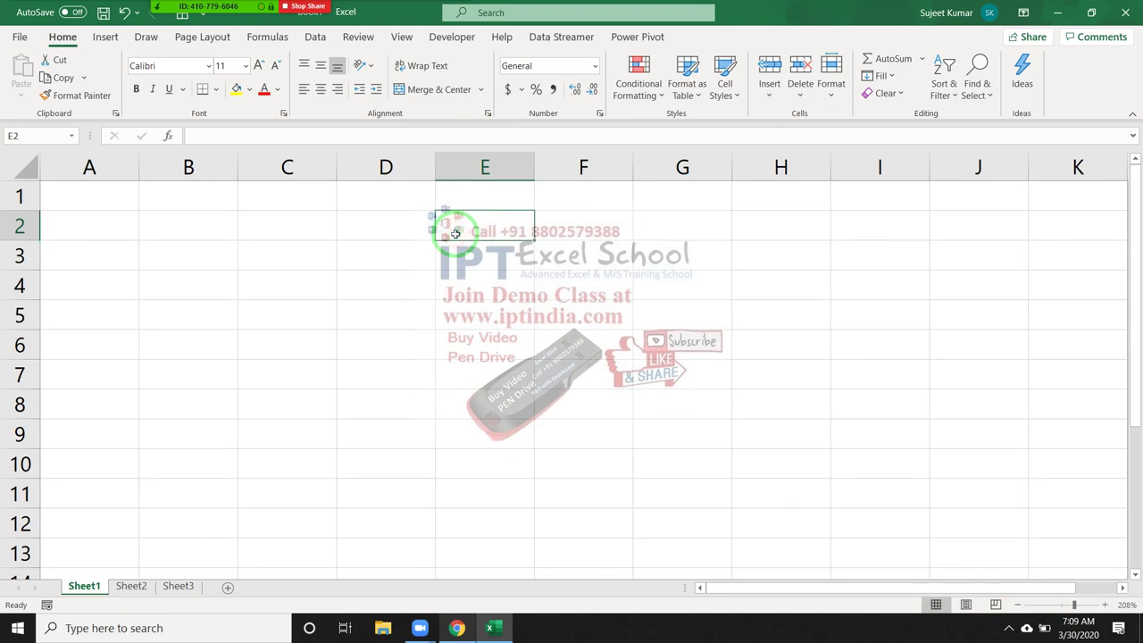
pyautogui.write('15')
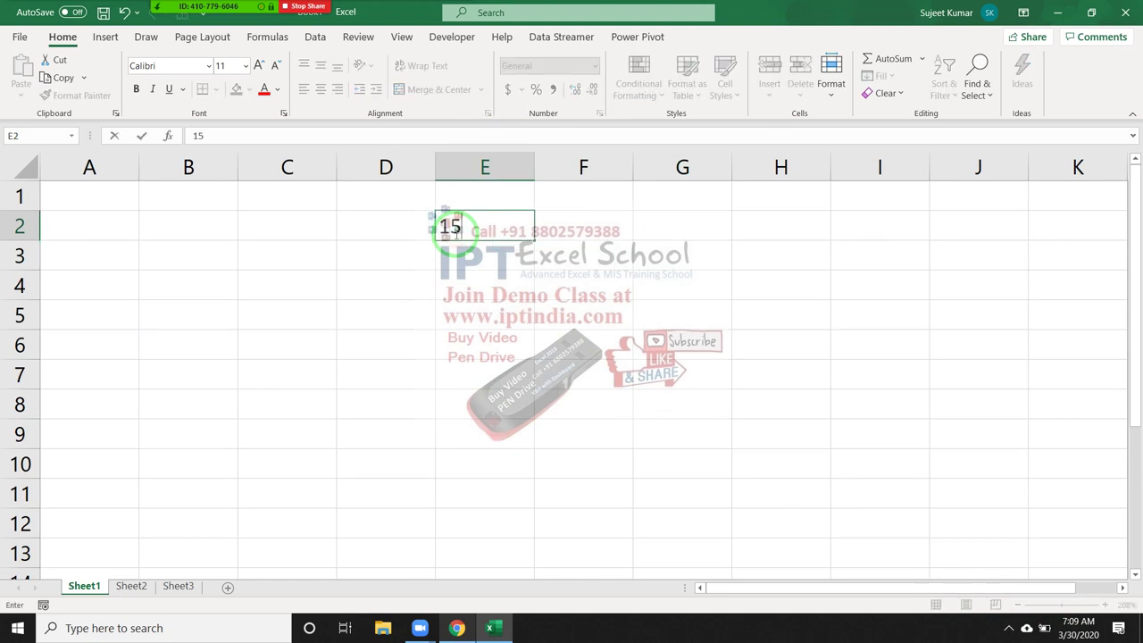
pyautogui.write('00')
pyautogui.press('Return')
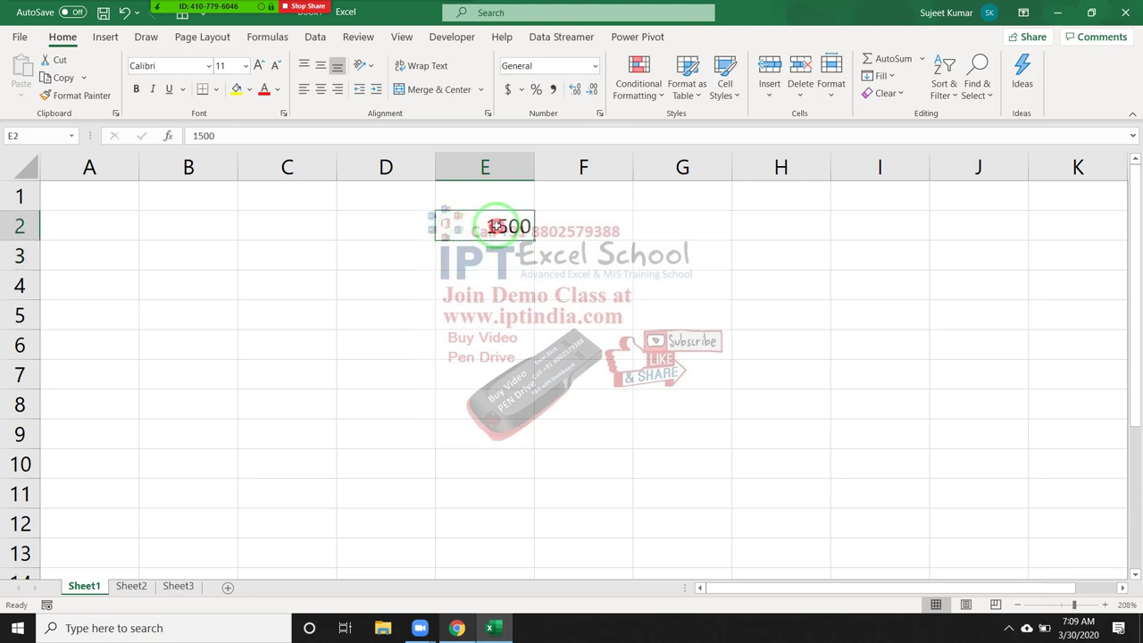
pyautogui.click(491, 227)
pyautogui.press('Delete')
pyautogui.press('Up')
pyautogui.write('C')
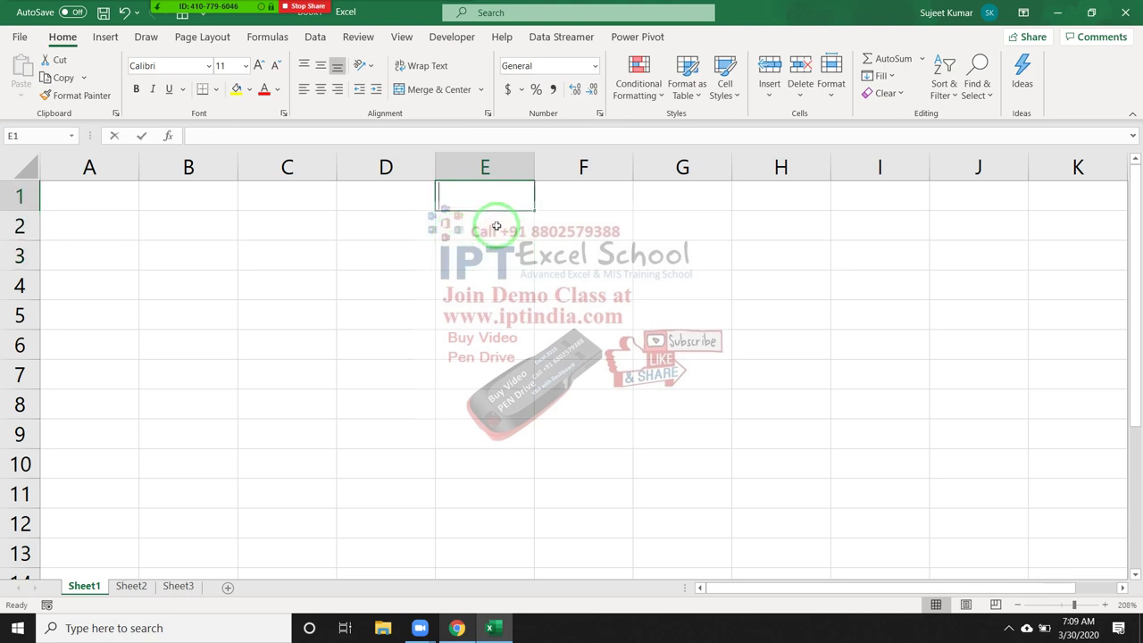
pyautogui.write('hq')
pyautogui.press('Return')
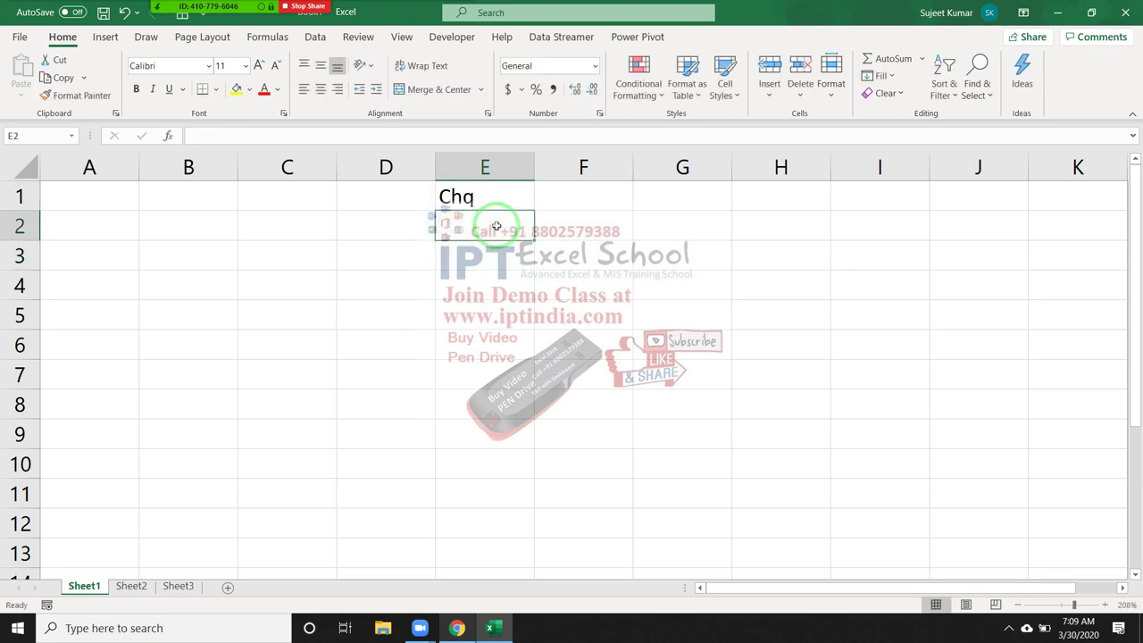
# Re-enter the cheque number in E2 as '001236 so its leading zeros are kept.
pyautogui.write('00')
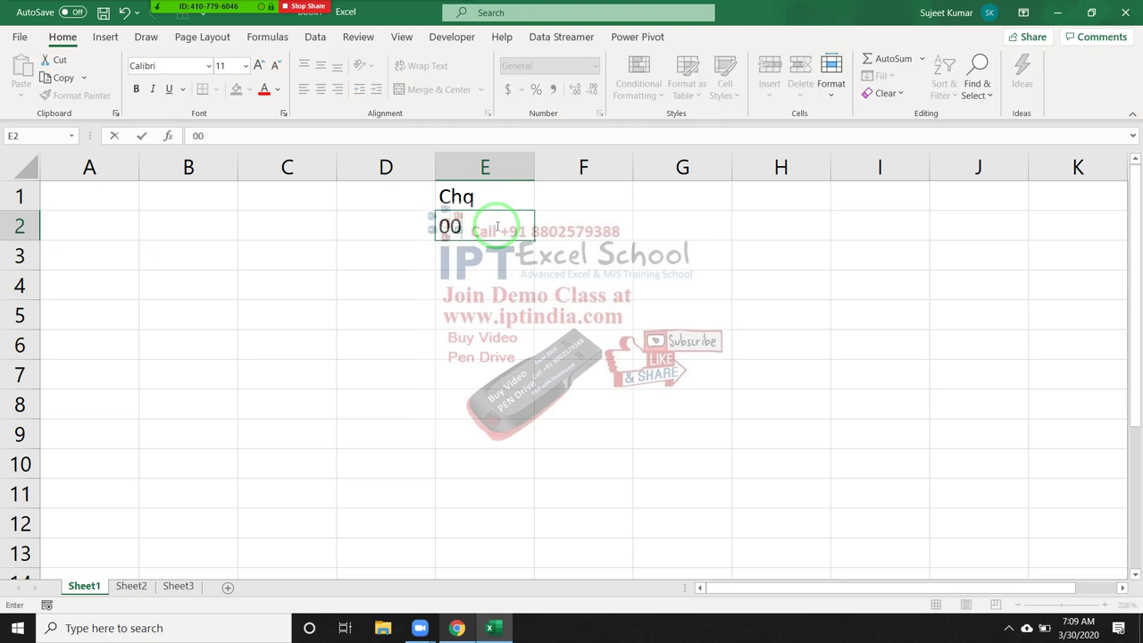
pyautogui.write('1236')
pyautogui.press('Return')
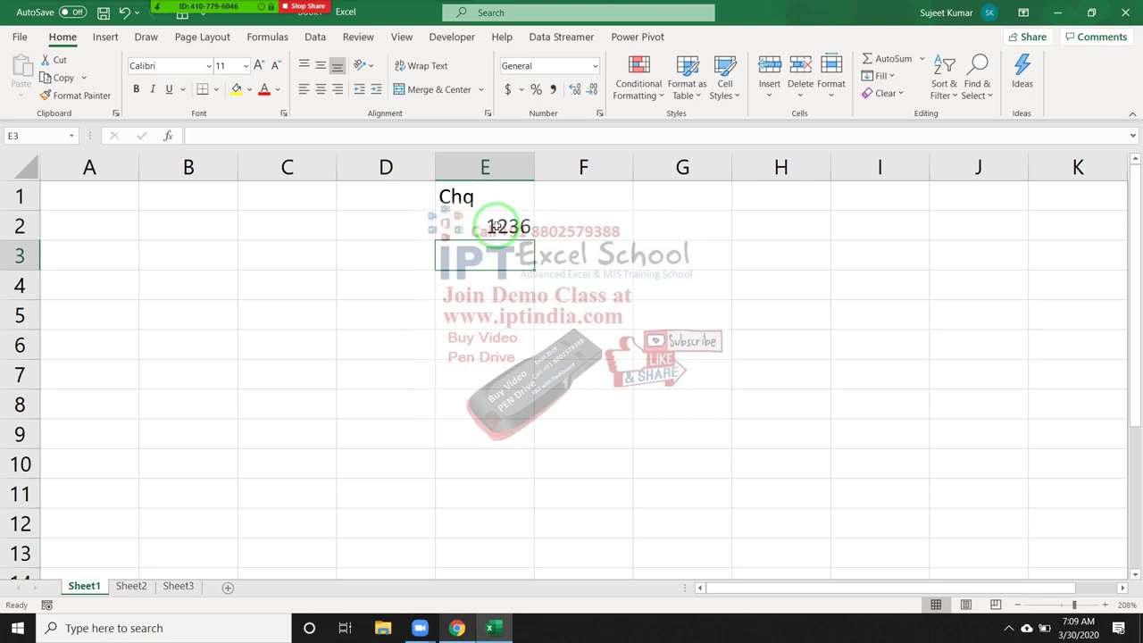
pyautogui.click(493, 227)
pyautogui.press('Return')
pyautogui.click(494, 226)
pyautogui.write("'")
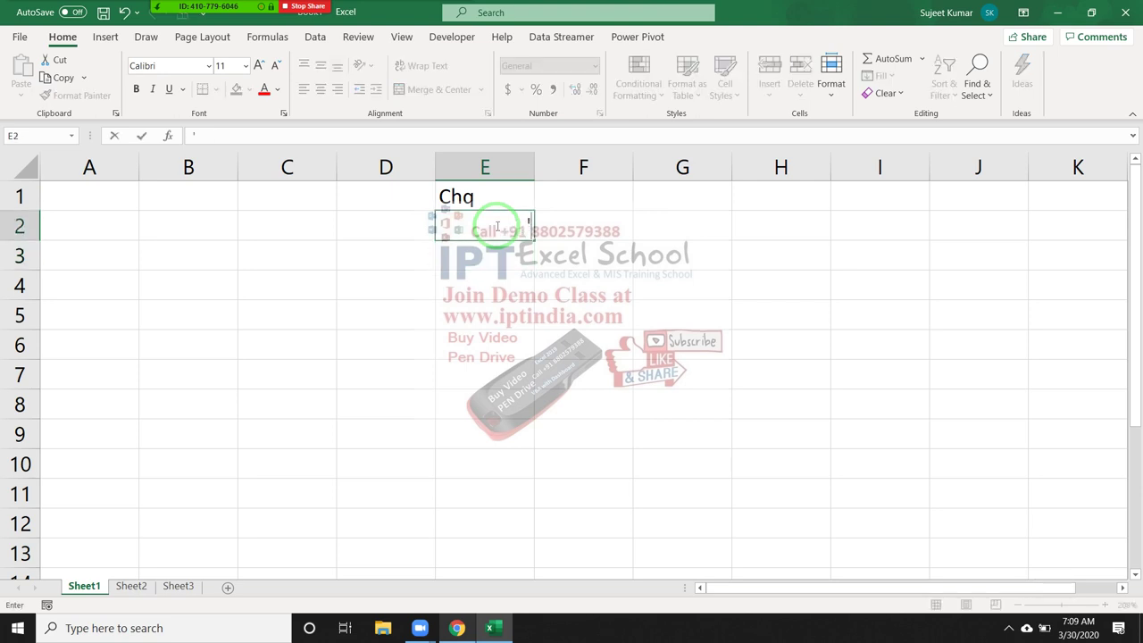
pyautogui.write('00123')
pyautogui.write('6')
pyautogui.press('Return')
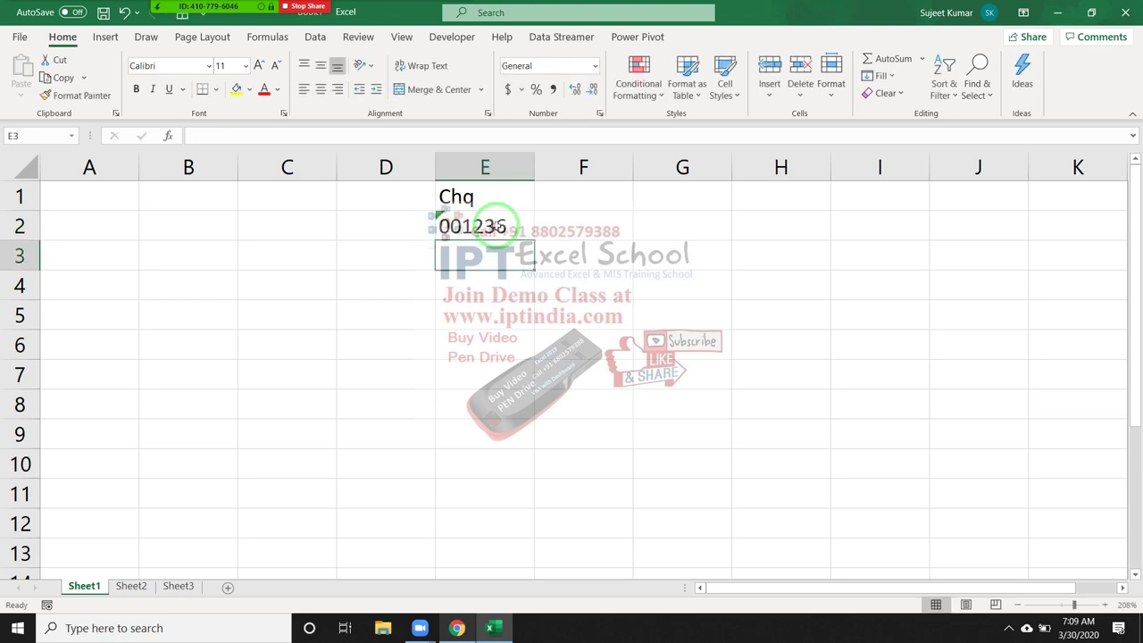
pyautogui.click(494, 226)
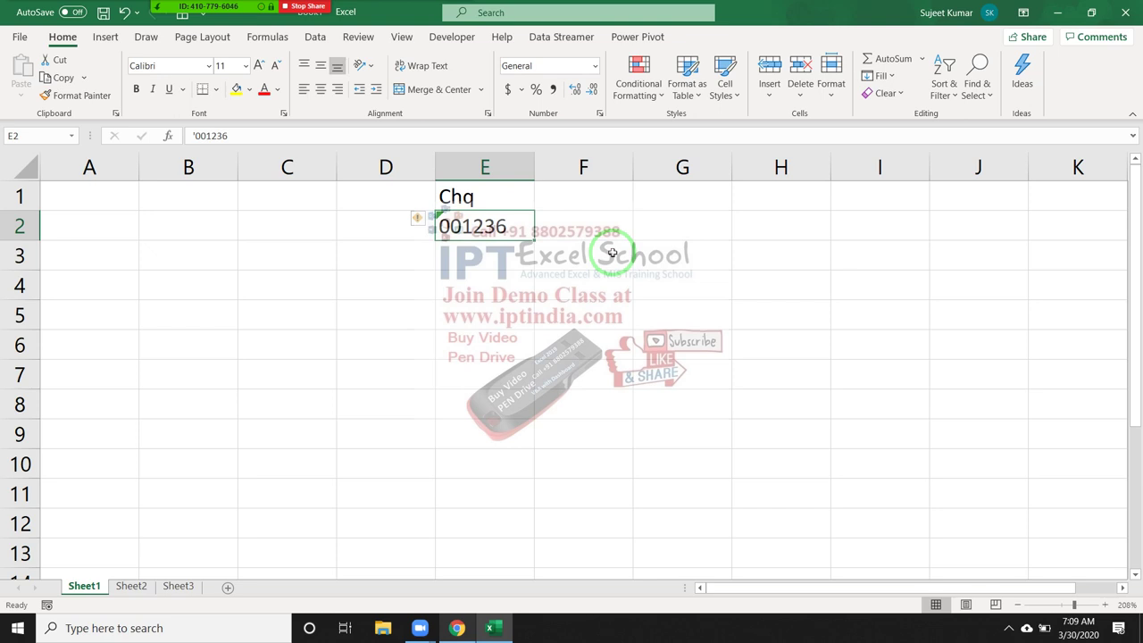
# Fill E2:E5 with 856, 3266, 7412 and 36521, then select that range.
pyautogui.press('Delete')
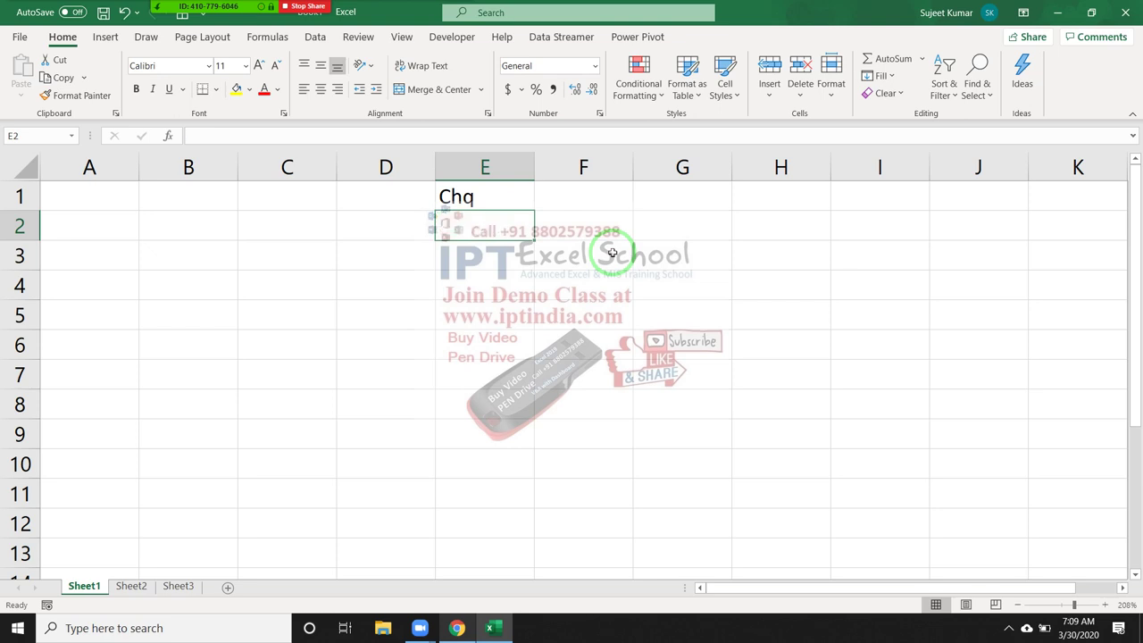
pyautogui.write('856')
pyautogui.press('Return')
pyautogui.write('32')
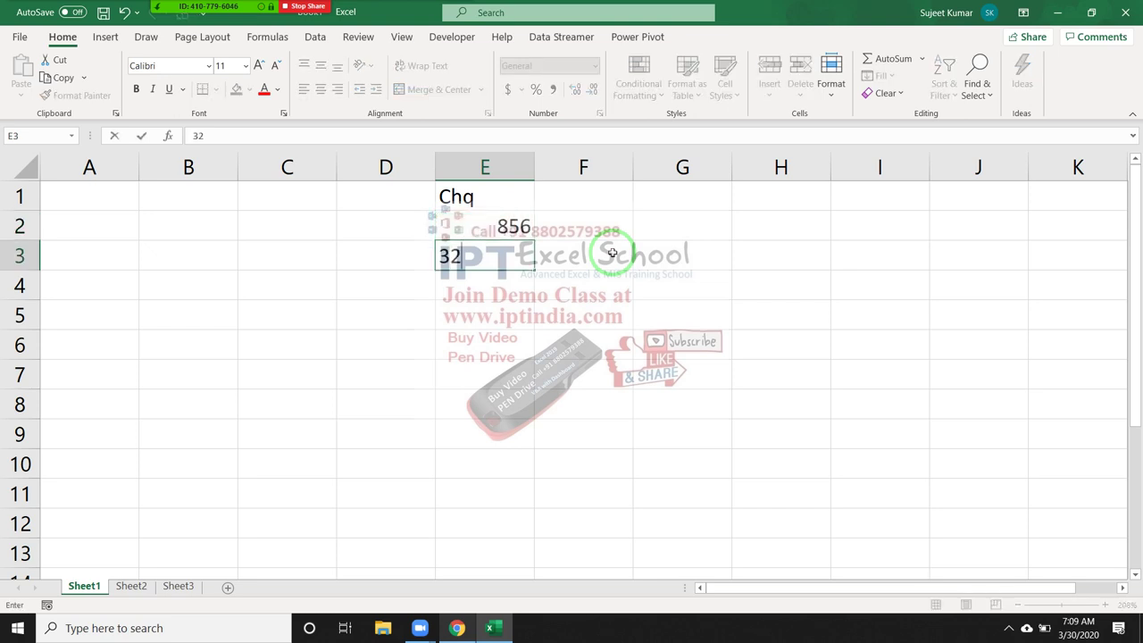
pyautogui.write('66')
pyautogui.press('Return')
pyautogui.write('741')
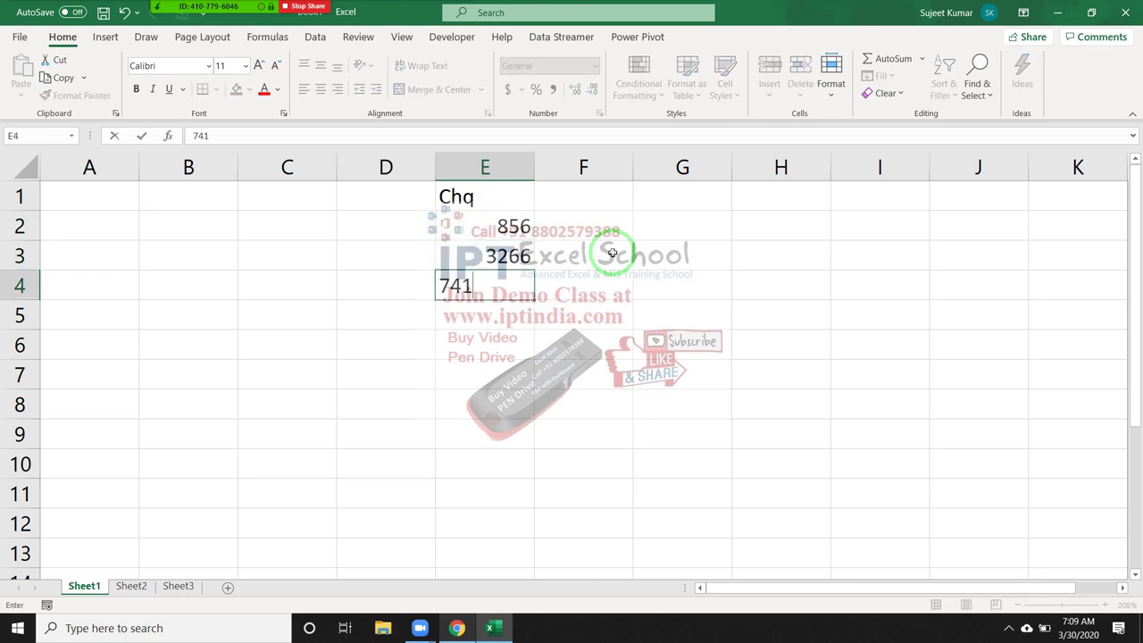
pyautogui.write('2')
pyautogui.press('Return')
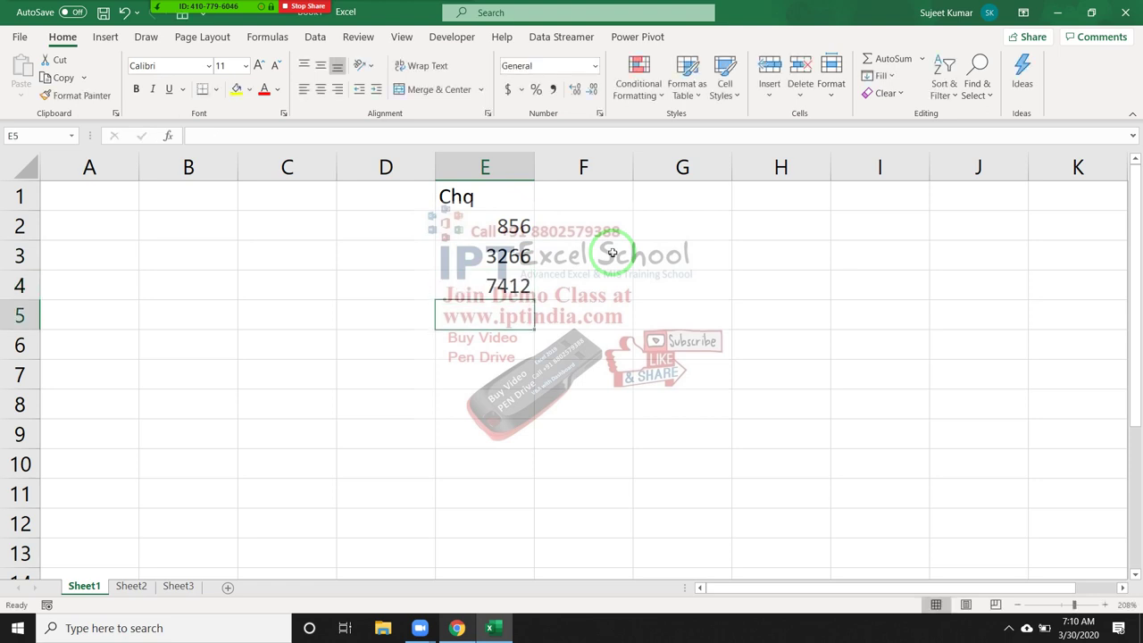
pyautogui.write('36521')
pyautogui.press('Return')
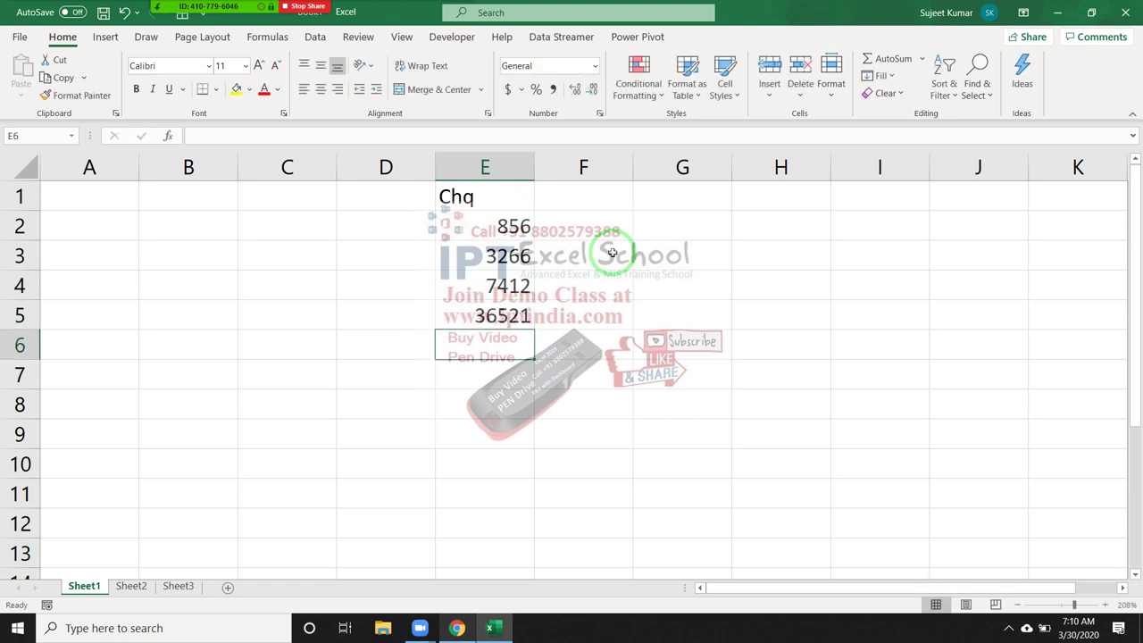
pyautogui.press('Up')
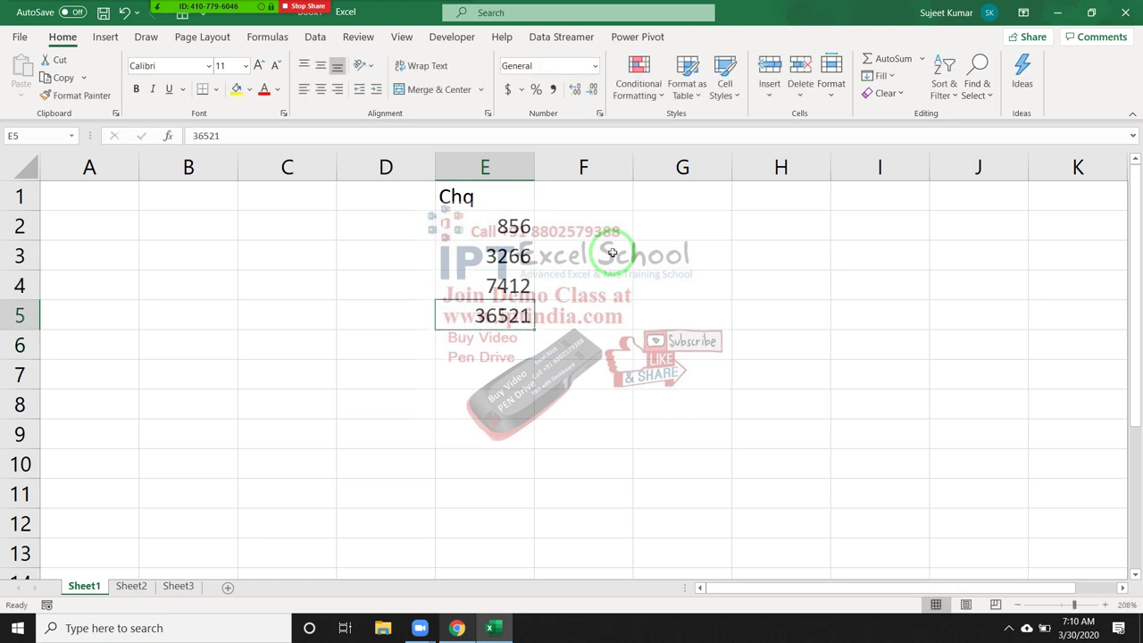
pyautogui.hotkey('ctrl', 'shift', 'Up')
pyautogui.hotkey('shift', 'Down')
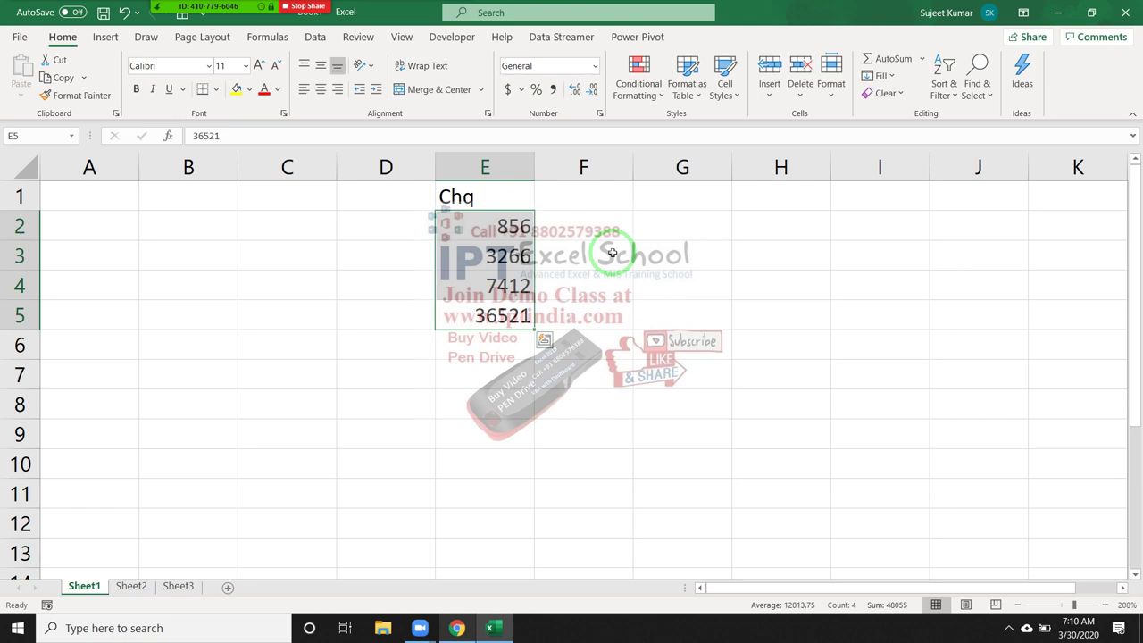
pyautogui.click(502, 226)
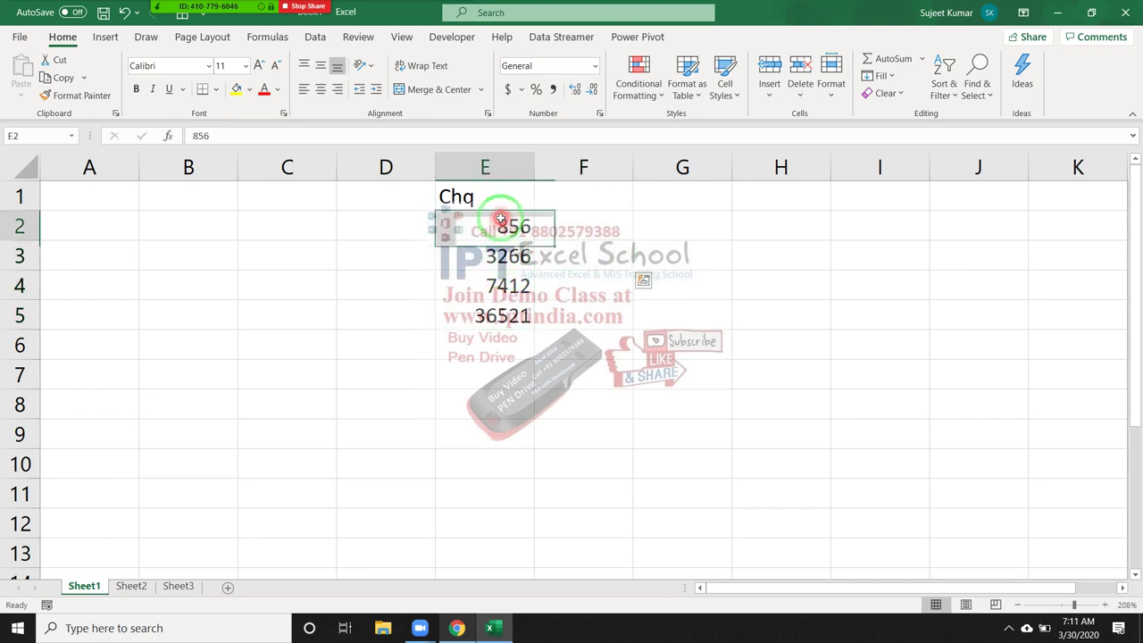
pyautogui.hotkey('shift', 'Down')
pyautogui.hotkey('shift', 'Down')
pyautogui.hotkey('shift', 'Down')
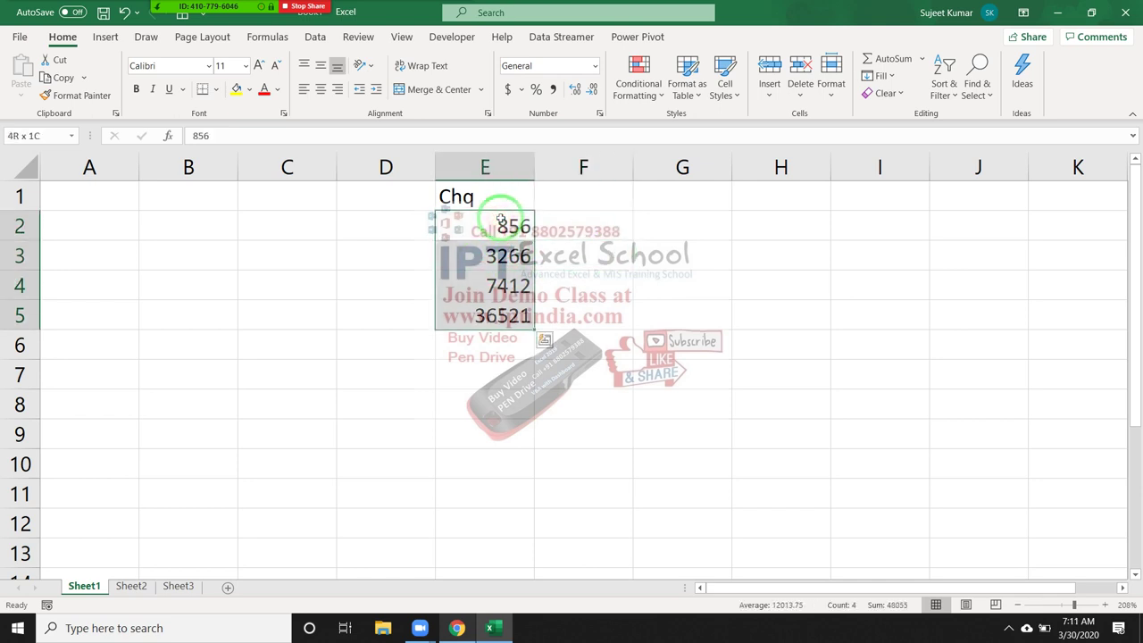
pyautogui.click(505, 226)
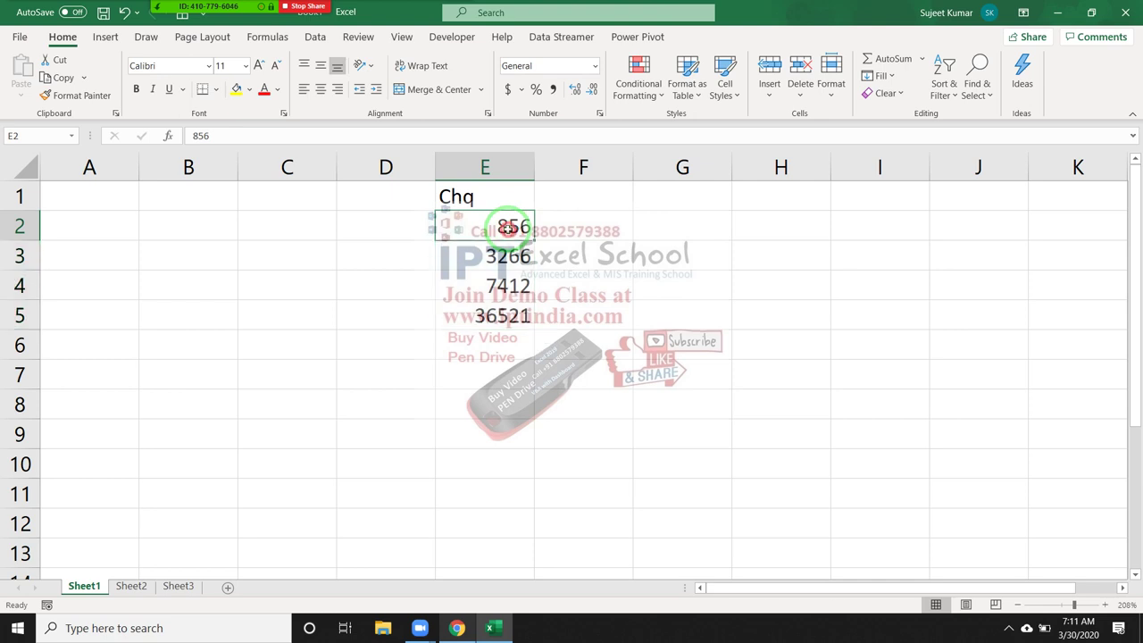
pyautogui.hotkey('shift', 'Down')
pyautogui.hotkey('shift', 'Down')
pyautogui.hotkey('shift', 'Down')
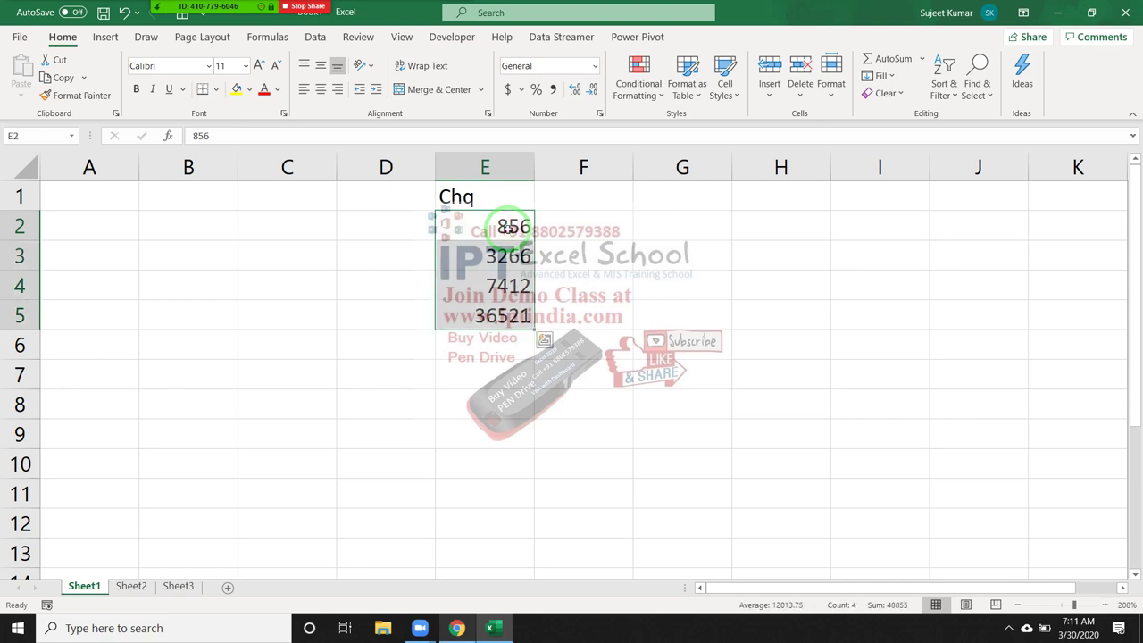
# Apply the custom number format 000000 to E2:E5 so 856 displays as 000856.
pyautogui.rightClick(507, 256)
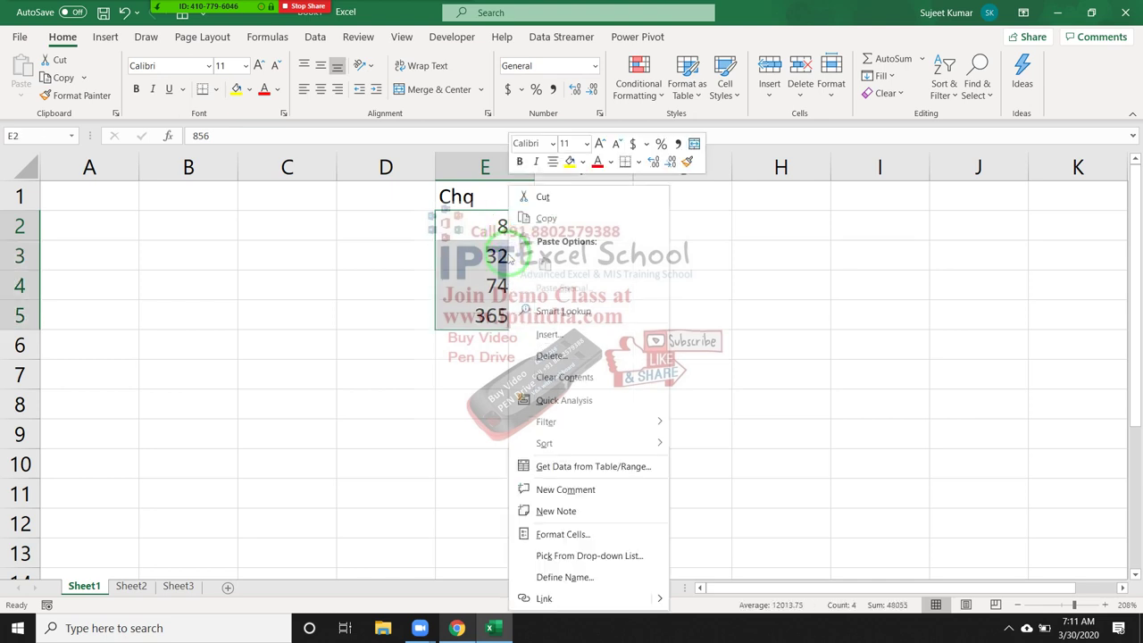
pyautogui.click(555, 535)
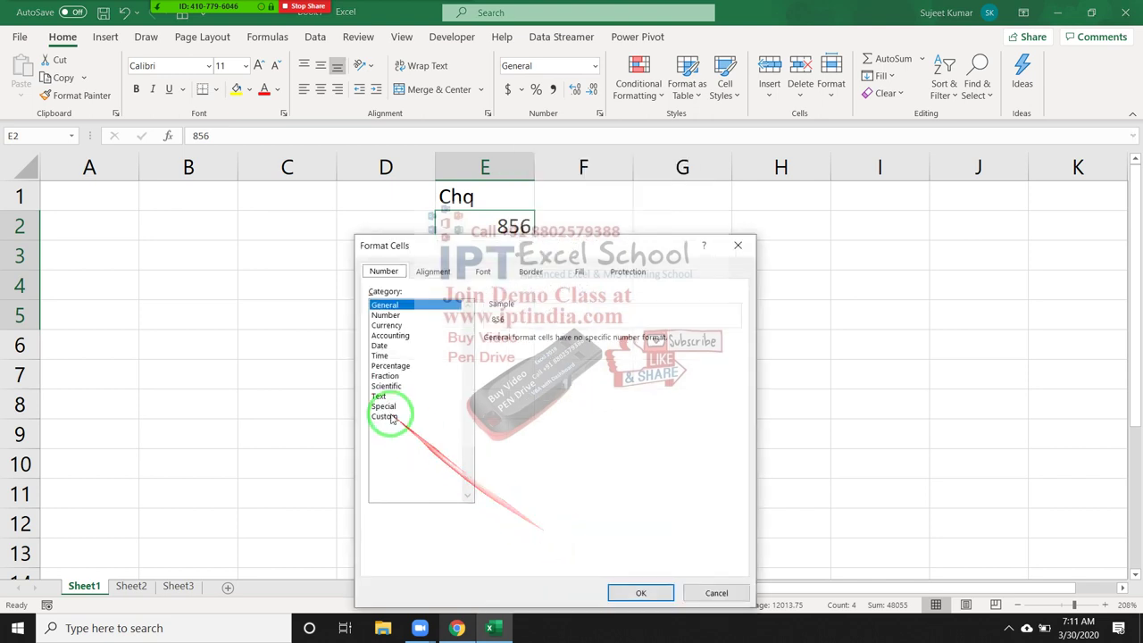
pyautogui.click(390, 417)
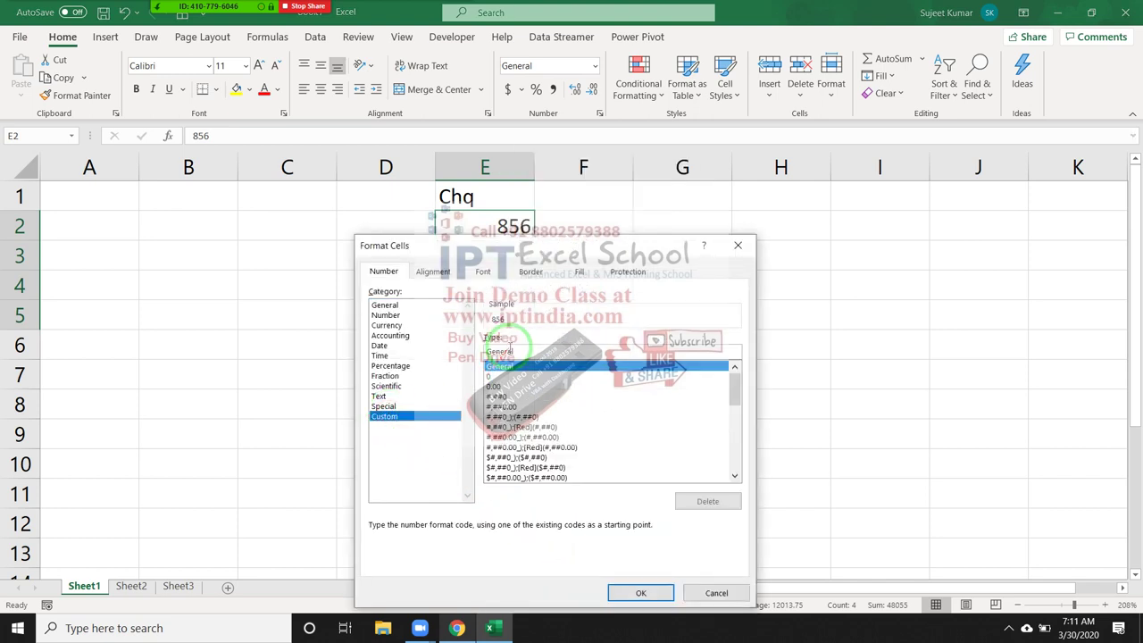
pyautogui.press('Escape')
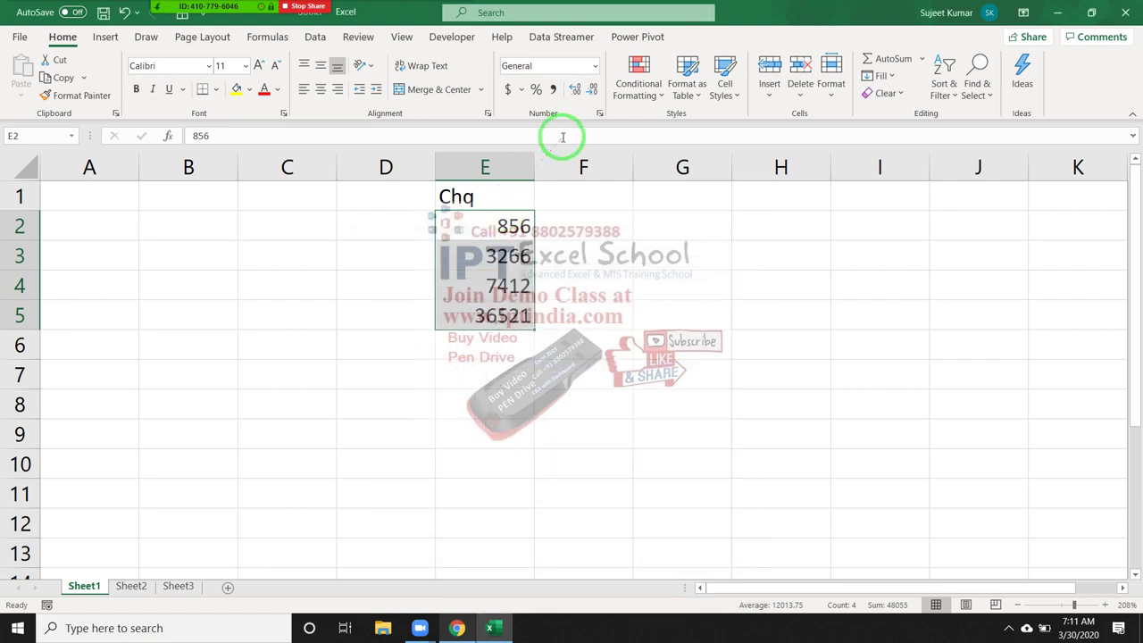
pyautogui.rightClick(488, 216)
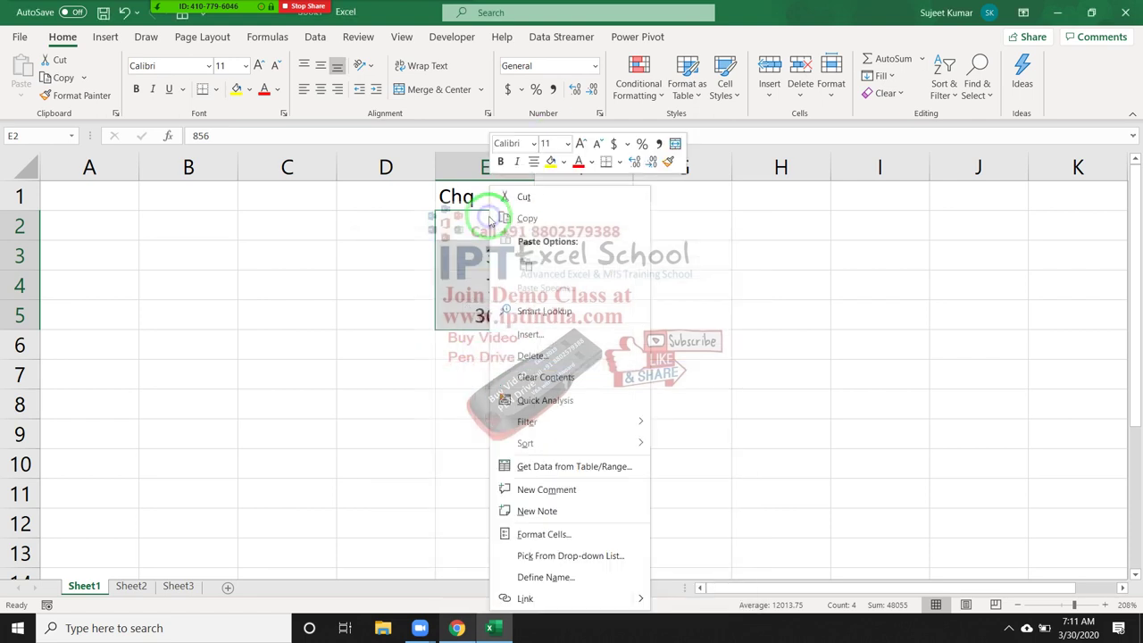
pyautogui.click(531, 536)
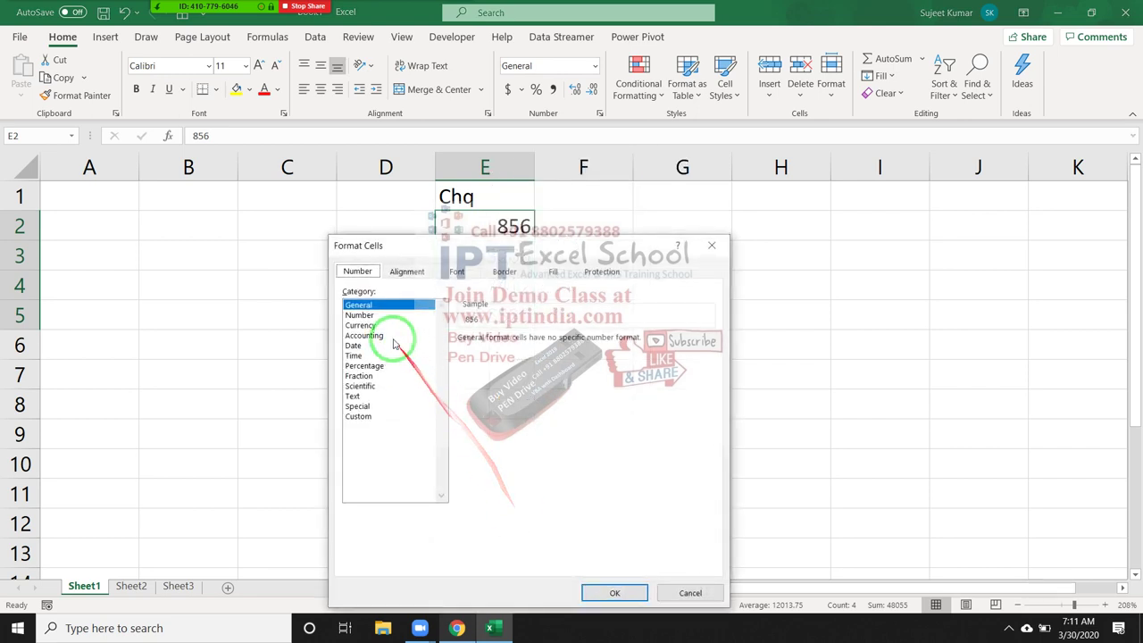
pyautogui.click(358, 418)
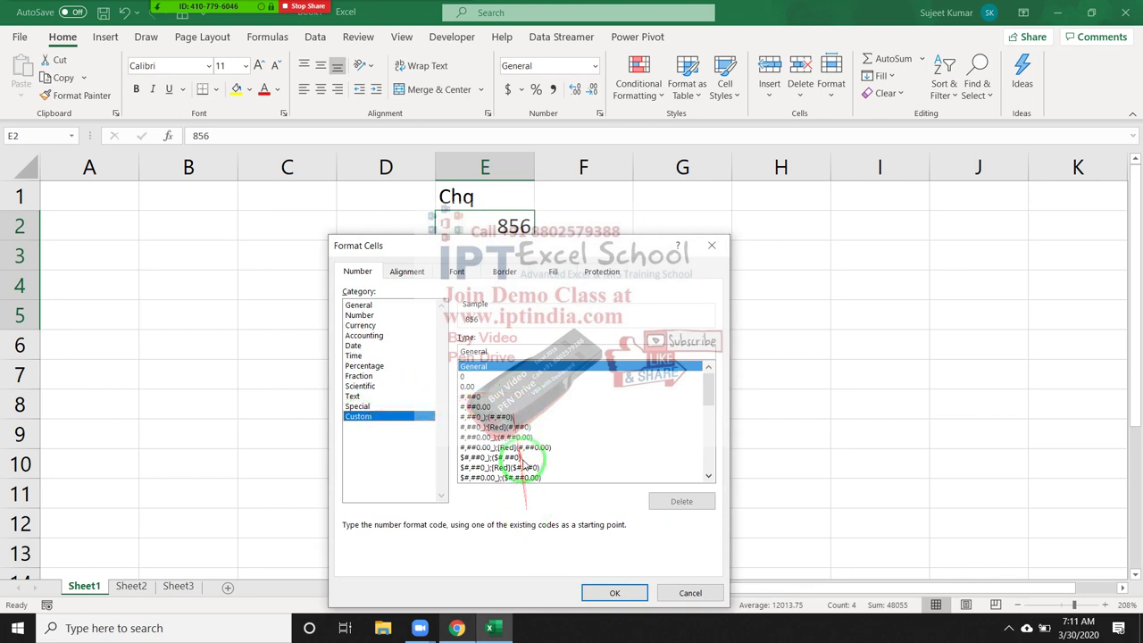
pyautogui.click(483, 351)
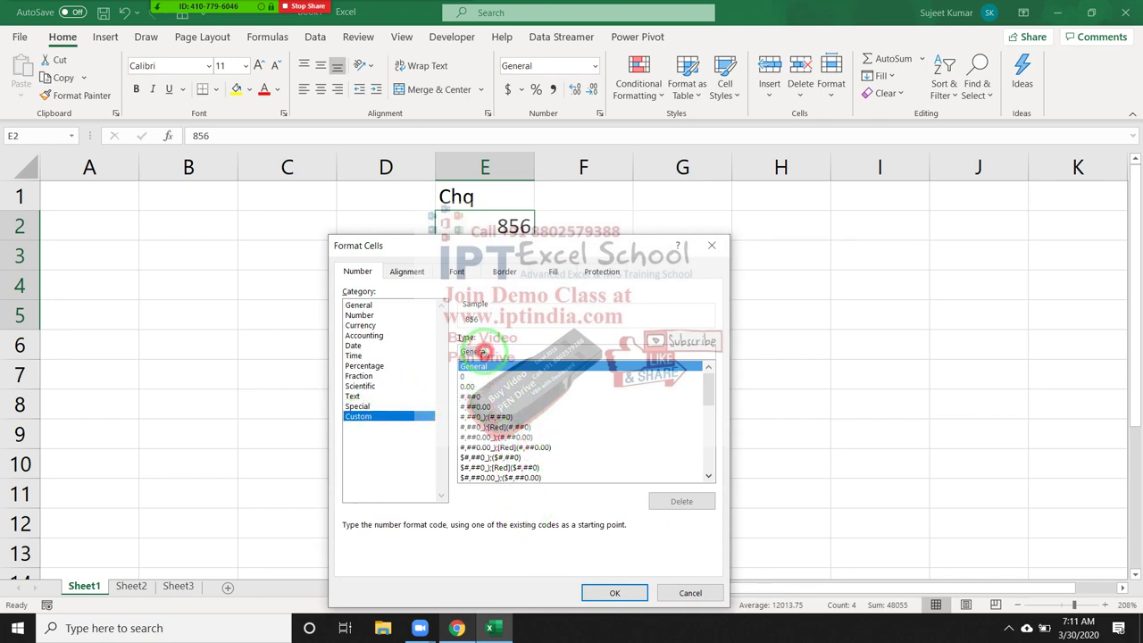
pyautogui.write('00')
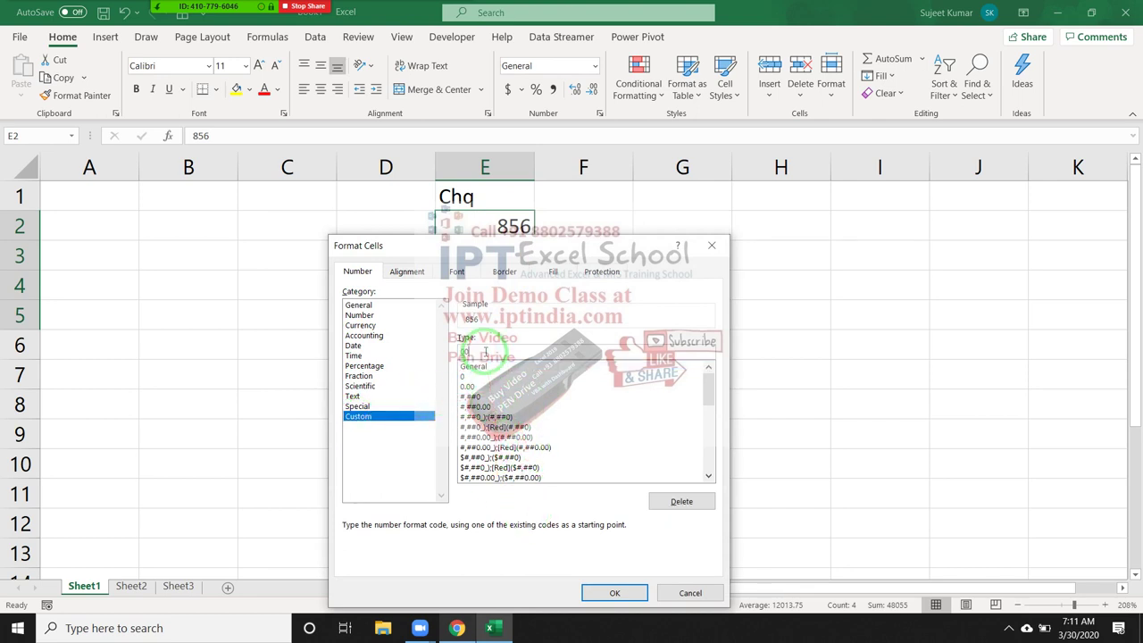
pyautogui.write('0000')
pyautogui.press('Return')
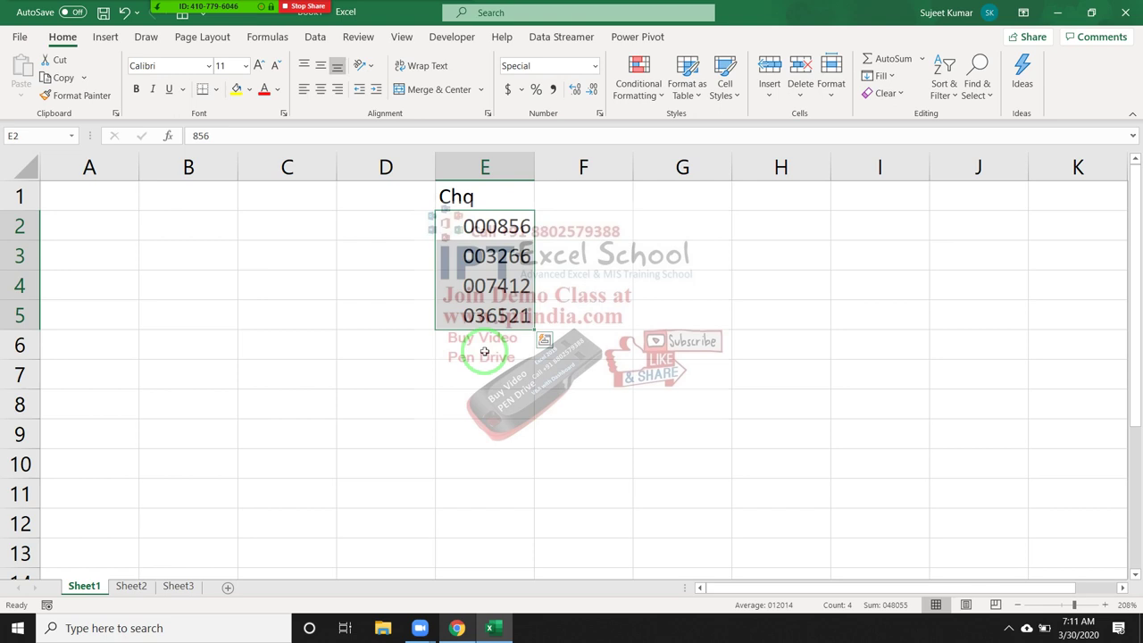
pyautogui.press('Up')
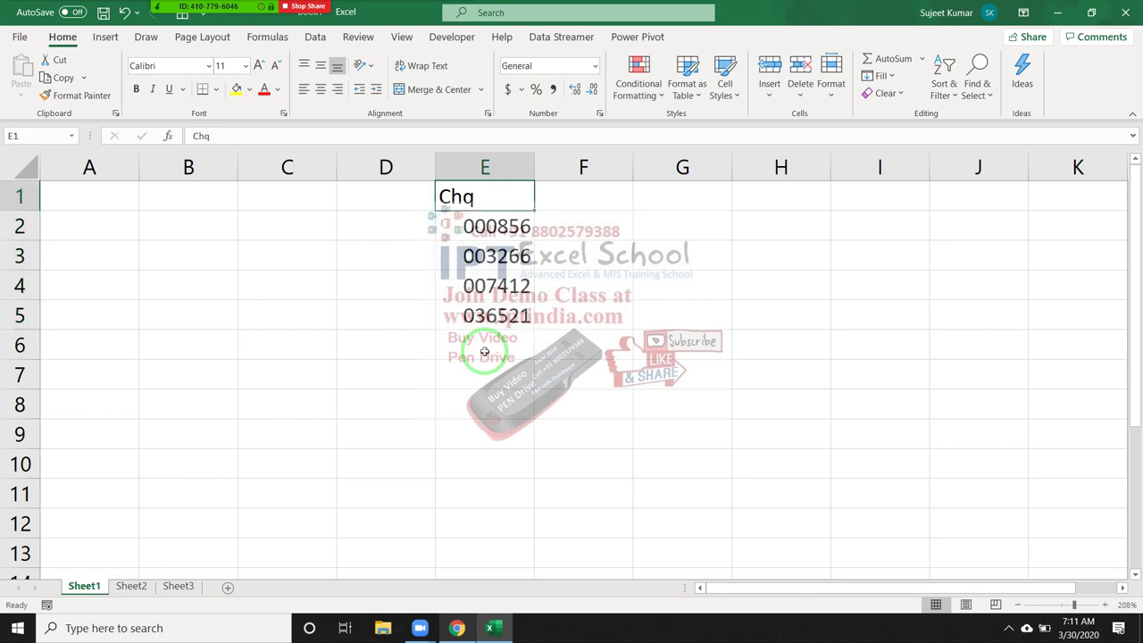
pyautogui.press('Down')
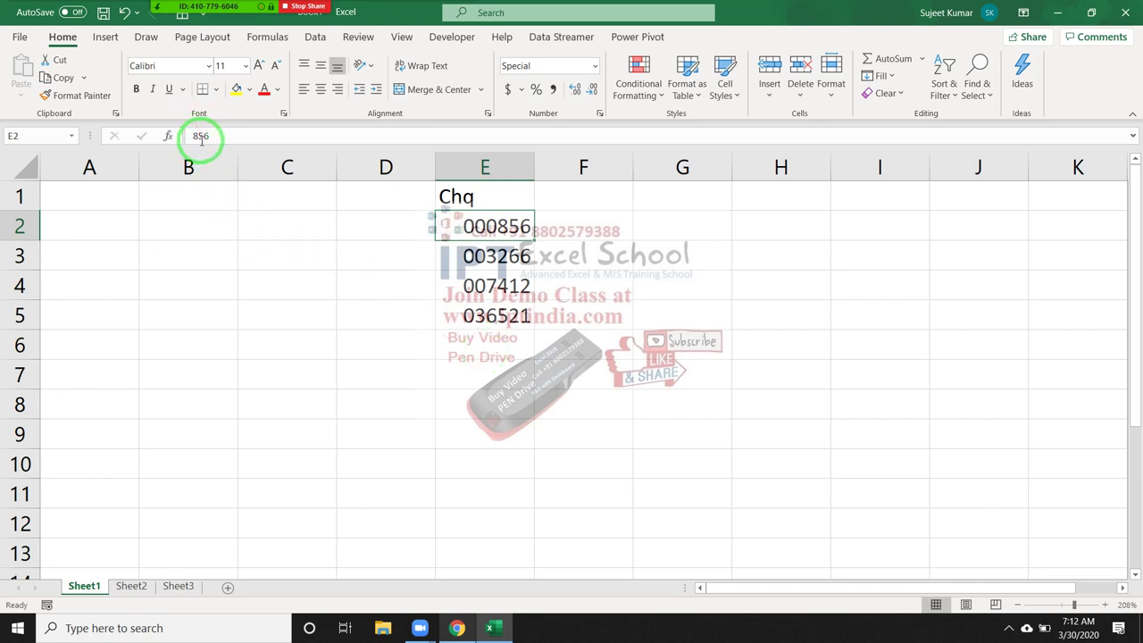
# Enter '000856 as text in cell G2.
pyautogui.click(456, 13)
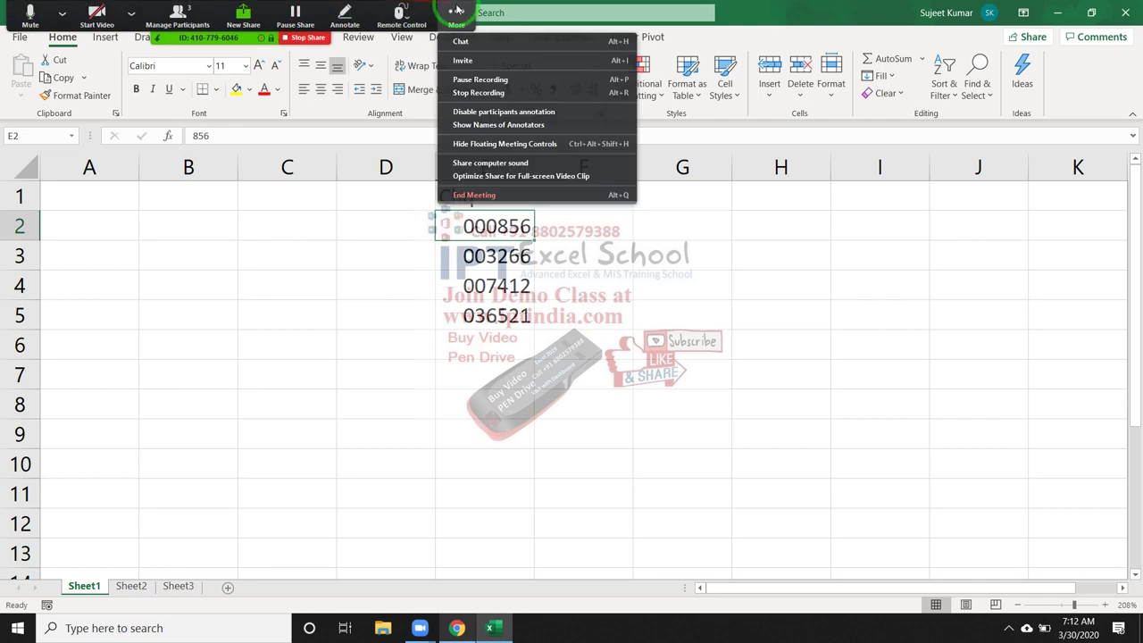
pyautogui.moveTo(436, 34); pyautogui.dragTo(305, 210)
pyautogui.click(305, 210)
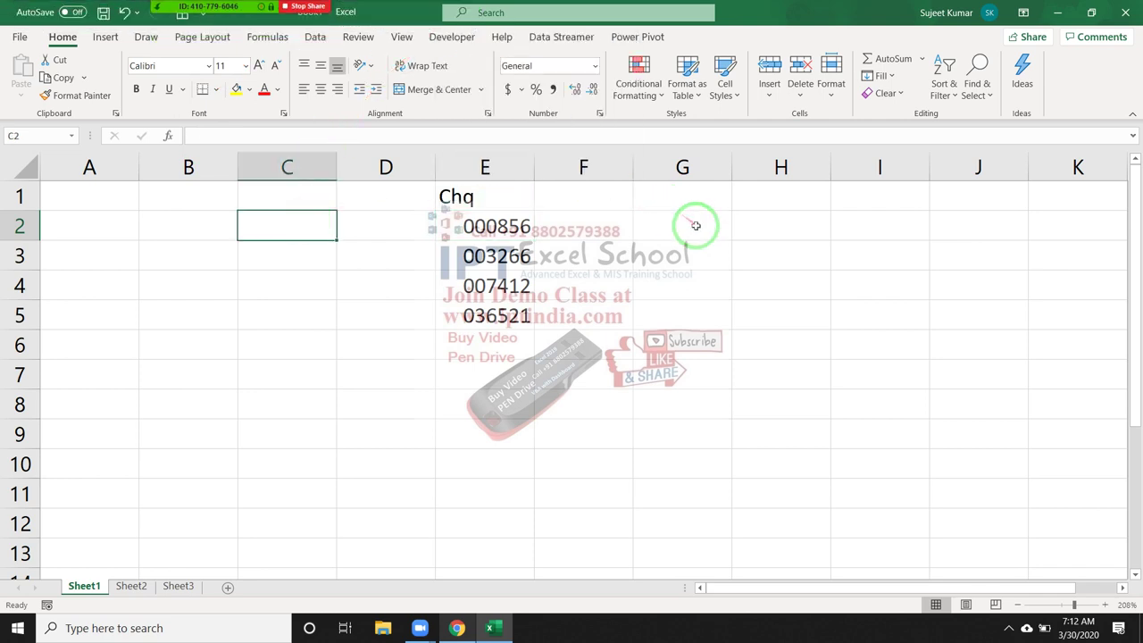
pyautogui.click(695, 226)
pyautogui.write("'")
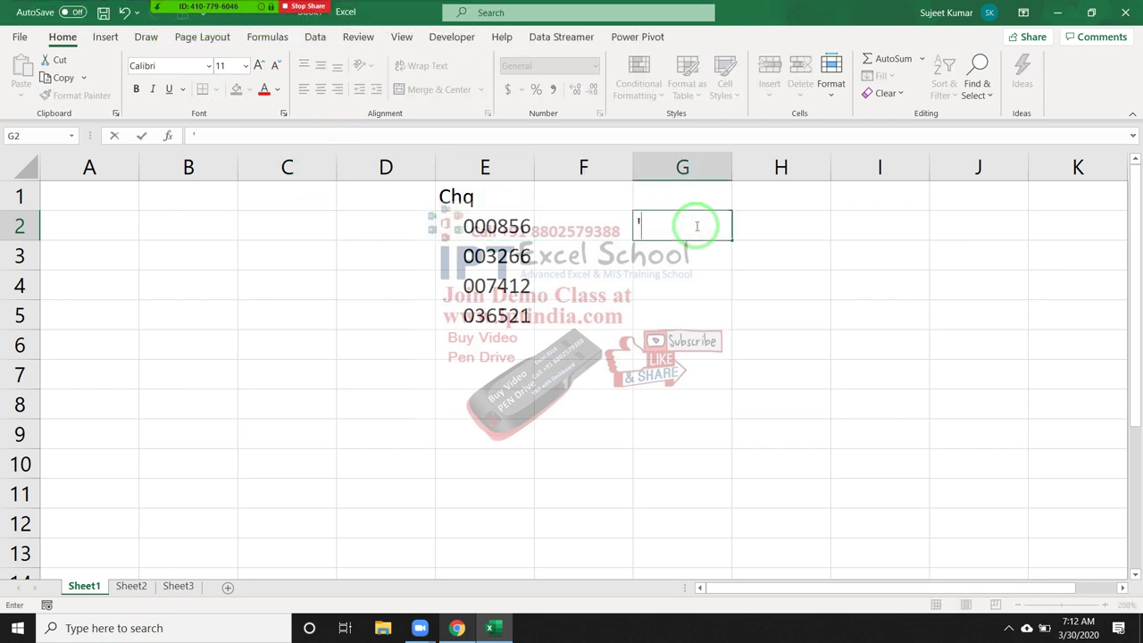
pyautogui.write('00')
pyautogui.write('085')
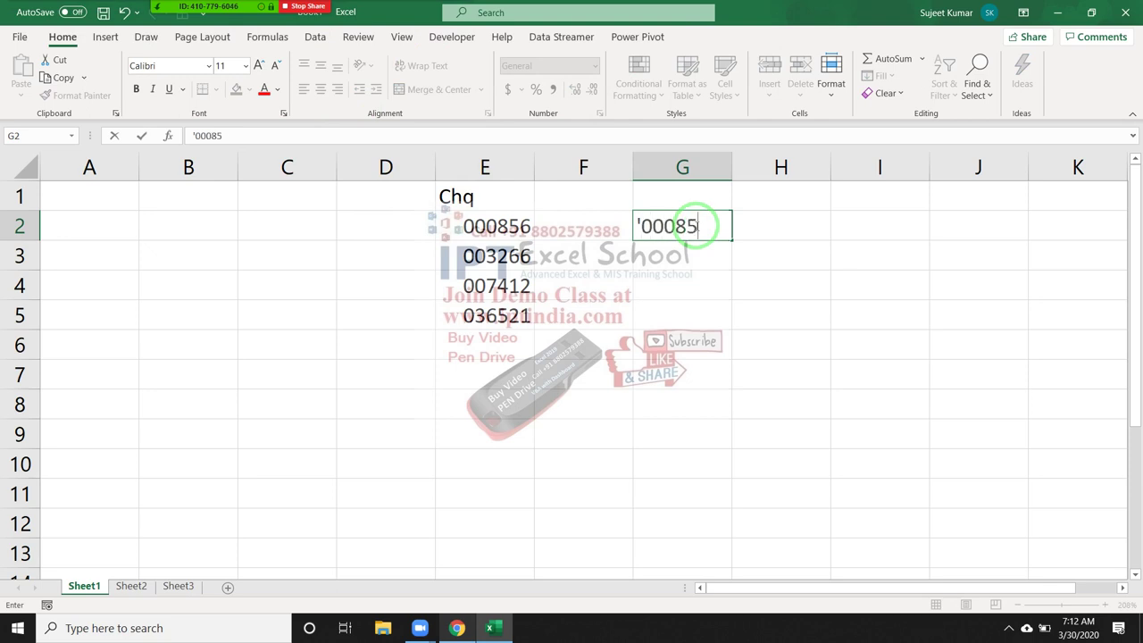
pyautogui.write('6')
pyautogui.press('Return')
# Enter =E2=G2 in G3, which returns FALSE.
pyautogui.write('=')
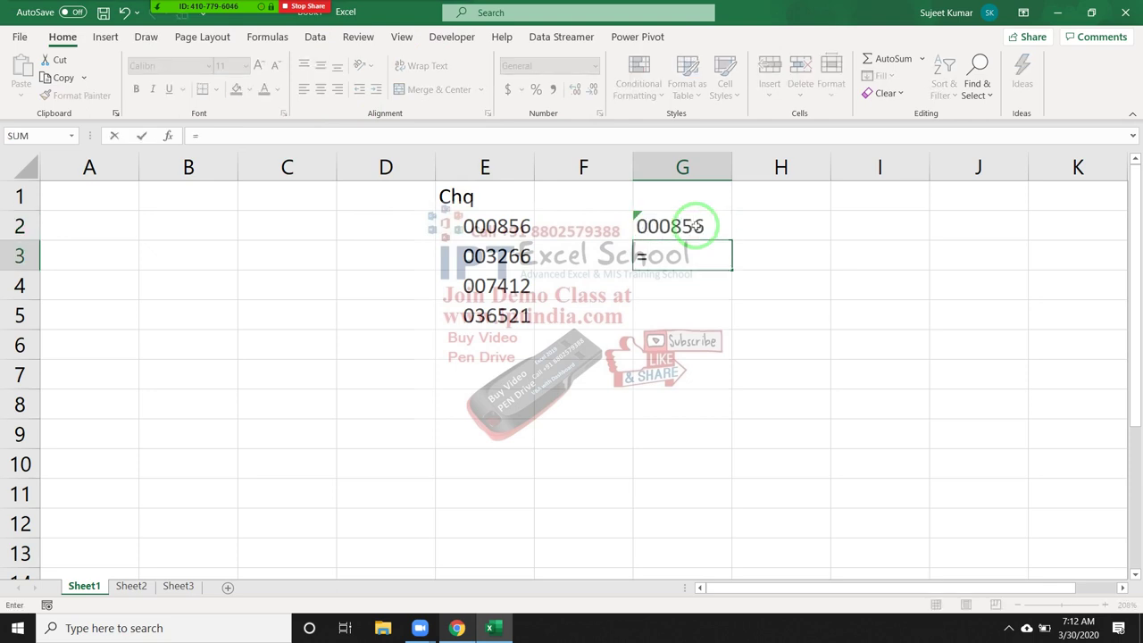
pyautogui.press('Left')
pyautogui.press('Left')
pyautogui.press('Up')
pyautogui.write('=')
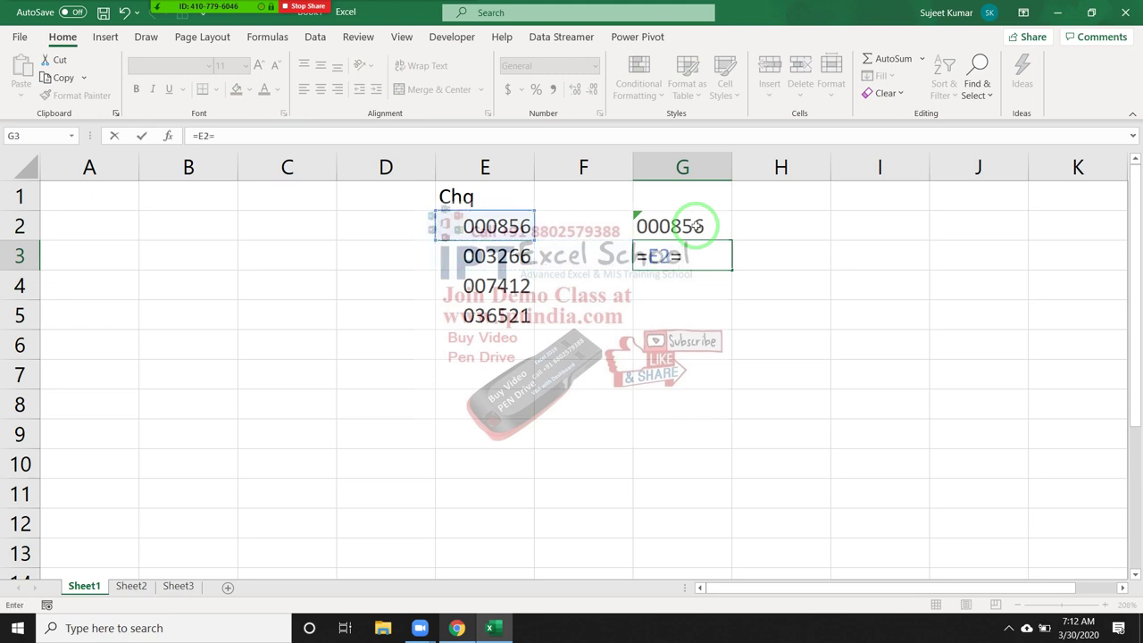
pyautogui.click(696, 226)
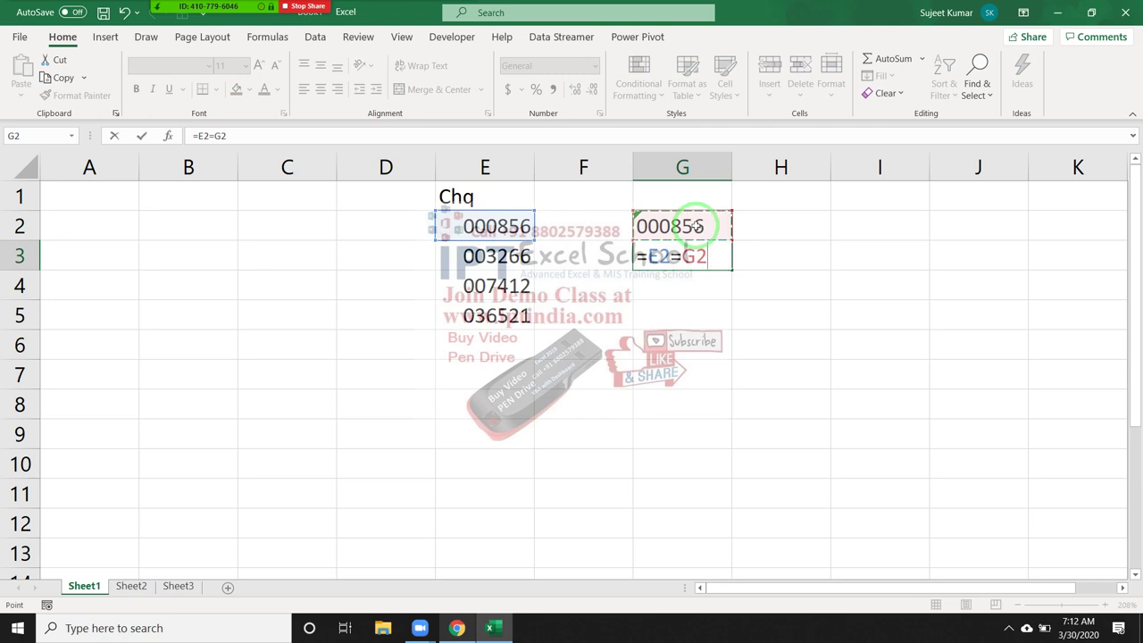
pyautogui.press('Return')
# Ignore the number-stored-as-text error on G2, compare E2 and G2, and recommit G3.
pyautogui.press('Up')
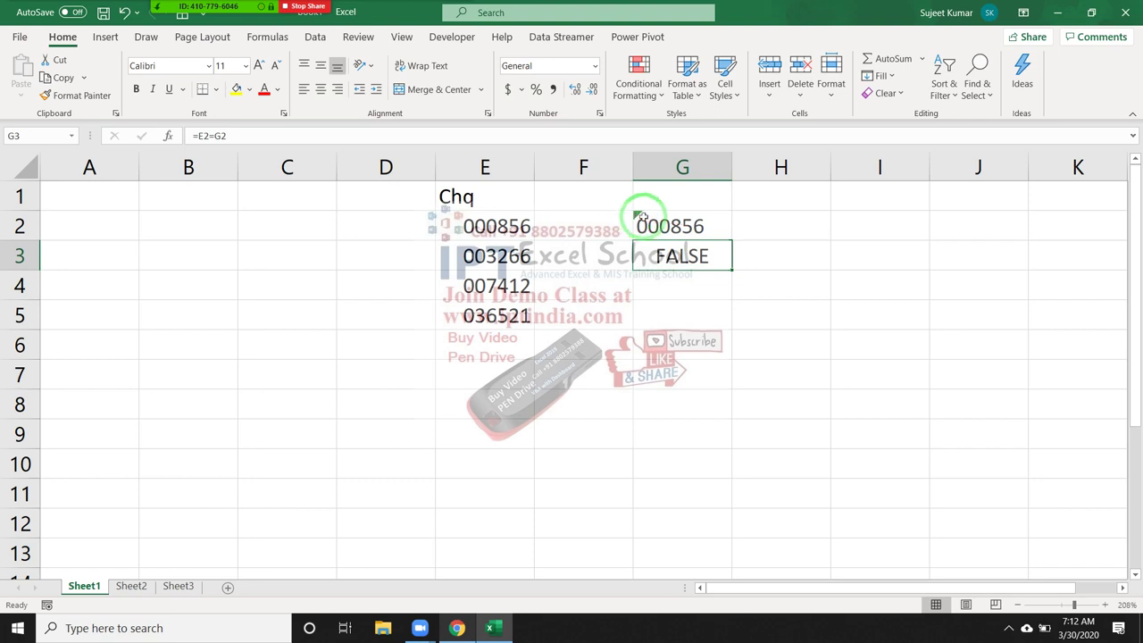
pyautogui.press('Up')
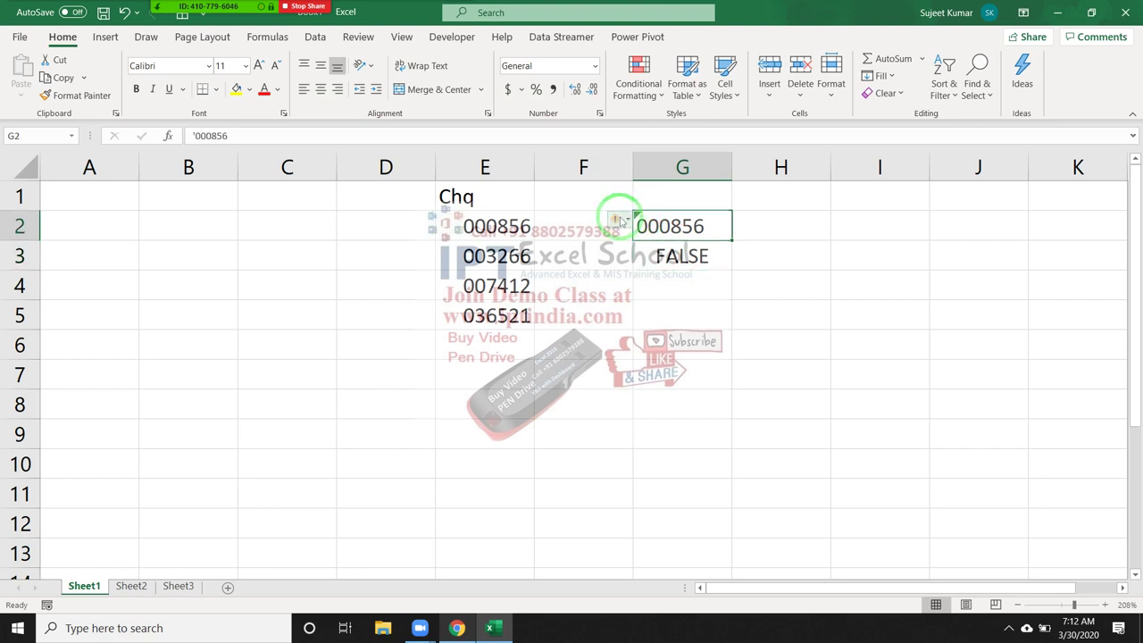
pyautogui.click(624, 218)
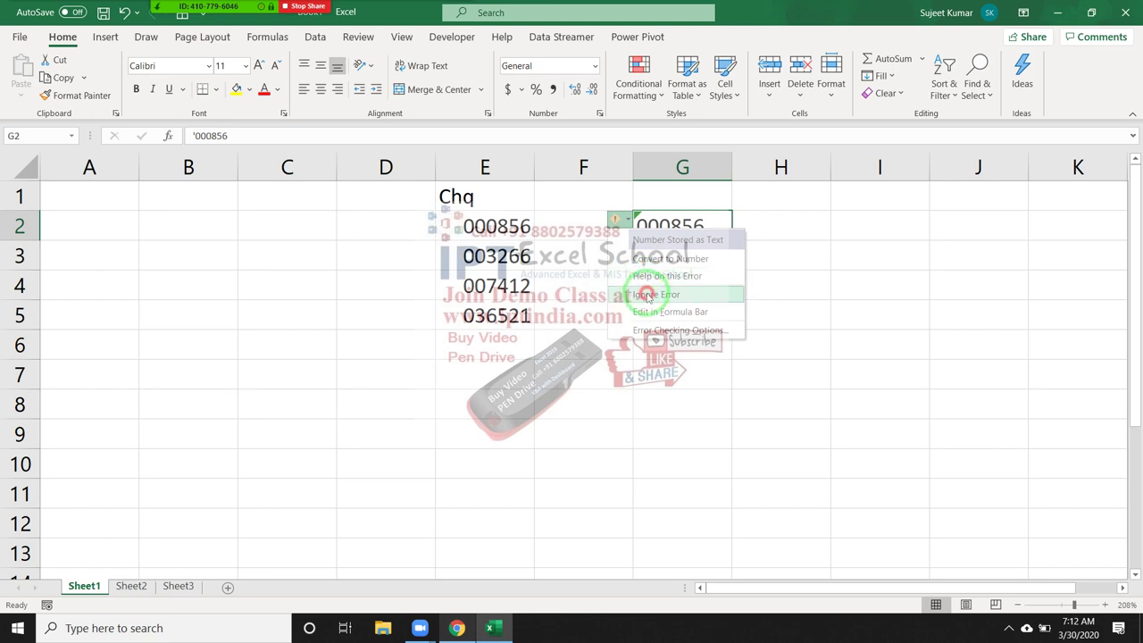
pyautogui.click(649, 297)
pyautogui.click(641, 345)
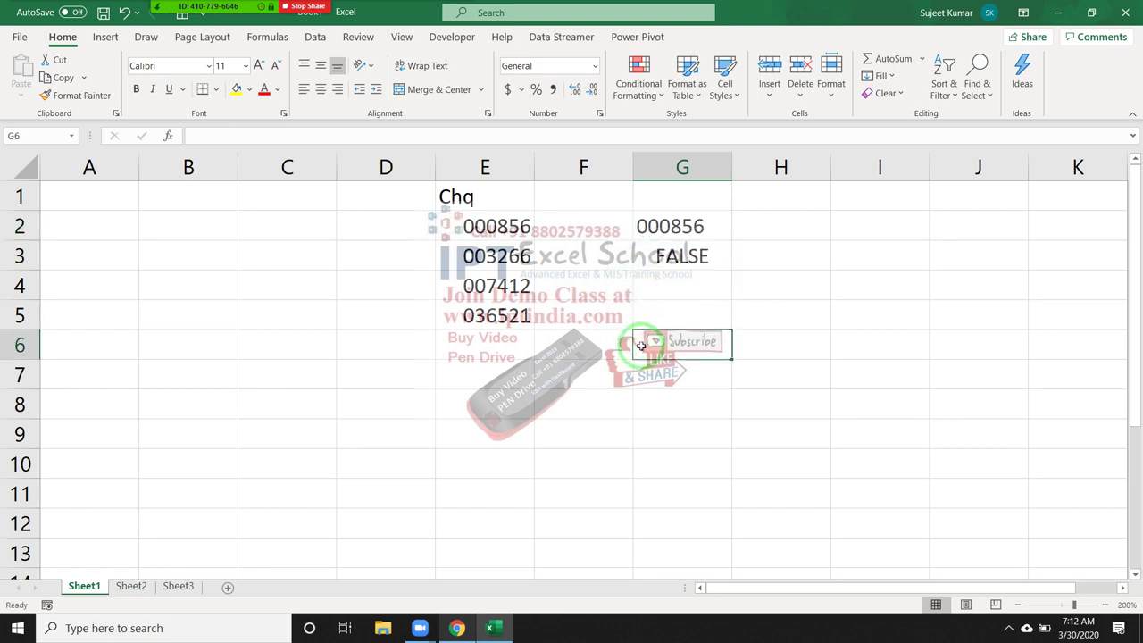
pyautogui.click(497, 225)
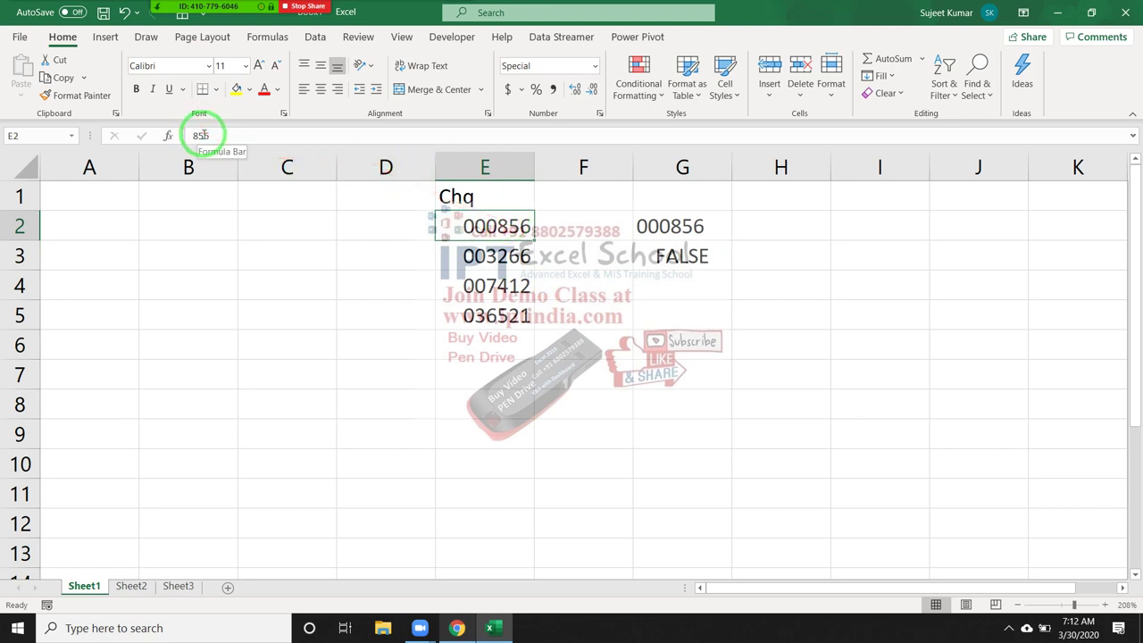
pyautogui.click(641, 226)
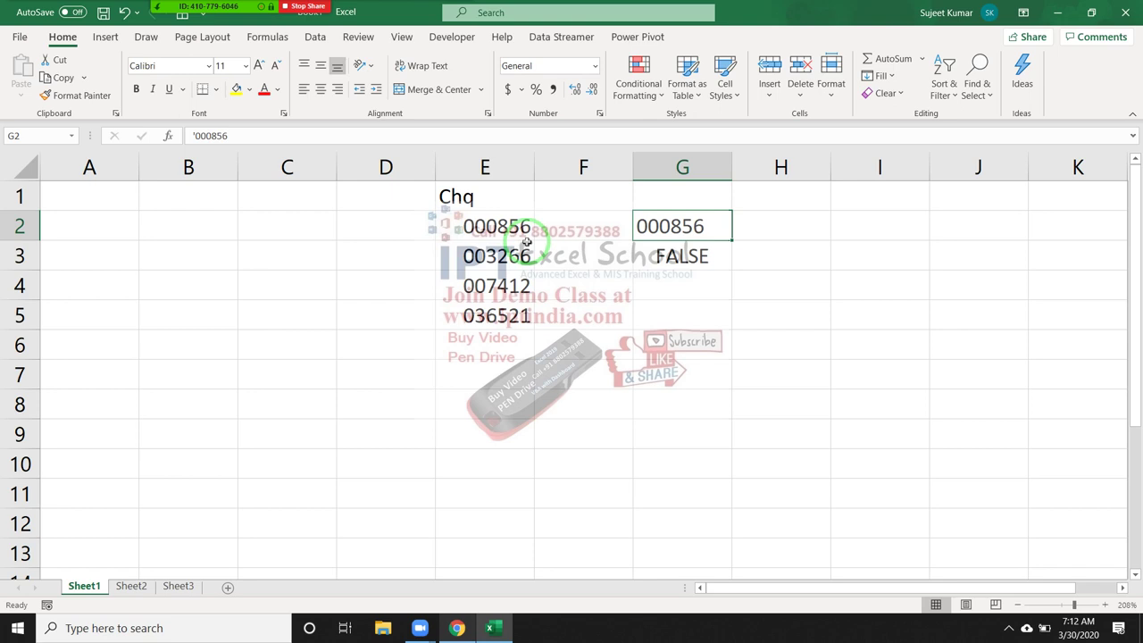
pyautogui.doubleClick(679, 259)
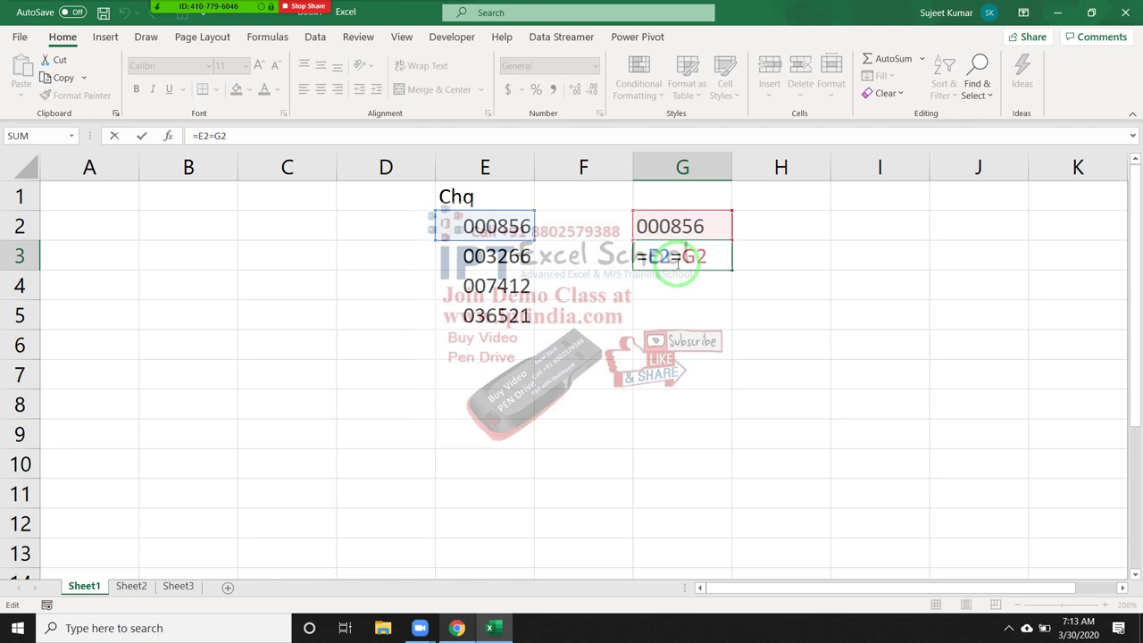
pyautogui.hotkey('ctrl', 'Return')
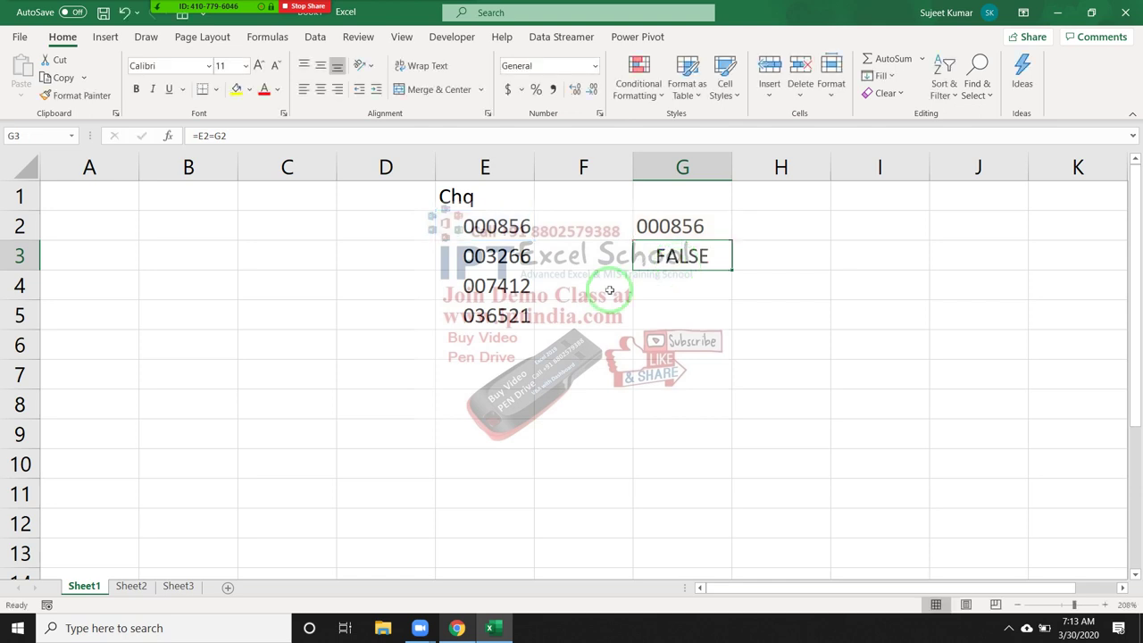
# Review the cheque numbers in column E and move to empty cell F2.
pyautogui.click(475, 231)
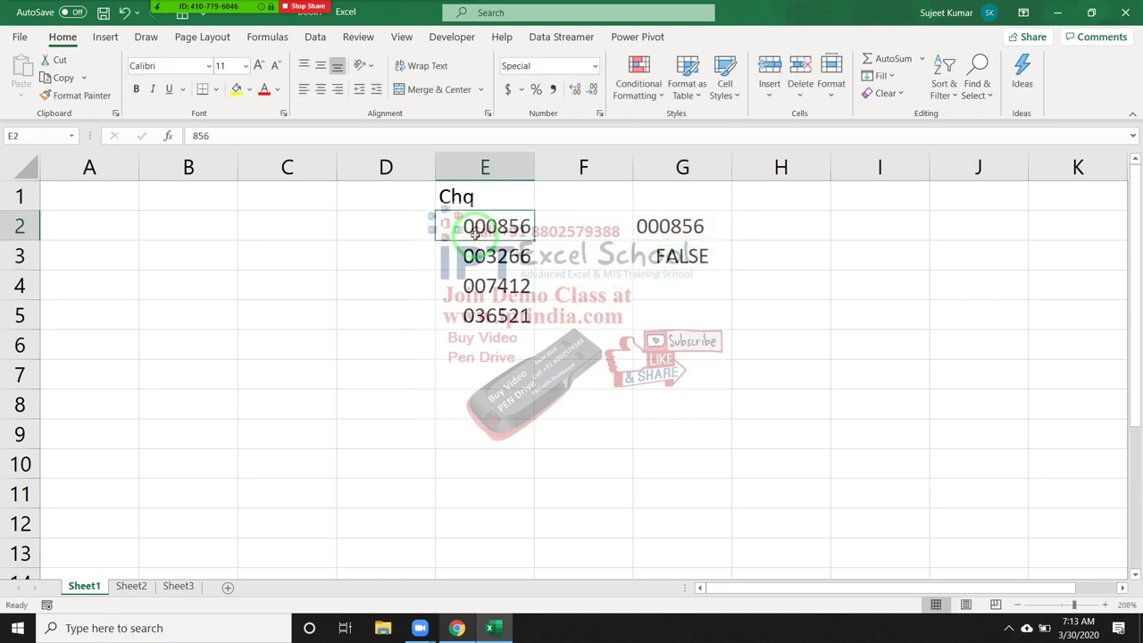
pyautogui.hotkey('shift', 'Down')
pyautogui.hotkey('shift', 'Down')
pyautogui.hotkey('shift', 'Down')
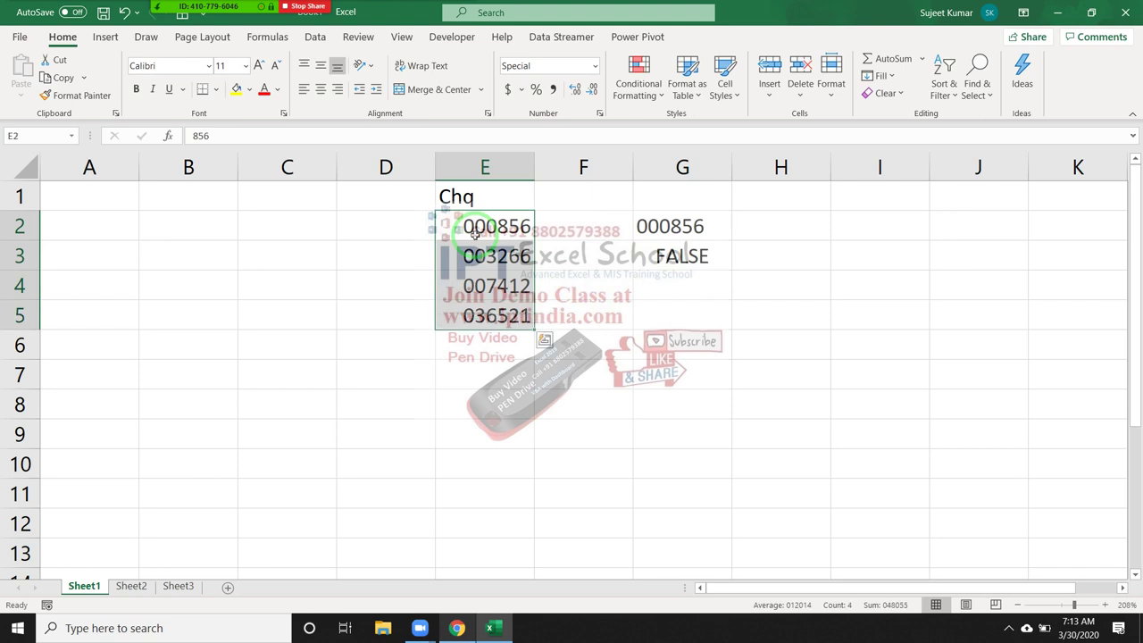
pyautogui.press('Up')
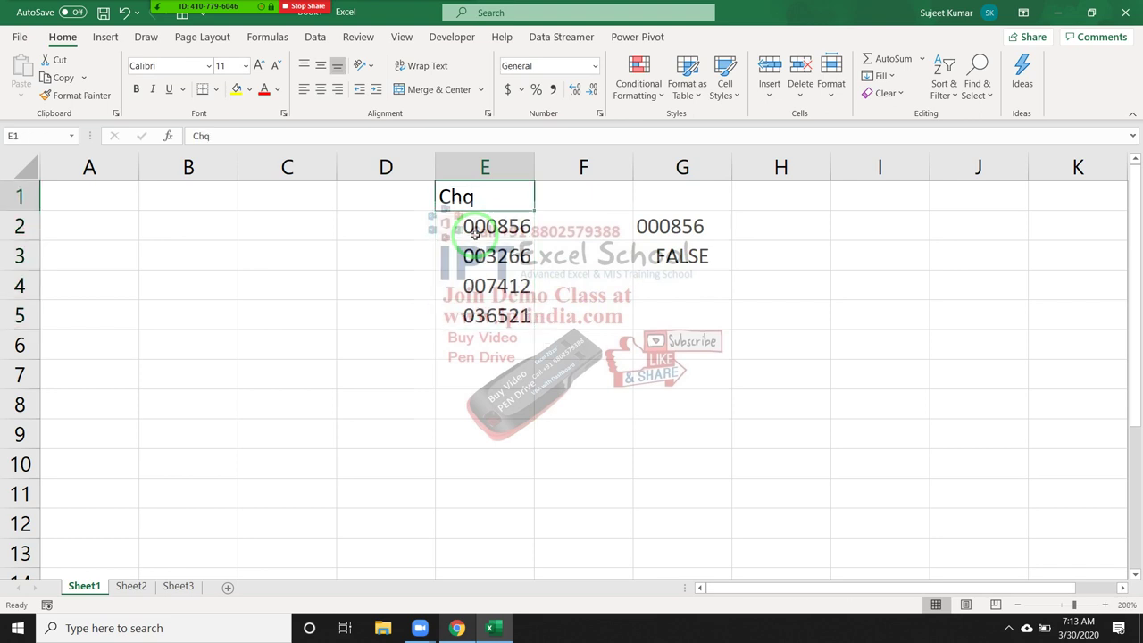
pyautogui.press('Right')
pyautogui.press('Down')
pyautogui.press('Left')
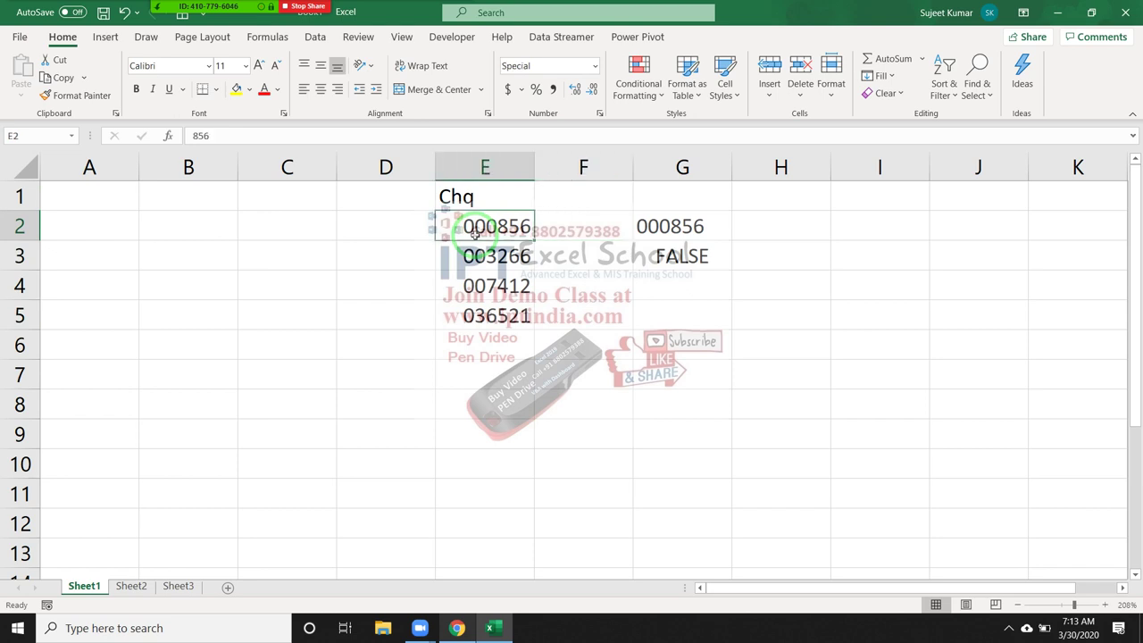
pyautogui.press('Right')
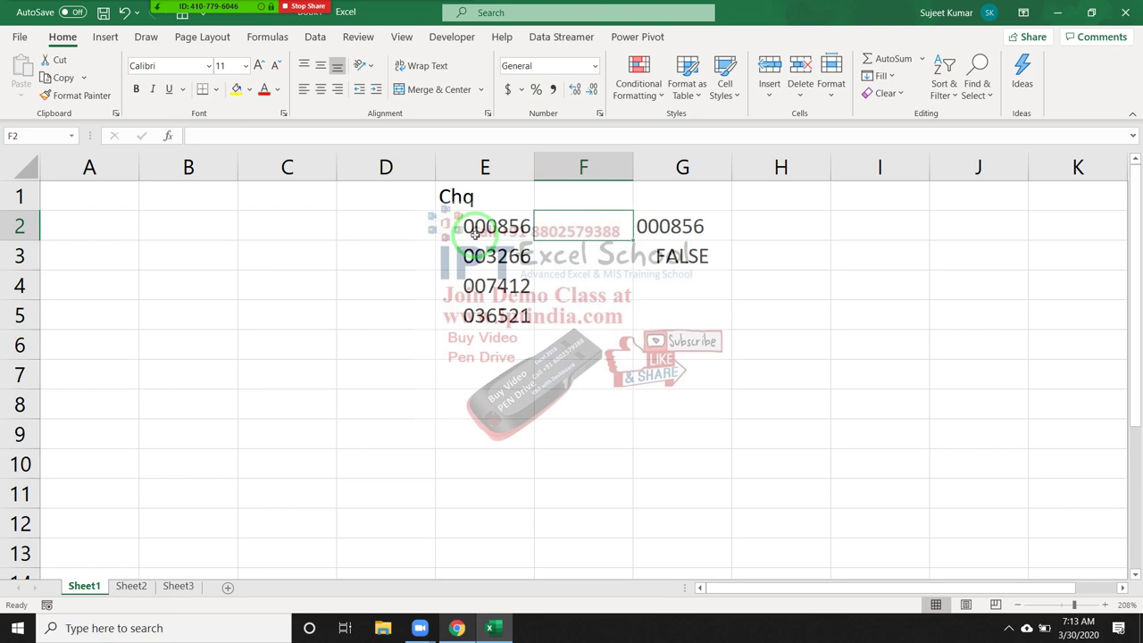
# Enter =TEXT(E2,"000000") in F2 to produce 000856 as text.
pyautogui.write('=te')
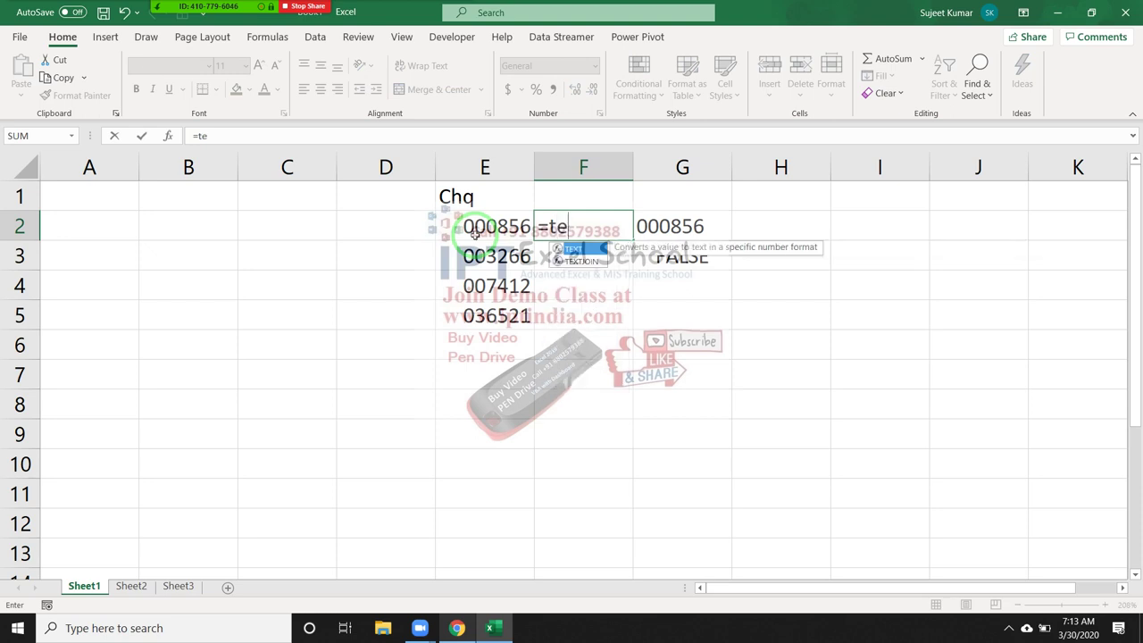
pyautogui.press('Tab')
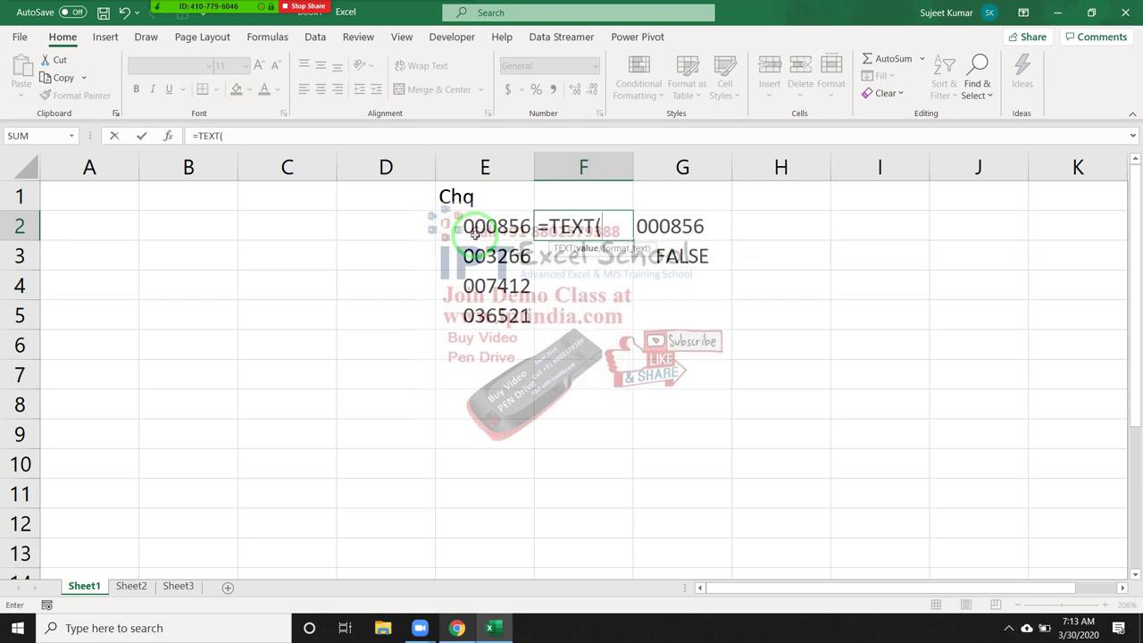
pyautogui.click(476, 230)
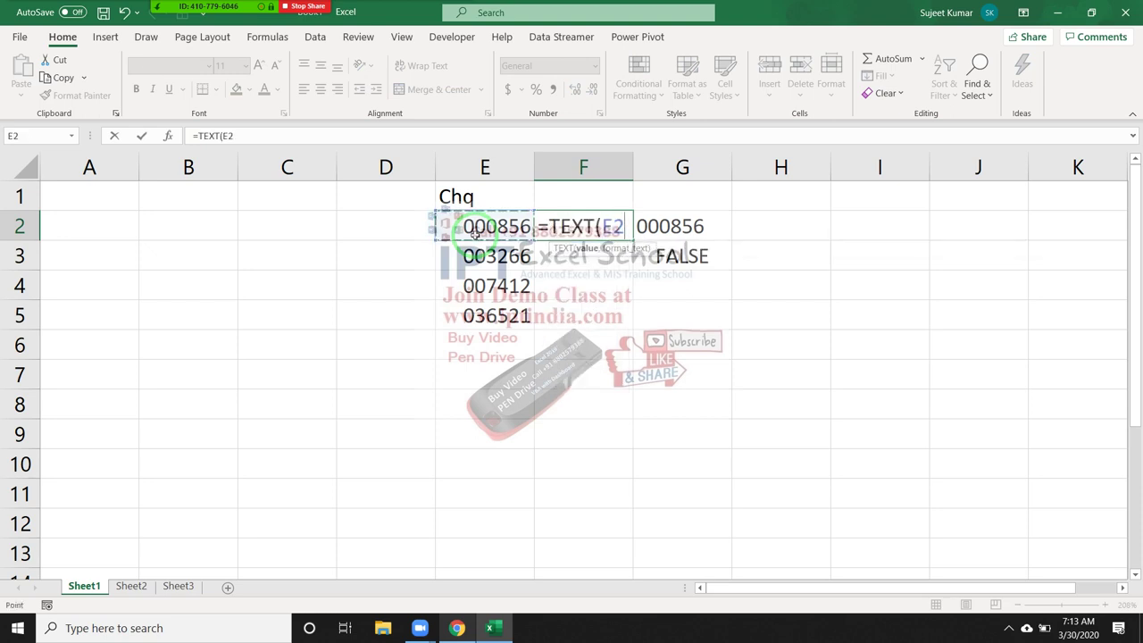
pyautogui.write(',')
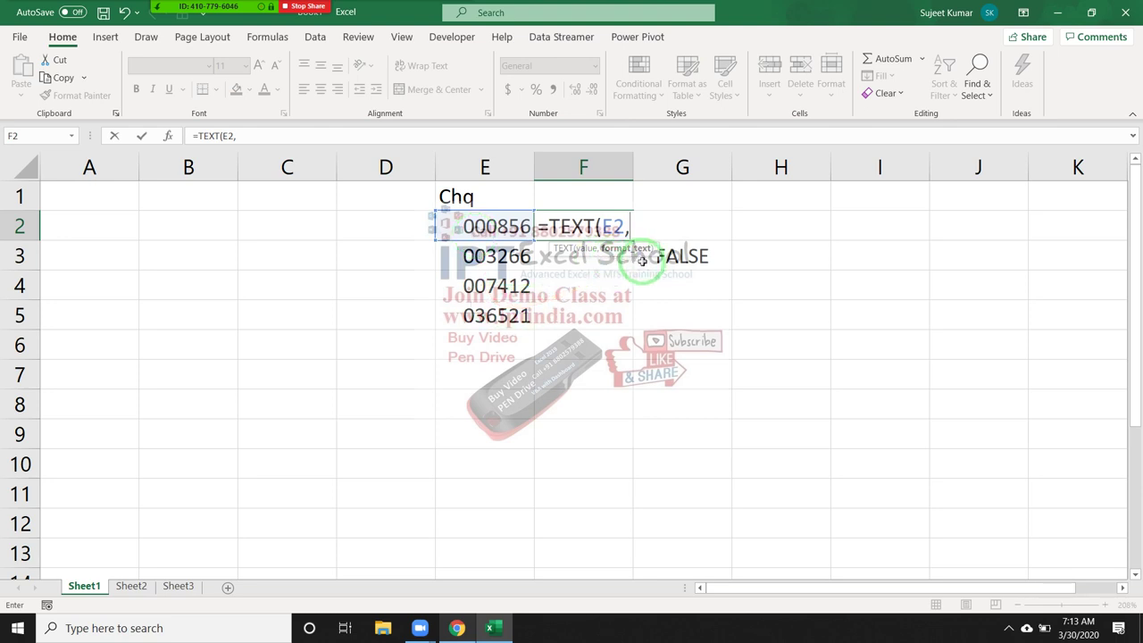
pyautogui.write('"')
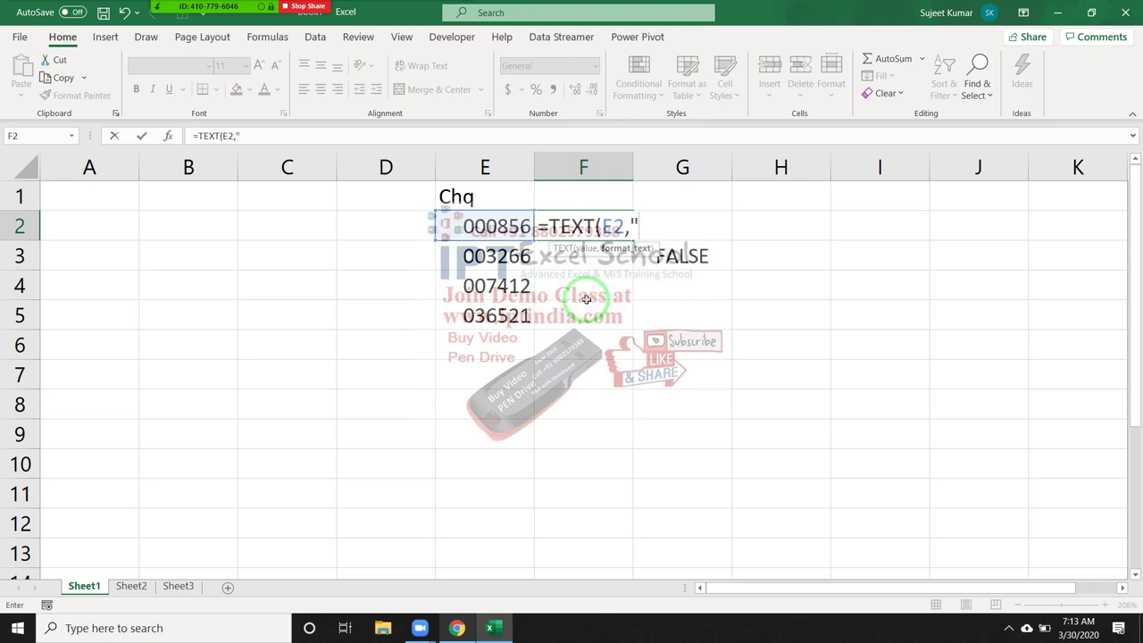
pyautogui.write('00')
pyautogui.write('0000')
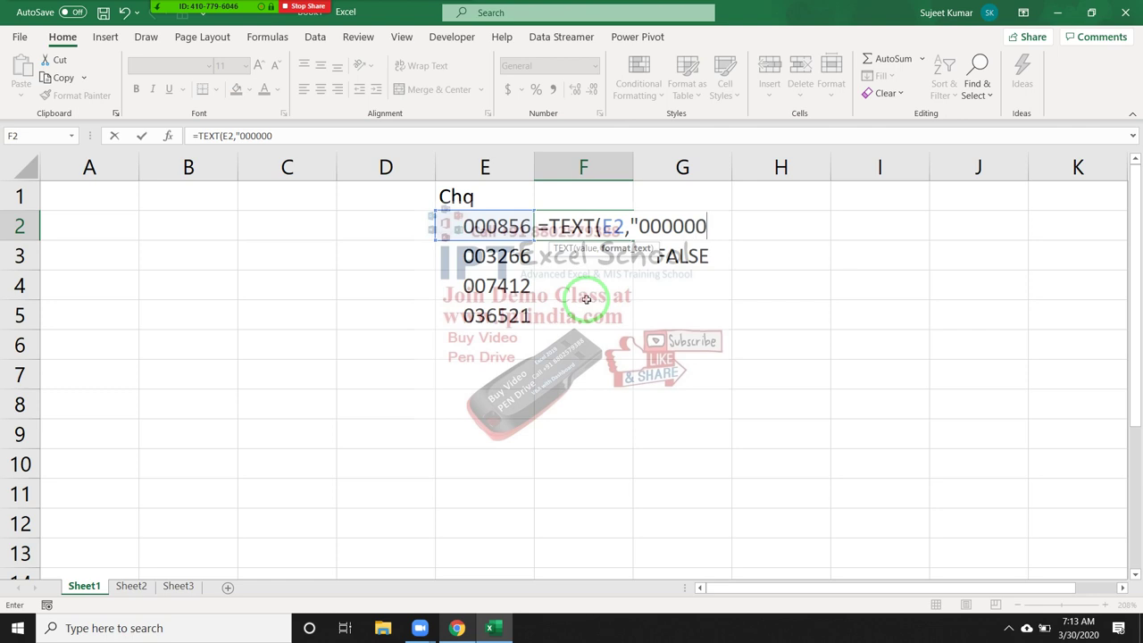
pyautogui.write('")')
pyautogui.press('Return')
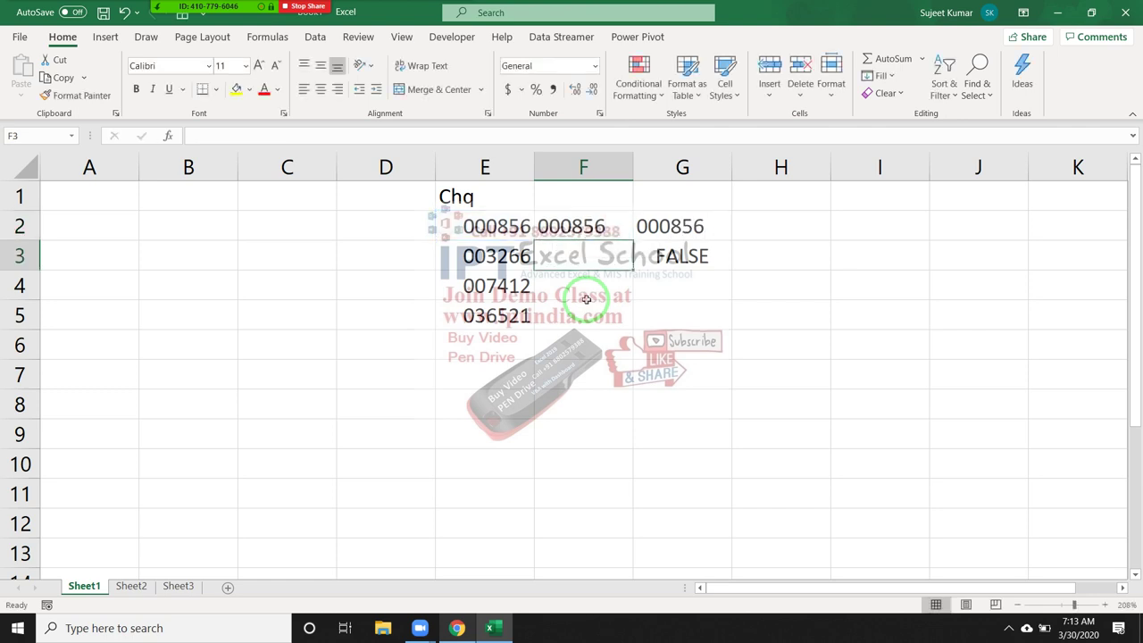
# Enter =F2=G2 in F3, which returns TRUE.
pyautogui.write('=')
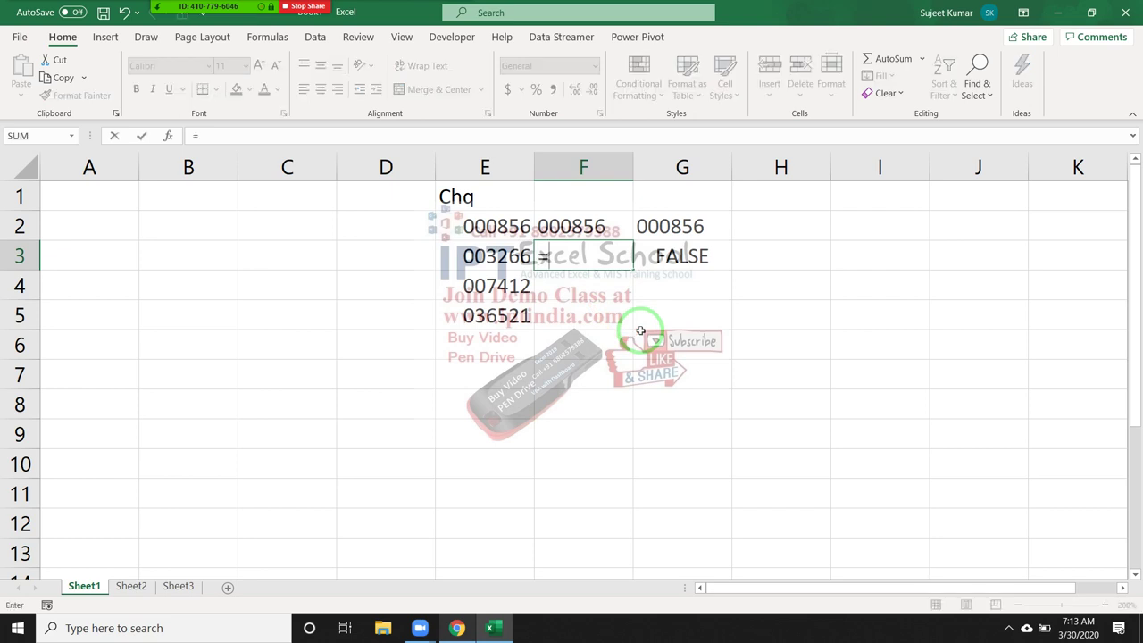
pyautogui.press('Up')
pyautogui.write('=')
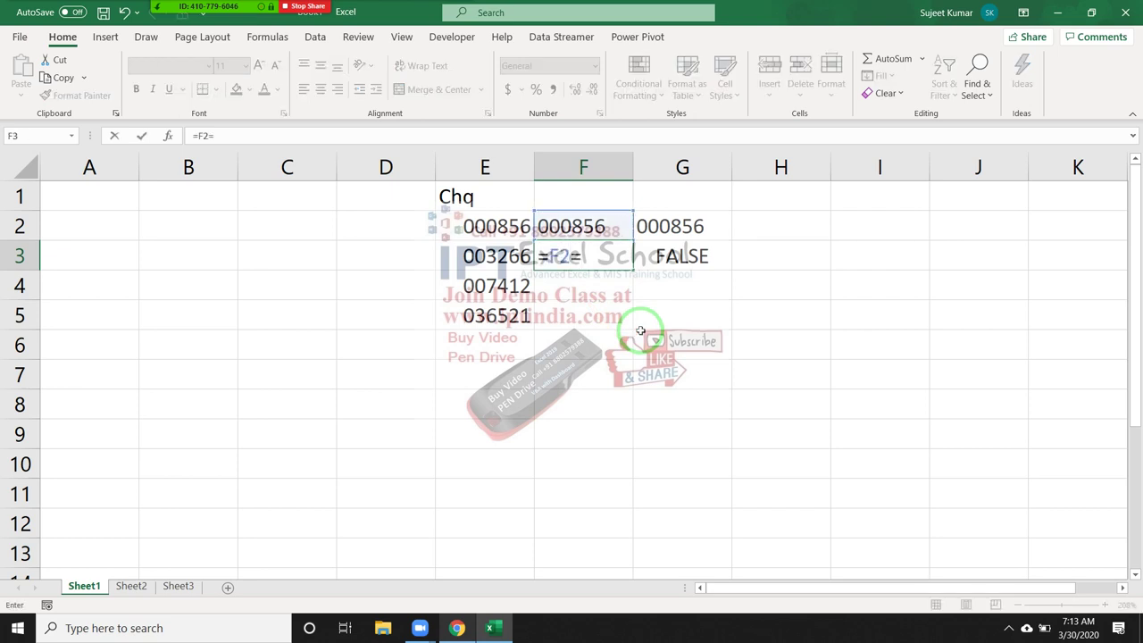
pyautogui.press('Right')
pyautogui.press('Up')
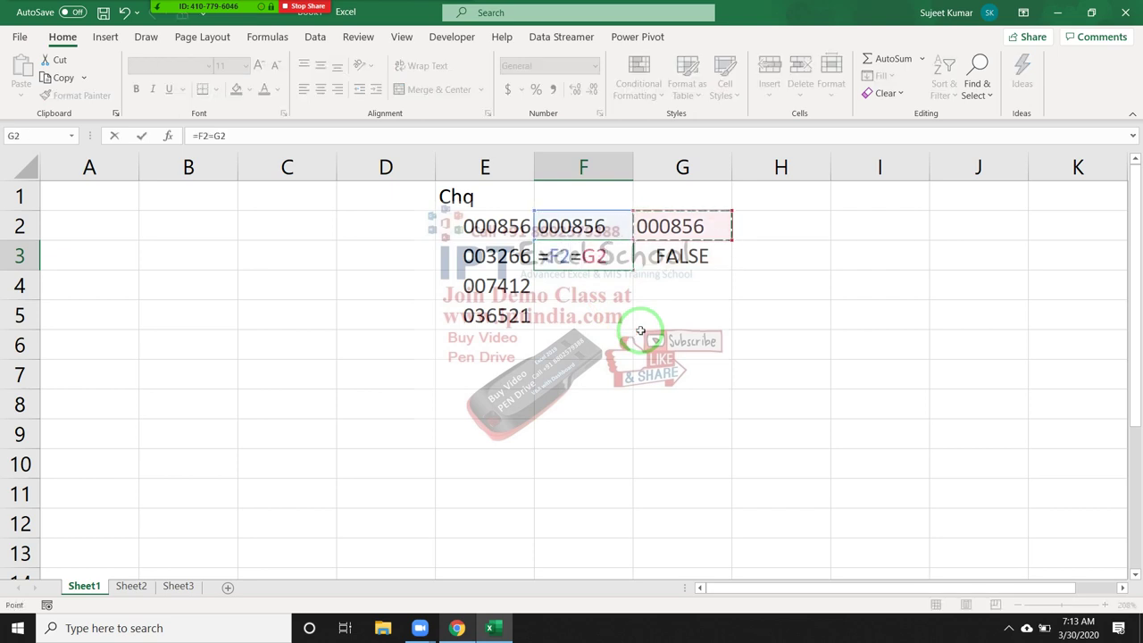
pyautogui.press('Return')
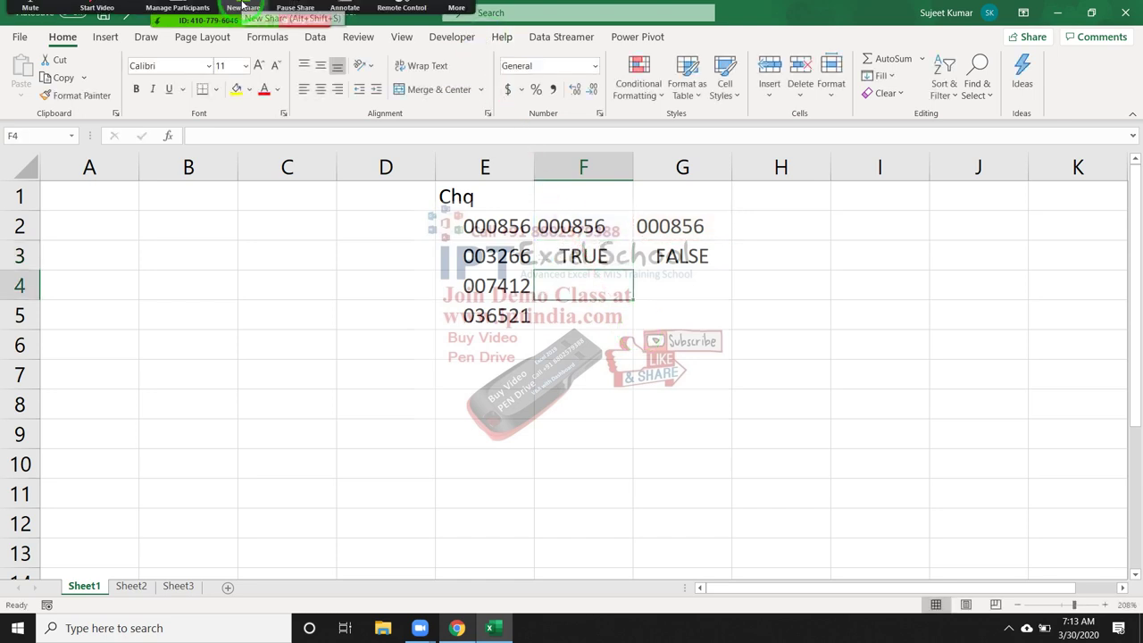
pyautogui.click(179, 10)
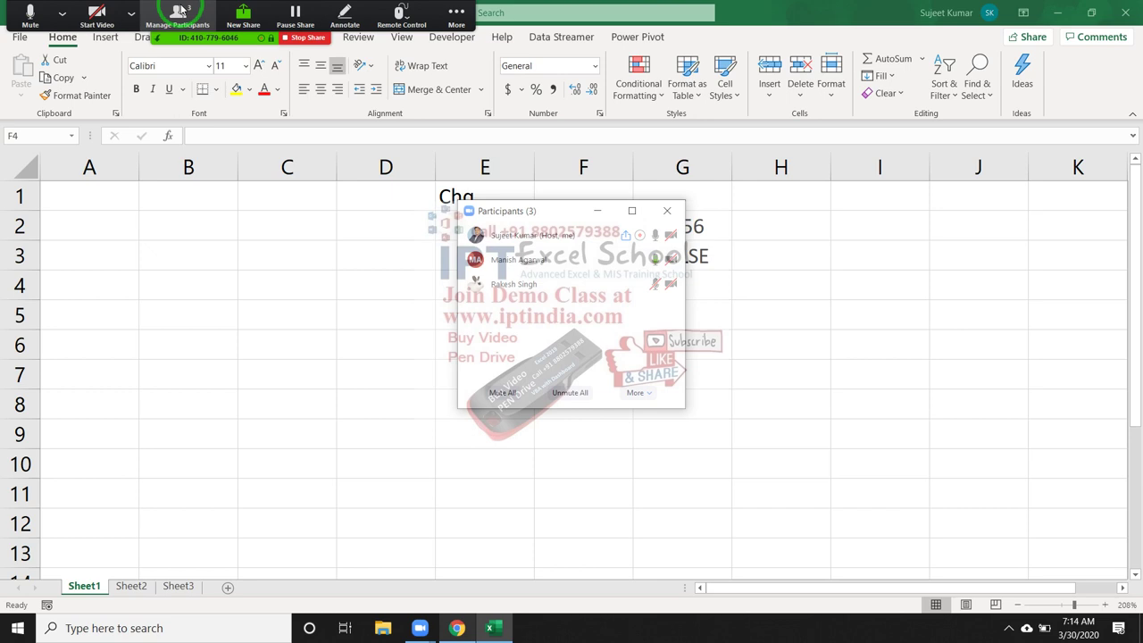
pyautogui.click(456, 13)
pyautogui.click(670, 210)
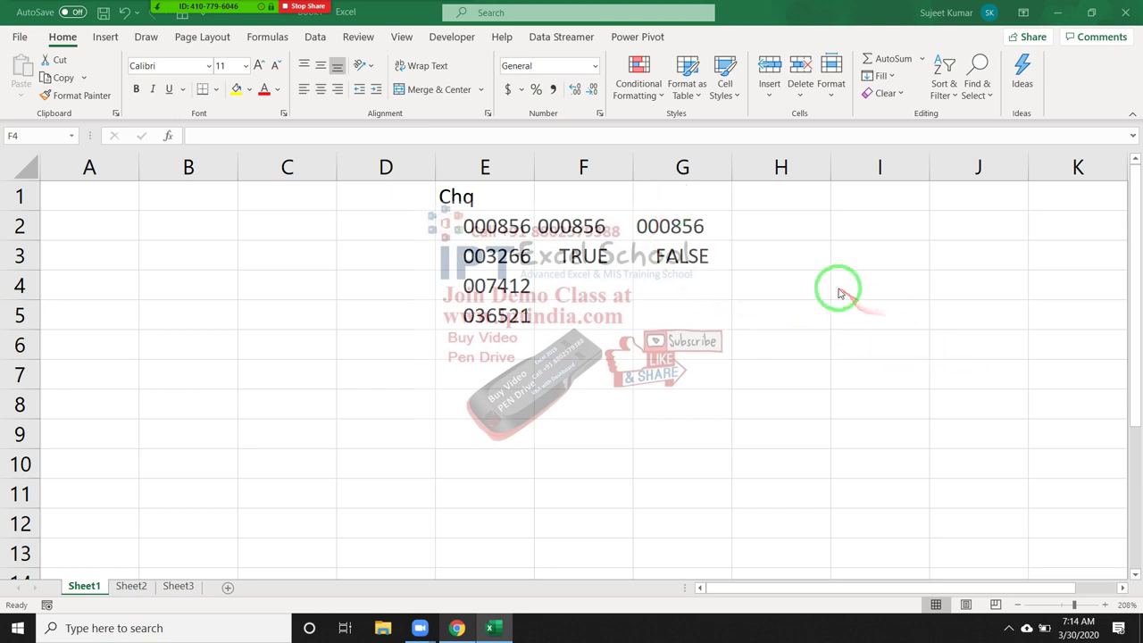
pyautogui.click(774, 218)
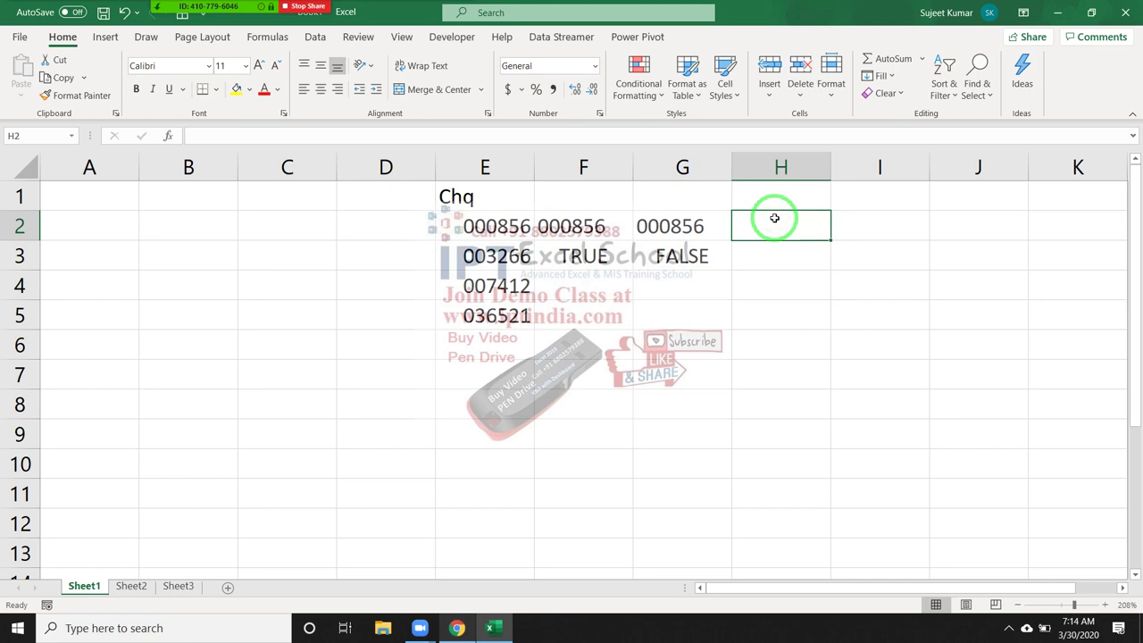
pyautogui.press('Right')
pyautogui.press('Right')
pyautogui.press('Right')
pyautogui.press('Right')
pyautogui.press('Right')
pyautogui.press('Right')
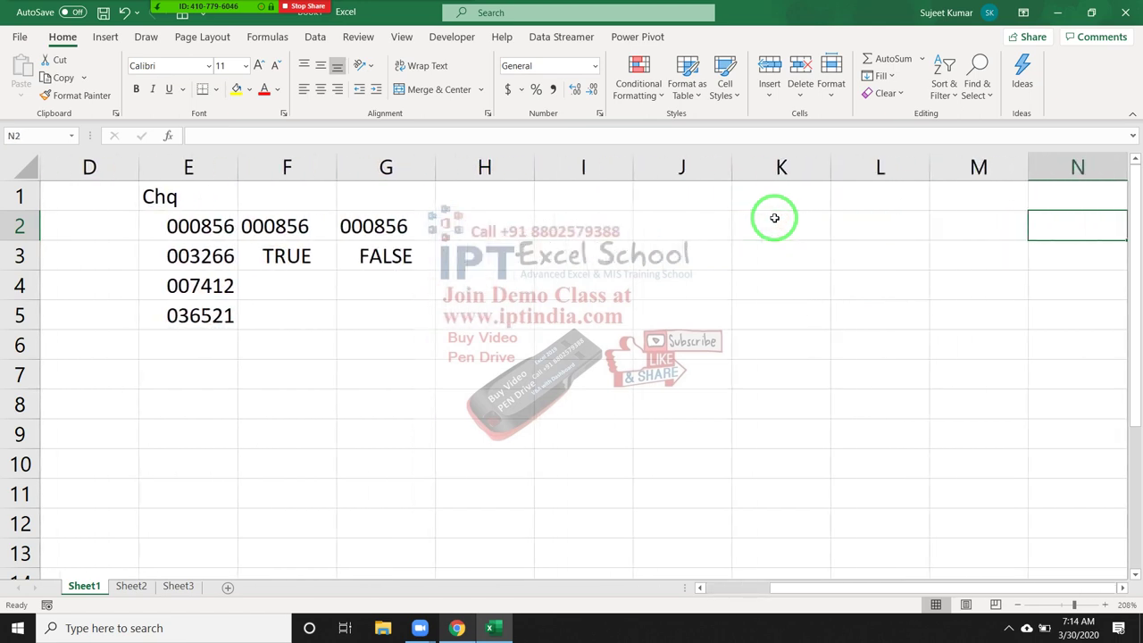
pyautogui.press('Right')
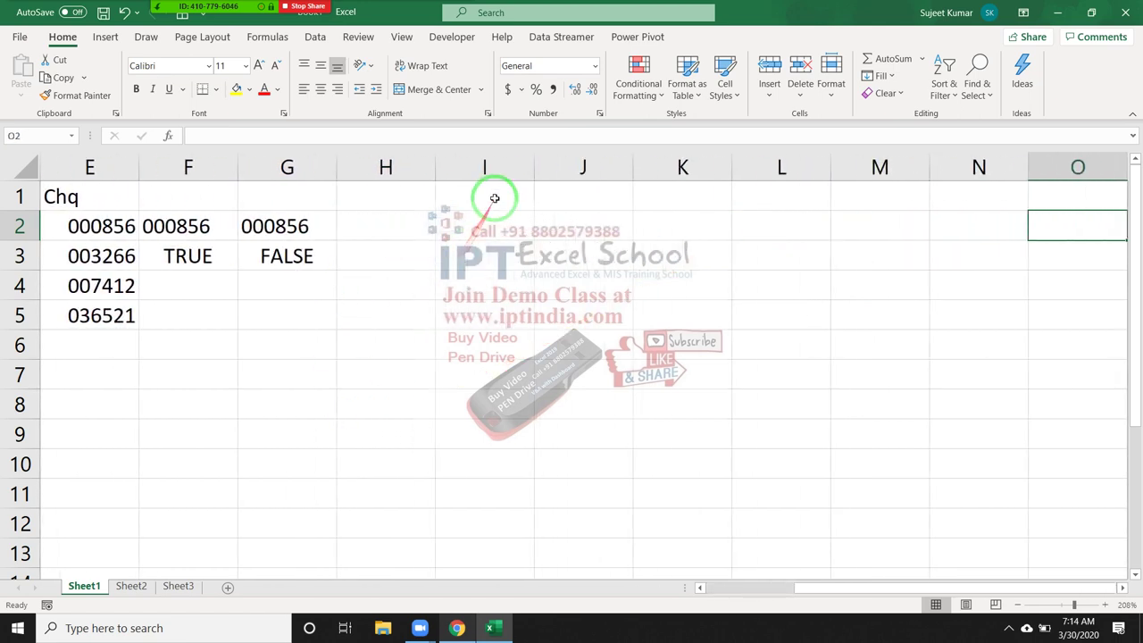
pyautogui.click(498, 195)
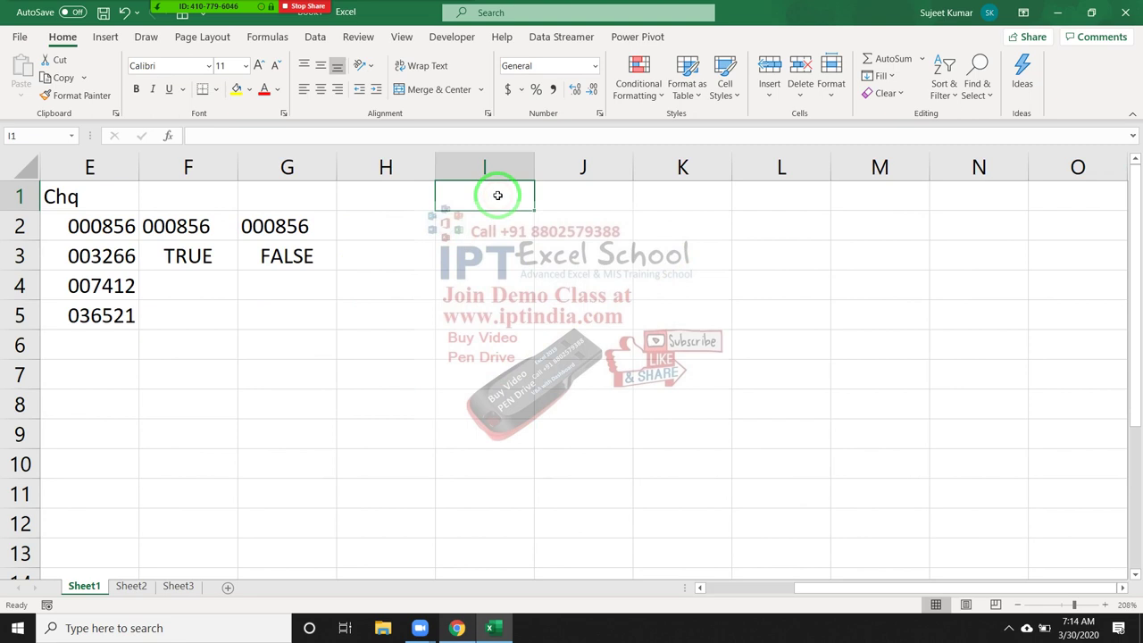
pyautogui.press('Left')
pyautogui.press('Left')
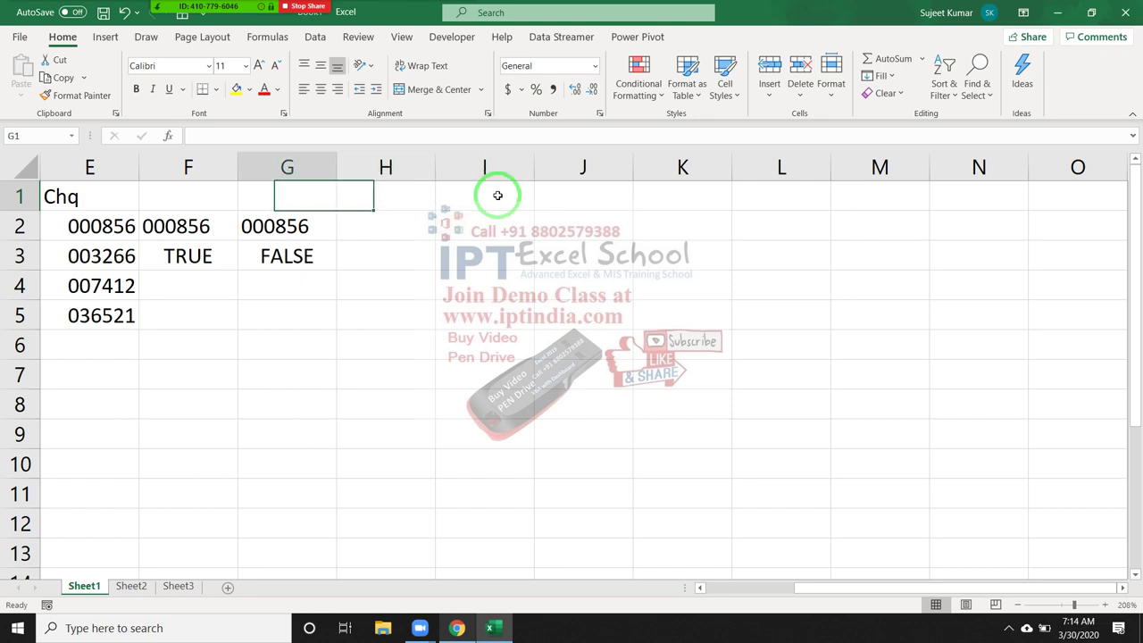
pyautogui.press('Left')
pyautogui.press('Left')
pyautogui.press('Down')
pyautogui.press('Down')
pyautogui.press('Right')
pyautogui.press('Right')
pyautogui.press('Up')
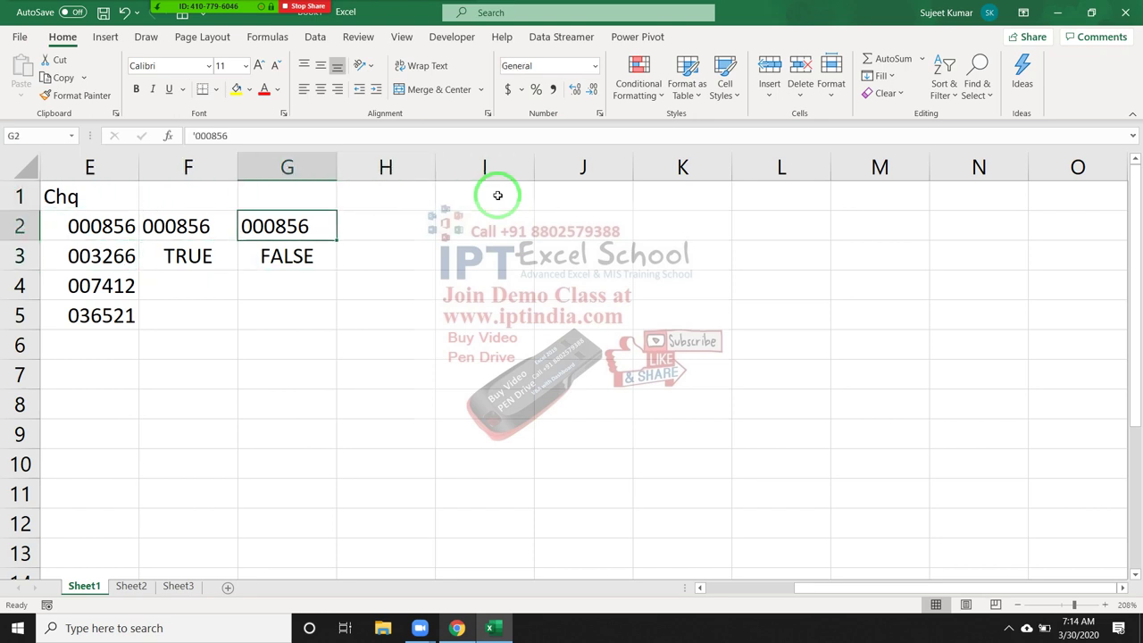
pyautogui.press('Down')
pyautogui.press('Left')
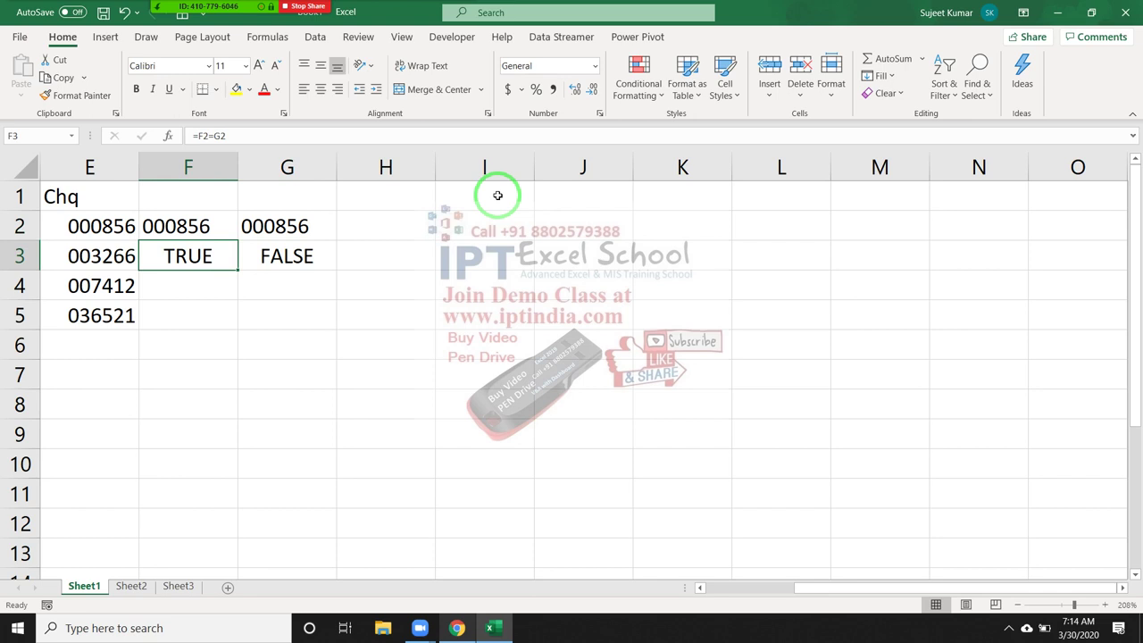
pyautogui.press('Up')
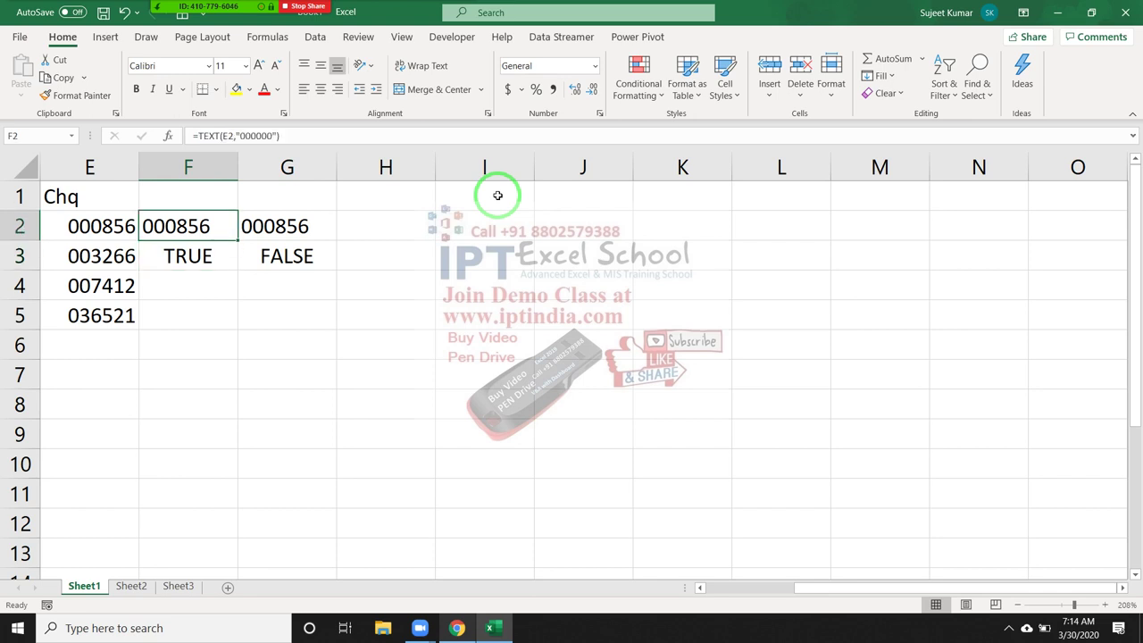
pyautogui.press('XF86AudioLowerVolume')
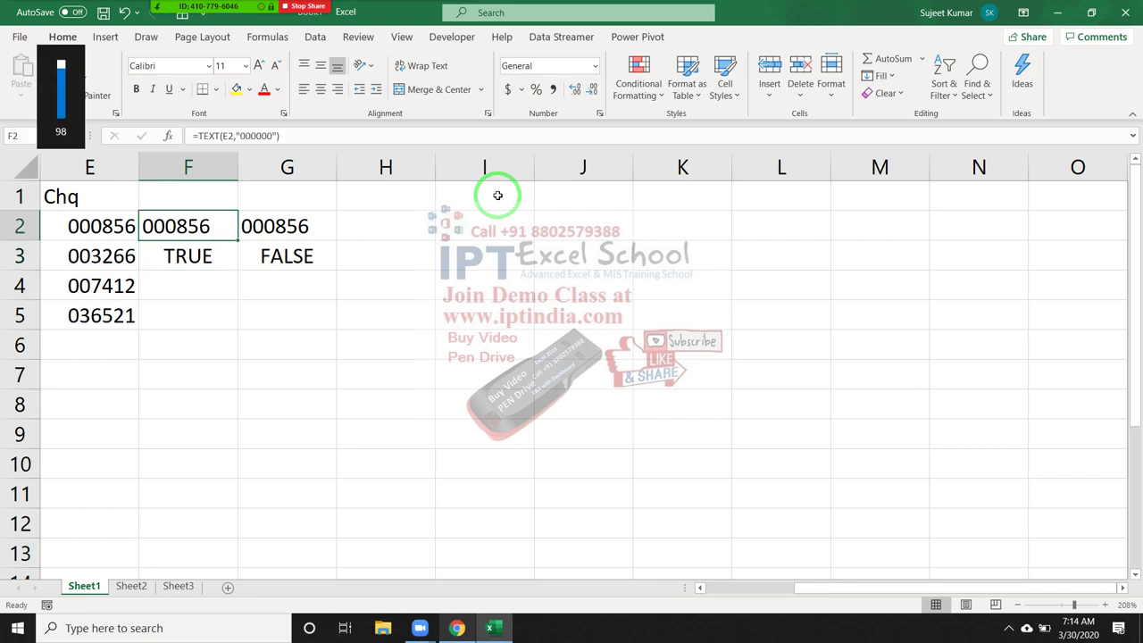
pyautogui.doubleClick(218, 226)
pyautogui.click(217, 226)
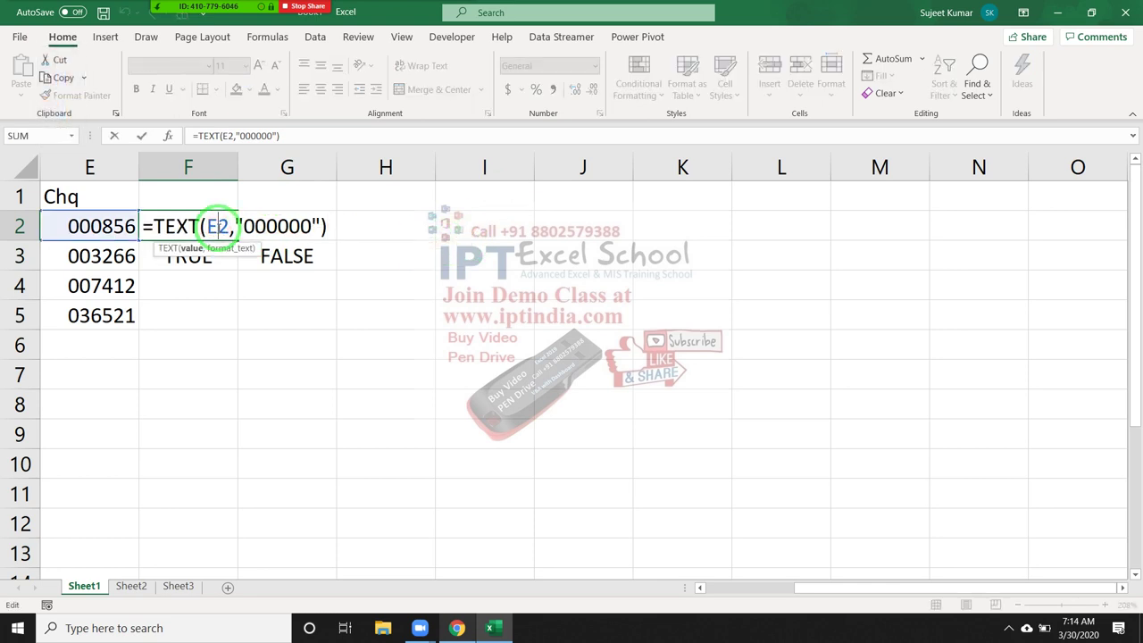
pyautogui.press('Escape')
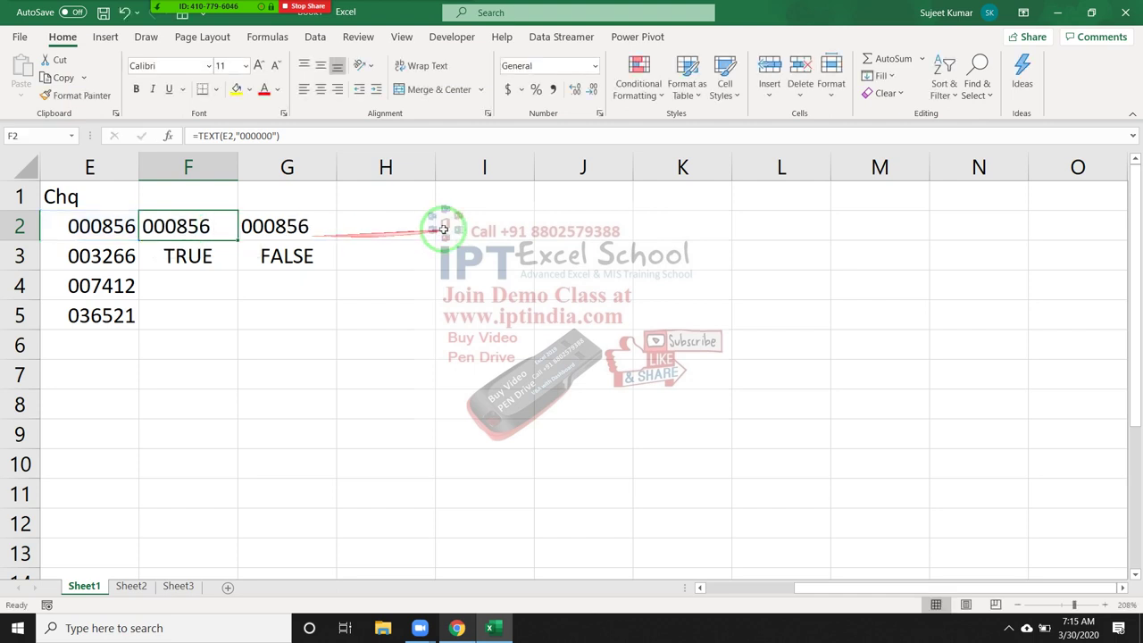
pyautogui.click(457, 221)
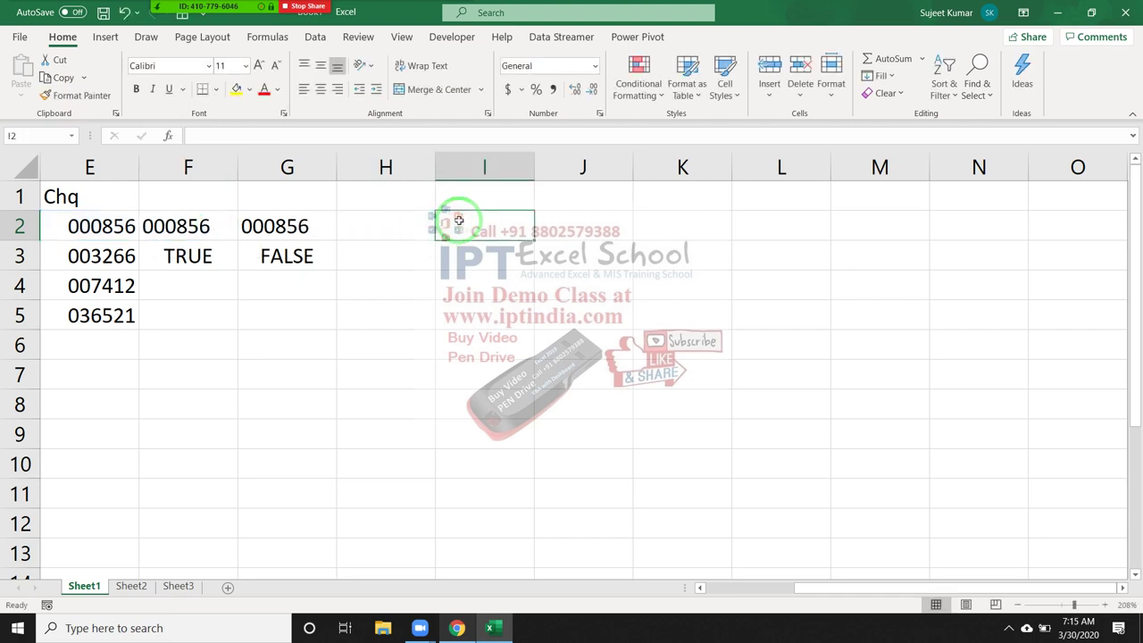
# Clear a test 1500 from I2 and enter the header Mobile in I1.
pyautogui.write('1500')
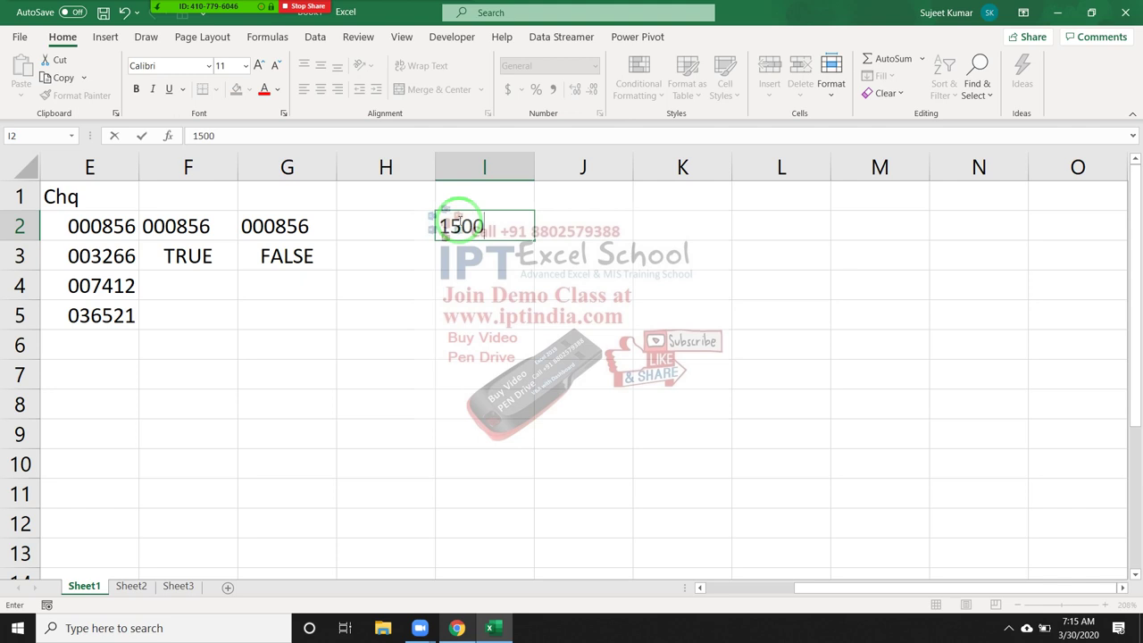
pyautogui.press('Return')
pyautogui.click(458, 220)
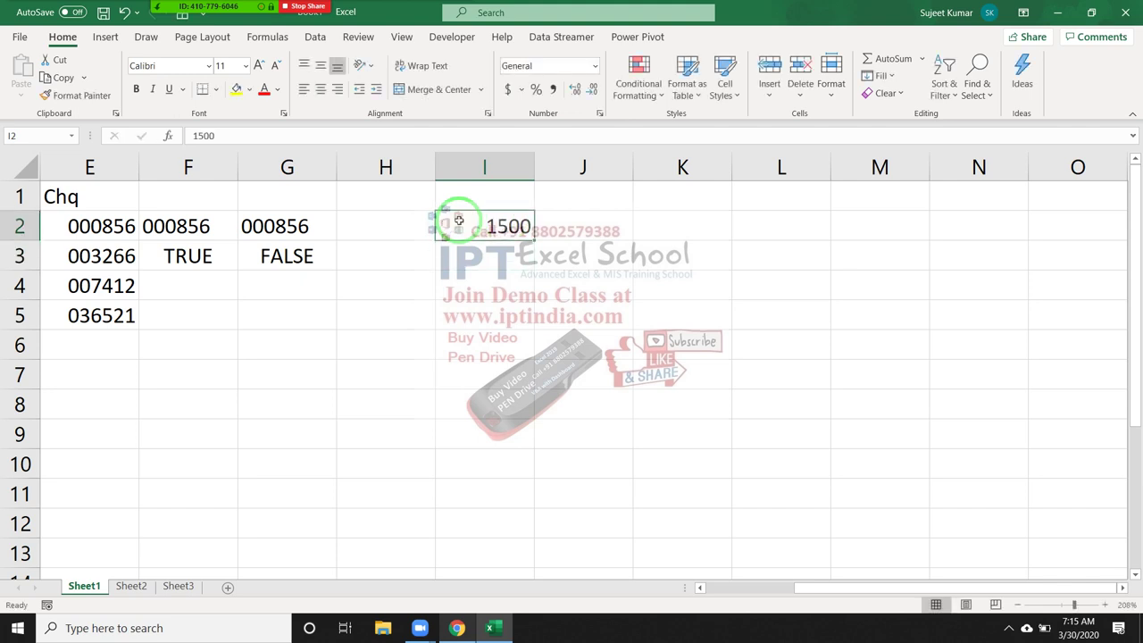
pyautogui.press('Delete')
pyautogui.press('Up')
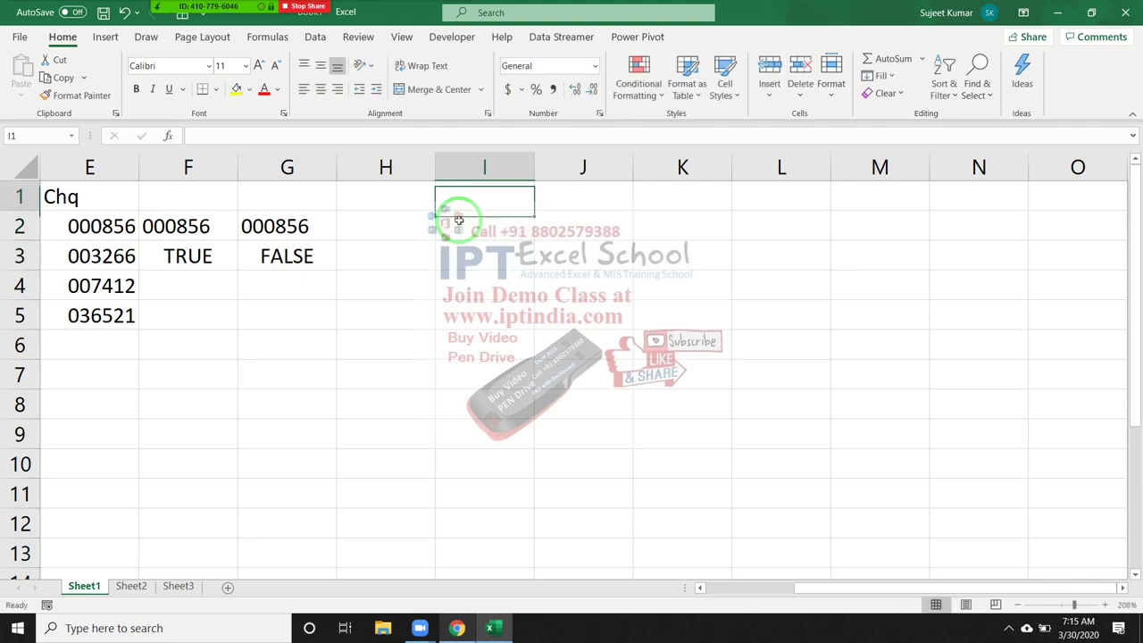
pyautogui.write('Mobi')
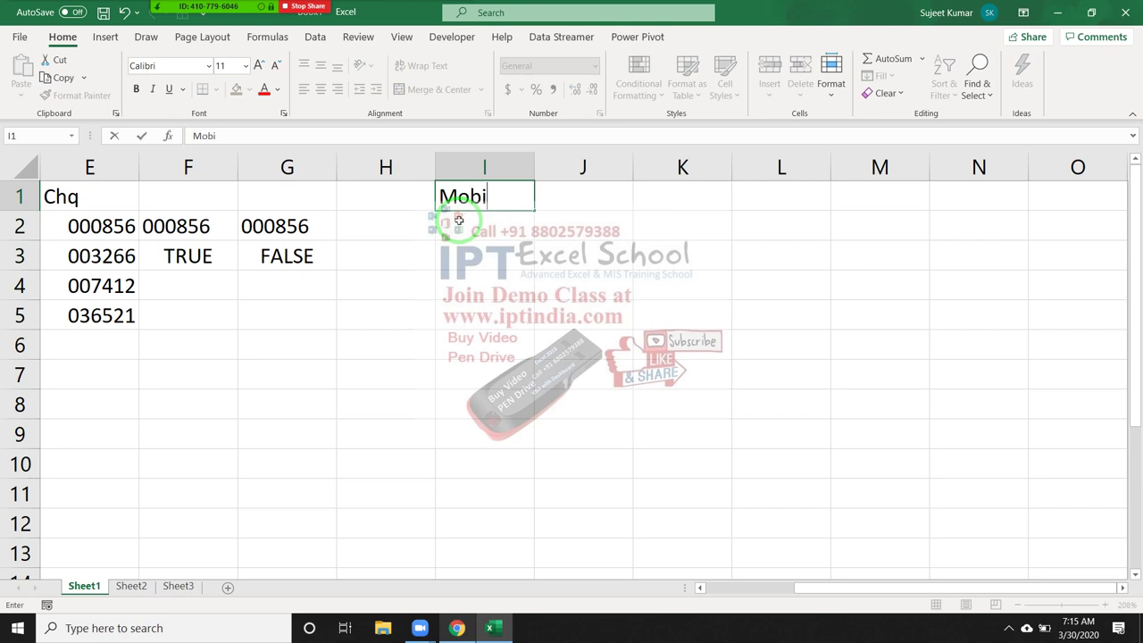
pyautogui.write('le')
pyautogui.press('Return')
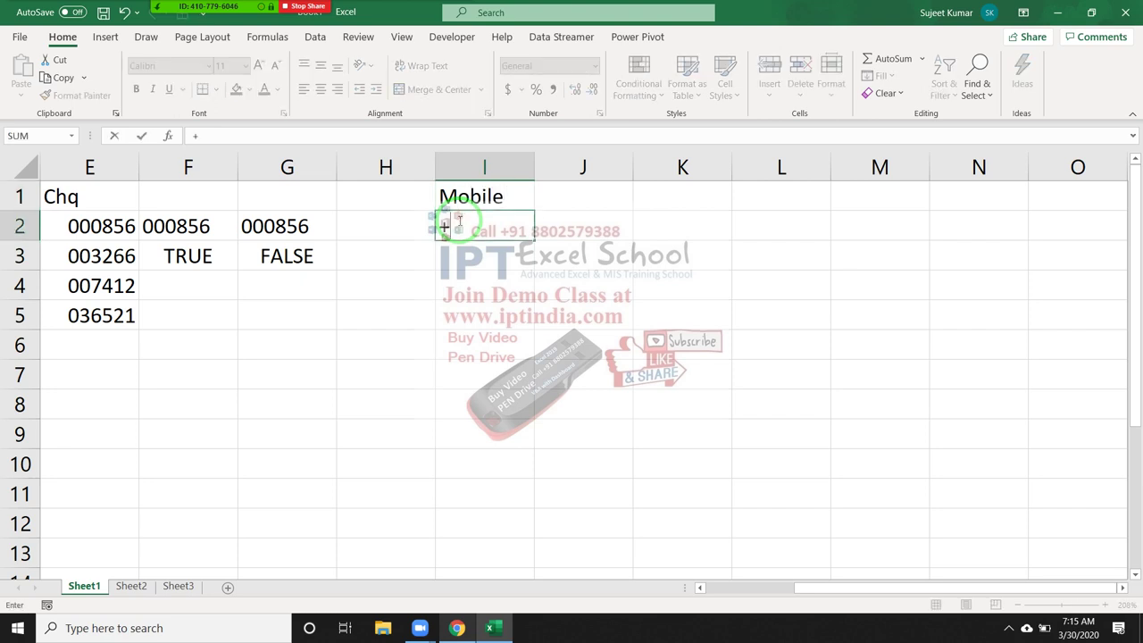
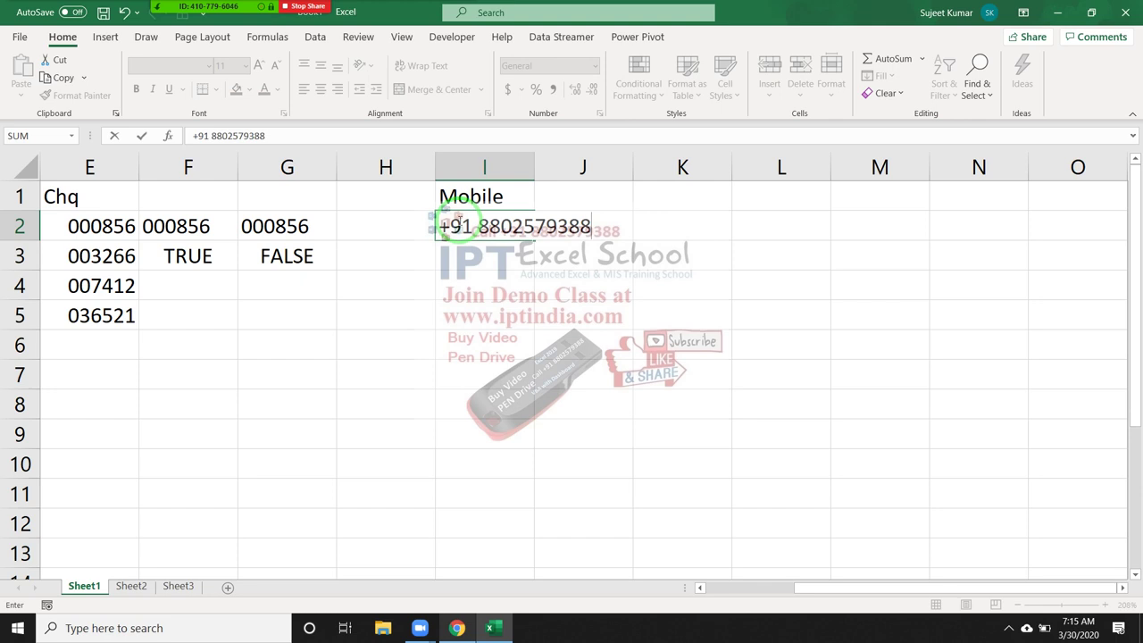
# Enter a +91 mobile number in I2, delete the 9.18803E+11 result, and open Format Cells for I2:I7.
pyautogui.press('Return')
pyautogui.press('Return')
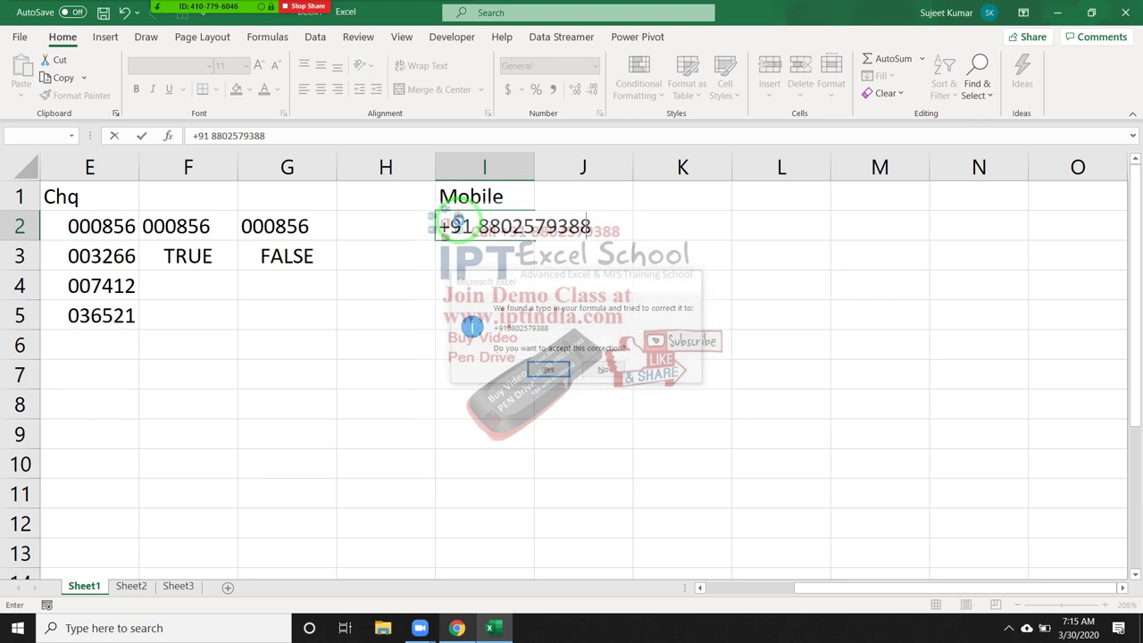
pyautogui.click(456, 220)
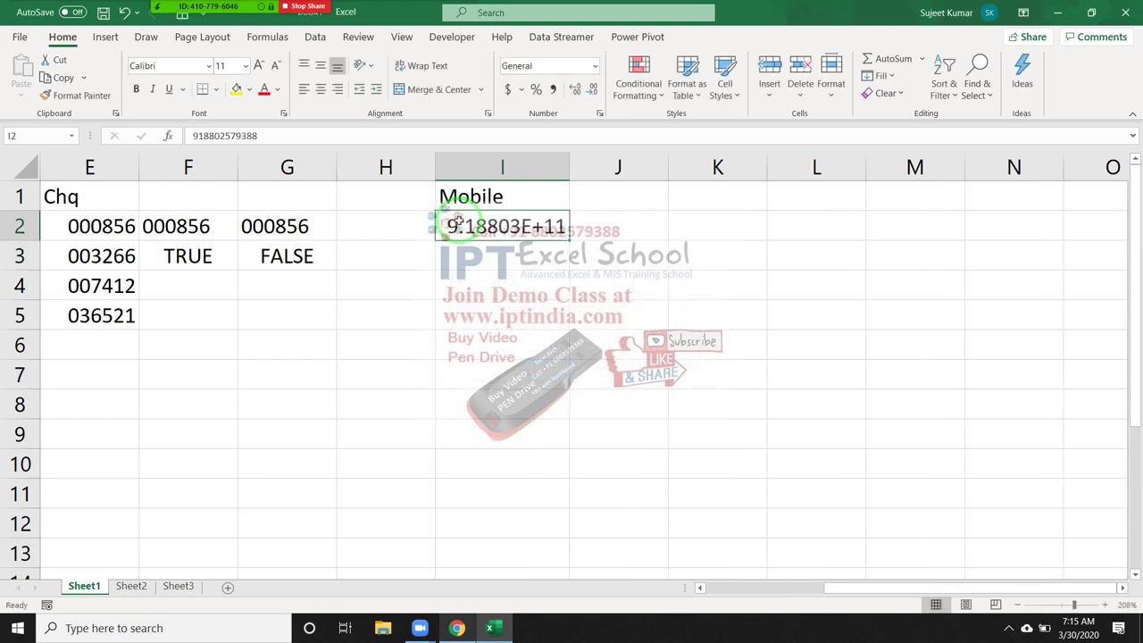
pyautogui.press('Delete')
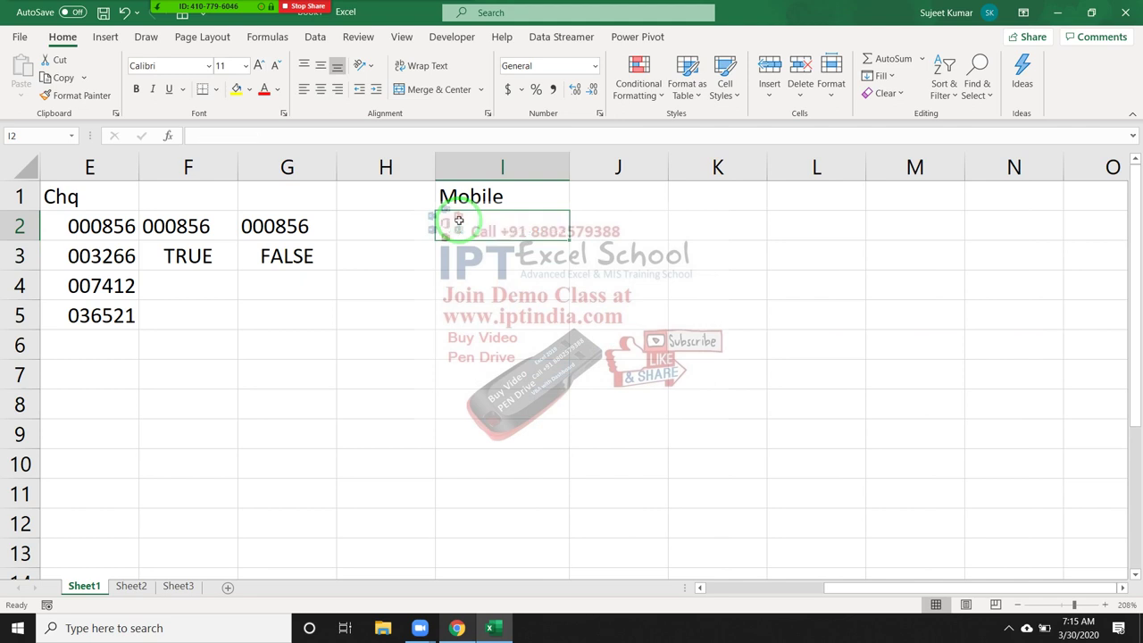
pyautogui.hotkey('shift', 'Down')
pyautogui.hotkey('shift', 'Down')
pyautogui.hotkey('shift', 'Down')
pyautogui.hotkey('shift', 'Down')
pyautogui.hotkey('shift', 'Down')
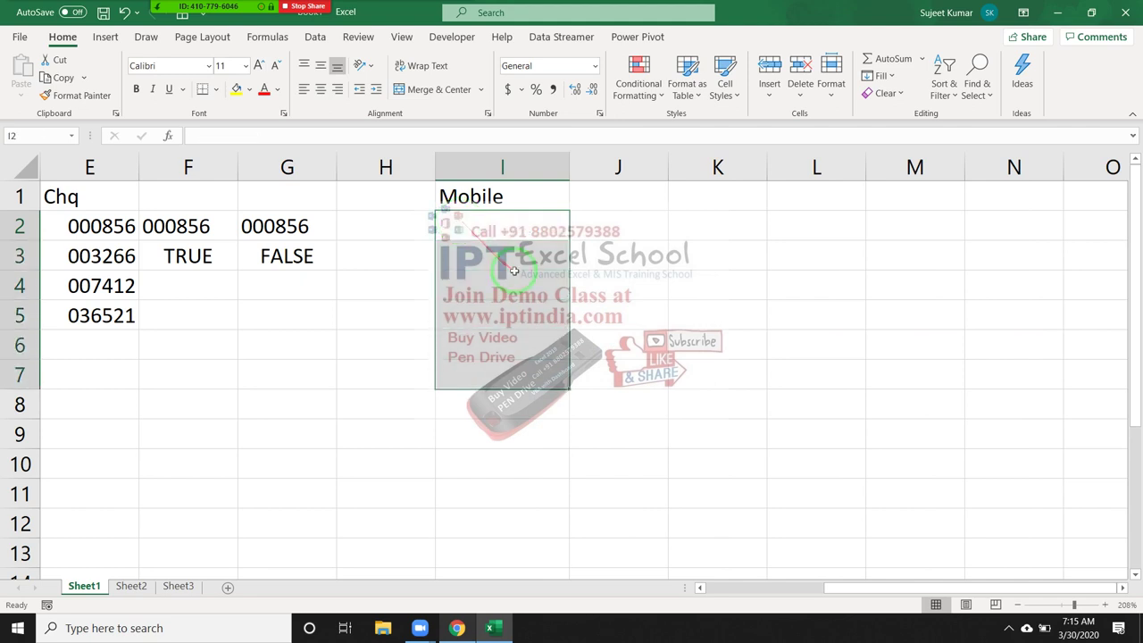
pyautogui.rightClick(514, 271)
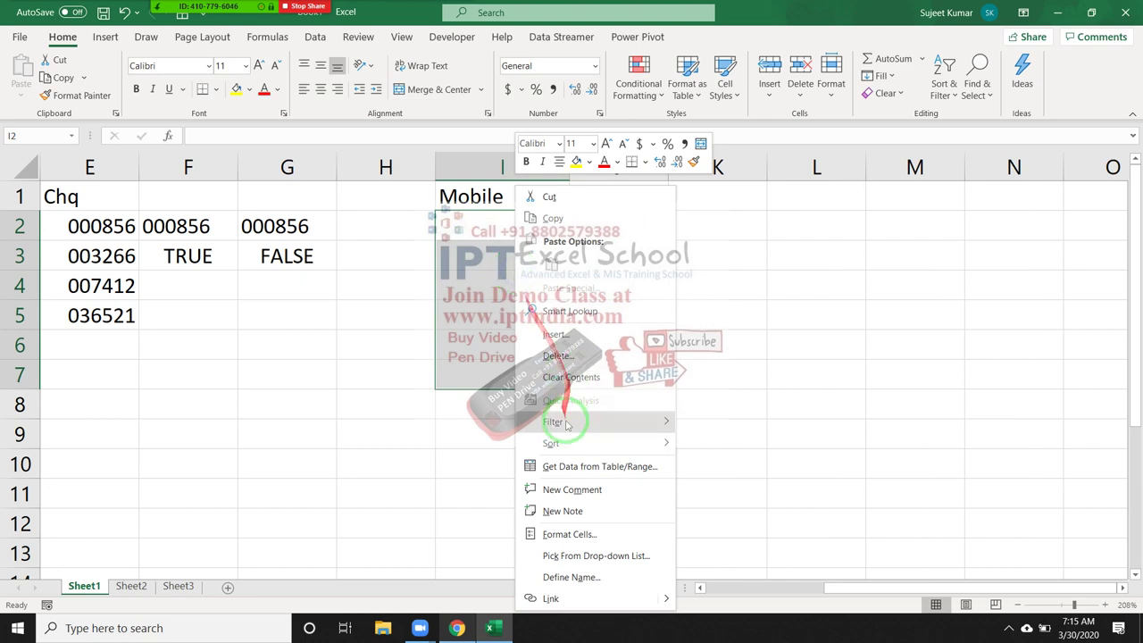
pyautogui.click(568, 534)
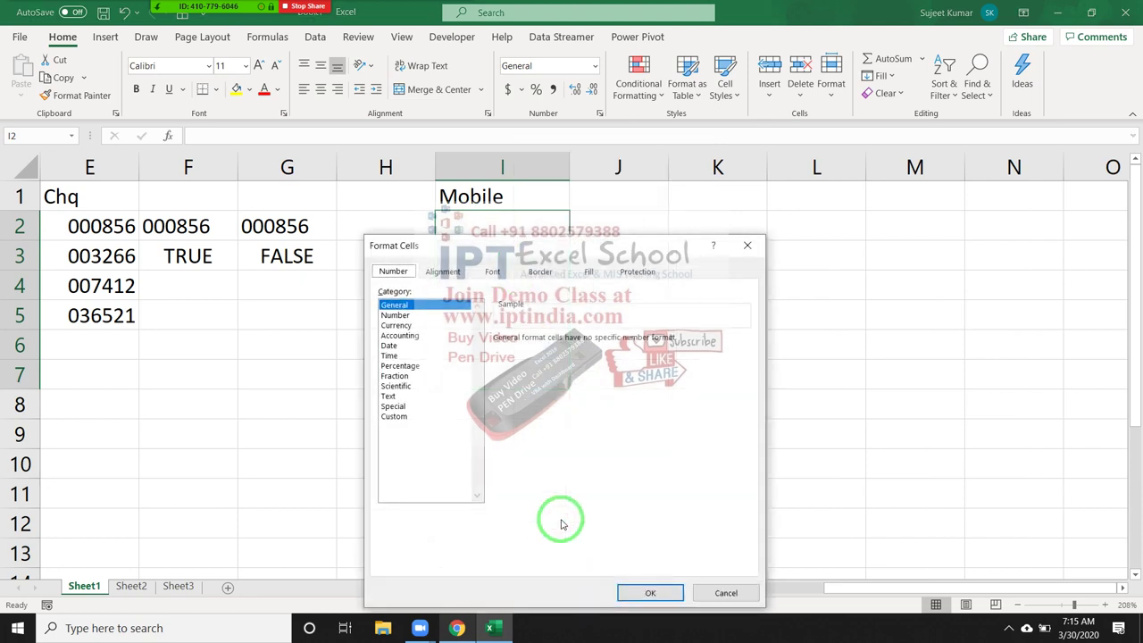
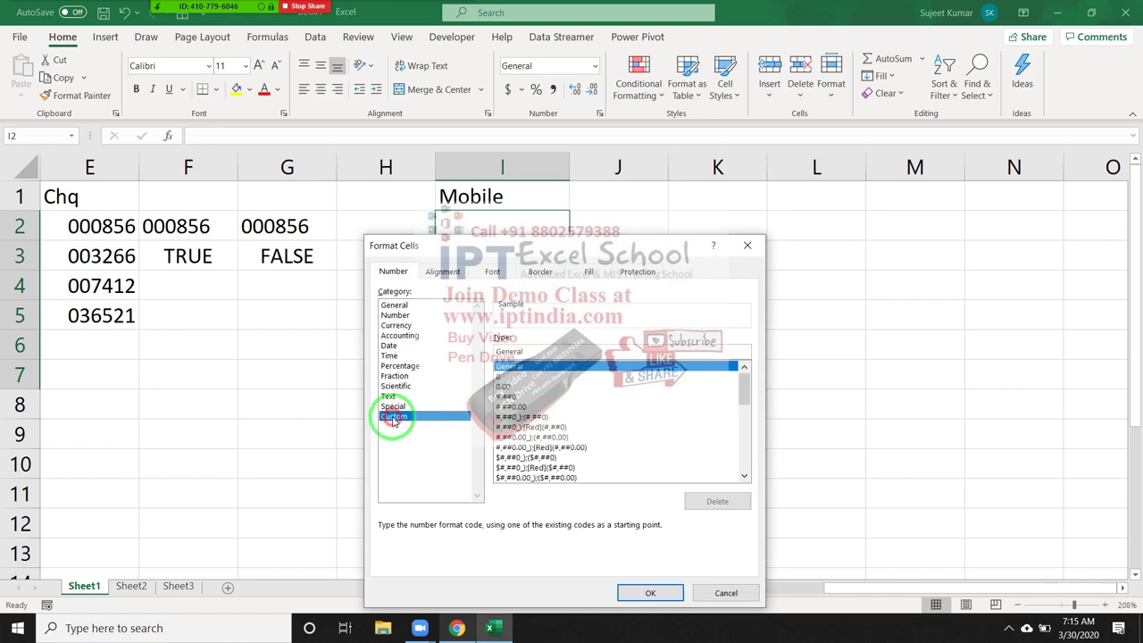
pyautogui.doubleClick(505, 350)
pyautogui.write('+9')
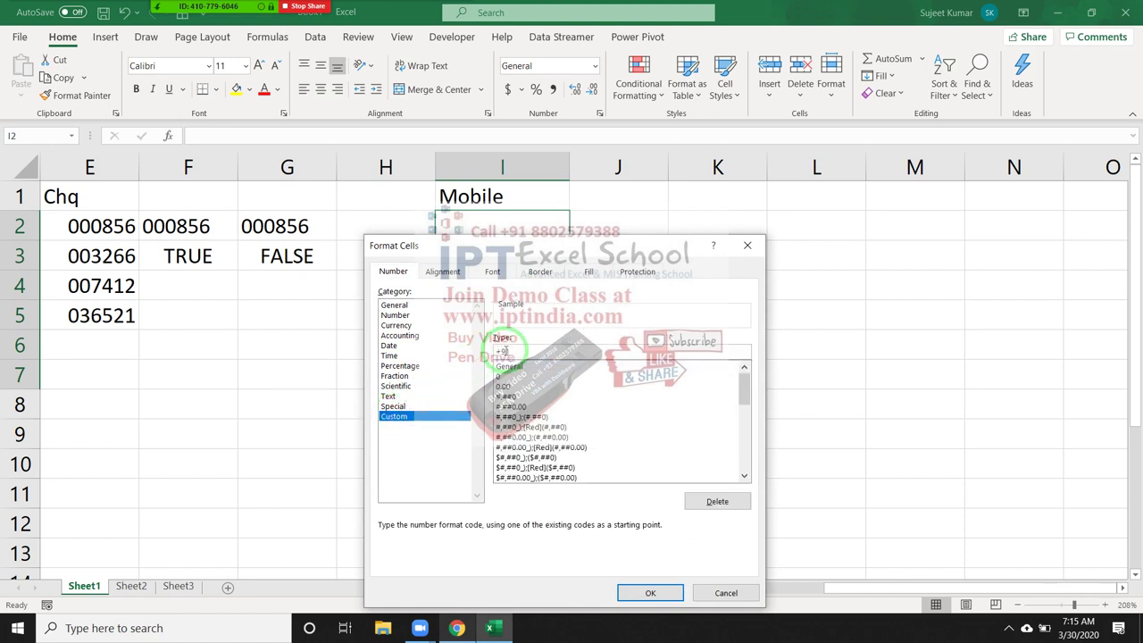
pyautogui.write('1 0000')
pyautogui.write('00000')
pyautogui.write('0')
pyautogui.press('Return')
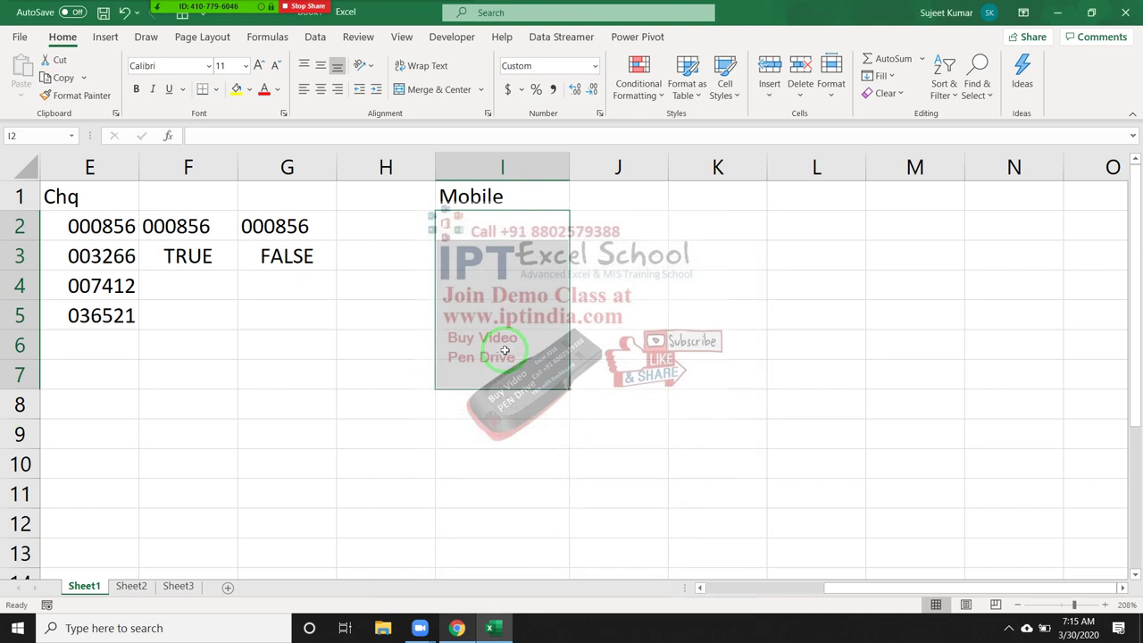
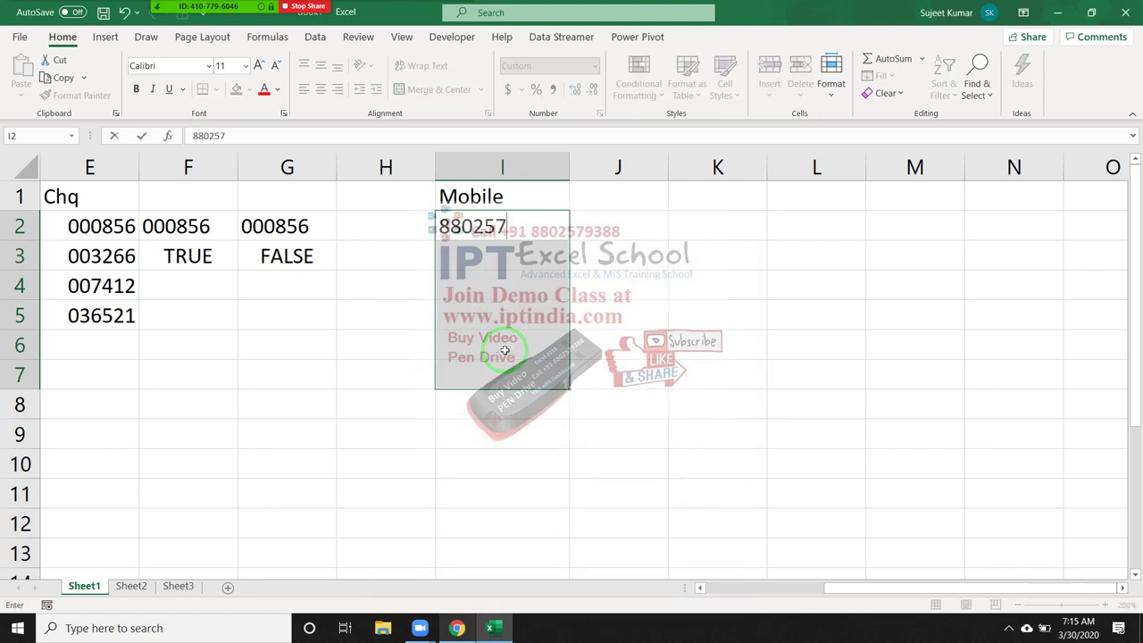
# Enter a ten-digit sample mobile number in I2 and 885 in I3.
pyautogui.press('Return')
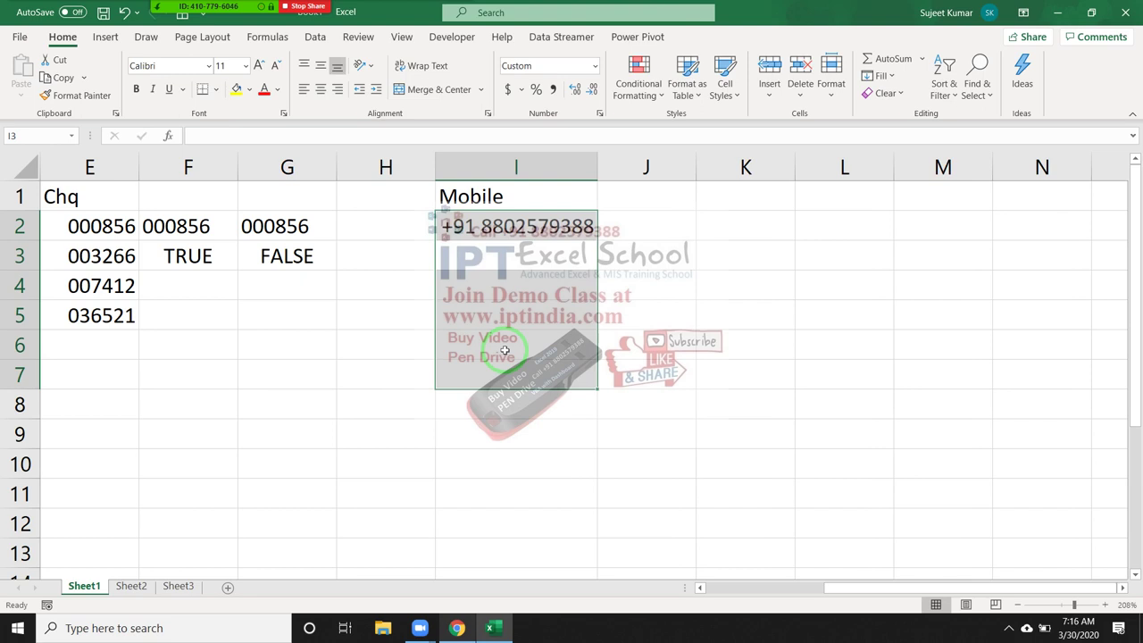
pyautogui.write('885')
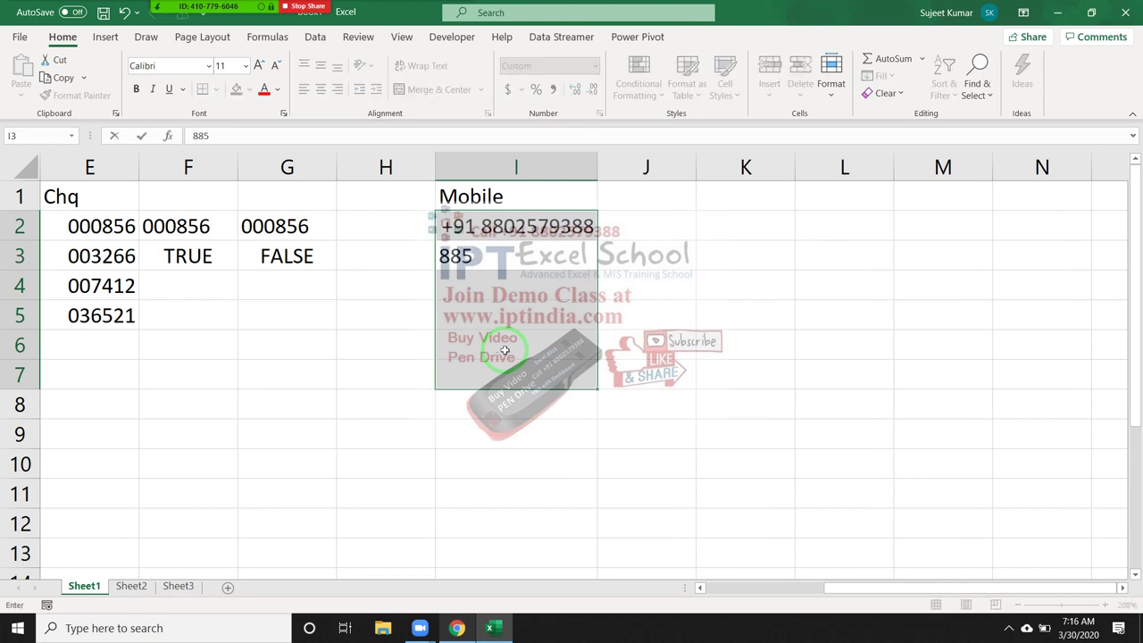
pyautogui.press('Return')
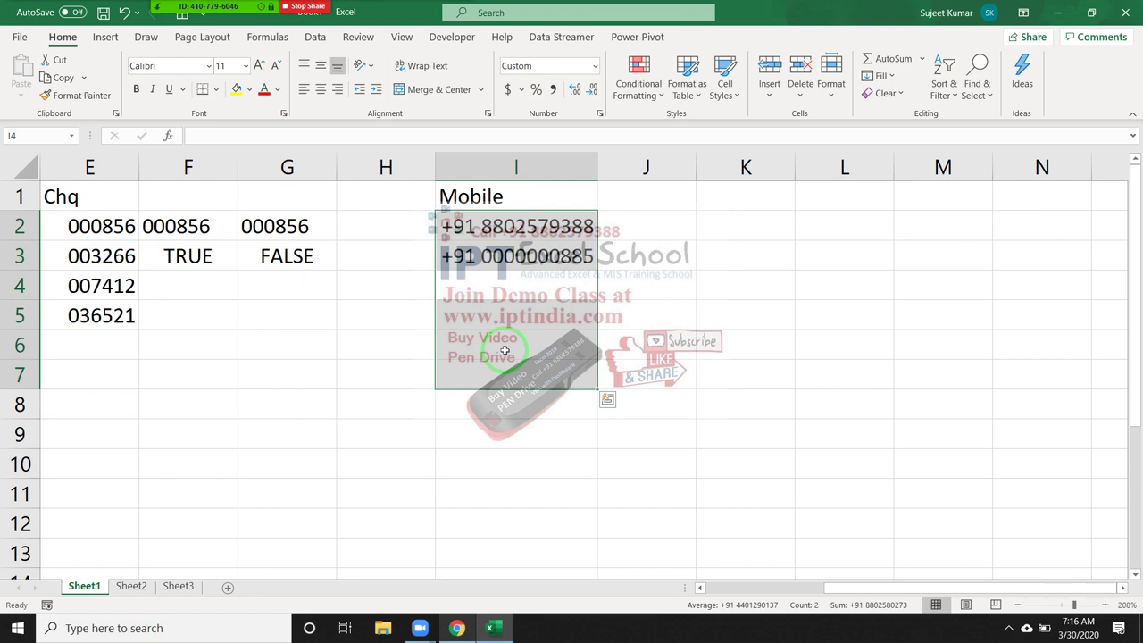
# Change the Mobile custom format code to +91 ########## so short numbers aren't zero-padded.
pyautogui.click(599, 114)
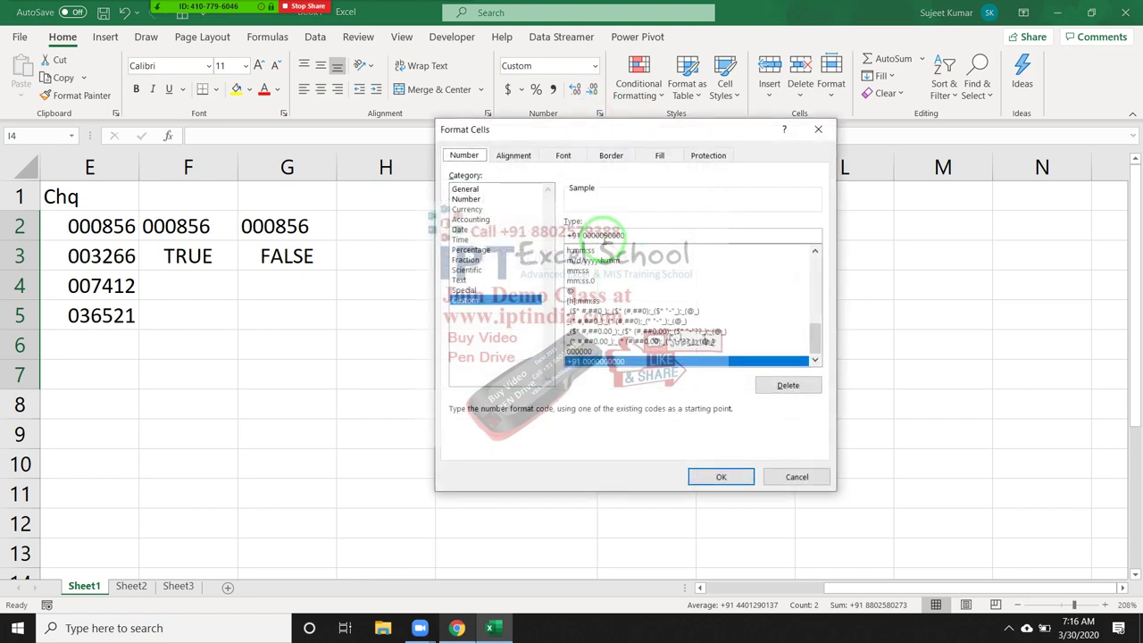
pyautogui.click(604, 236)
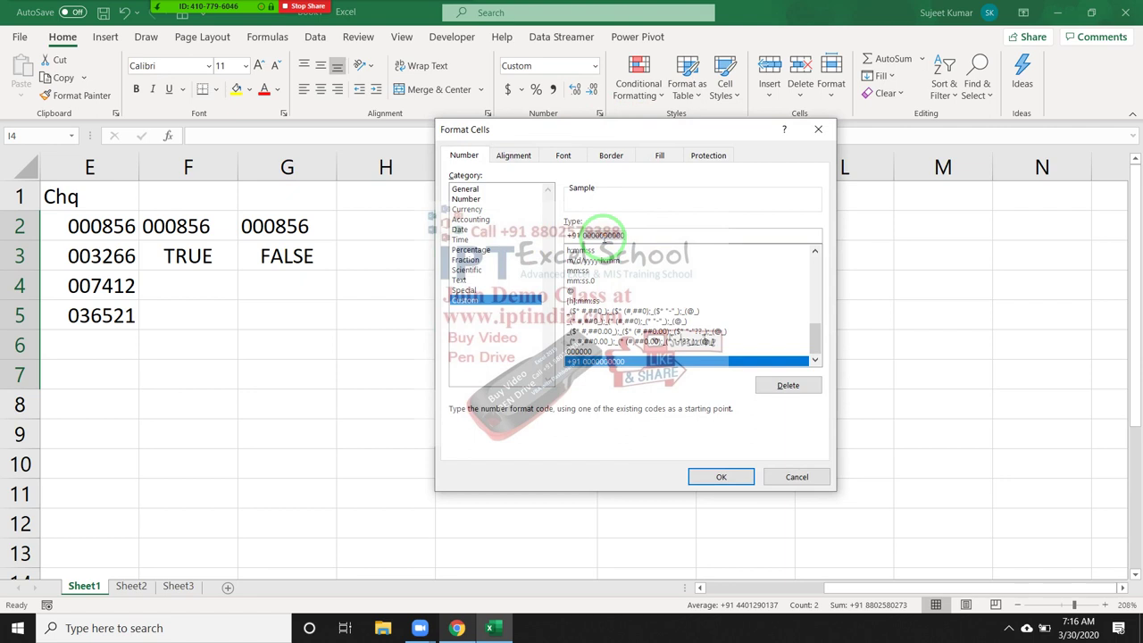
pyautogui.doubleClick(603, 234)
pyautogui.write('###')
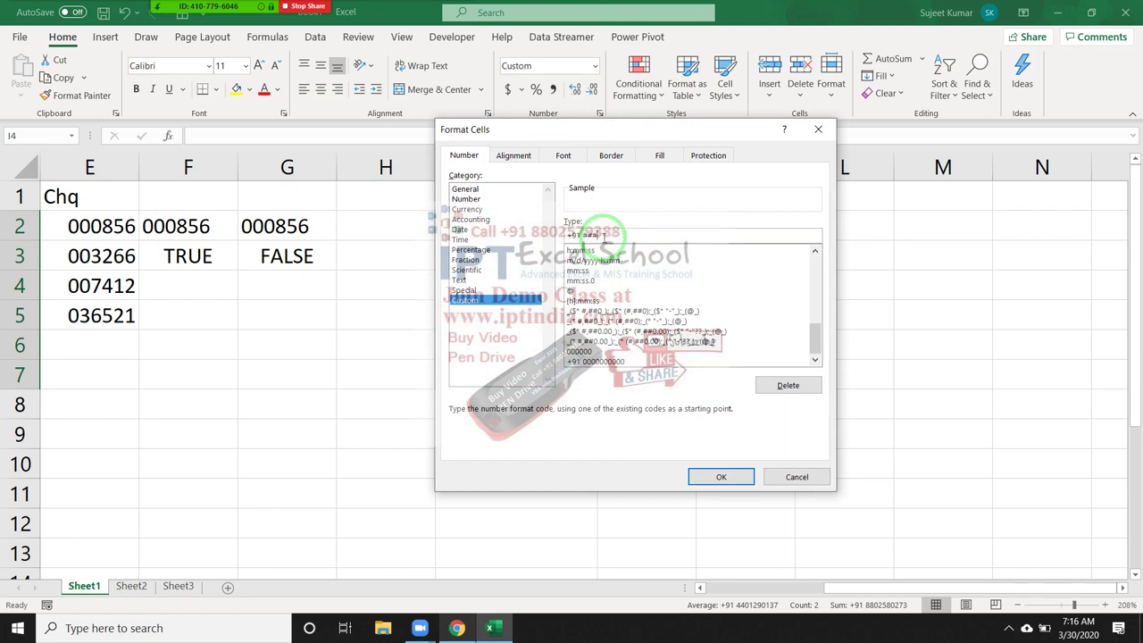
pyautogui.write('#####')
pyautogui.write('##')
pyautogui.press('Return')
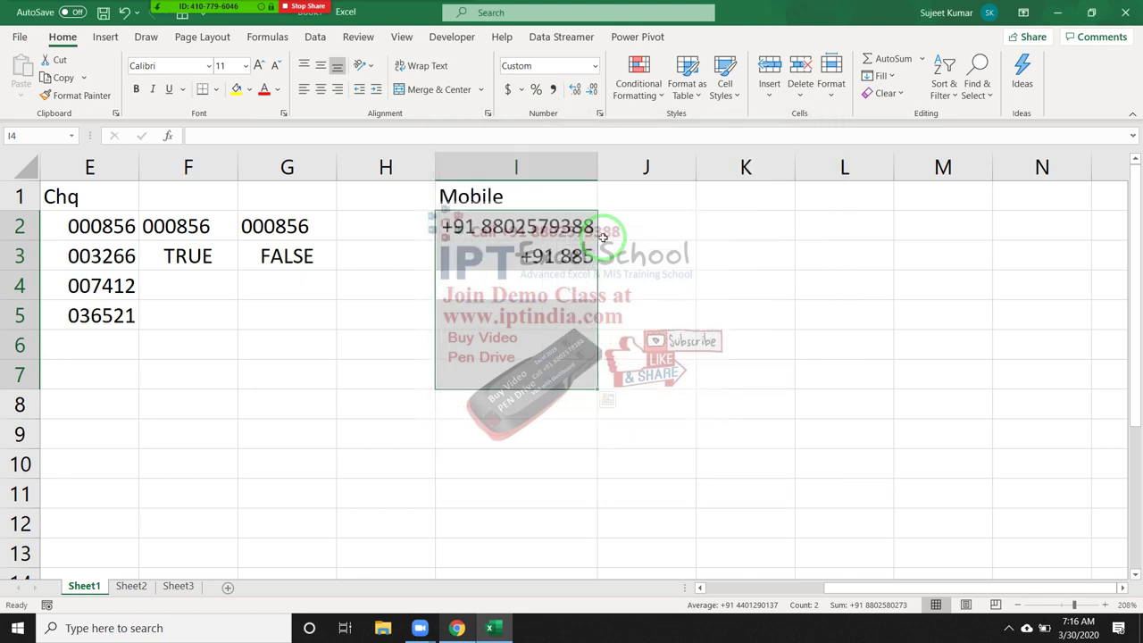
# Select the first mobile number in I2, then move to header cell J1.
pyautogui.click(595, 228)
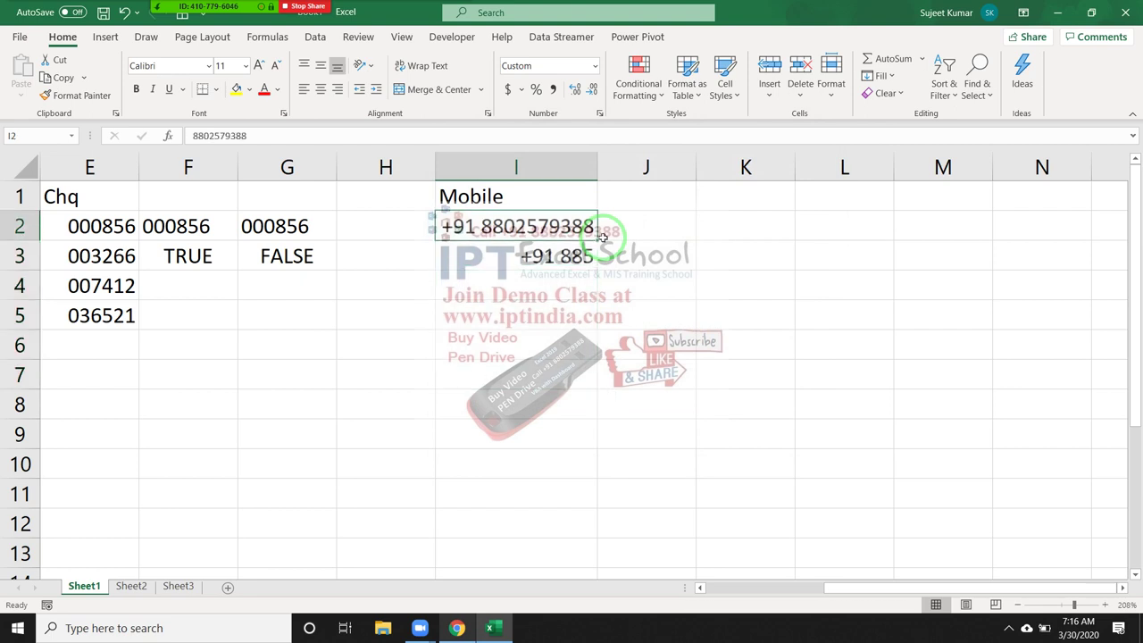
pyautogui.press('Right')
pyautogui.press('Up')
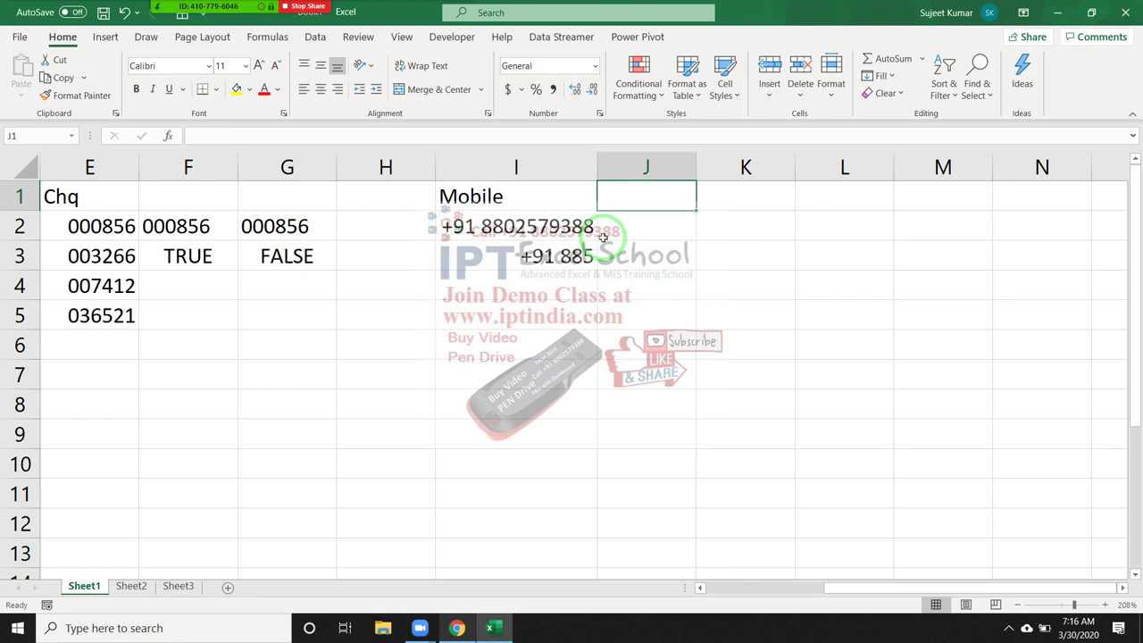
# Type the heading CC No in J1.
pyautogui.write('Car')
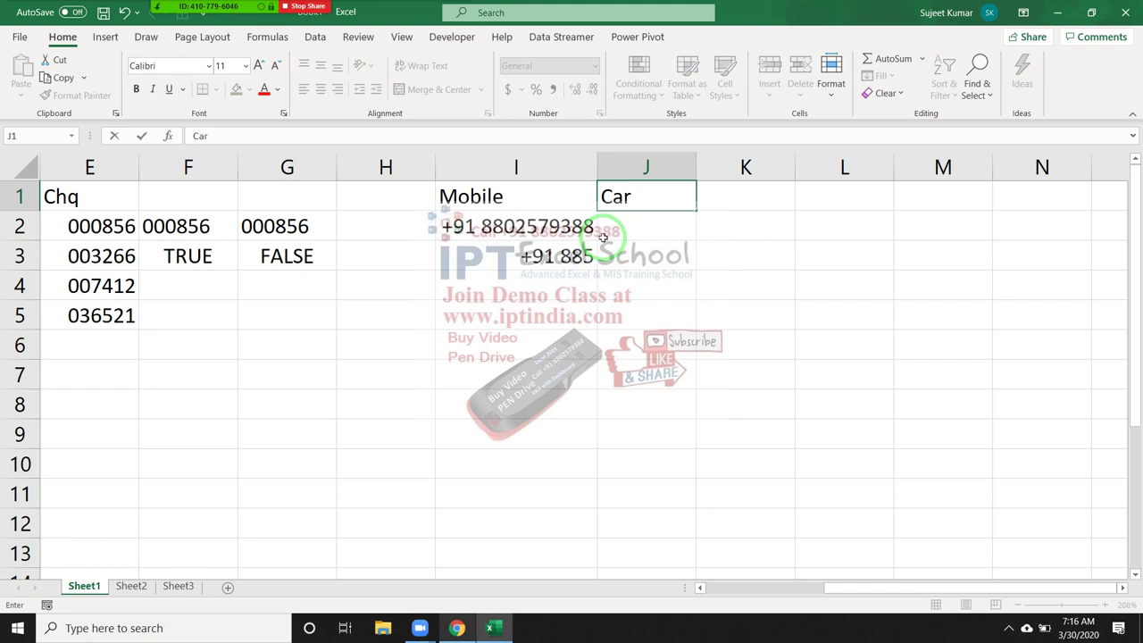
pyautogui.press('BackSpace')
pyautogui.press('BackSpace')
pyautogui.write('C ')
pyautogui.write('No')
pyautogui.press('Return')
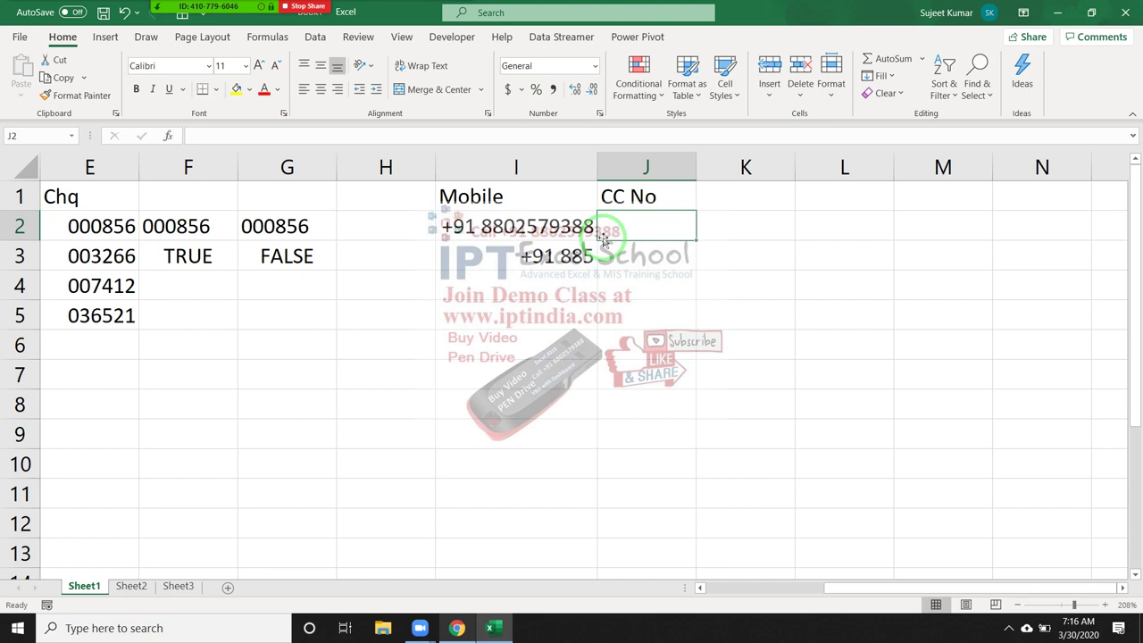
# Enter a masked card number as text in J2, with XXXX in the middle.
pyautogui.write('78')
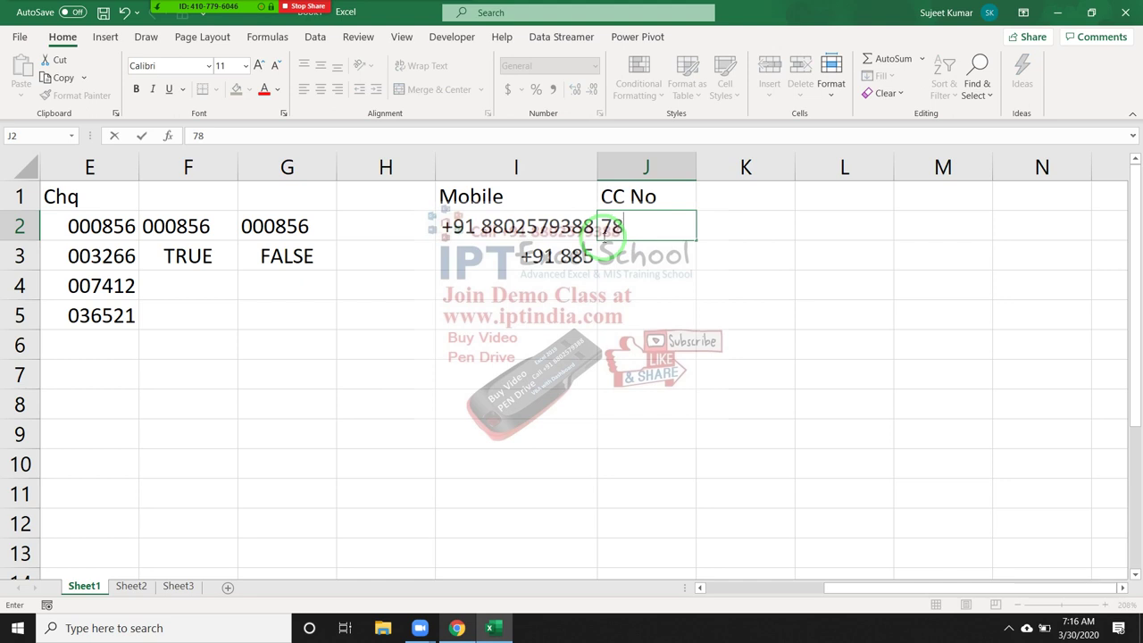
pyautogui.write('41')
pyautogui.write(' XXX')
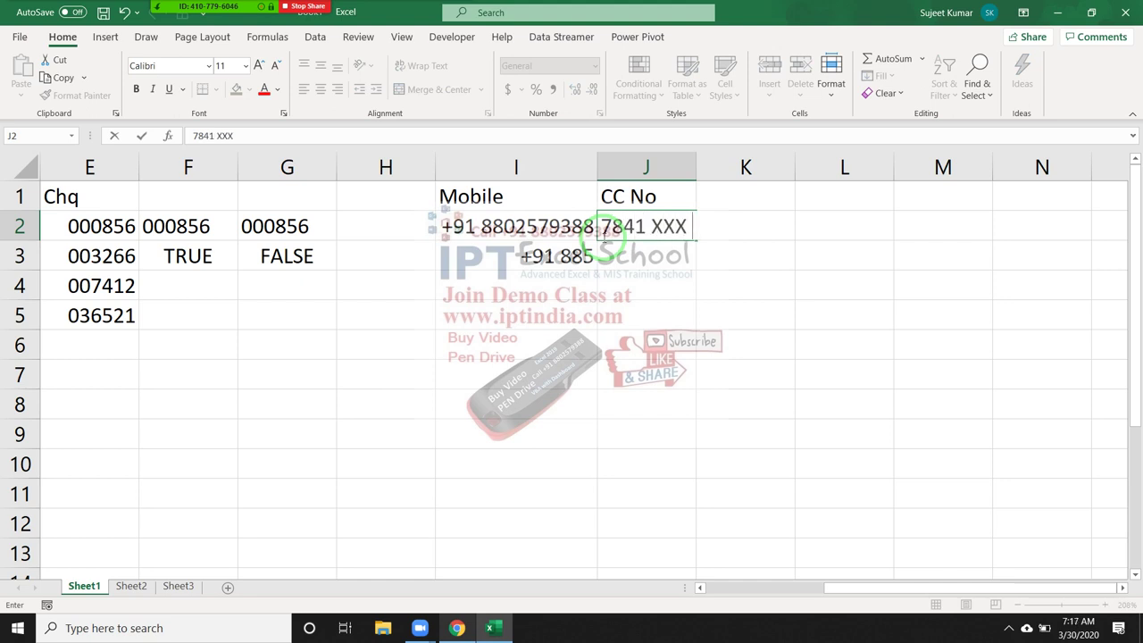
pyautogui.write(' X ')
pyautogui.write('XXXX ')
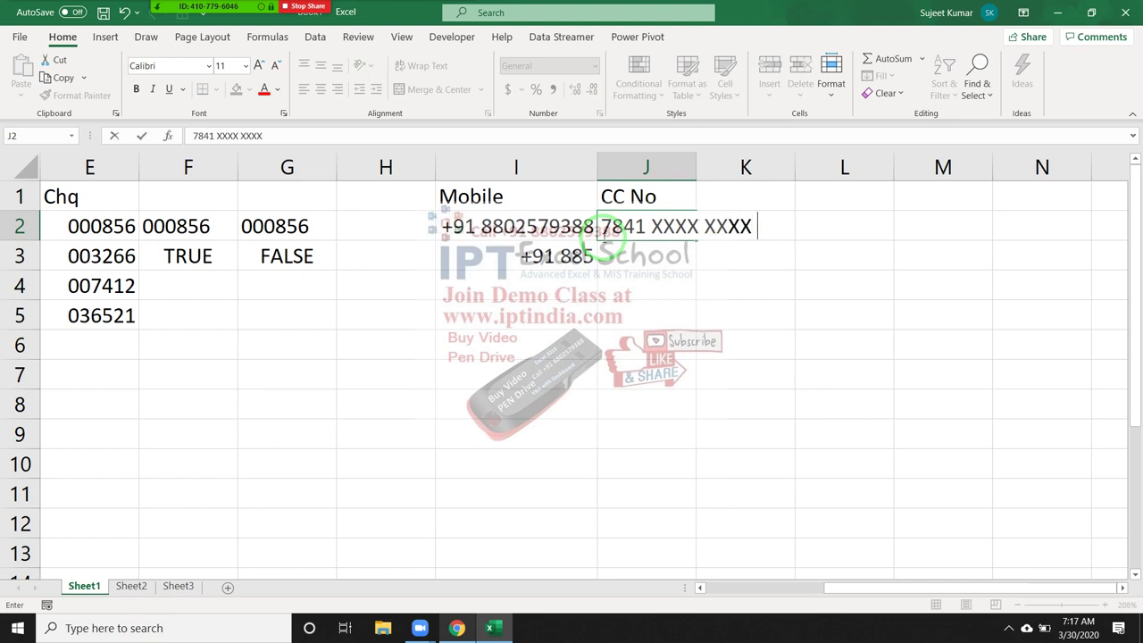
pyautogui.write('78965')
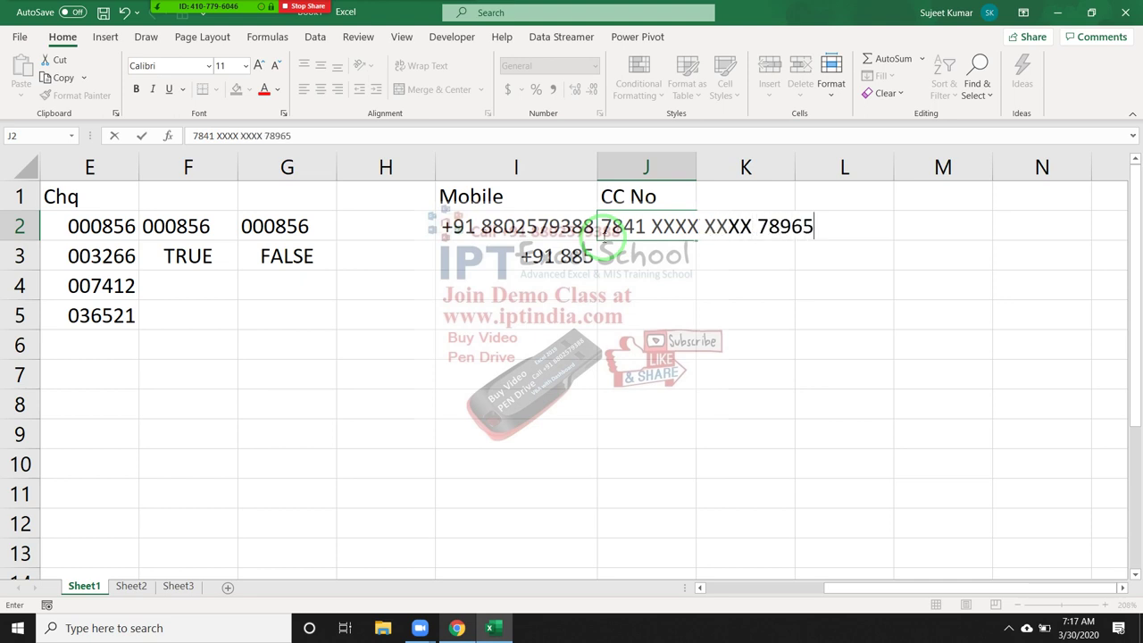
pyautogui.press('BackSpace')
pyautogui.press('Return')
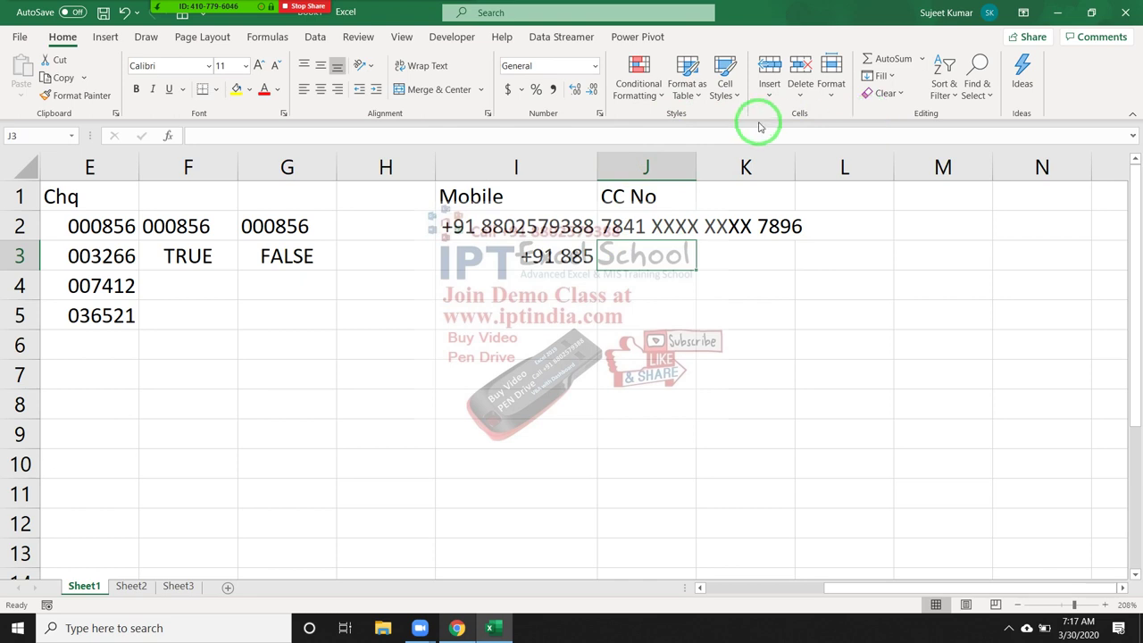
# Give J3 the custom format 0000"XXX"X" XXXX 0000 and enter card digits that display masked.
pyautogui.click(601, 114)
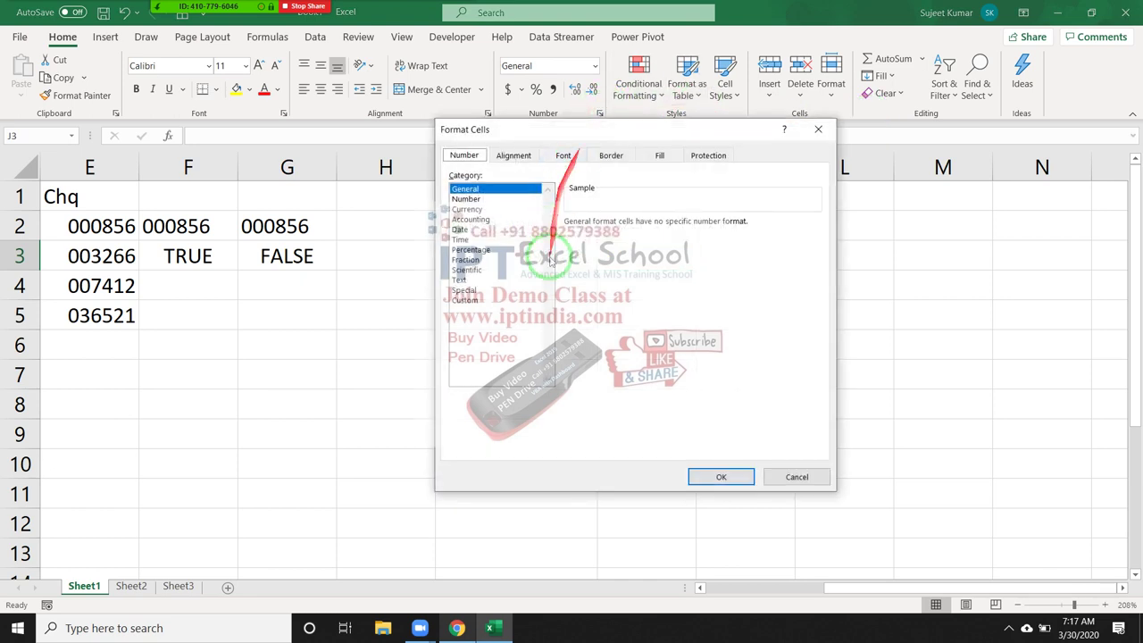
pyautogui.click(471, 300)
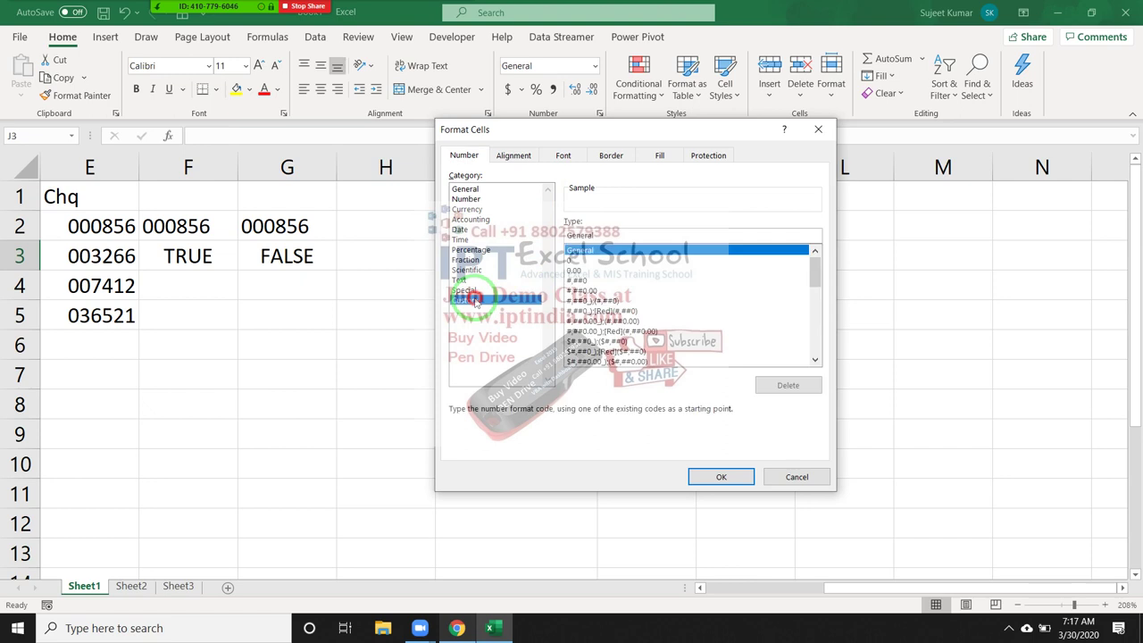
pyautogui.click(592, 233)
pyautogui.write('0')
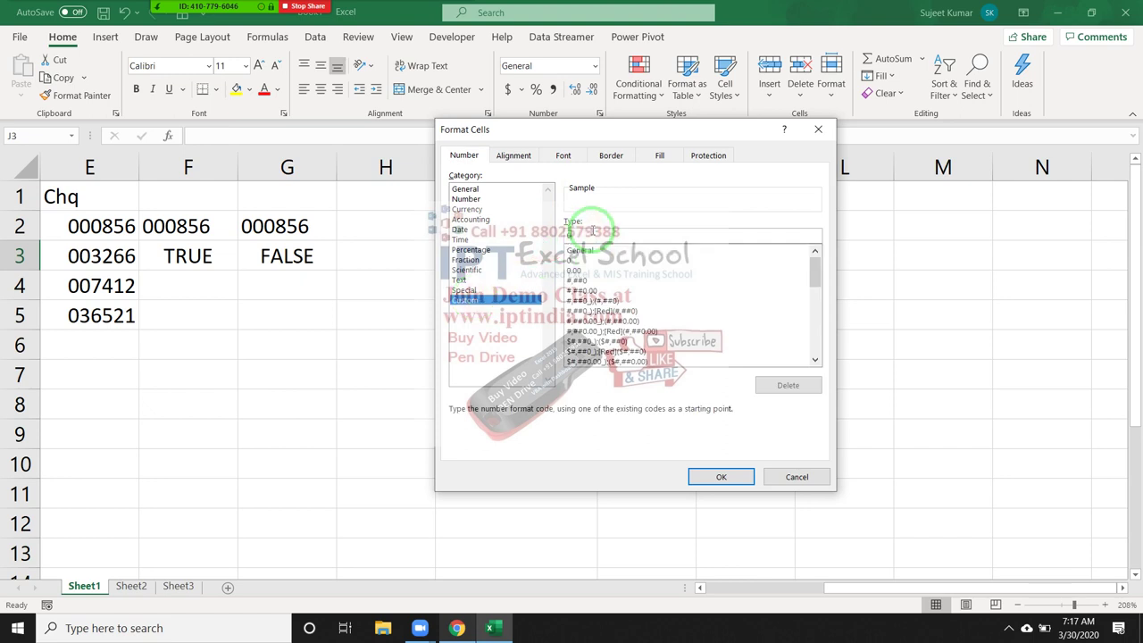
pyautogui.write('000')
pyautogui.write('"XXX"')
pyautogui.write('X"')
pyautogui.write(' XXXX')
pyautogui.write(' 0000')
pyautogui.press('Return')
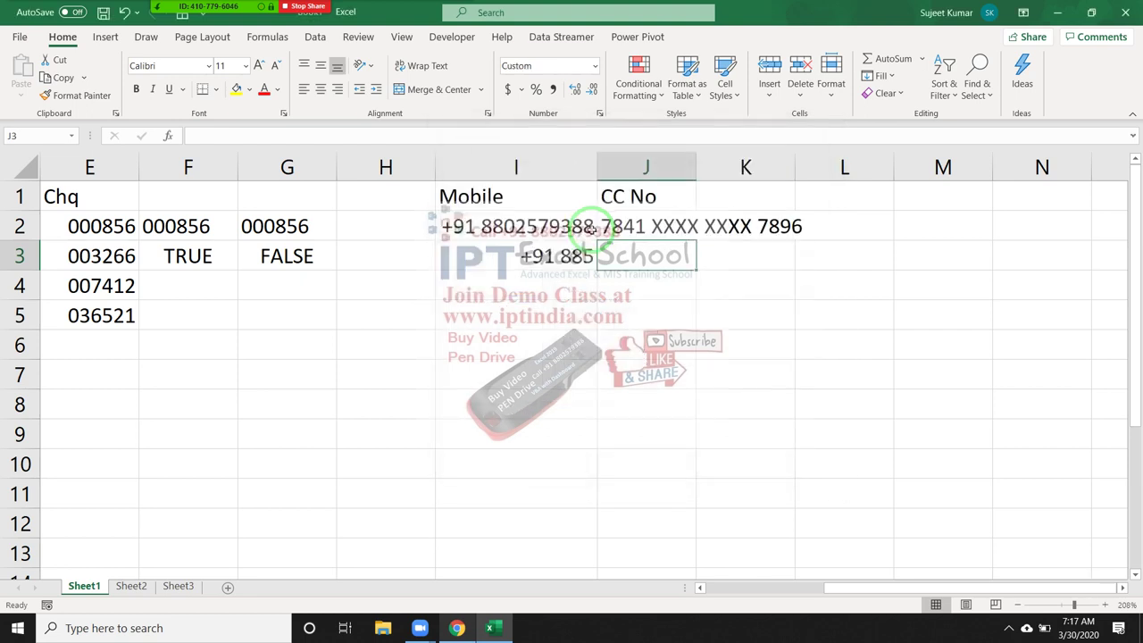
pyautogui.write('7896')
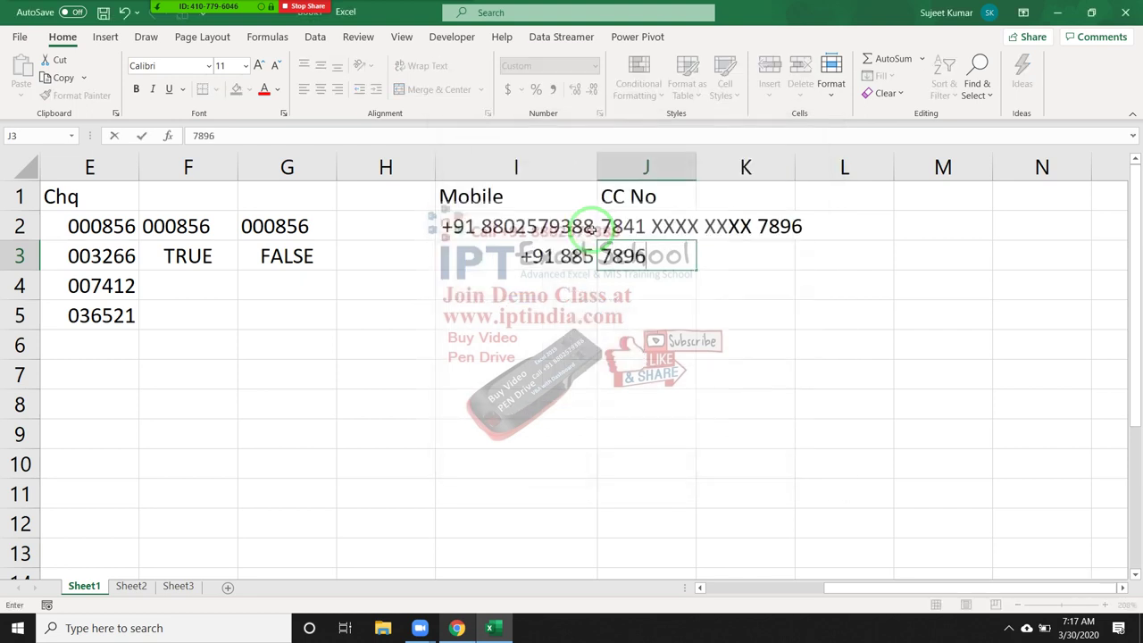
pyautogui.write('2587')
pyautogui.press('Return')
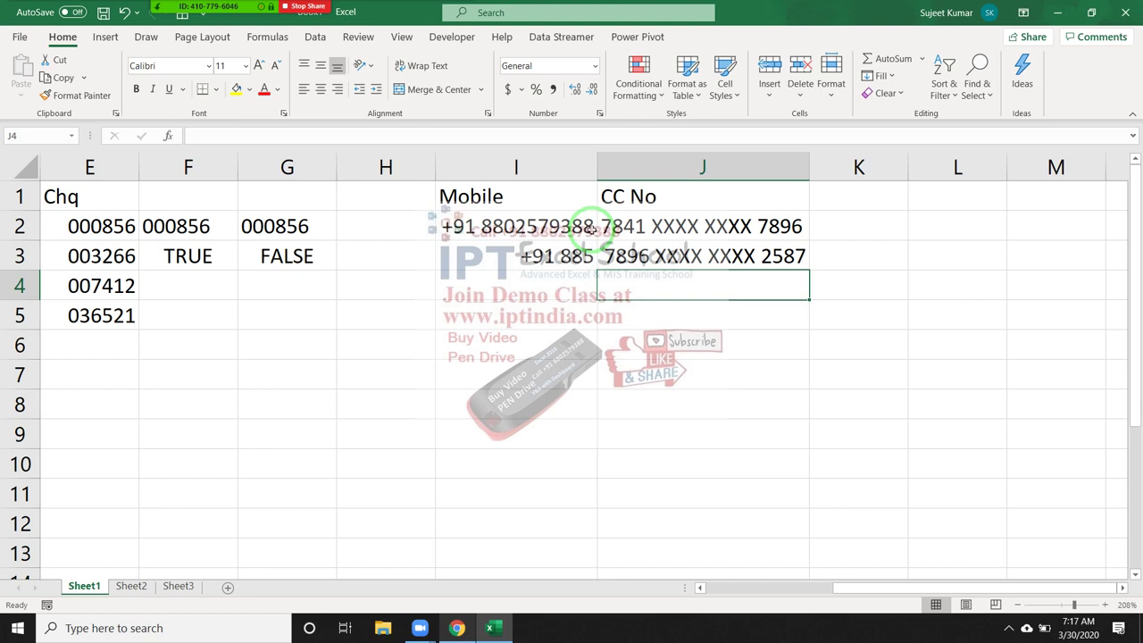
# Add the heading A/c in K1.
pyautogui.press('Up')
pyautogui.press('Right')
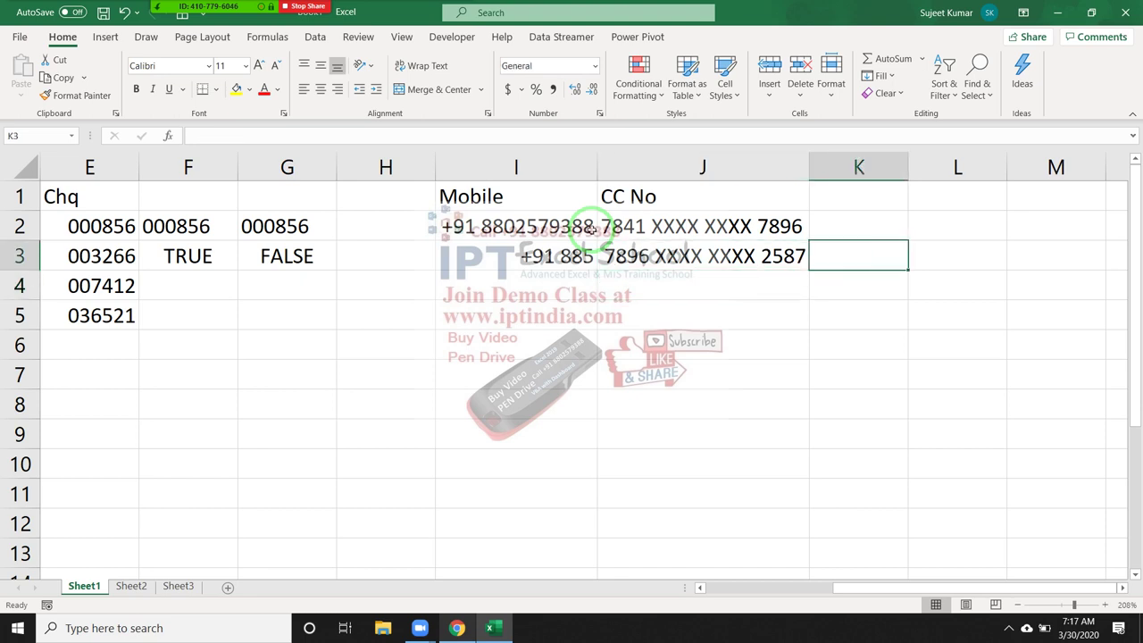
pyautogui.press('Up')
pyautogui.press('Up')
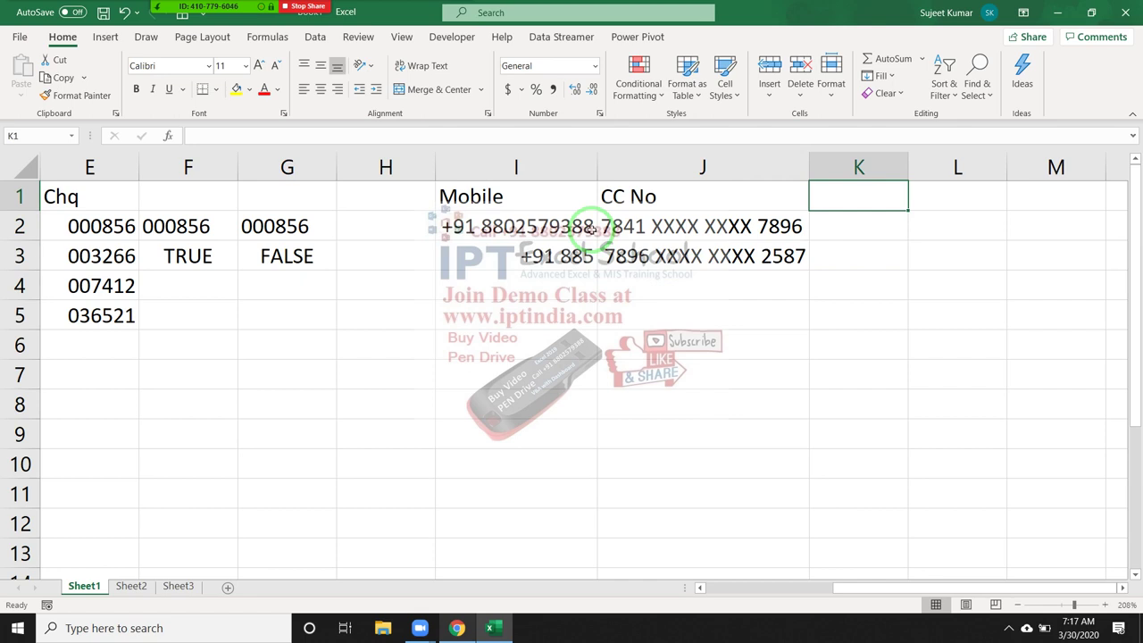
pyautogui.write('A/c')
pyautogui.press('Return')
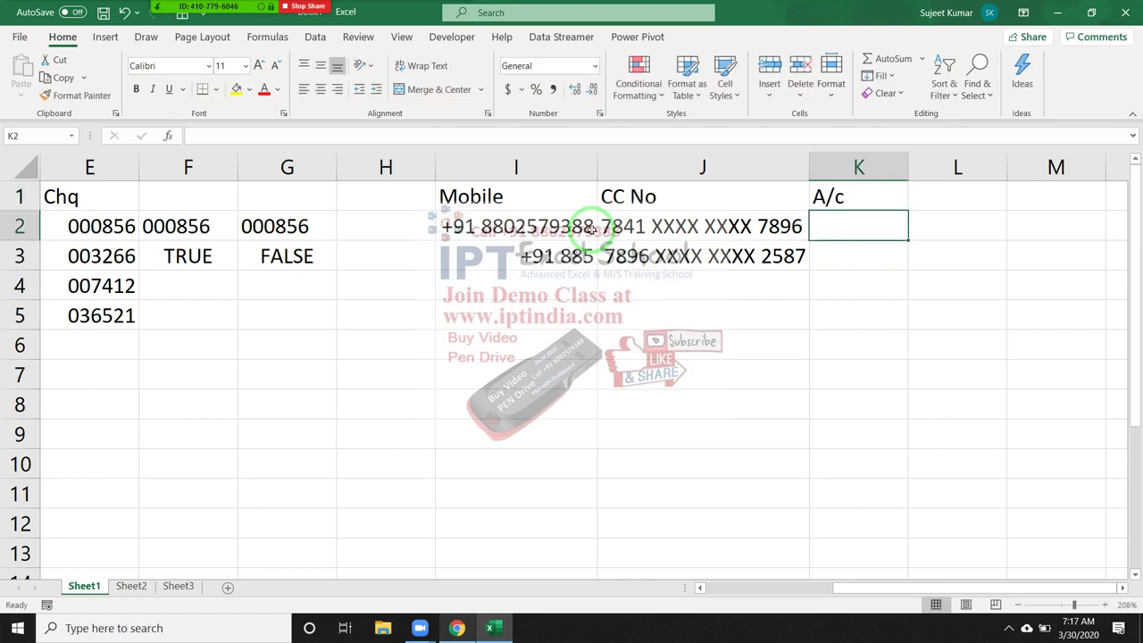
# Enter an account number in K2, extending it to 12 digits in the formula bar.
pyautogui.write('12365')
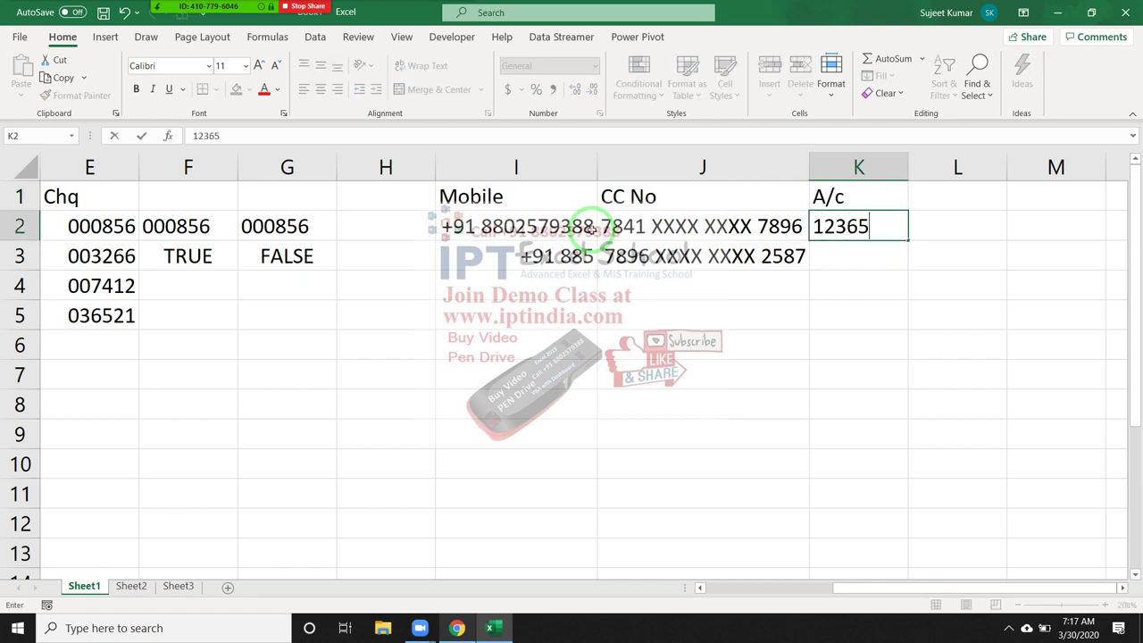
pyautogui.write('47896')
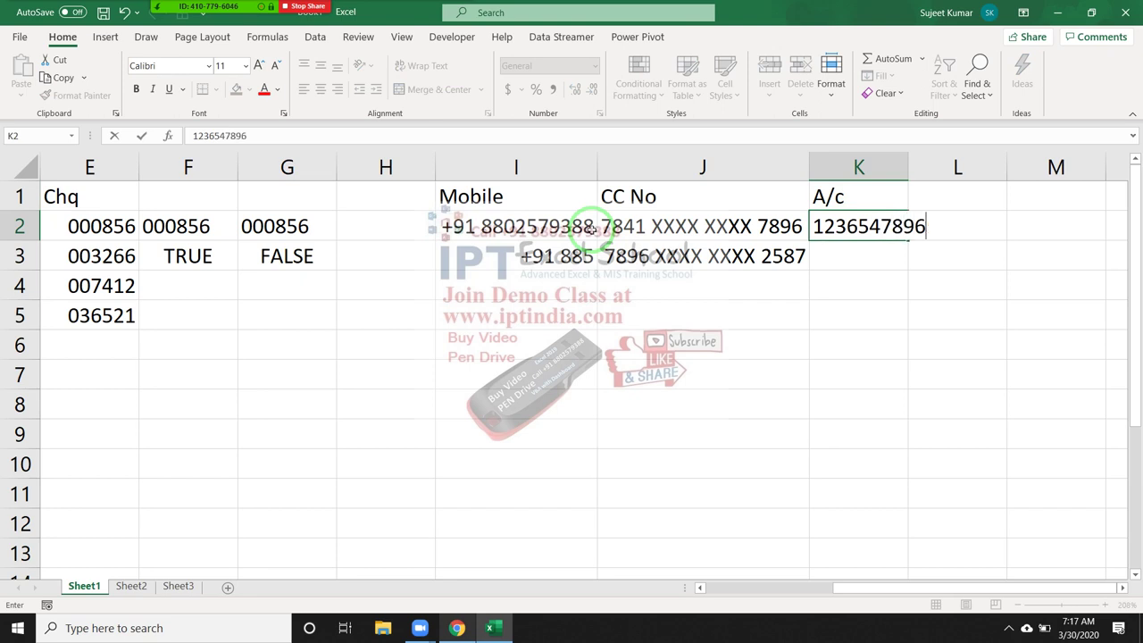
pyautogui.write('3')
pyautogui.press('Return')
pyautogui.press('Up')
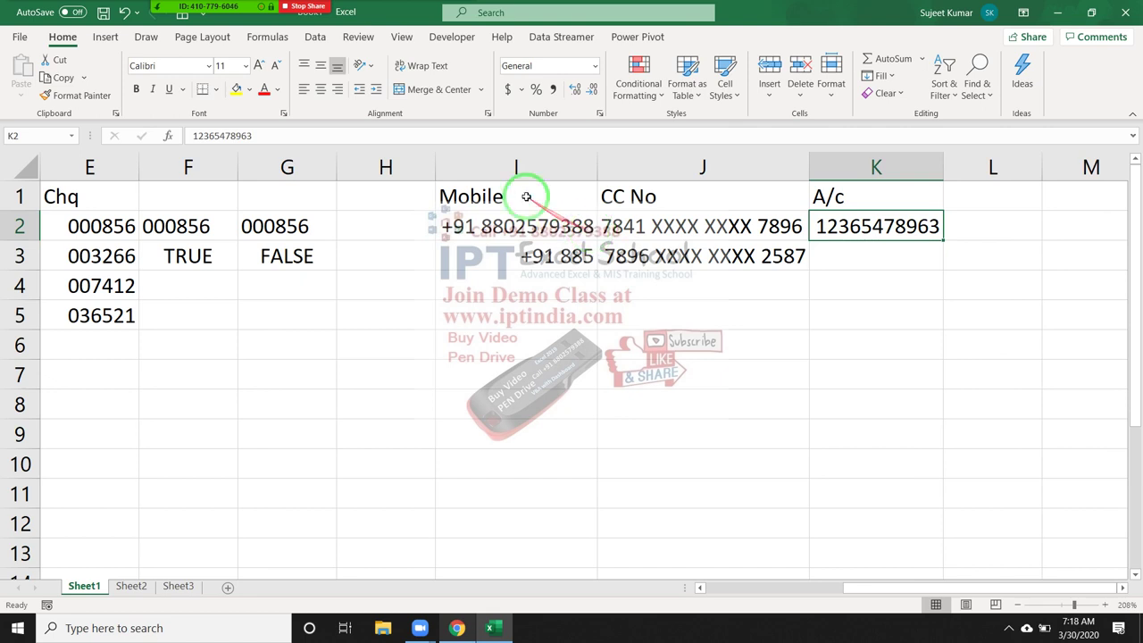
pyautogui.click(413, 142)
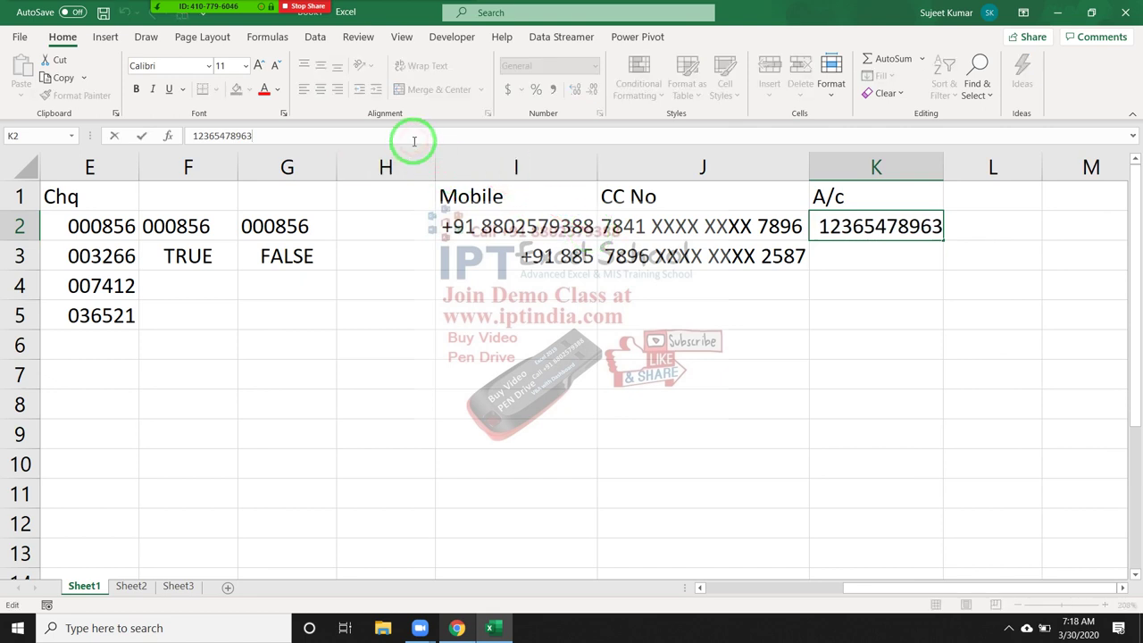
pyautogui.write('8')
pyautogui.press('Return')
# Apply the custom # number format to K2 so the full account number shows.
pyautogui.press('Up')
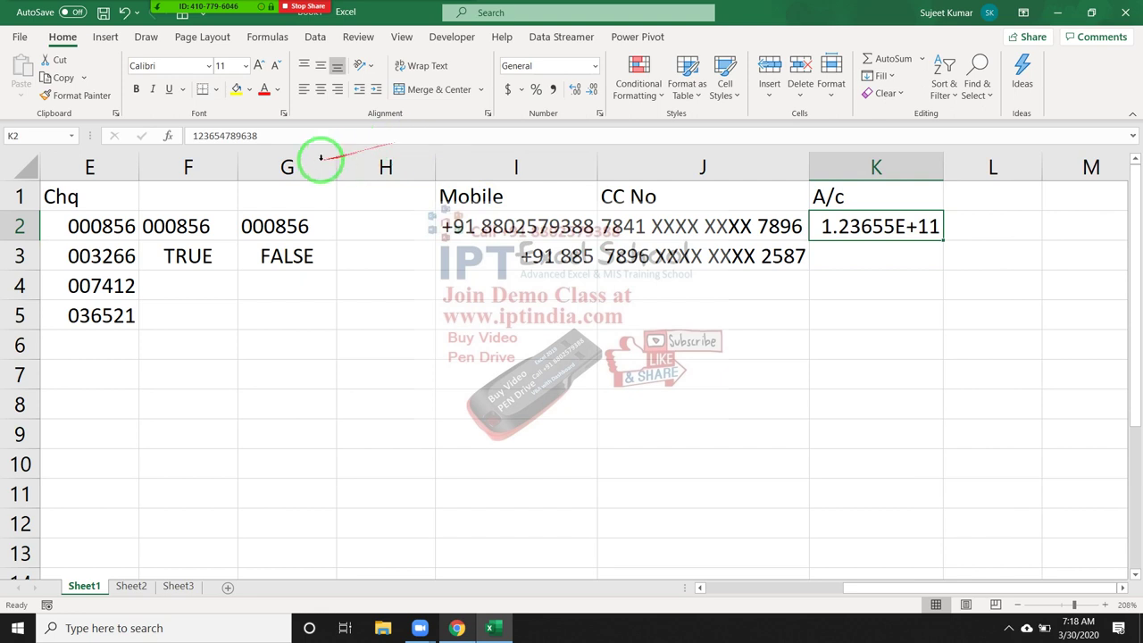
pyautogui.click(601, 115)
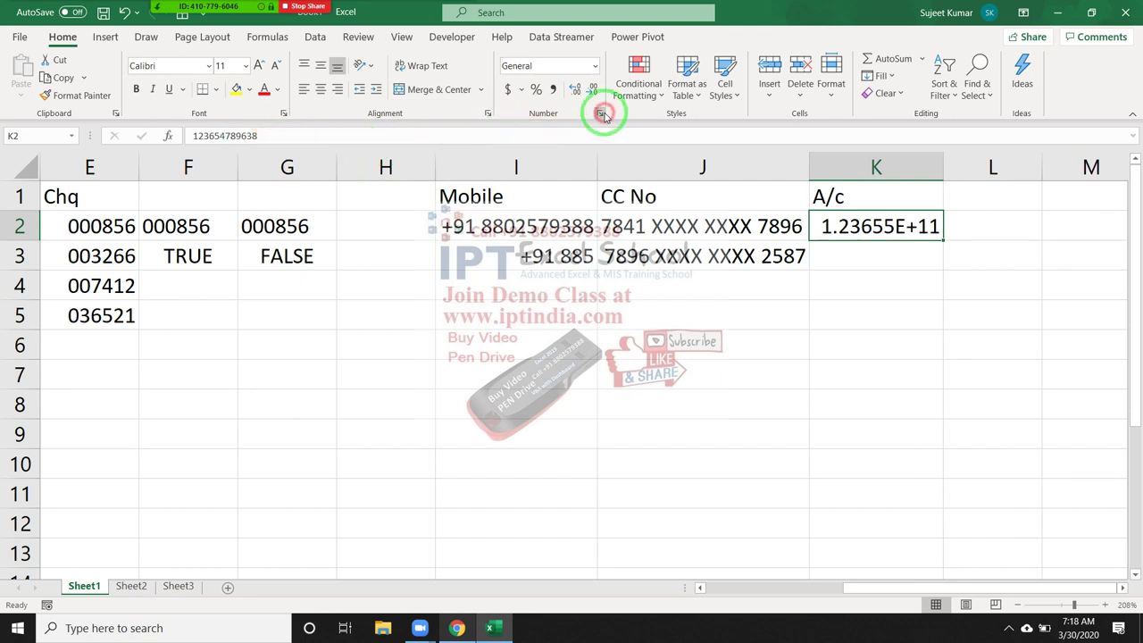
pyautogui.click(470, 301)
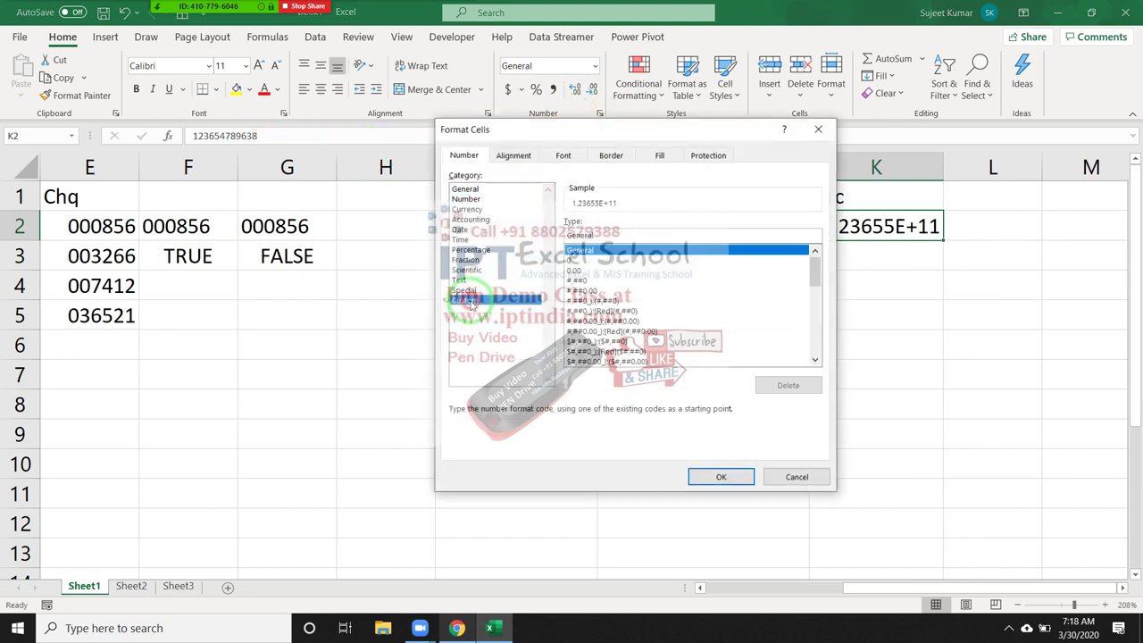
pyautogui.click(595, 239)
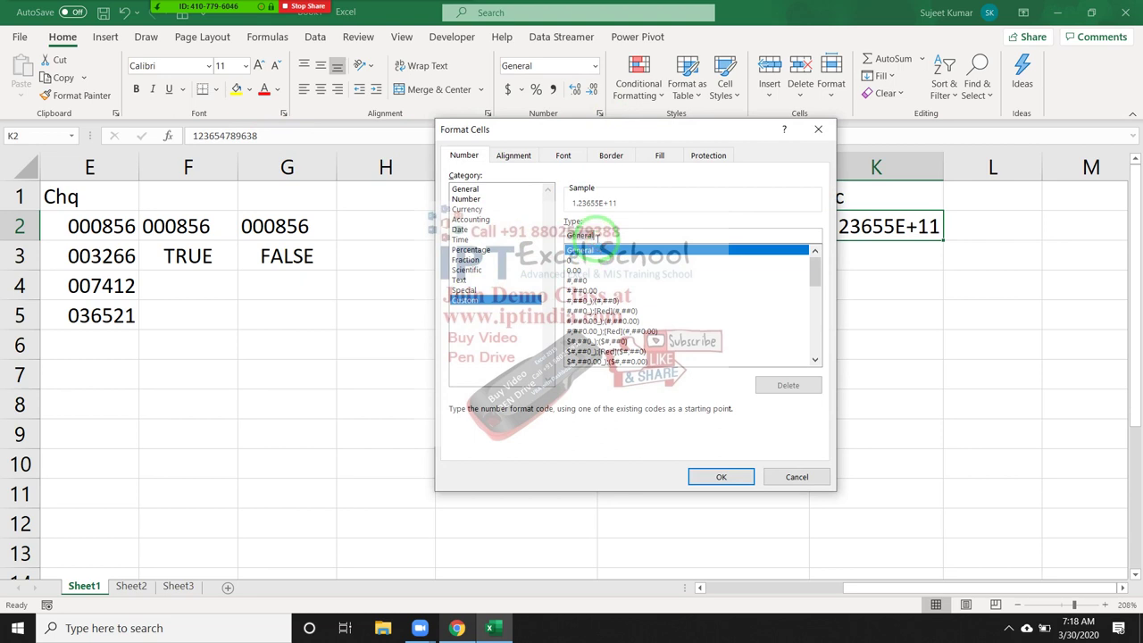
pyautogui.write('#')
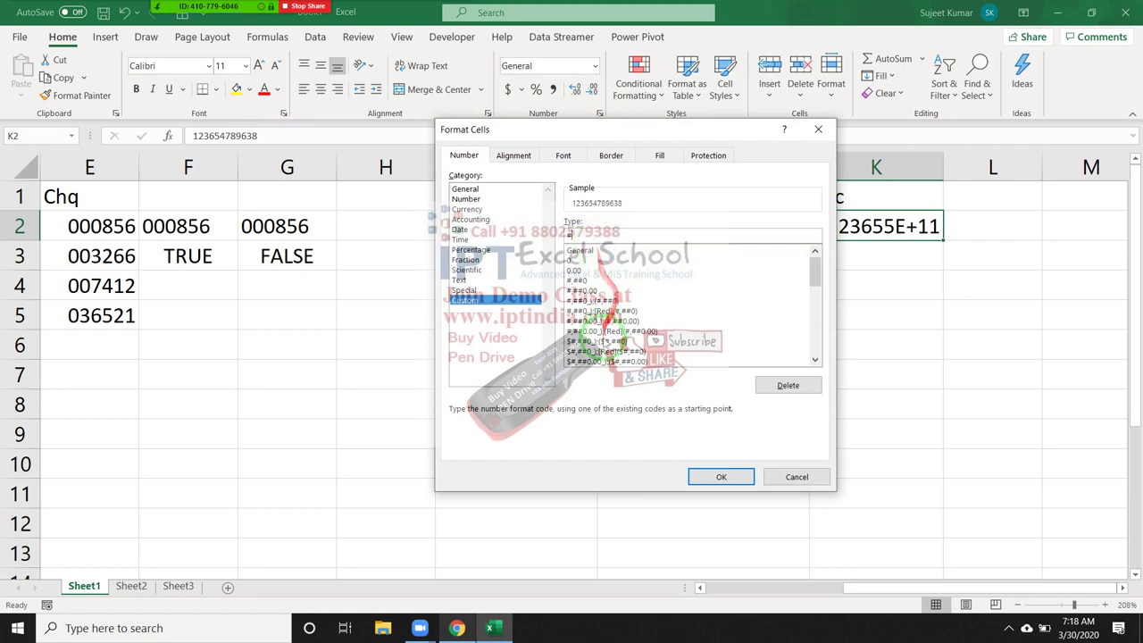
pyautogui.click(704, 476)
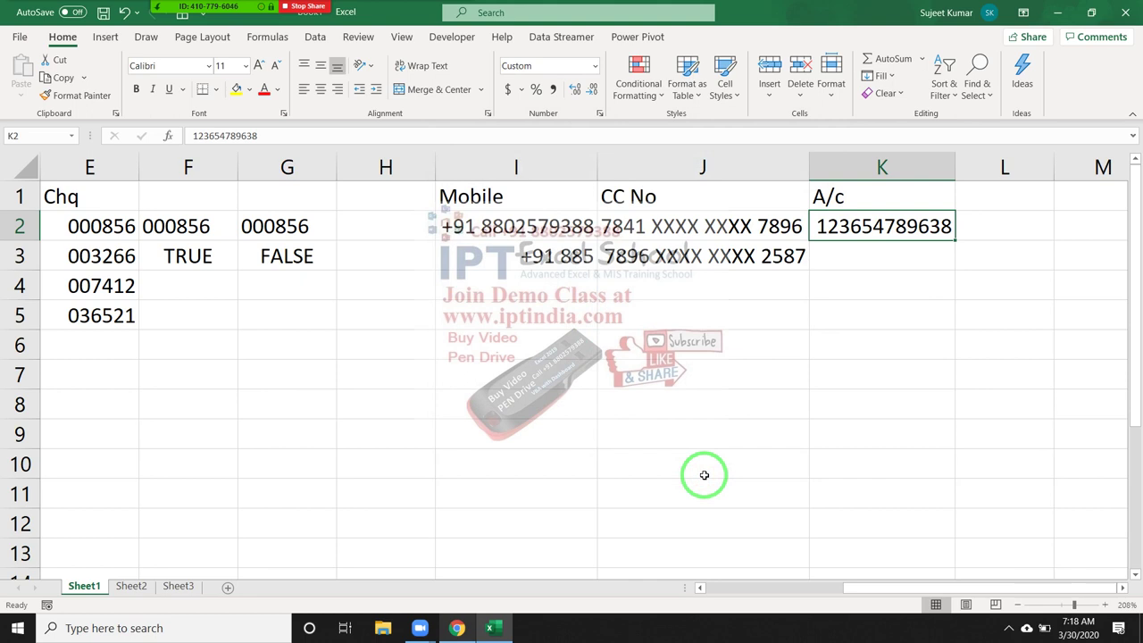
# Append digits to the K2 account number until it is 16 digits, then reselect K2.
pyautogui.click(498, 138)
pyautogui.write('8')
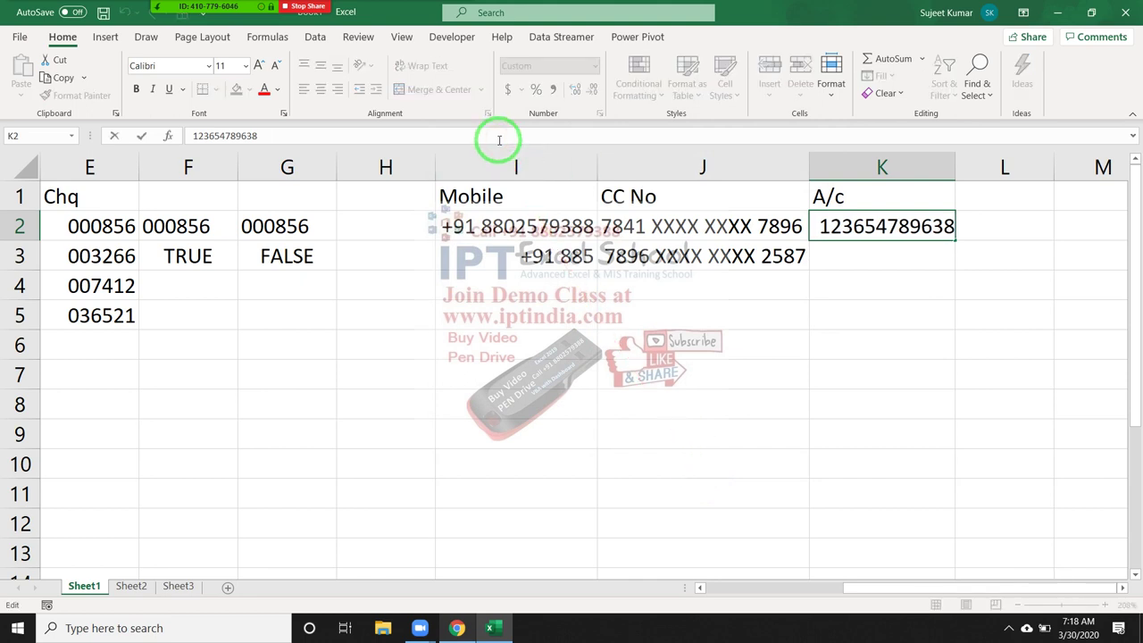
pyautogui.write('52')
pyautogui.press('Return')
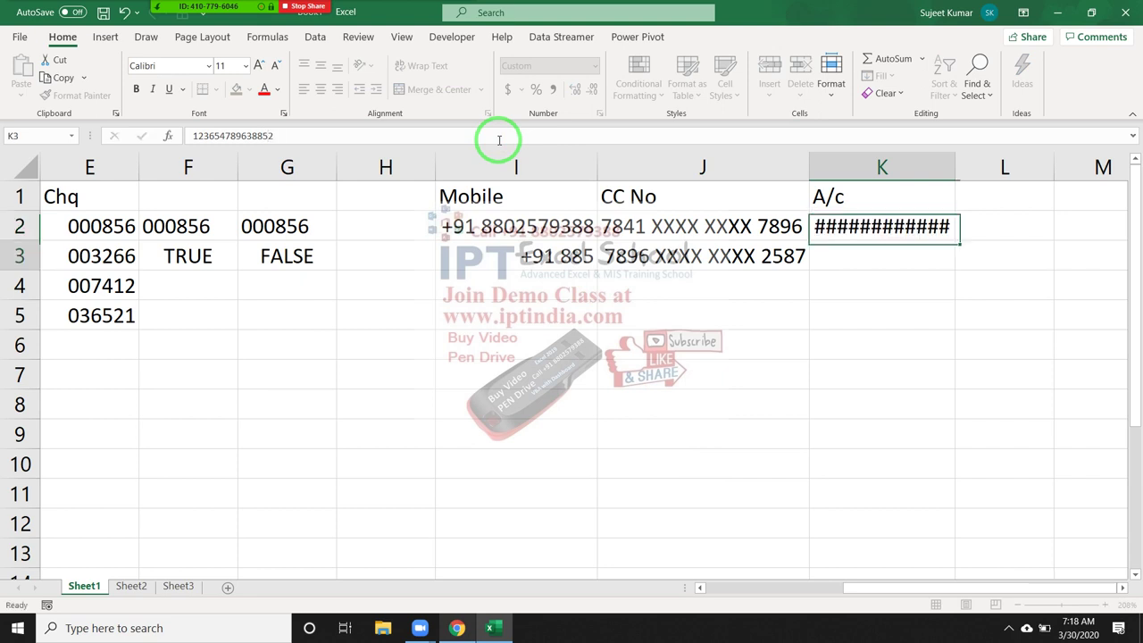
pyautogui.press('Up')
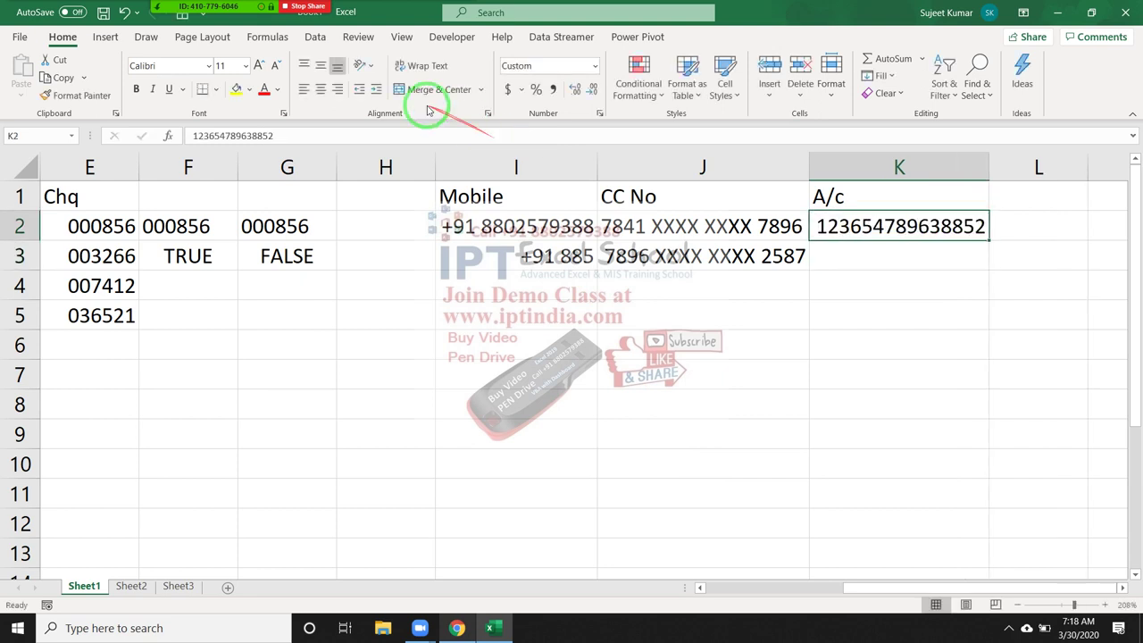
pyautogui.click(431, 134)
pyautogui.write('4')
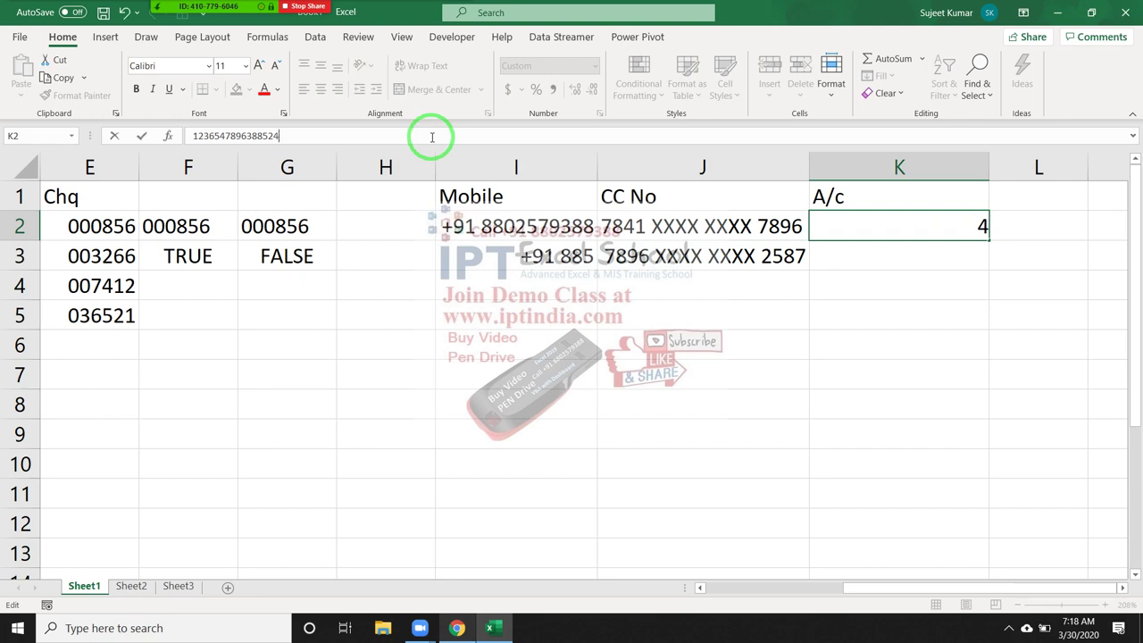
pyautogui.press('Return')
pyautogui.press('Up')
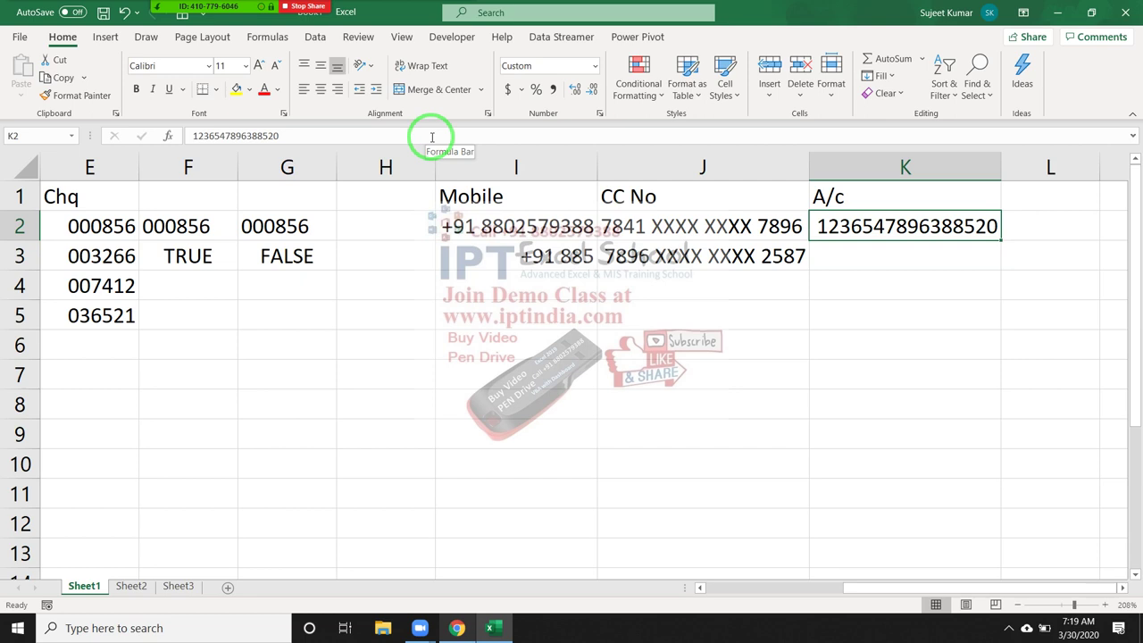
# Enter a very long account number in K3 as text with a leading apostrophe.
pyautogui.press('Down')
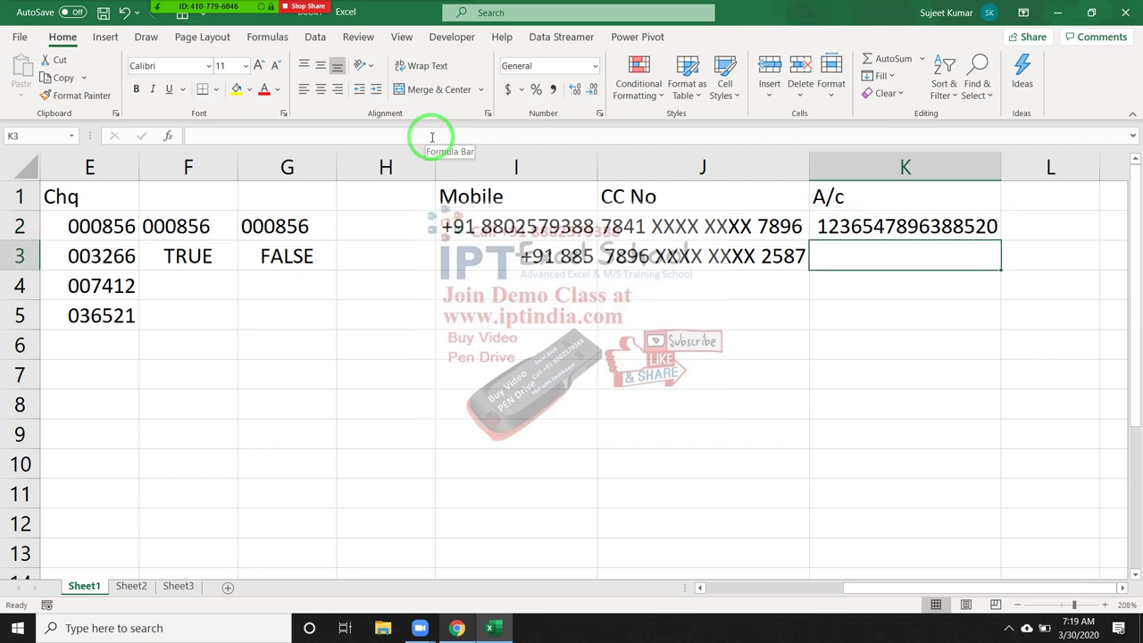
pyautogui.write("'16516164")
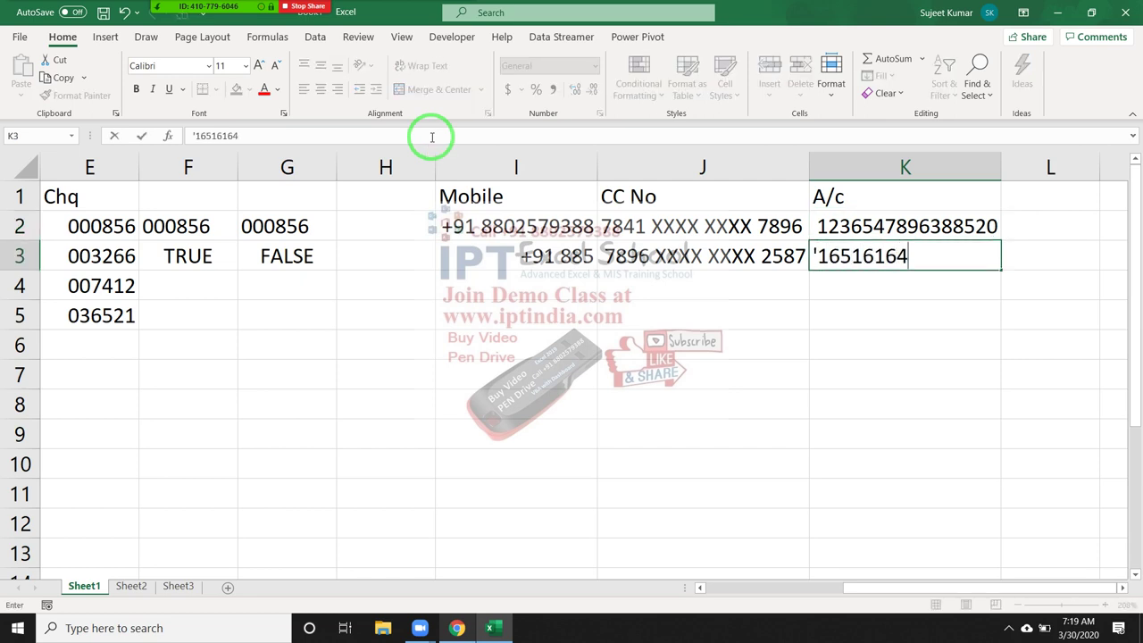
pyautogui.write('6546546116541654165465465')
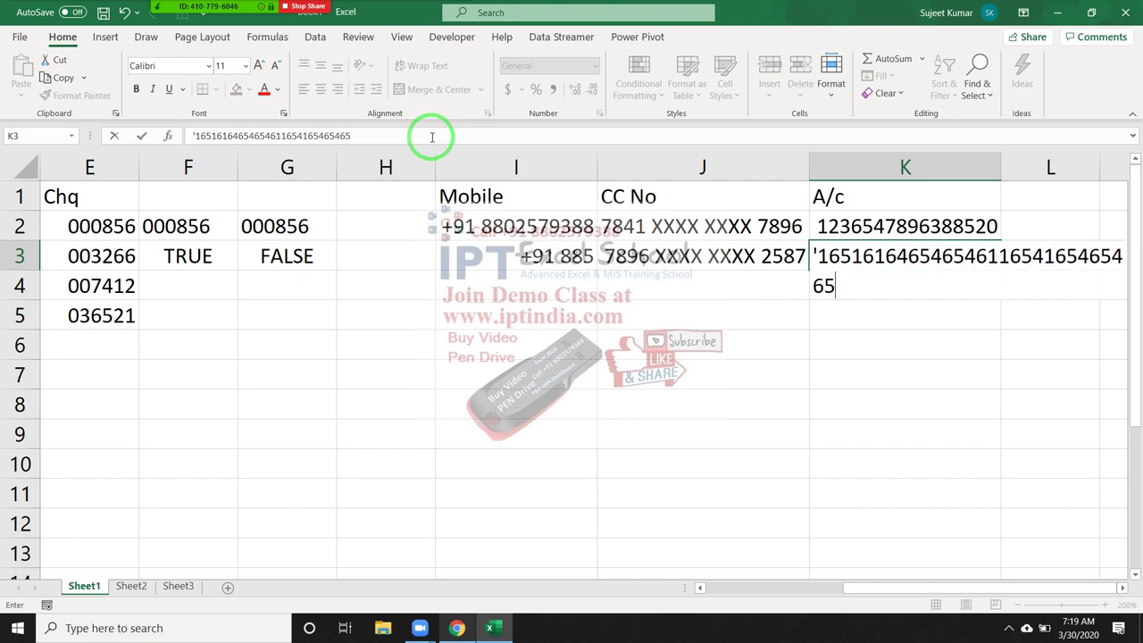
pyautogui.press('Return')
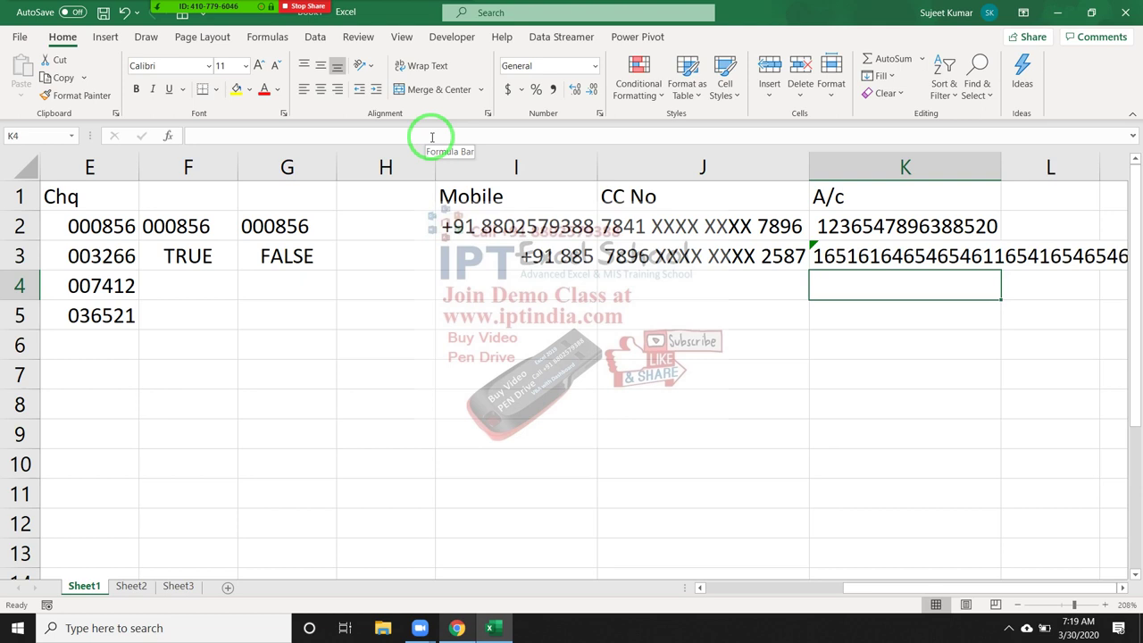
pyautogui.click(62, 12)
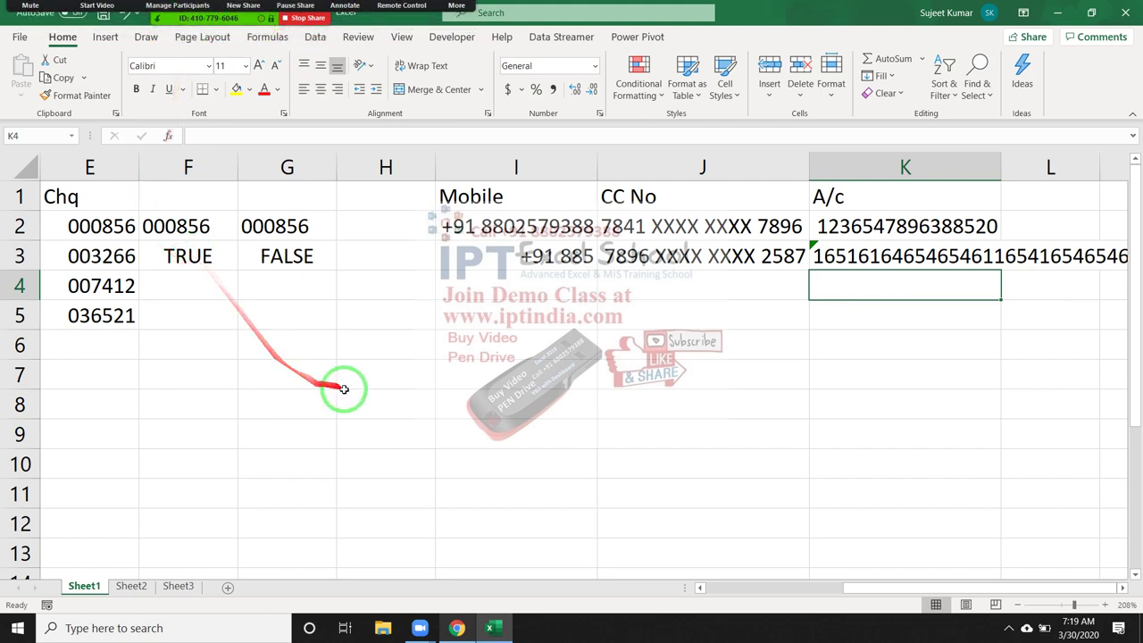
# Type 1500 in H9, then overwrite it with the text MRP 1500.
pyautogui.click(384, 373)
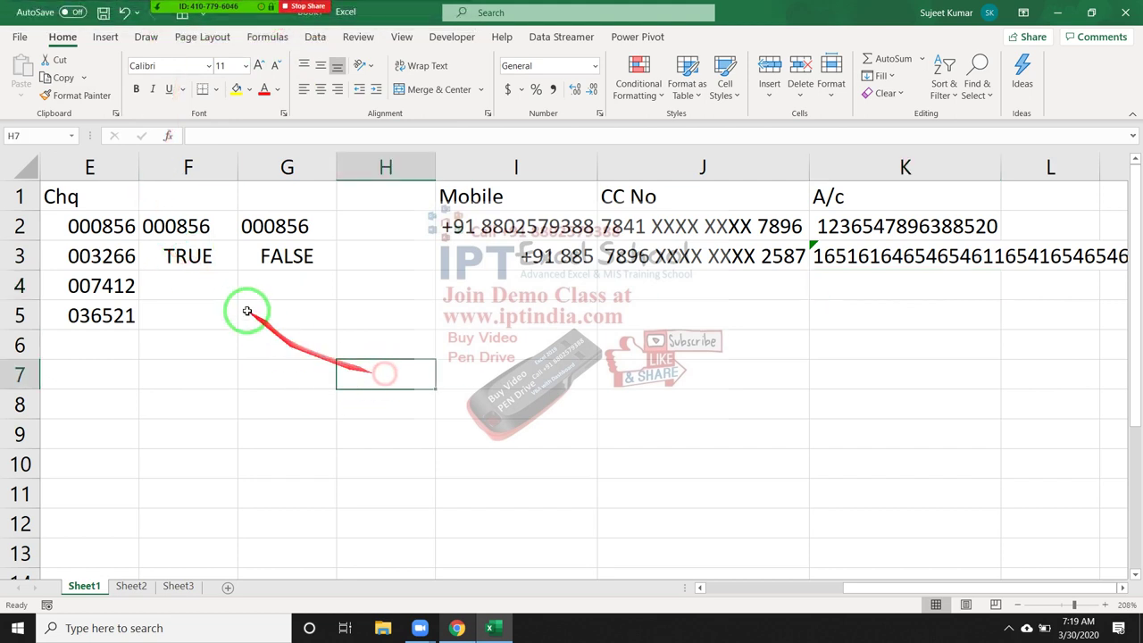
pyautogui.click(301, 347)
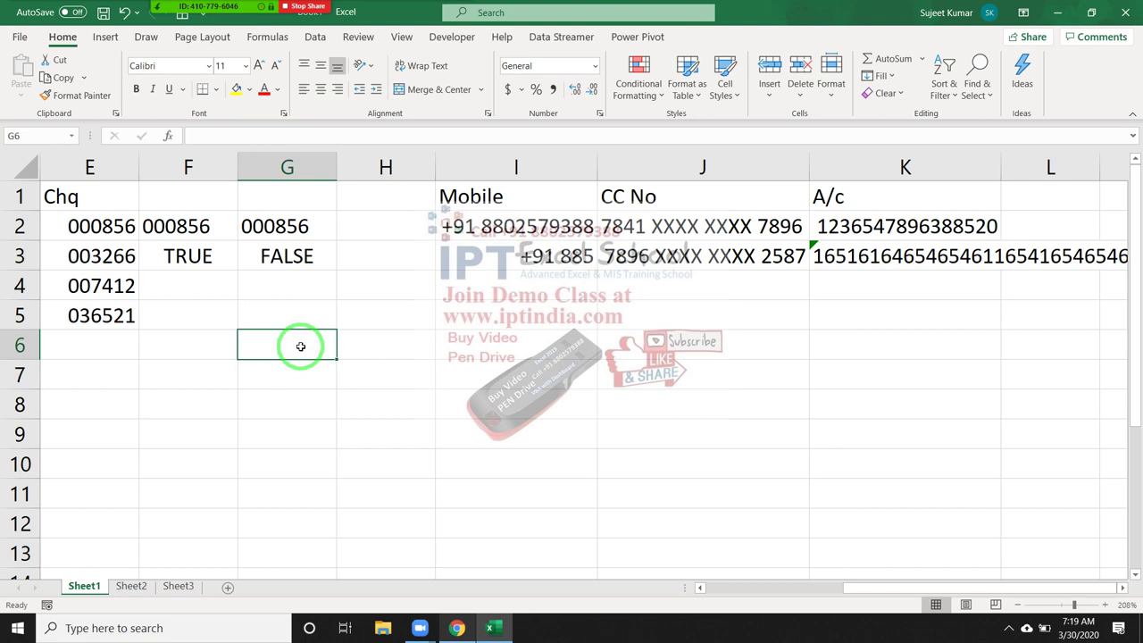
pyautogui.press('Down')
pyautogui.press('Down')
pyautogui.press('Right')
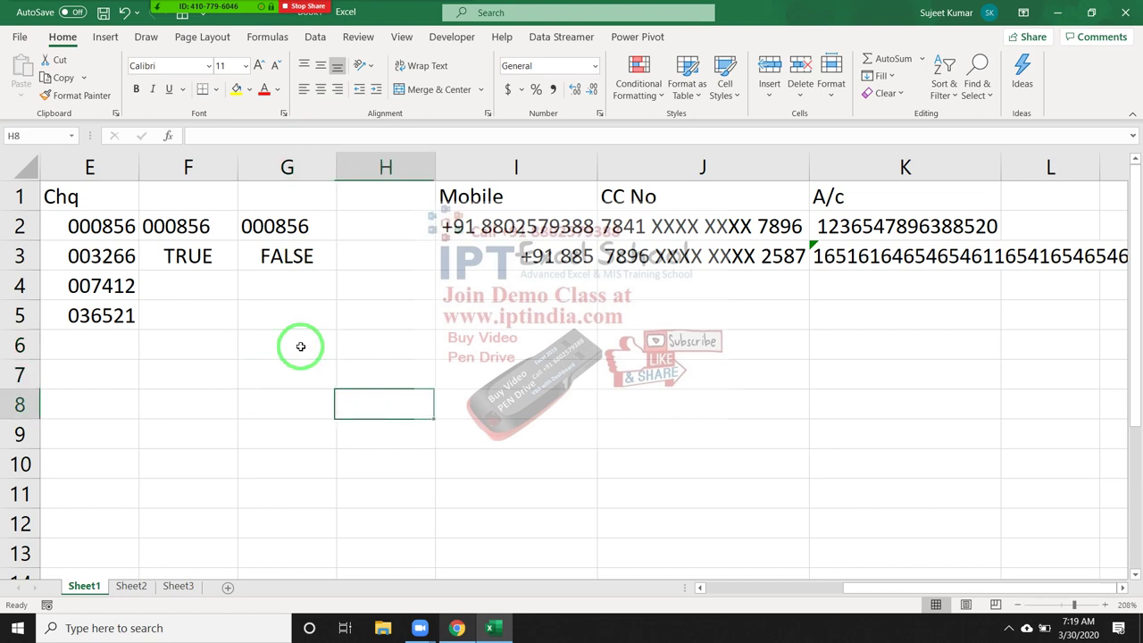
pyautogui.press('Down')
pyautogui.write('15')
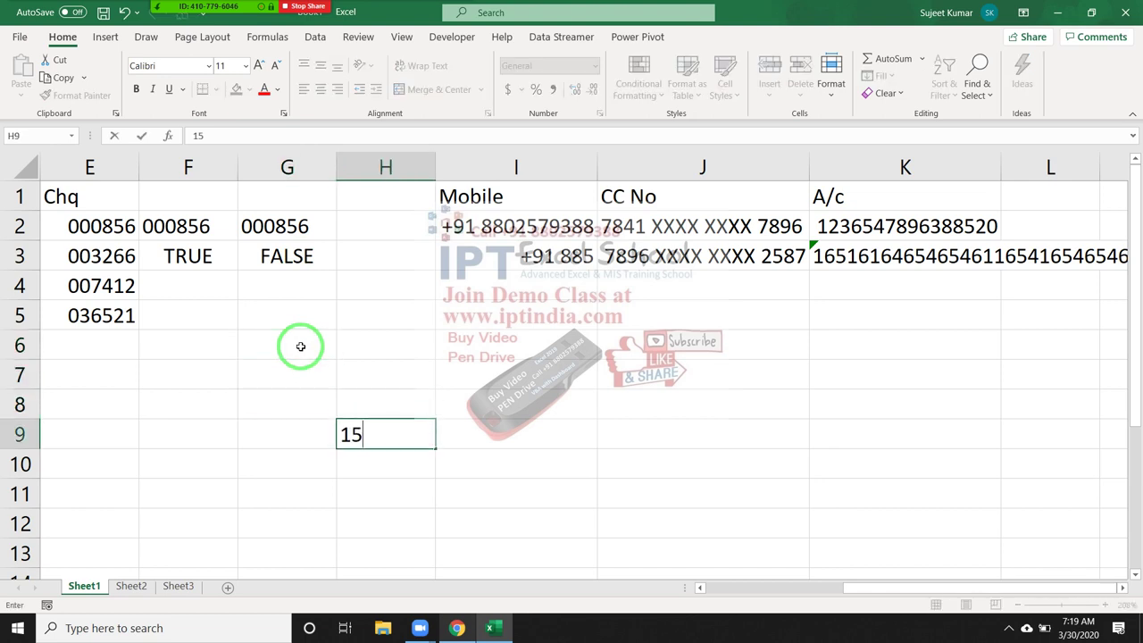
pyautogui.write('00')
pyautogui.press('Return')
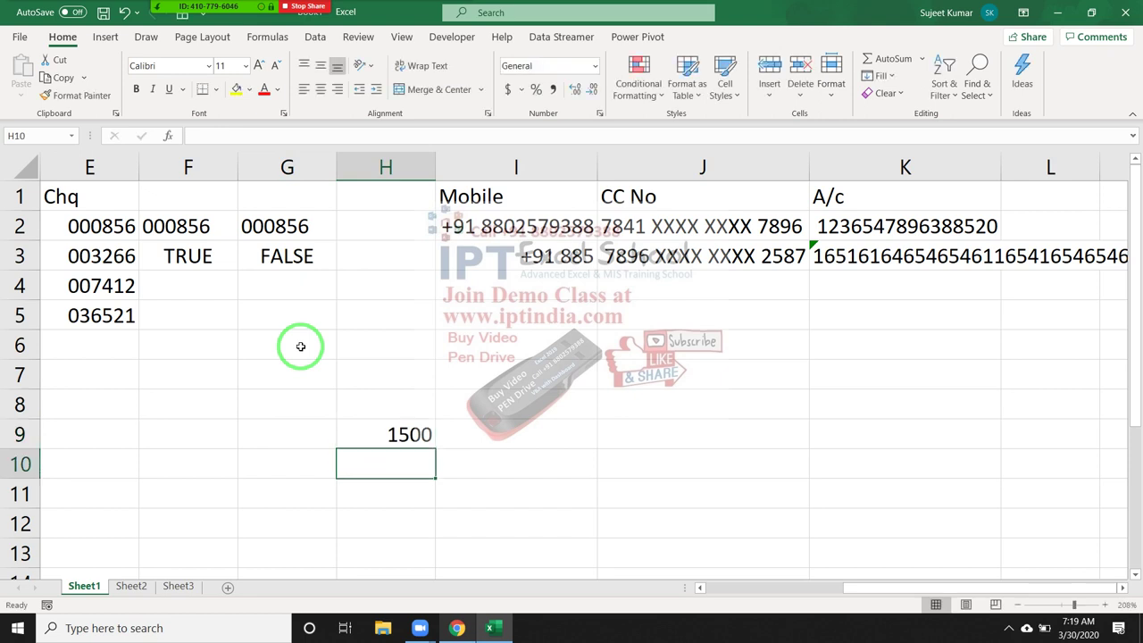
pyautogui.press('Up')
pyautogui.write('MRP')
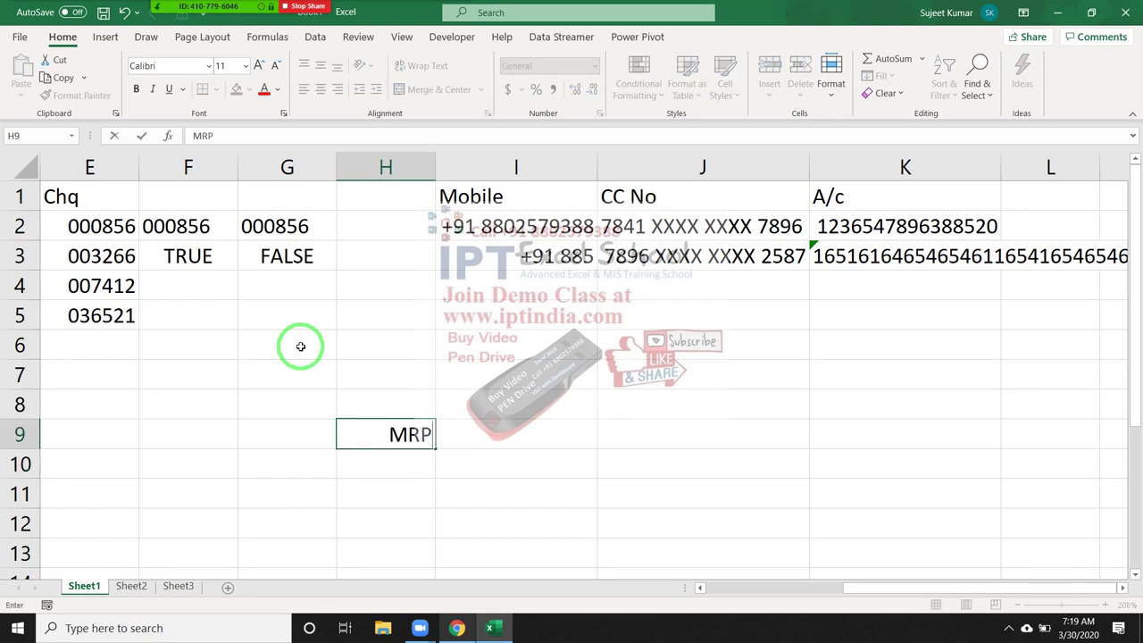
pyautogui.write(' 1500')
pyautogui.press('Return')
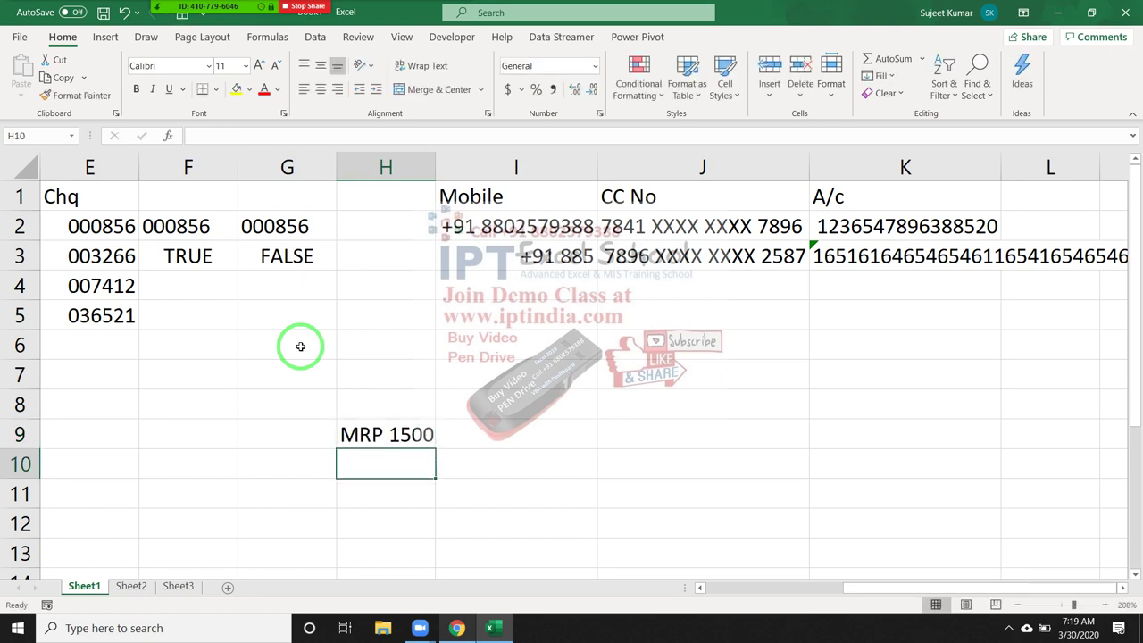
# Enter =H9+30 in I9, which returns #VALUE!, then go back to H9.
pyautogui.press('Up')
pyautogui.press('Right')
pyautogui.write('=')
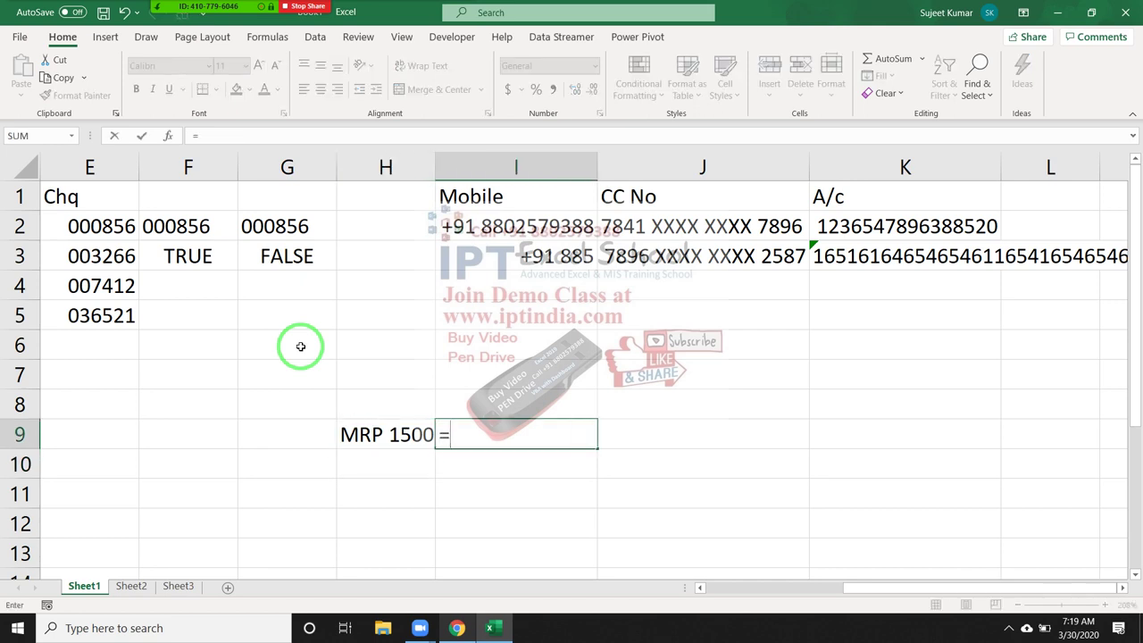
pyautogui.press('Left')
pyautogui.write('+30')
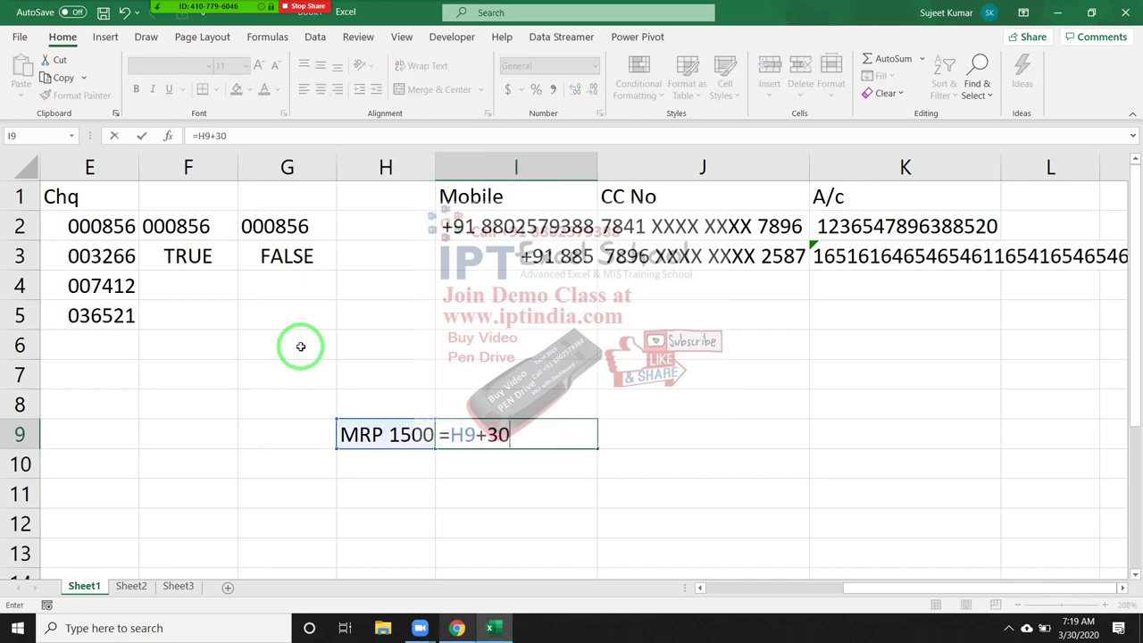
pyautogui.press('Return')
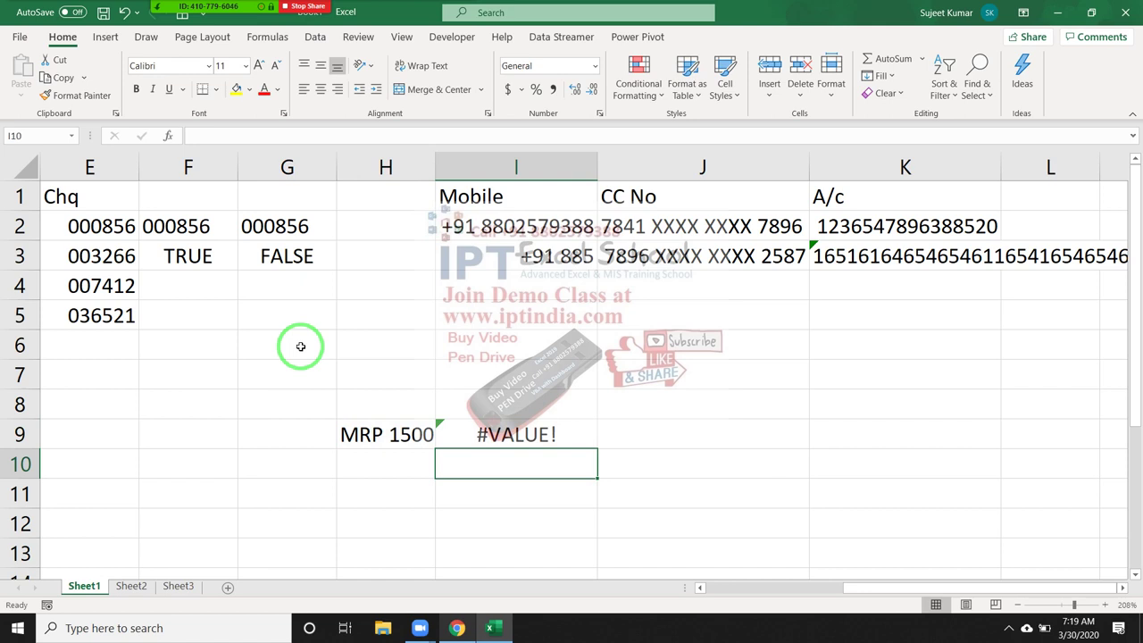
pyautogui.press('Up')
pyautogui.press('Left')
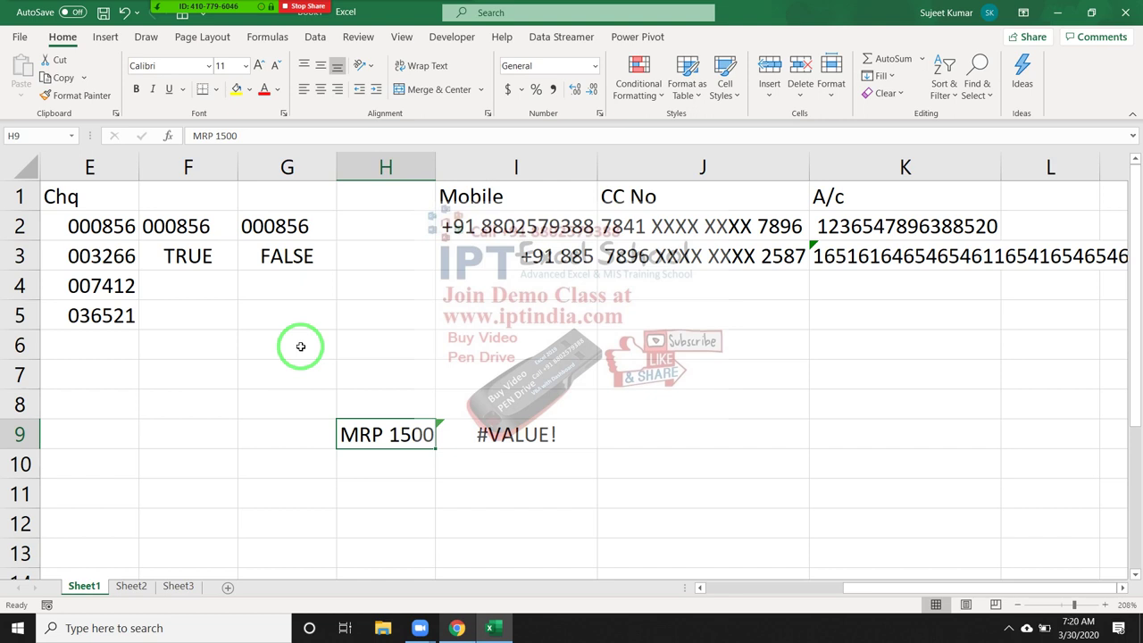
# Enter 1500 in H10 and give it a custom format beginning with "MRP ".
pyautogui.press('Down')
pyautogui.write('1500')
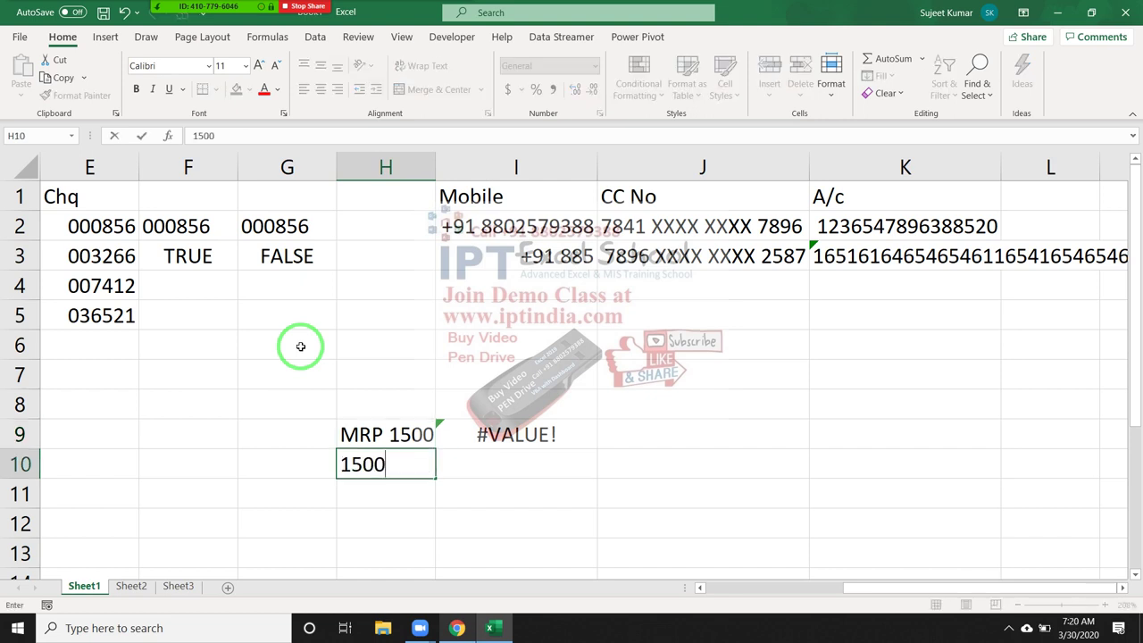
pyautogui.press('Return')
pyautogui.press('Up')
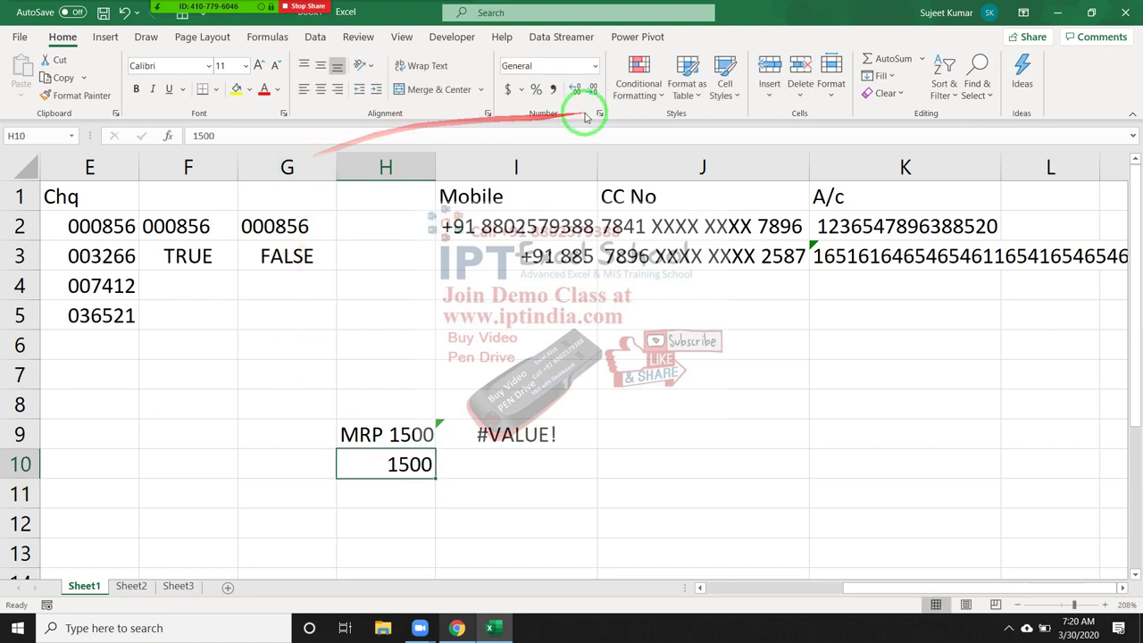
pyautogui.click(600, 114)
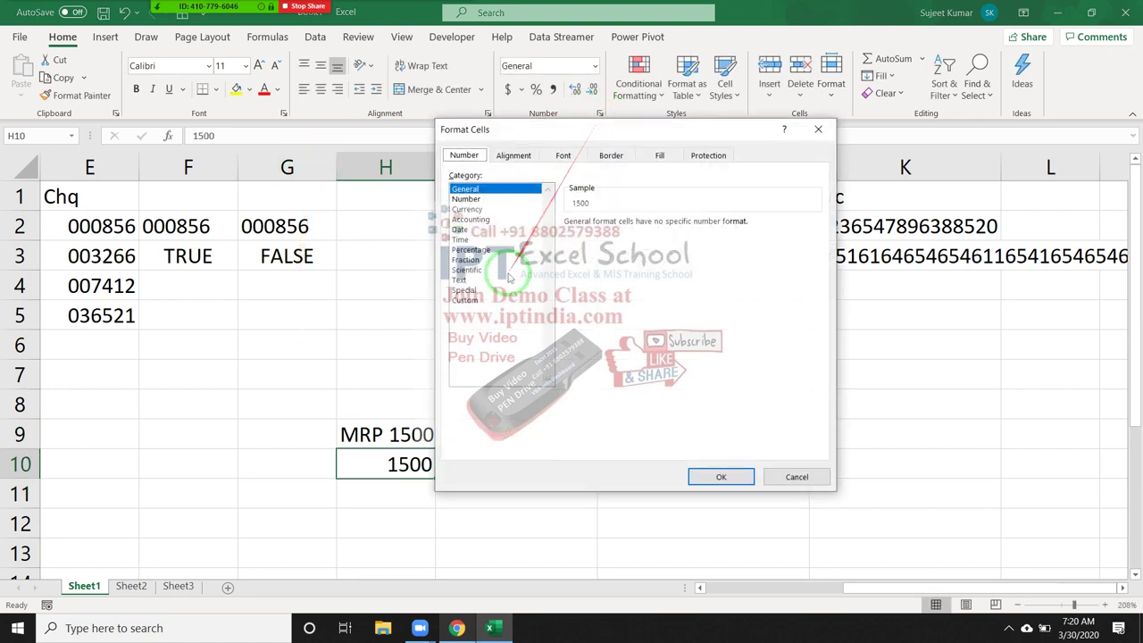
pyautogui.click(474, 301)
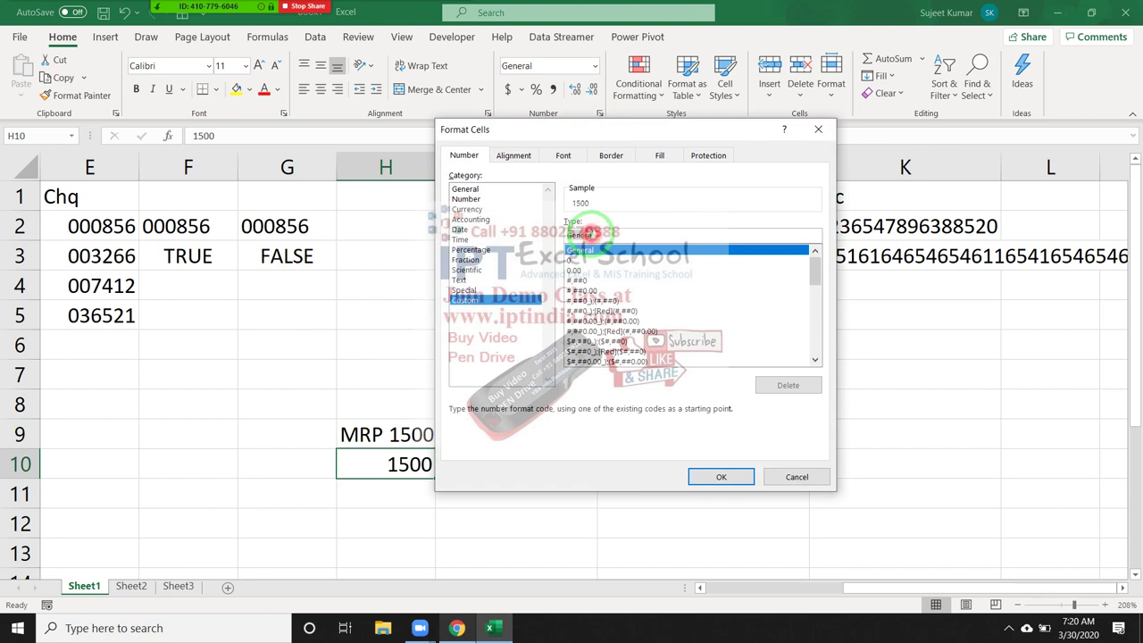
pyautogui.press('BackSpace')
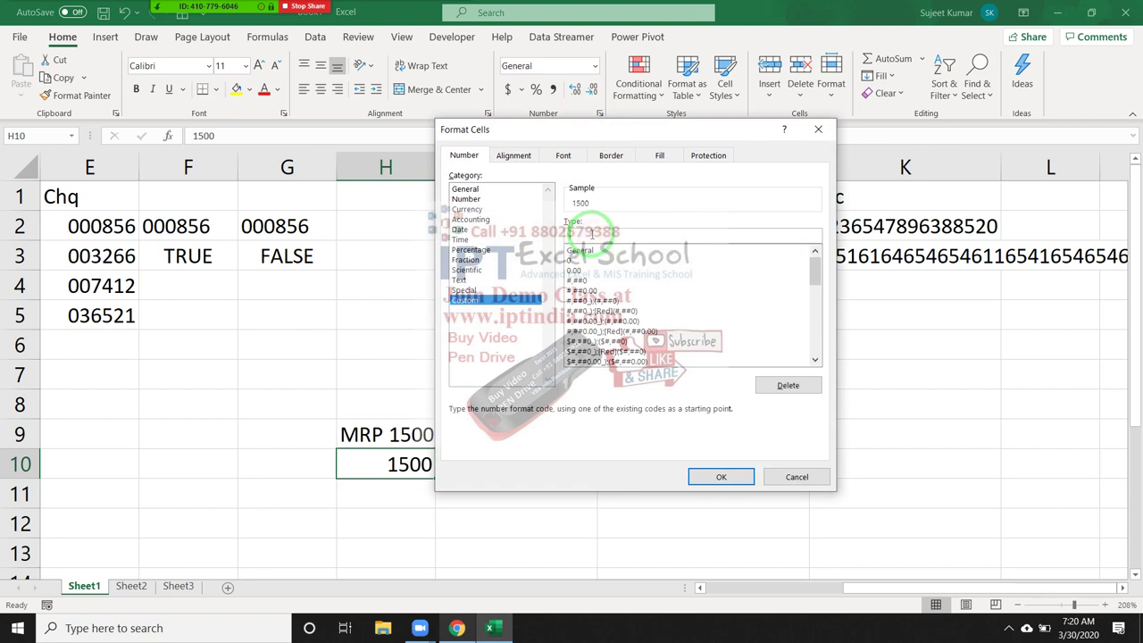
pyautogui.write('MRP ')
pyautogui.write('"')
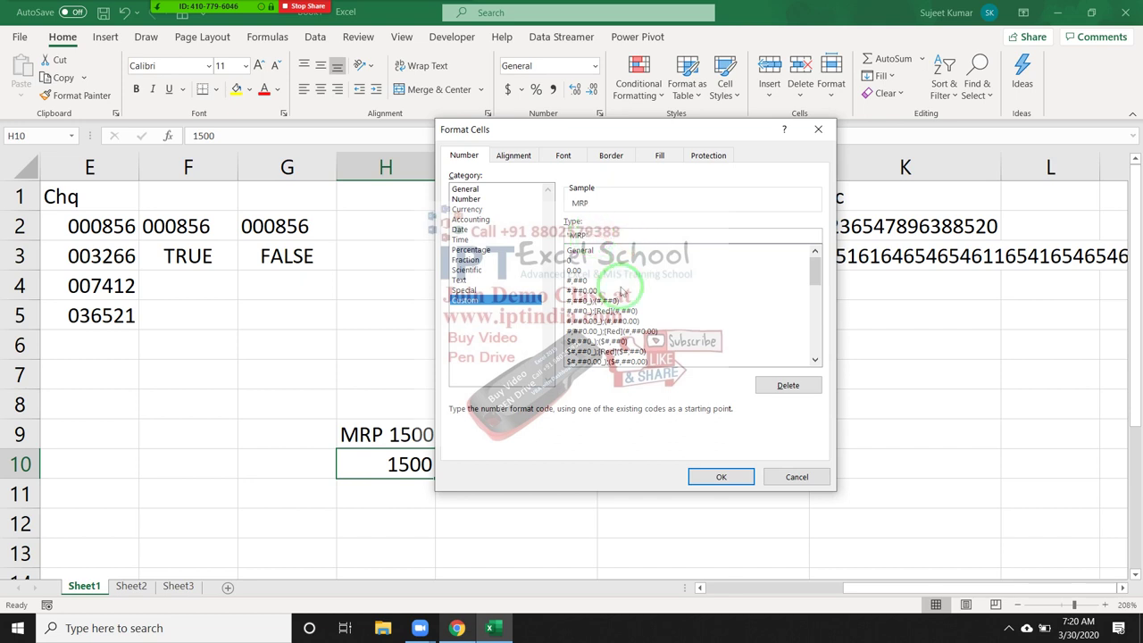
pyautogui.click(712, 474)
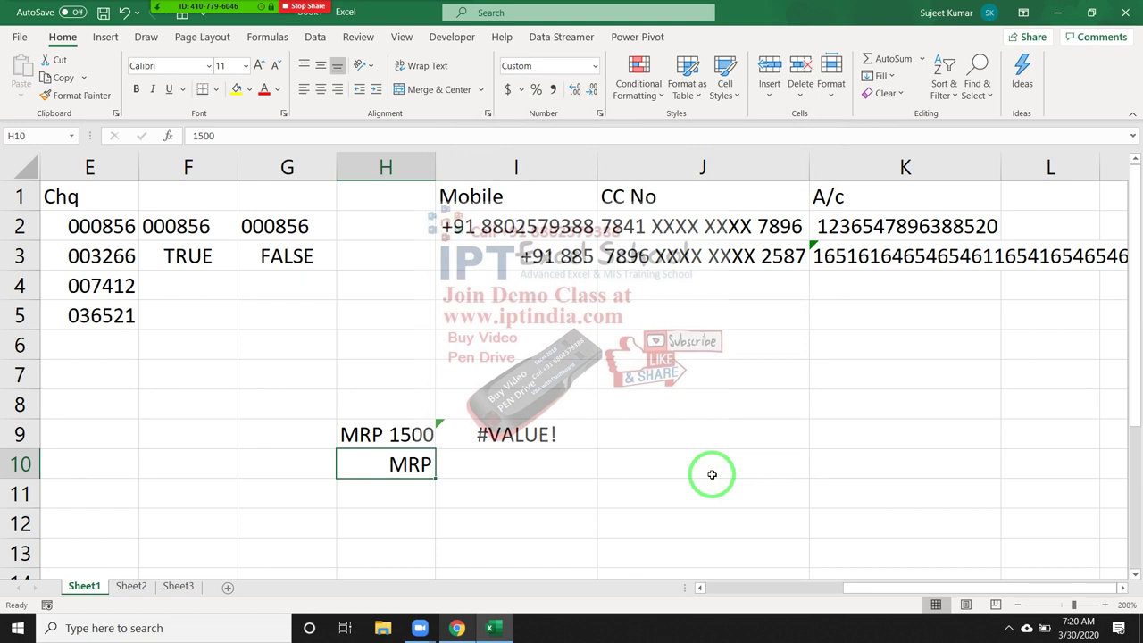
pyautogui.click(294, 140)
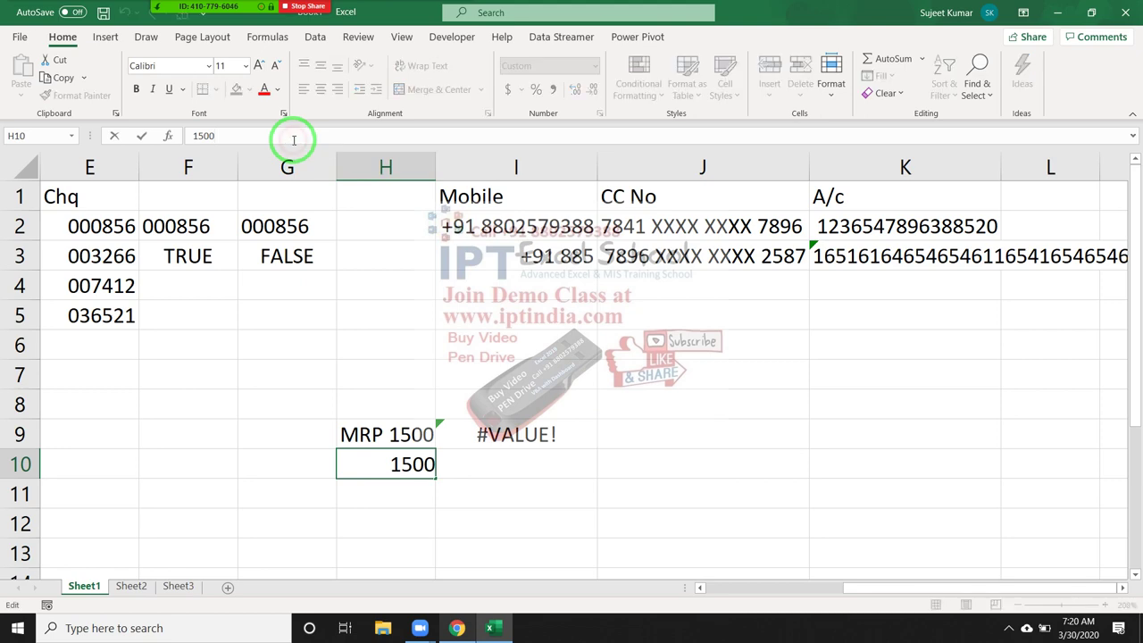
pyautogui.press('Escape')
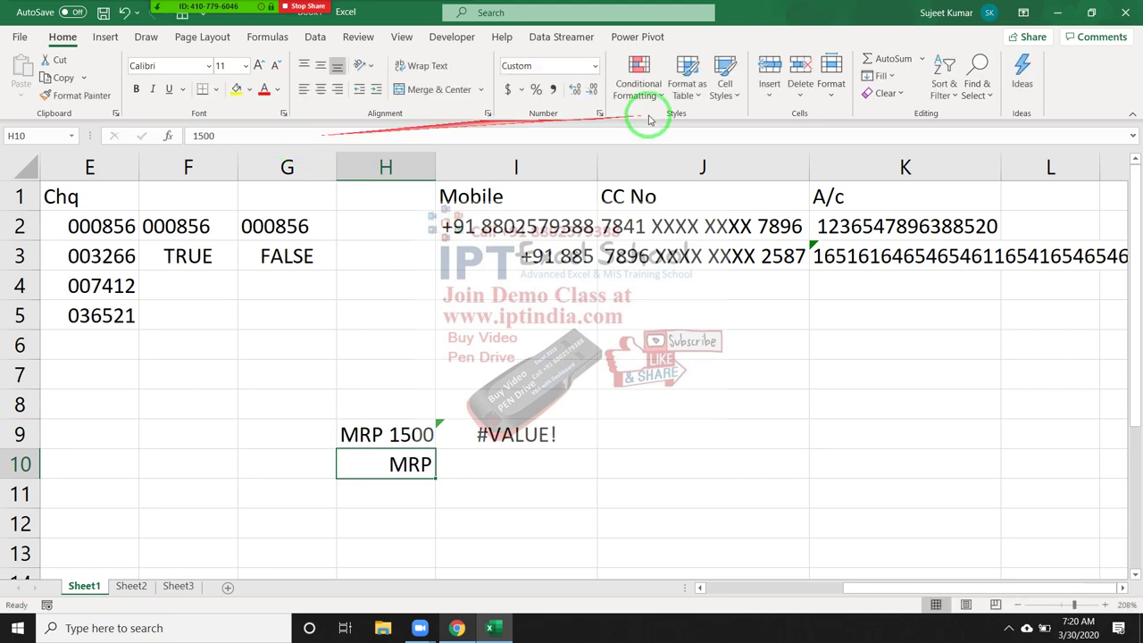
# Revise the H10 format code to "MRP" 0# so it displays MRP 1500.
pyautogui.click(600, 113)
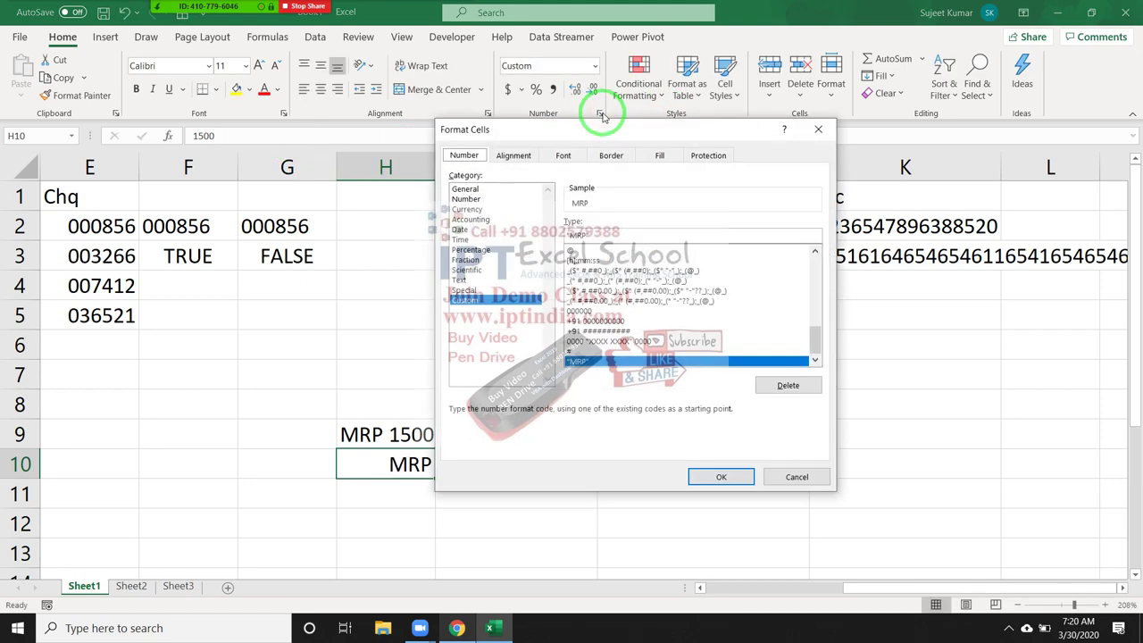
pyautogui.click(603, 234)
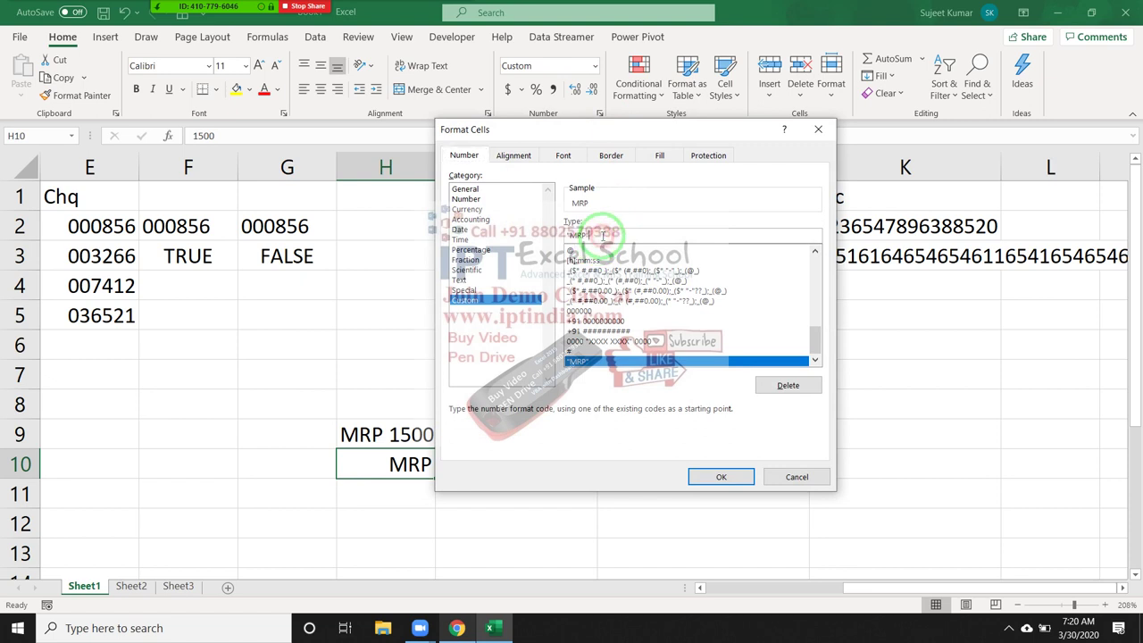
pyautogui.write('#')
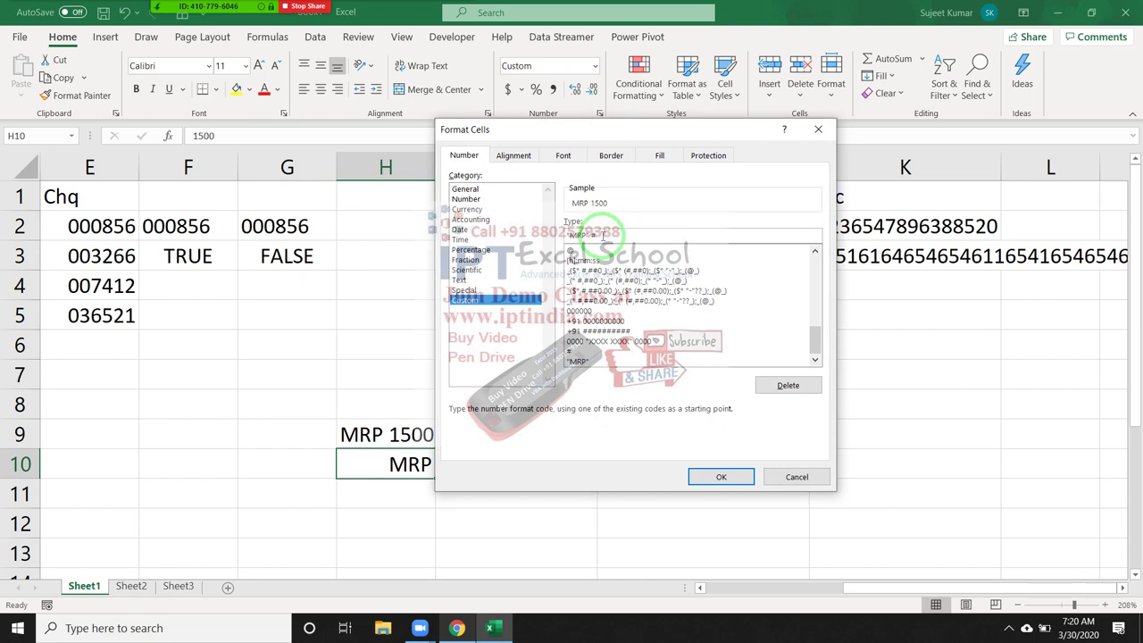
pyautogui.press('BackSpace')
pyautogui.write('0#')
pyautogui.press('Return')
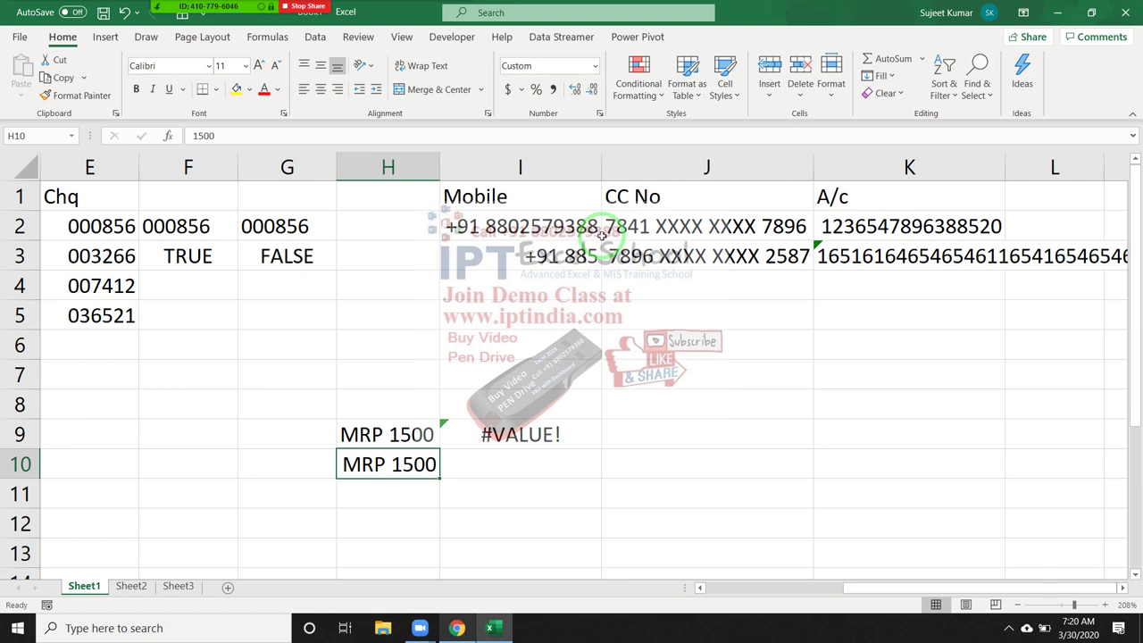
# Enter 5 in H10 and change its custom format from "MRP" 00 to "MRP" ## to show MRP 5.
pyautogui.write('5')
pyautogui.press('Return')
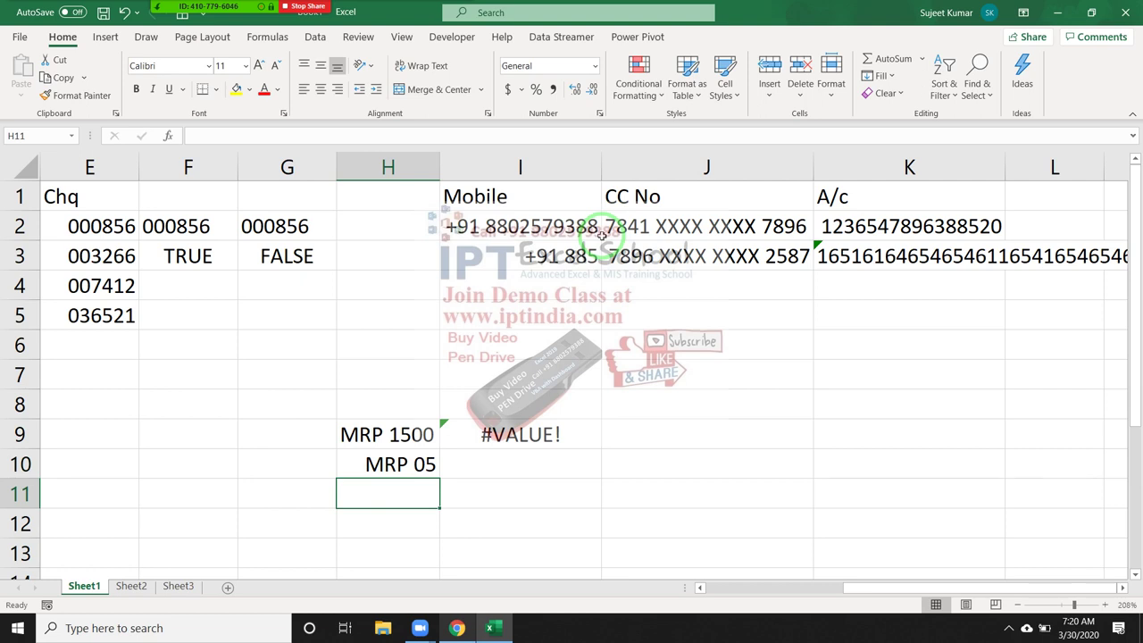
pyautogui.press('Up')
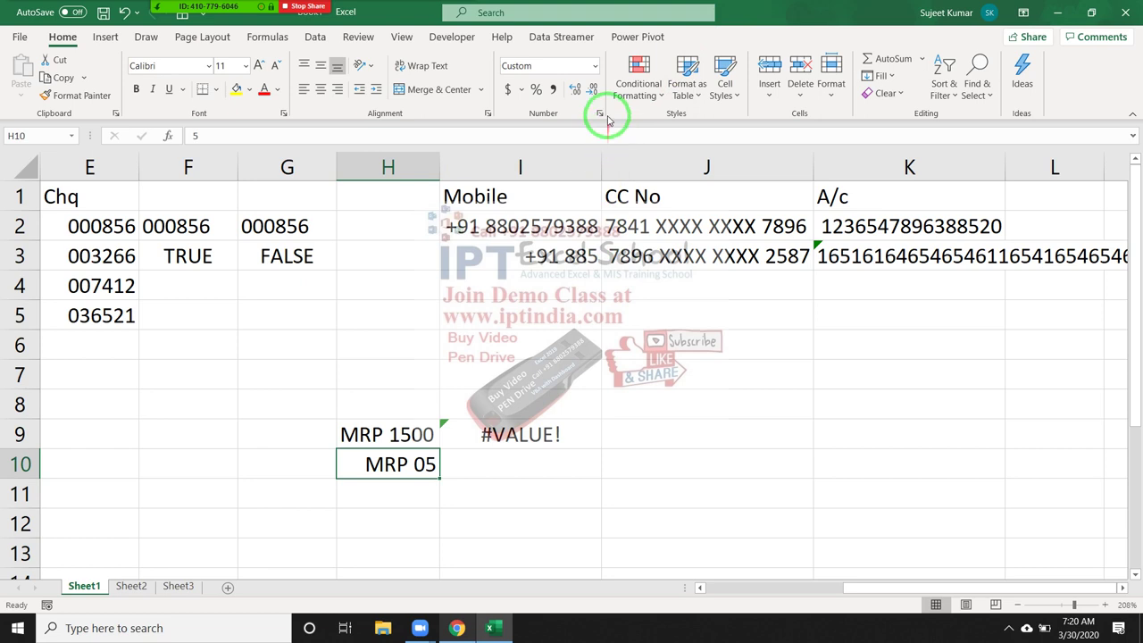
pyautogui.click(600, 113)
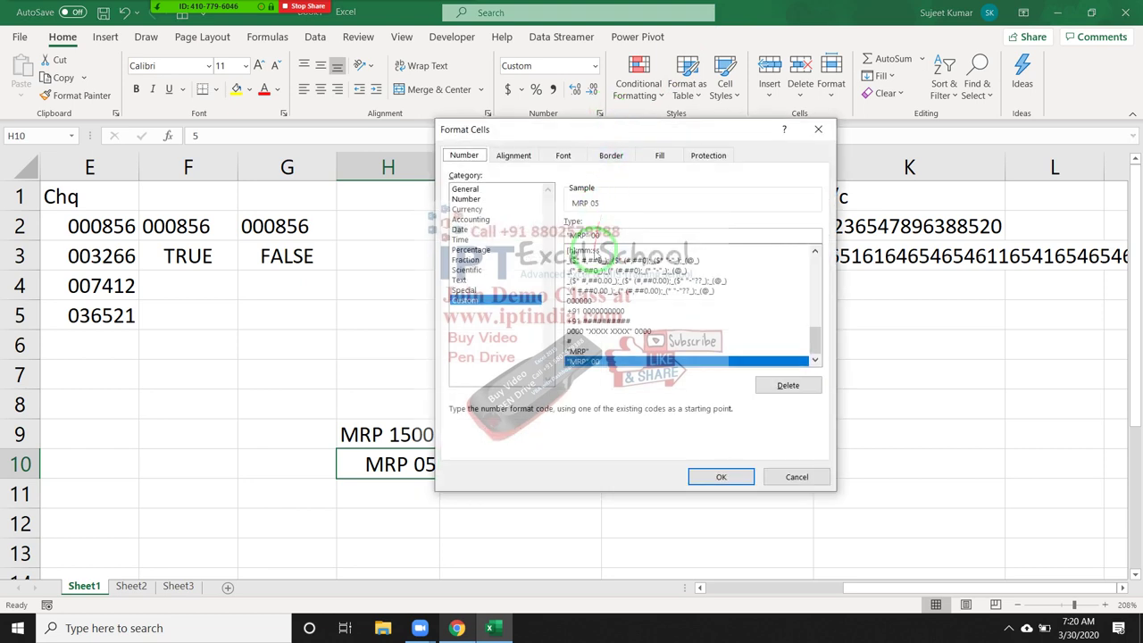
pyautogui.doubleClick(596, 234)
pyautogui.write('#')
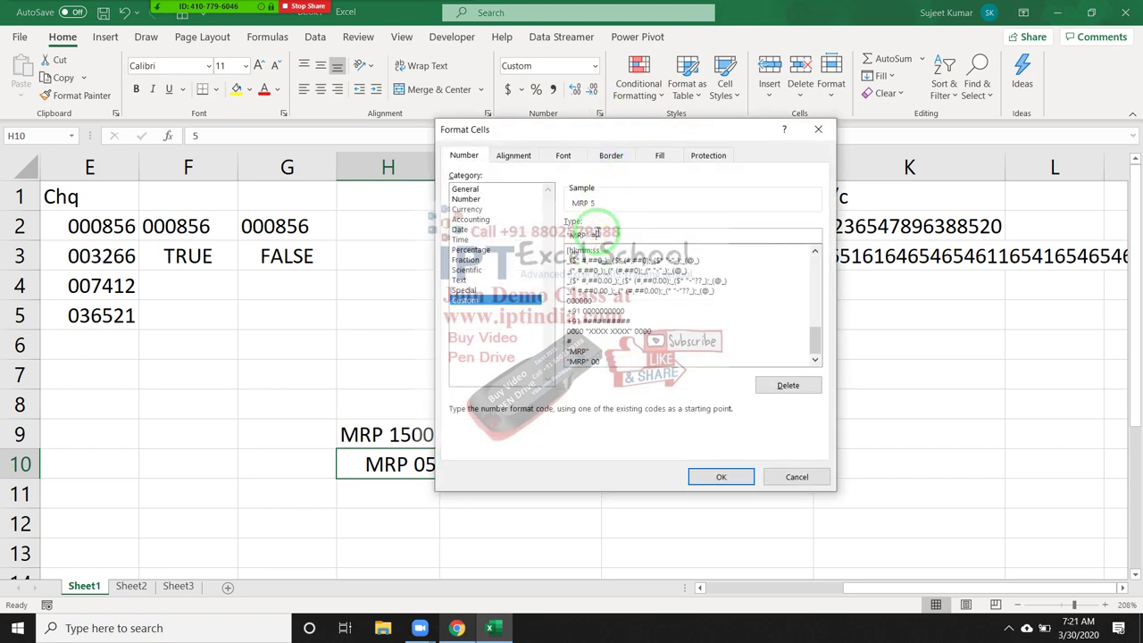
pyautogui.write('#')
pyautogui.press('Return')
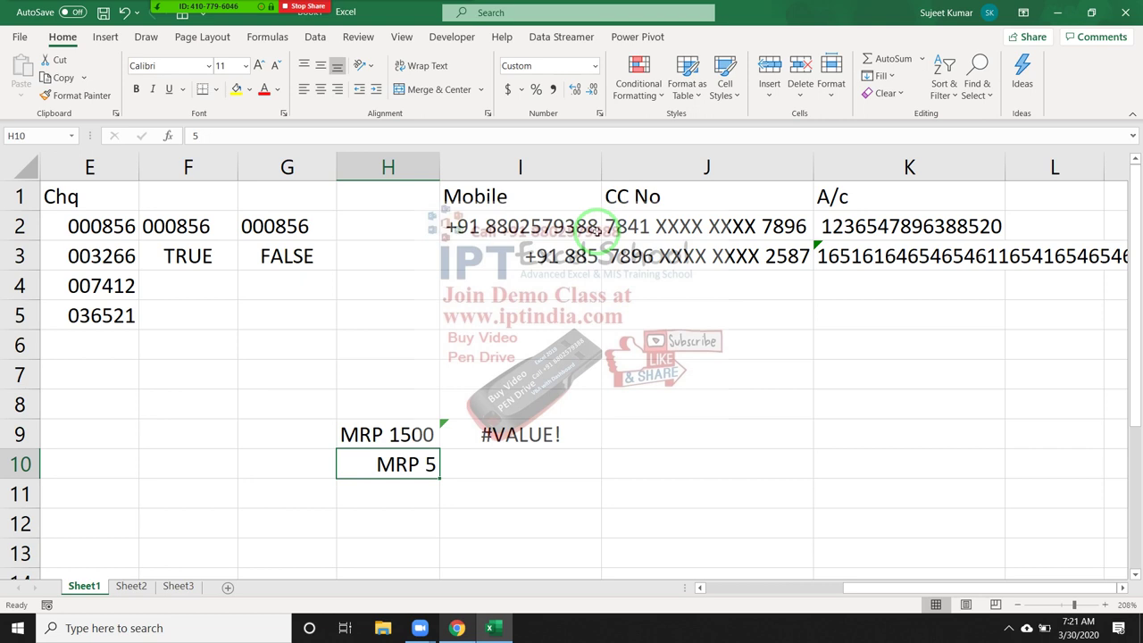
# Enter 15.65 in J10 and apply the custom format 0# "Rupees" .00 "Paise".
pyautogui.press('Right')
pyautogui.press('Right')
pyautogui.press('Right')
pyautogui.press('Left')
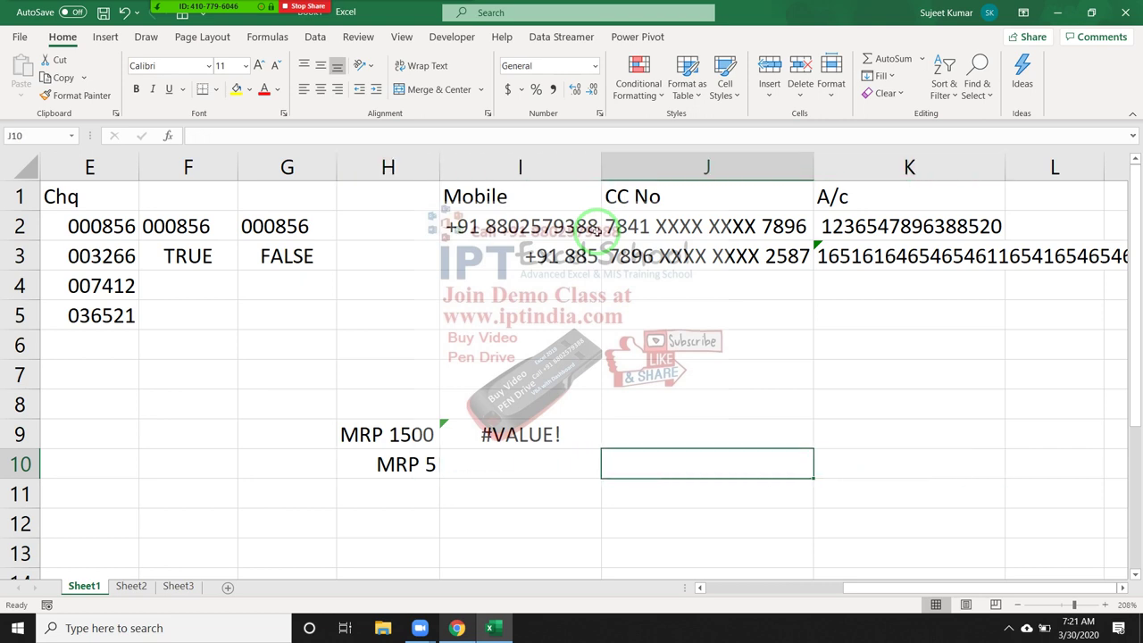
pyautogui.write('15.')
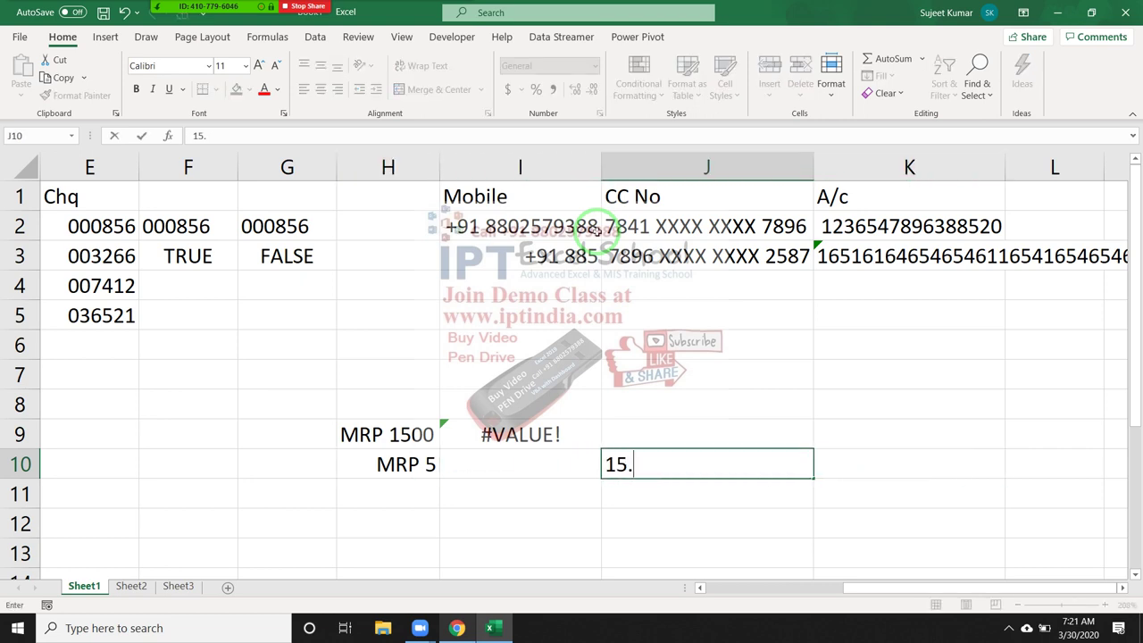
pyautogui.write('65')
pyautogui.press('Return')
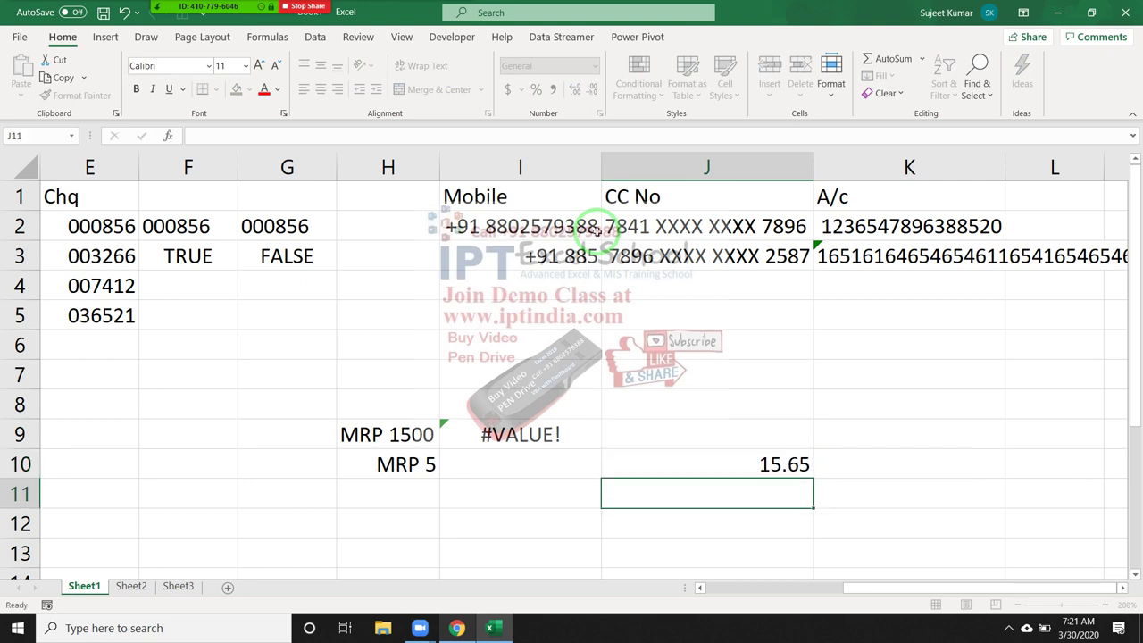
pyautogui.press('Up')
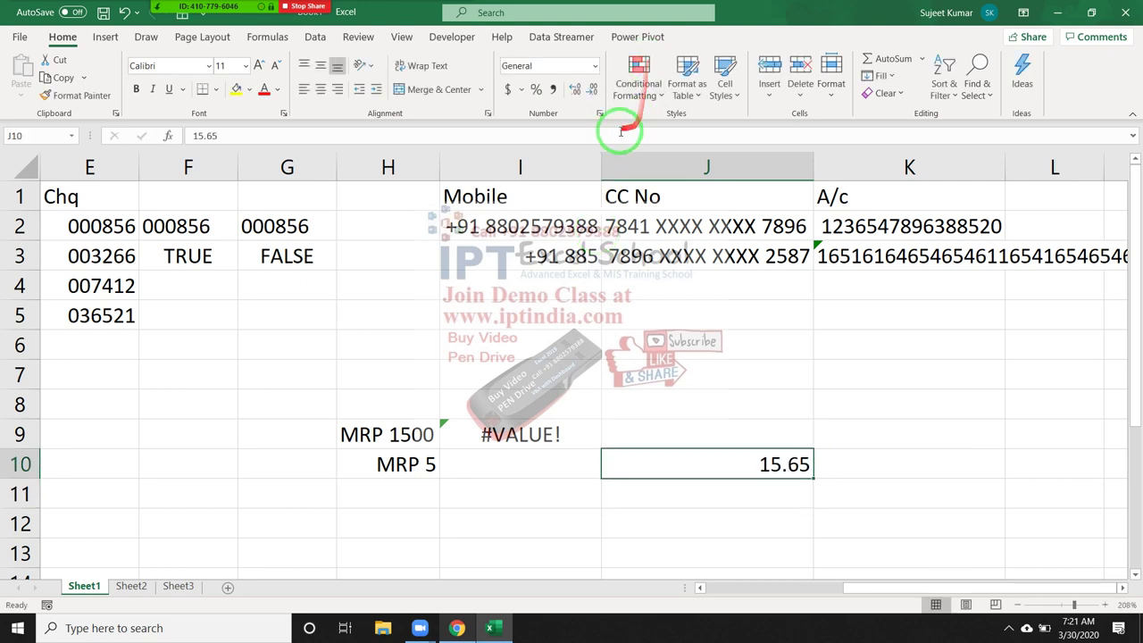
pyautogui.click(598, 115)
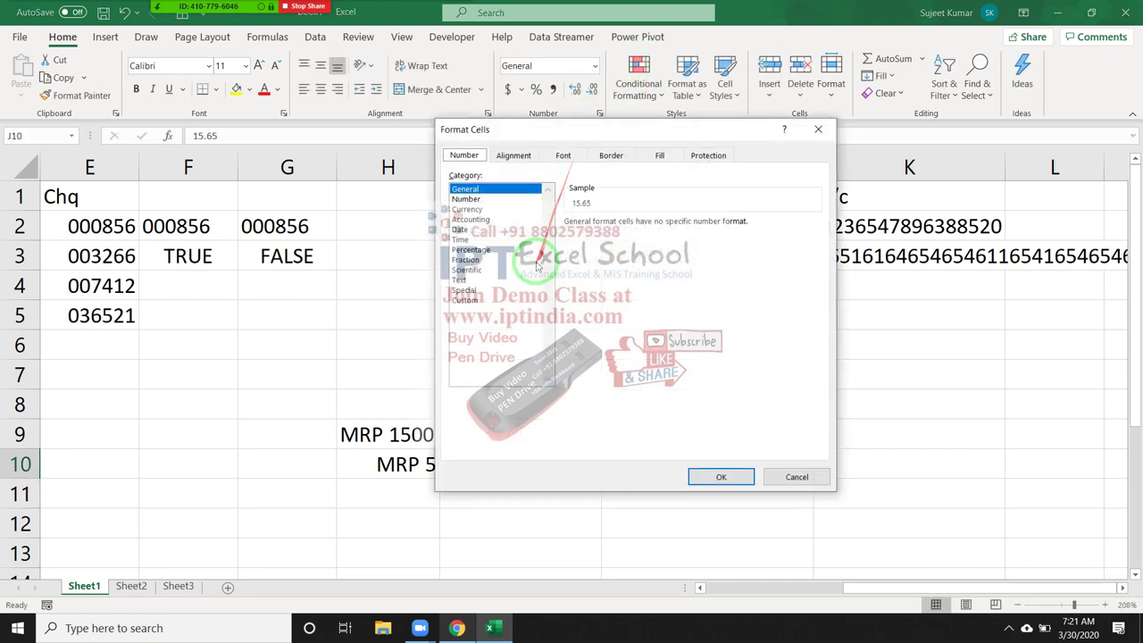
pyautogui.click(473, 300)
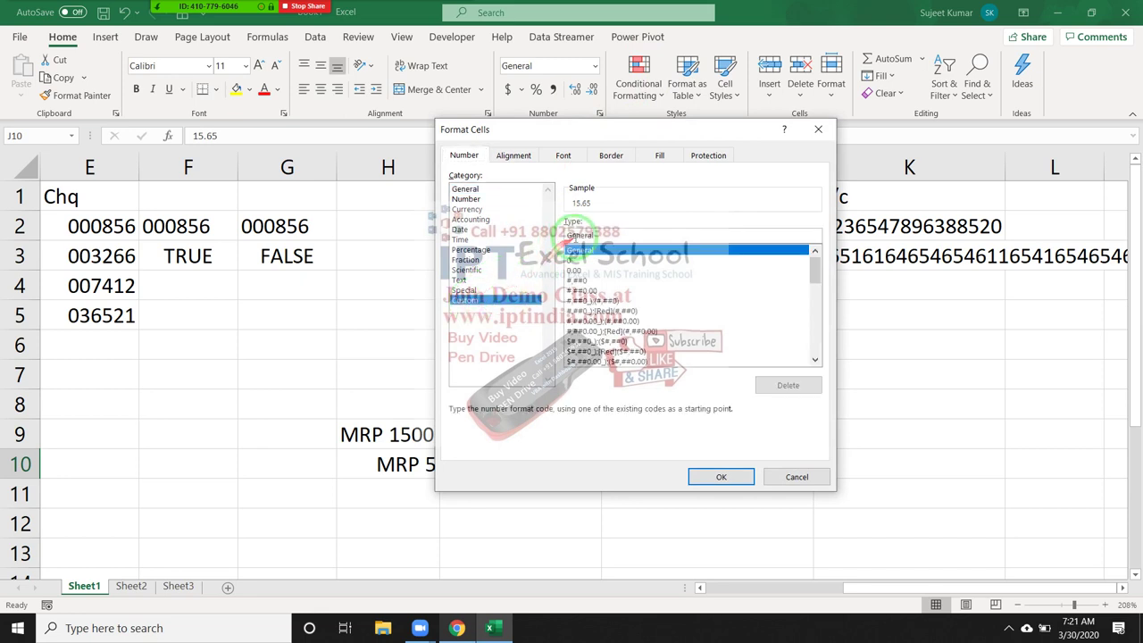
pyautogui.write('0')
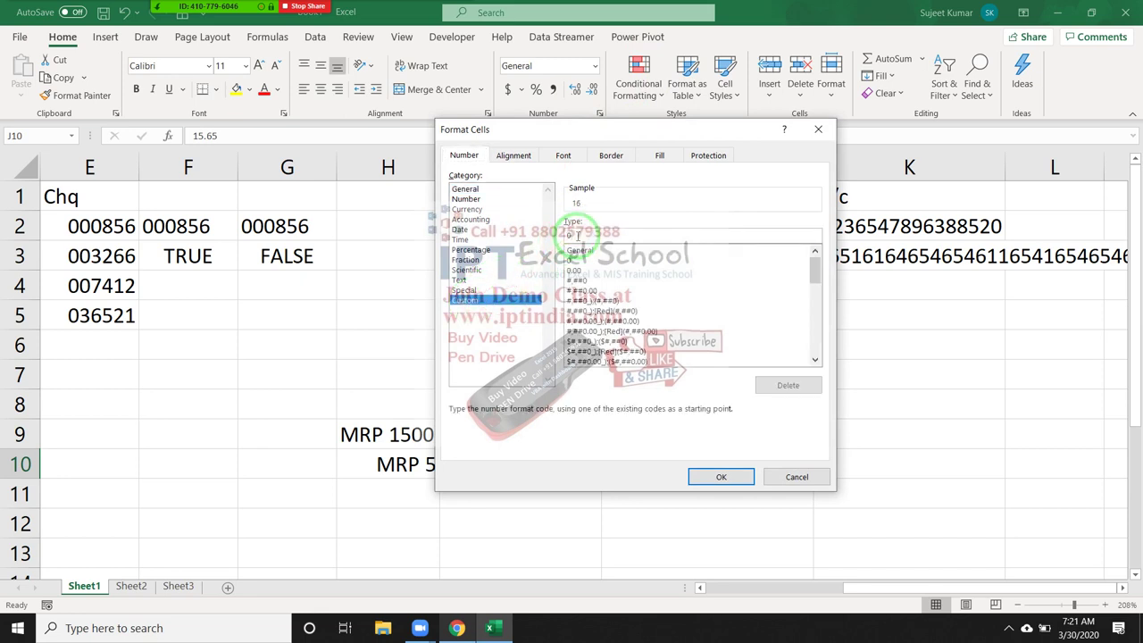
pyautogui.write('#')
pyautogui.write(' "Rup')
pyautogui.write('ees"')
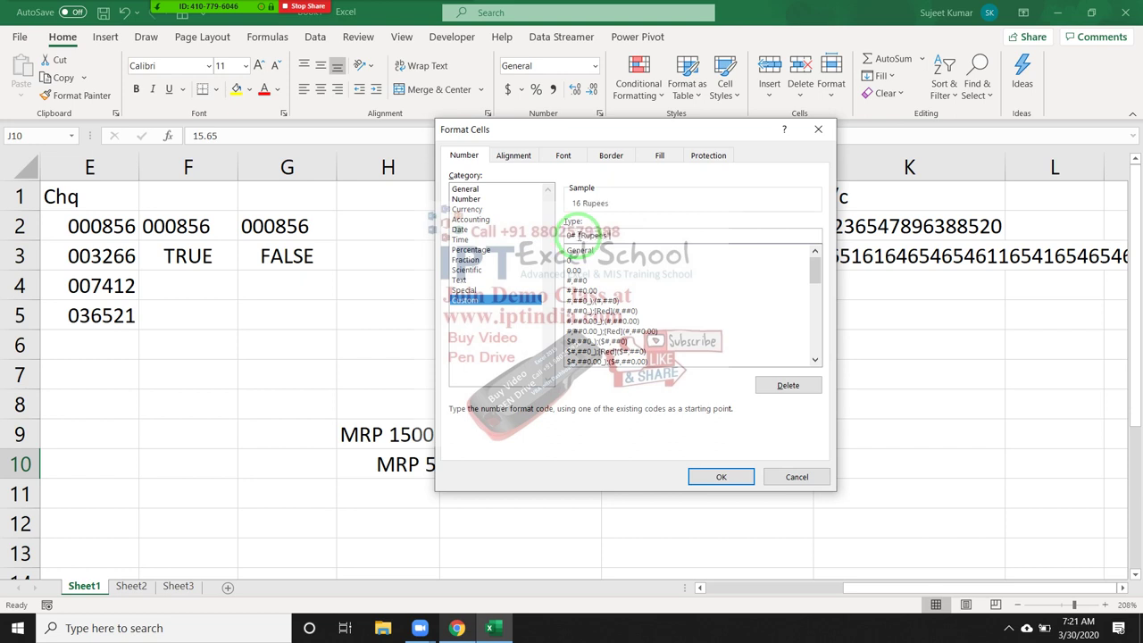
pyautogui.write(' .')
pyautogui.write('00 "')
pyautogui.write('P')
pyautogui.write('aise')
pyautogui.write('"')
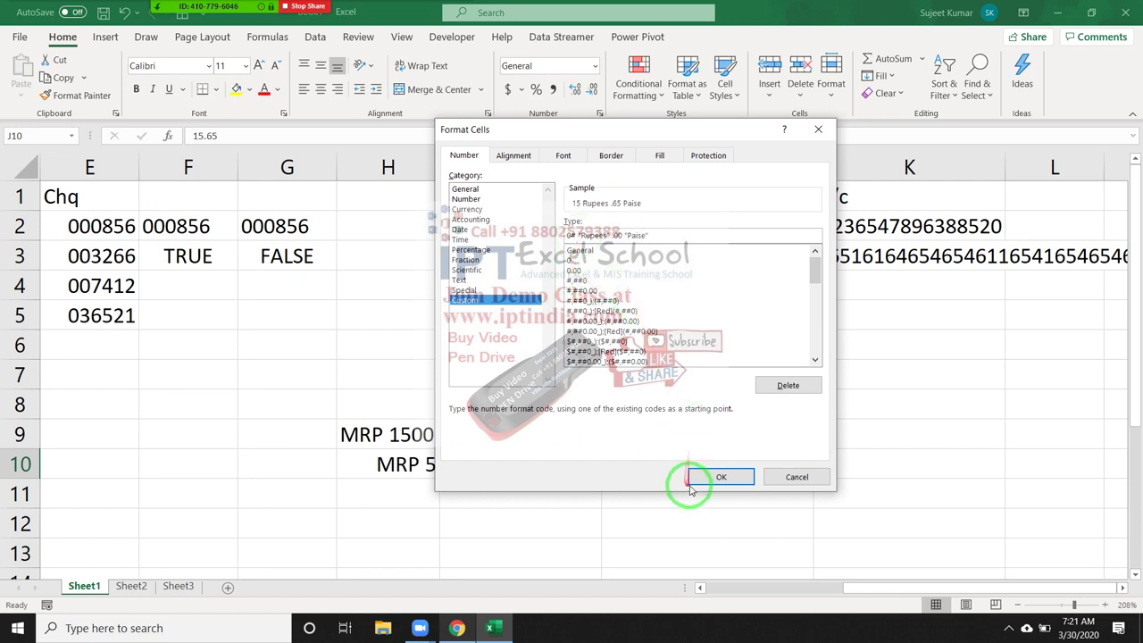
pyautogui.click(693, 482)
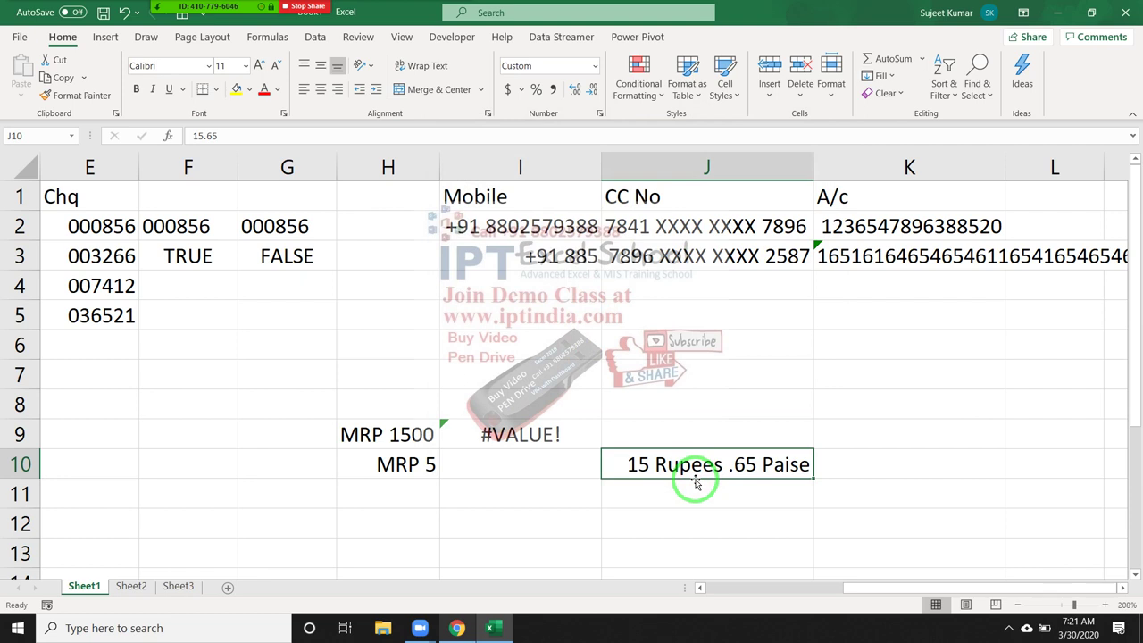
pyautogui.click(822, 467)
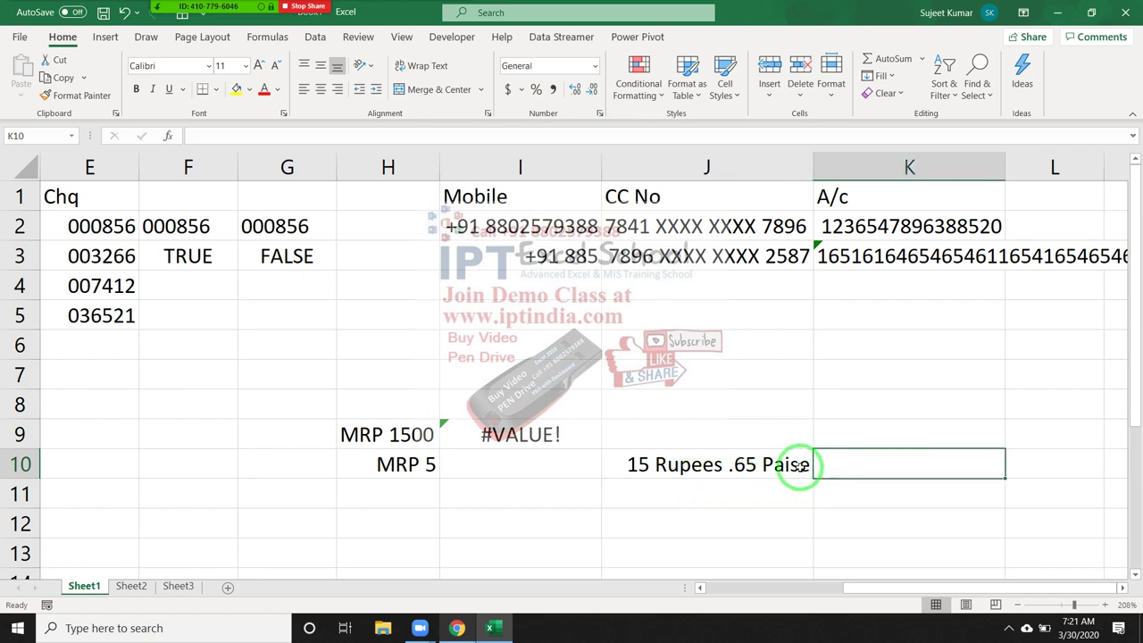
# Remove the # from J10's custom code, leaving 0 "Rupees" .00 "Paise".
pyautogui.click(800, 465)
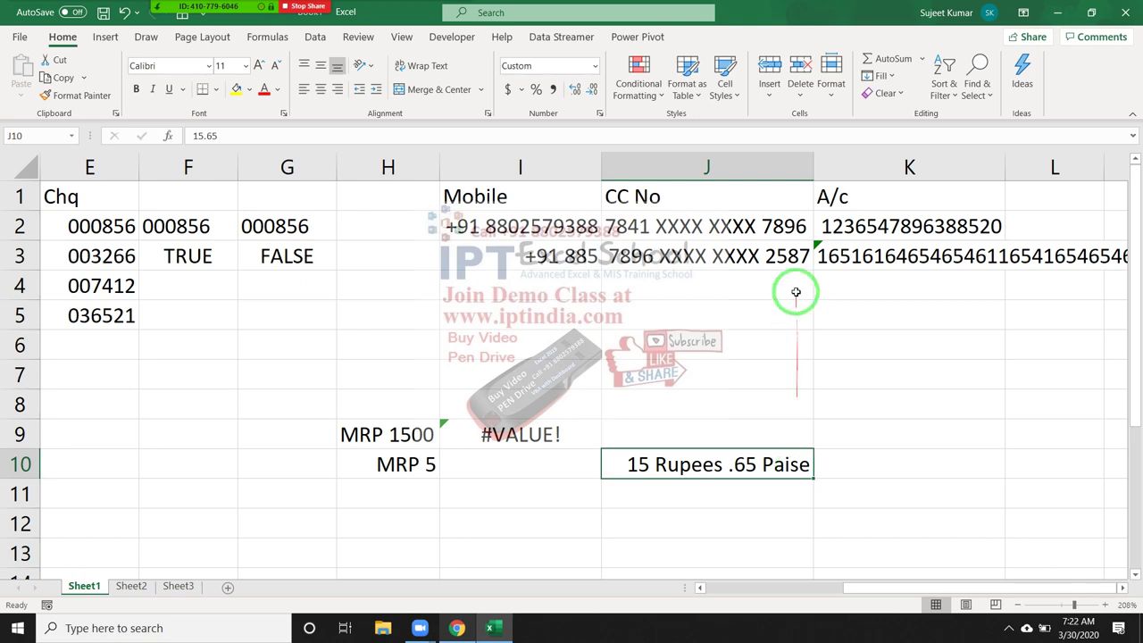
pyautogui.click(600, 114)
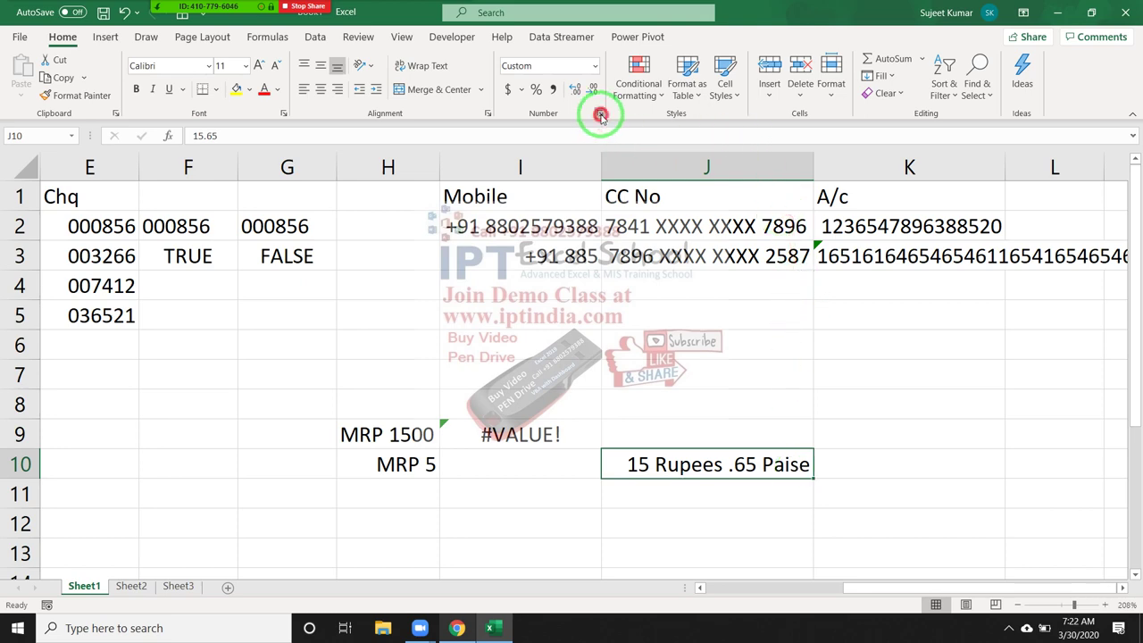
pyautogui.click(570, 234)
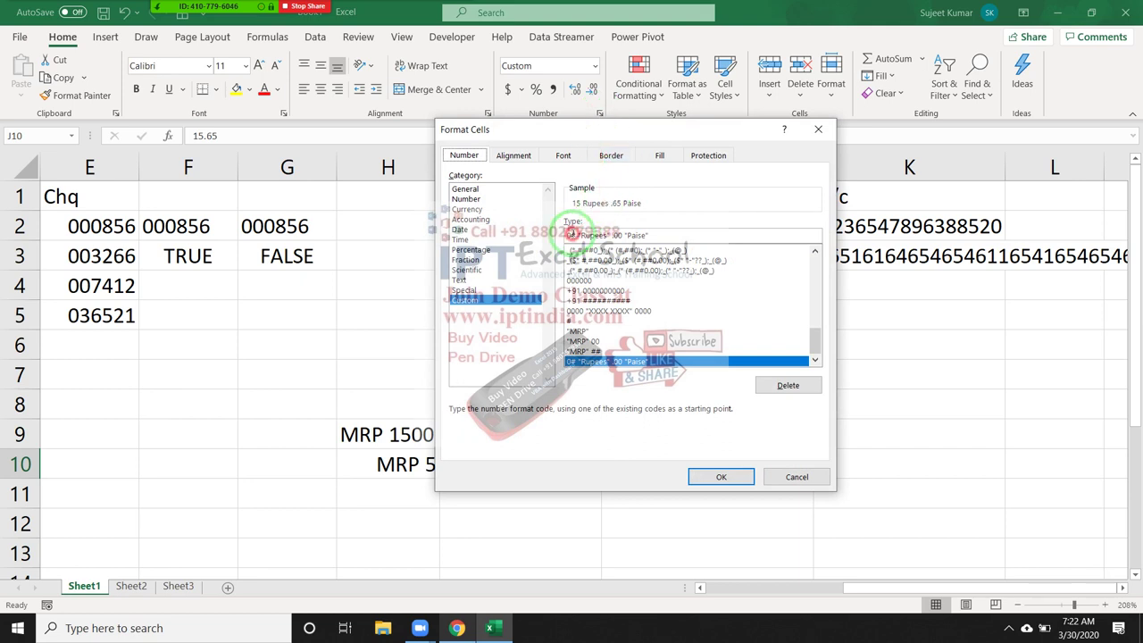
pyautogui.press('Delete')
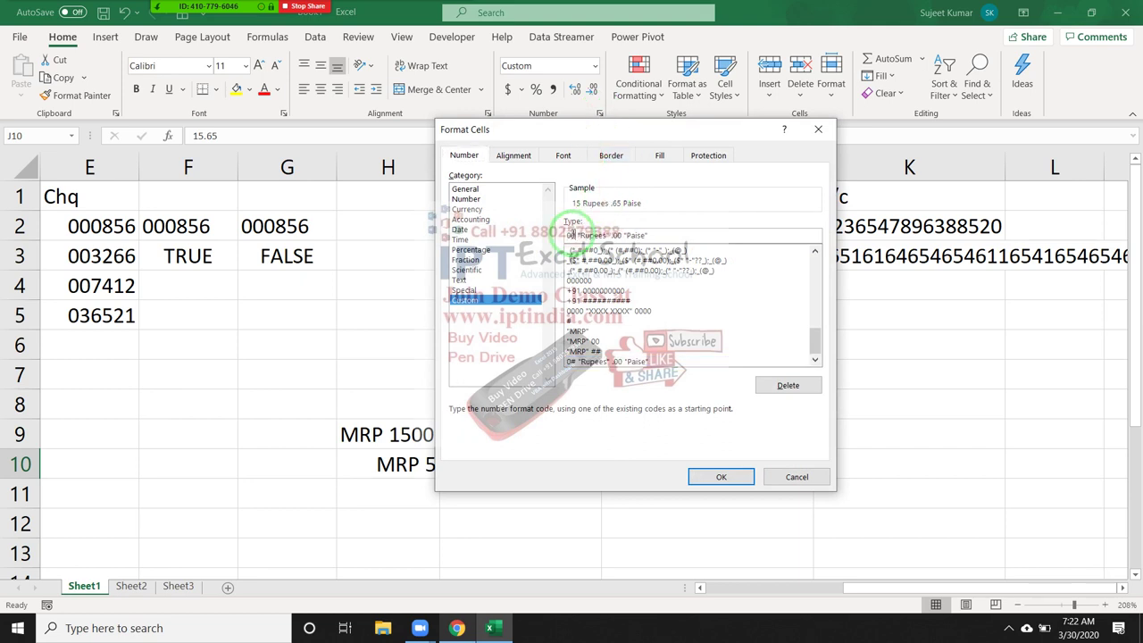
pyautogui.press('Return')
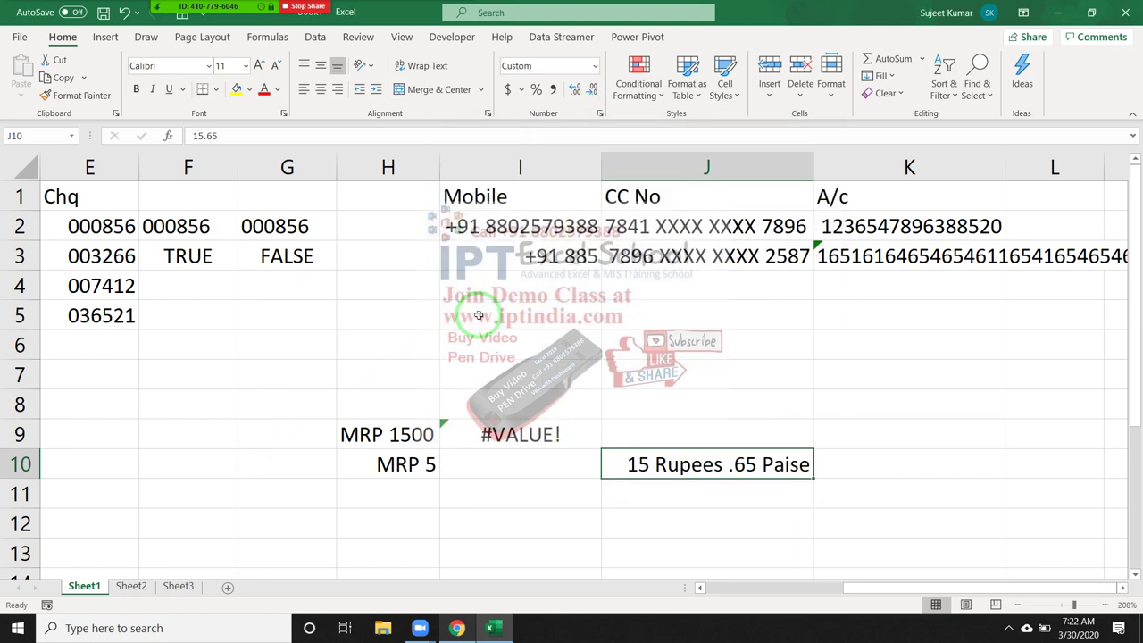
# Enter .90 in J10 and reopen its custom format code for editing.
pyautogui.write('.')
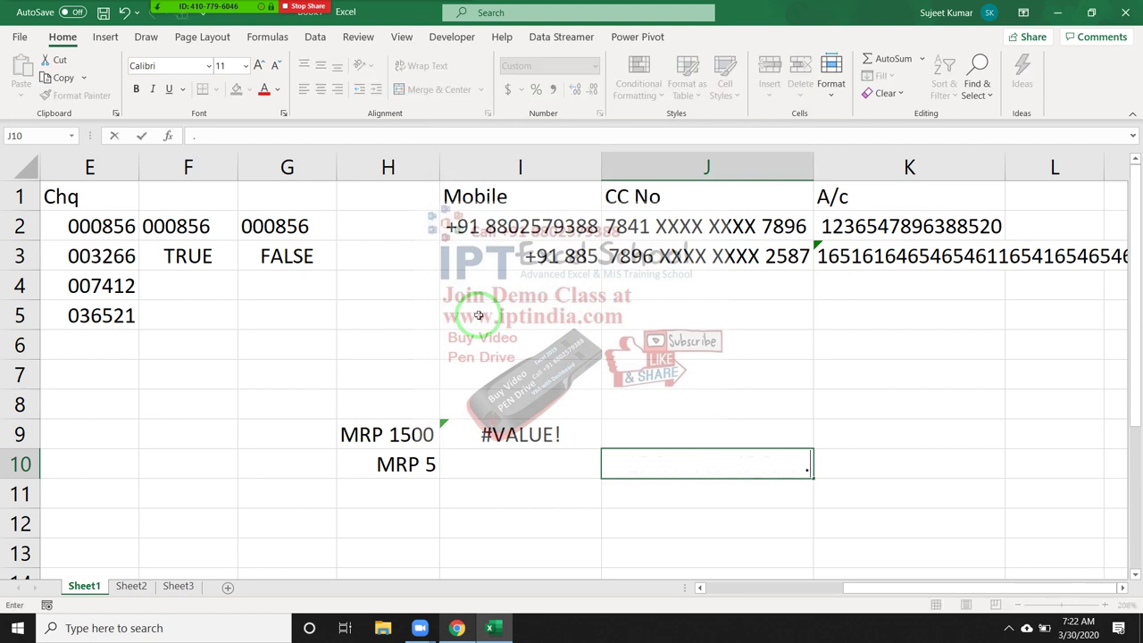
pyautogui.write('90')
pyautogui.press('Return')
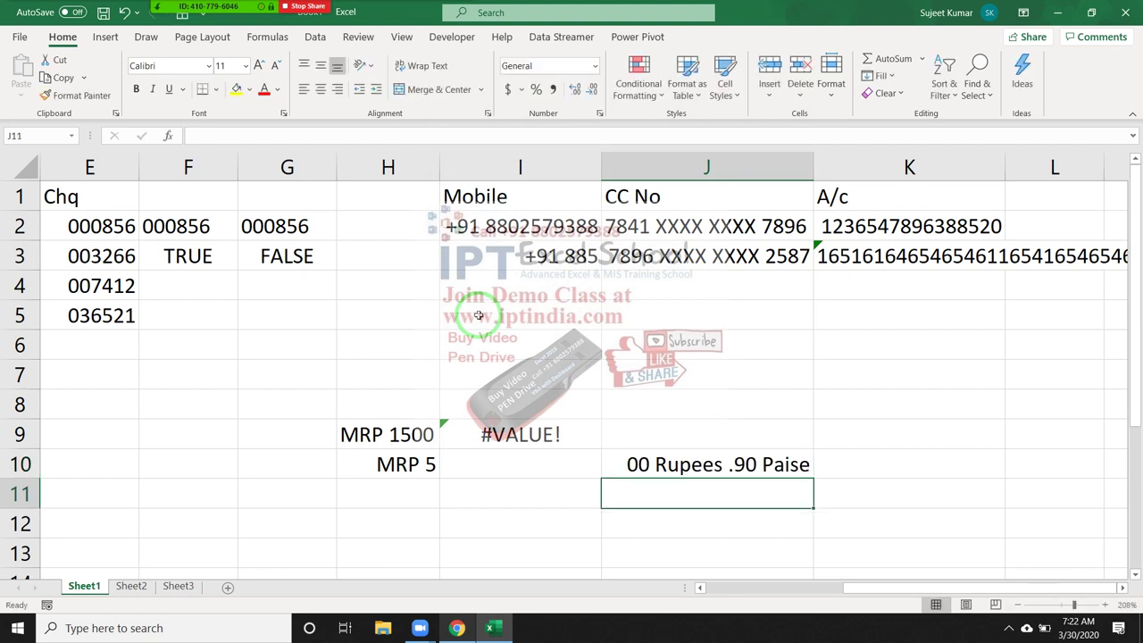
pyautogui.press('Up')
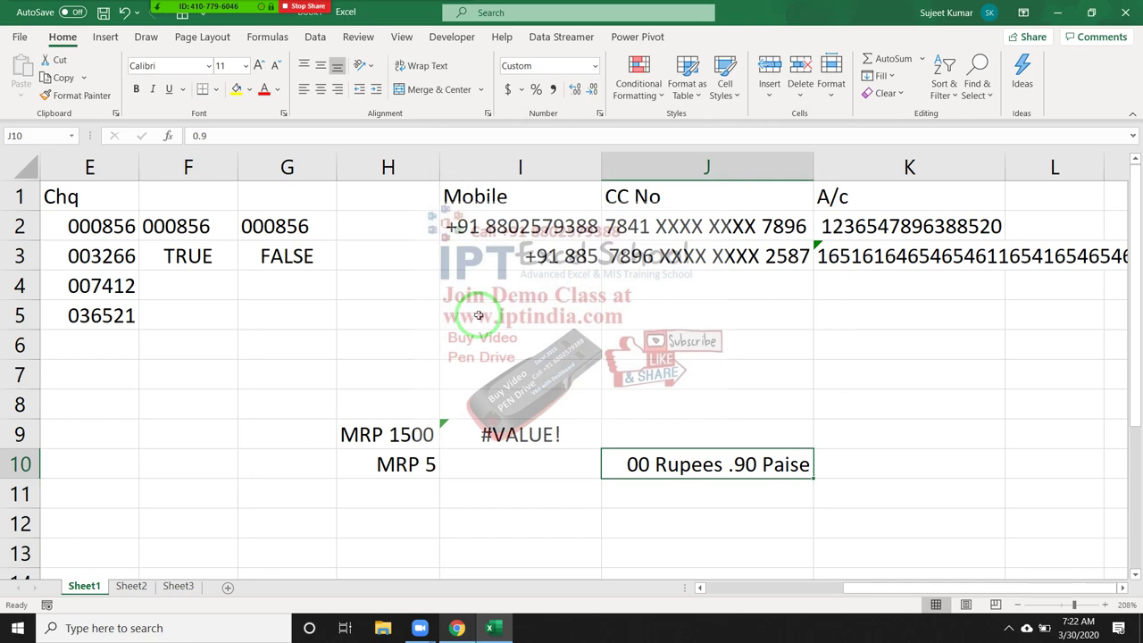
pyautogui.click(601, 113)
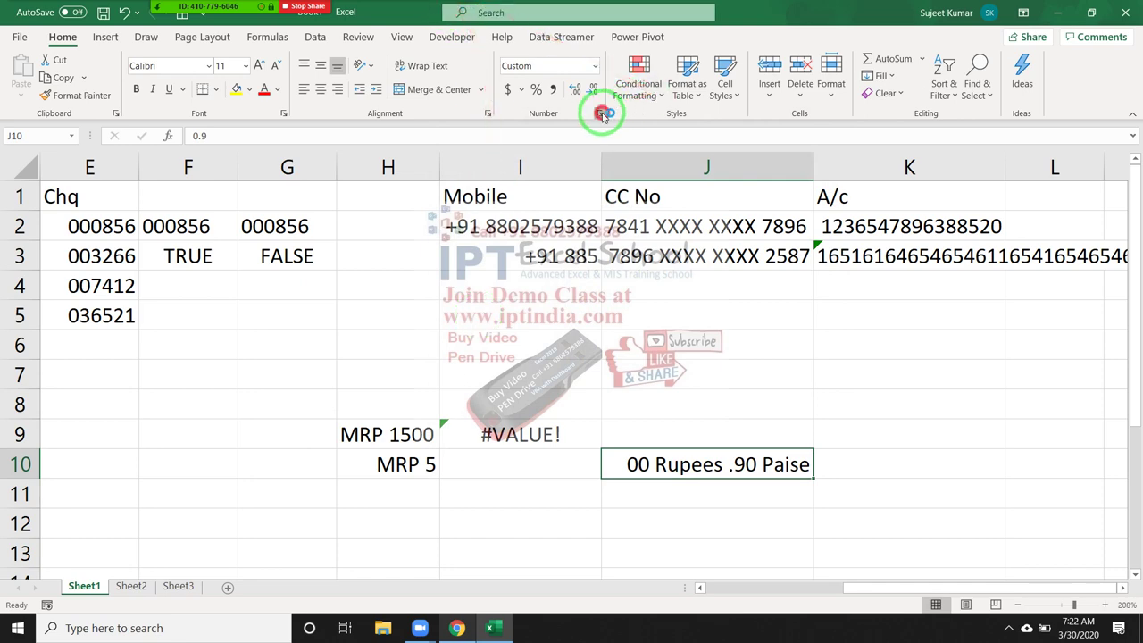
pyautogui.click(569, 233)
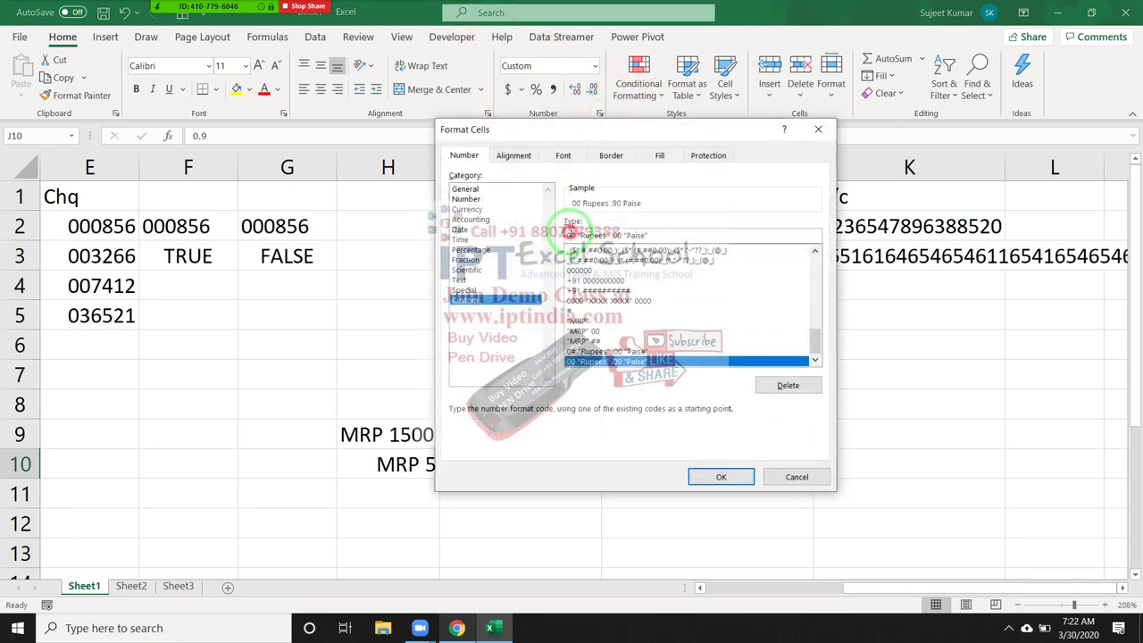
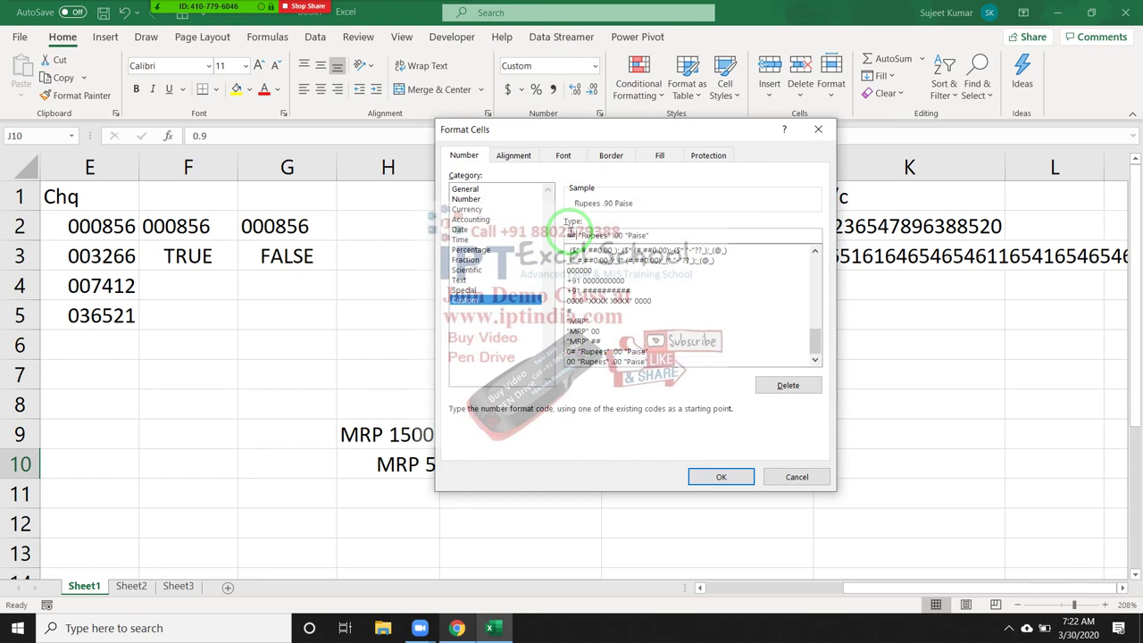
# Give J10 a leading-zero Rupees/Paise custom format and enter 5.60 in it.
pyautogui.press('Return')
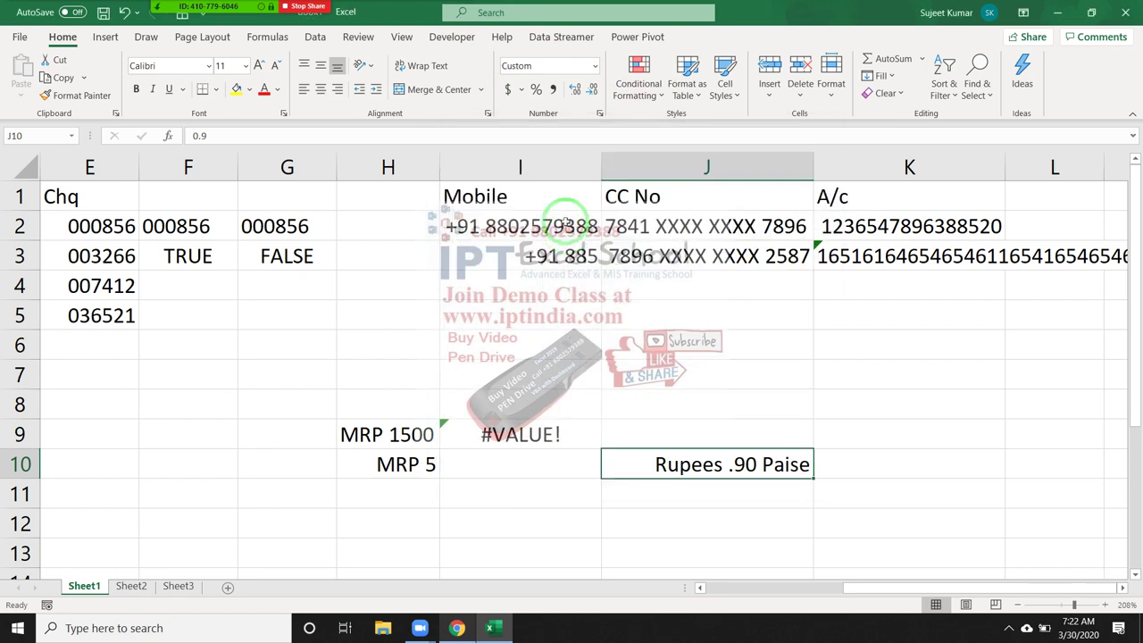
pyautogui.click(599, 114)
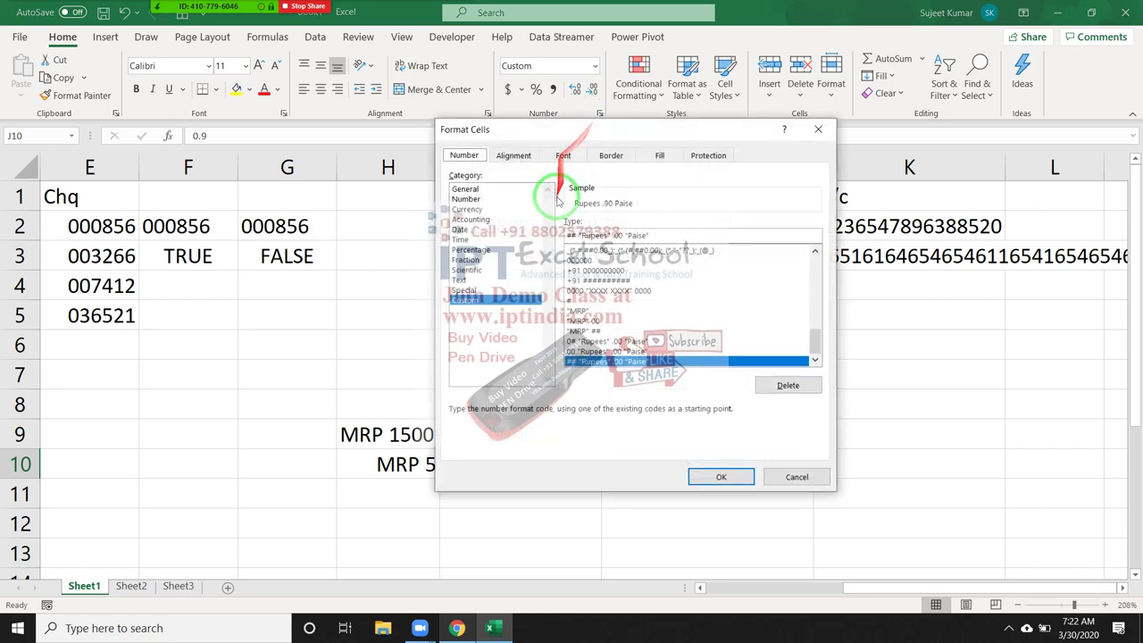
pyautogui.click(570, 237)
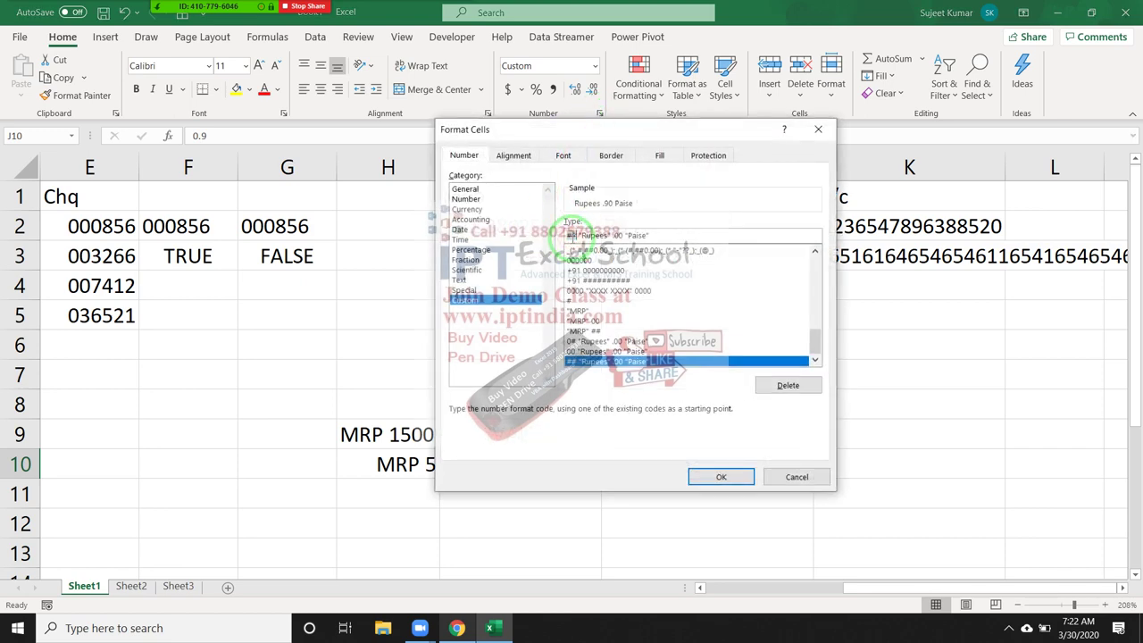
pyautogui.write('0')
pyautogui.click(720, 475)
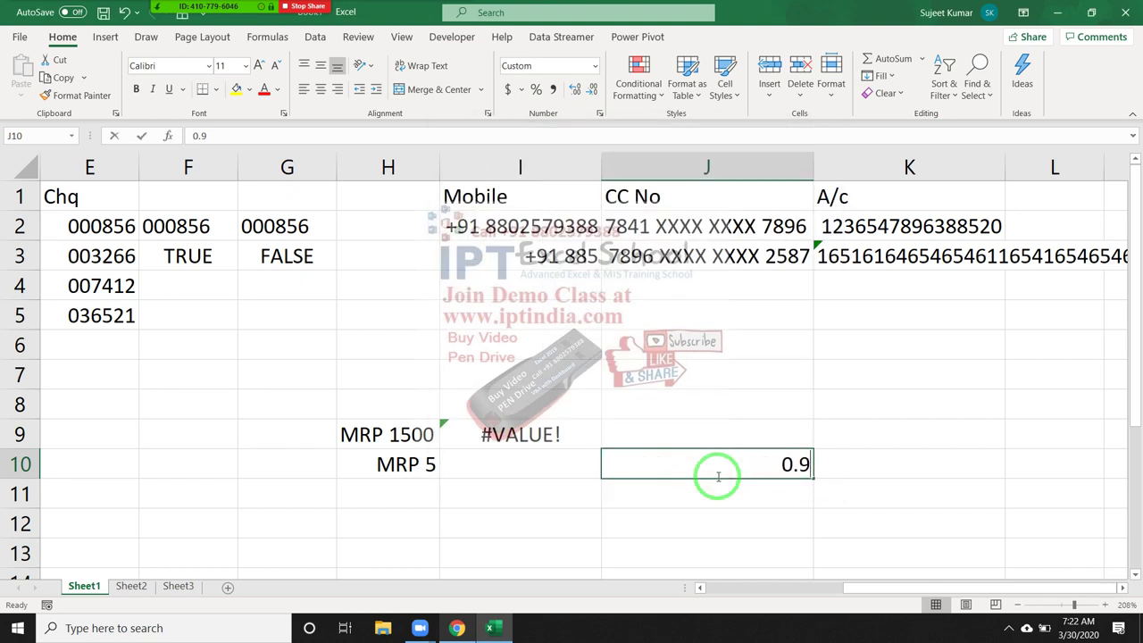
pyautogui.write('5.60')
pyautogui.press('Return')
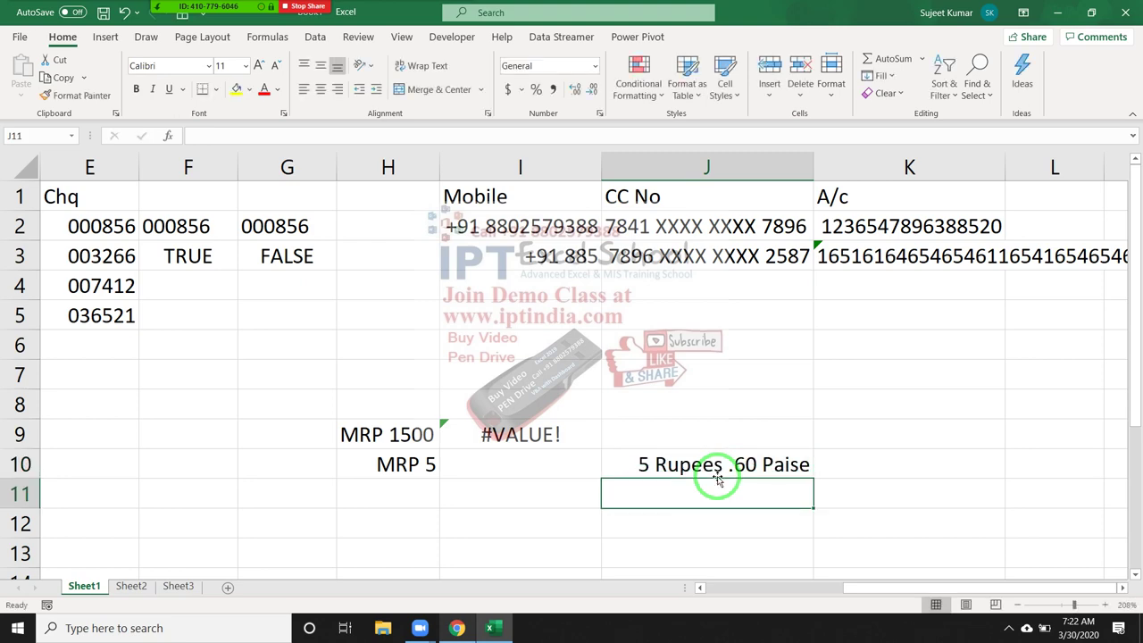
# Change J10's format code to 0#"Rupees" .00"Paise" so it shows 05 Rupees .60 Paise.
pyautogui.click(715, 474)
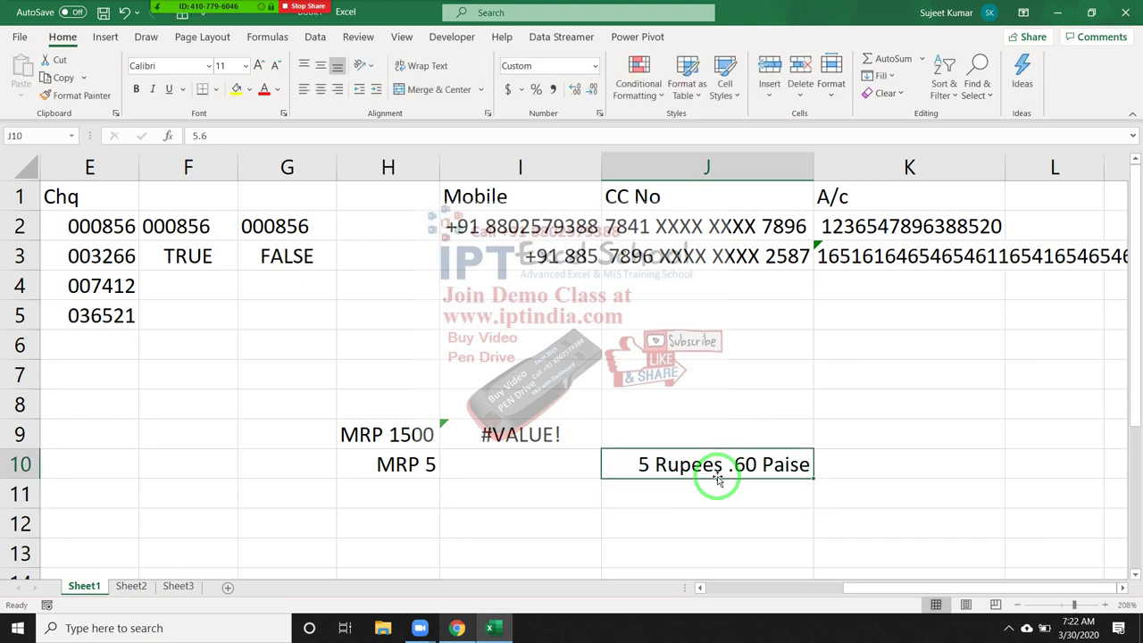
pyautogui.click(600, 117)
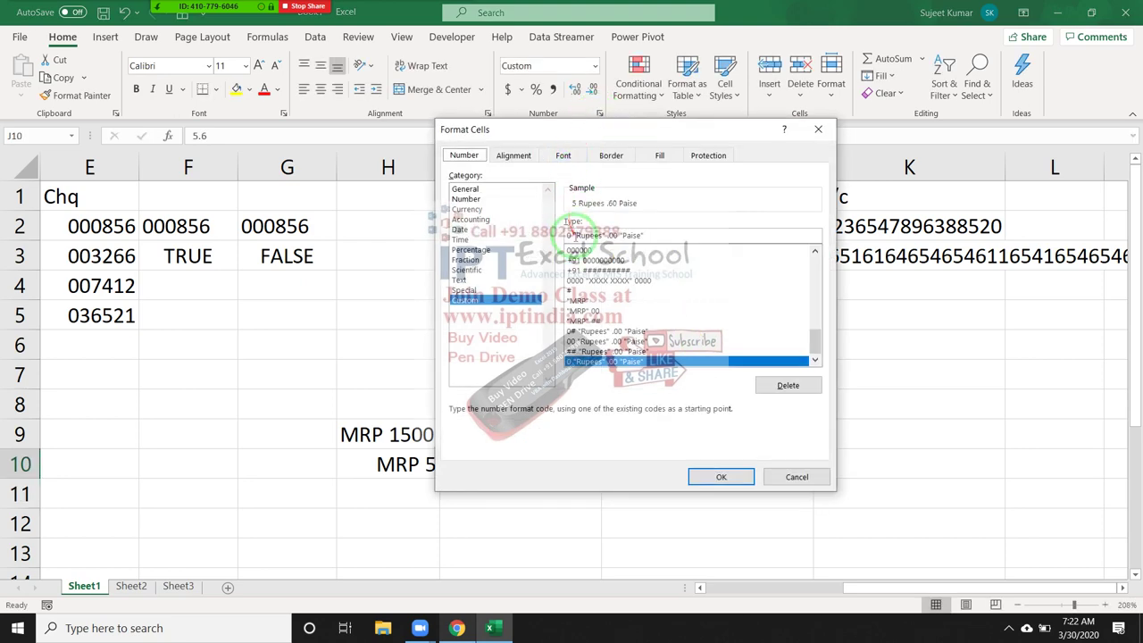
pyautogui.click(569, 236)
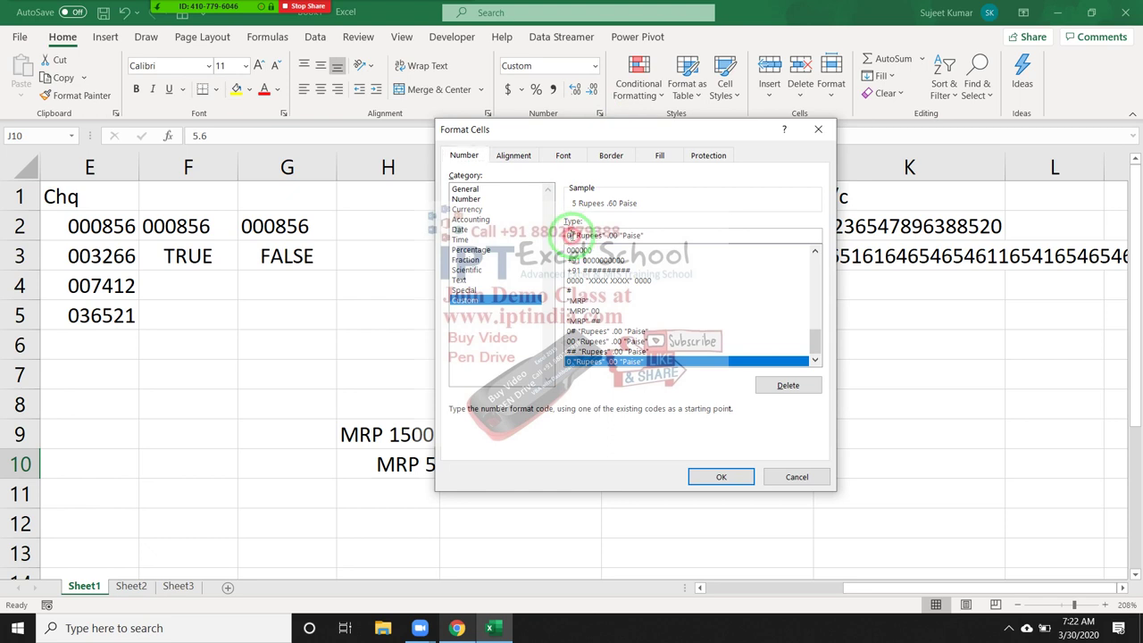
pyautogui.write('#')
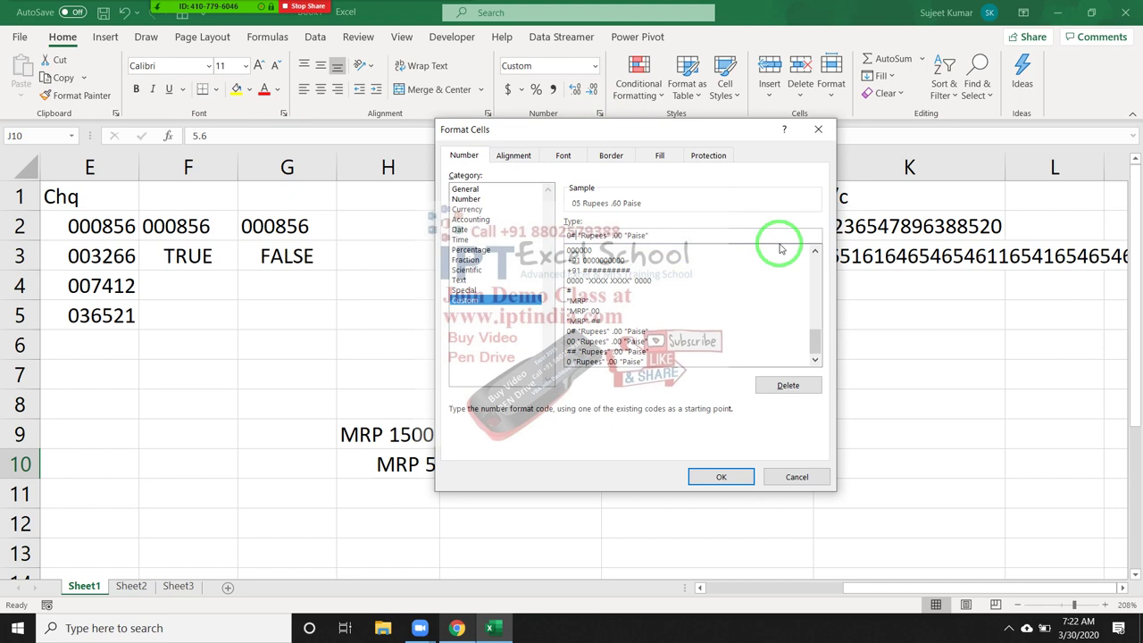
pyautogui.press('Return')
pyautogui.press('Down')
pyautogui.press('Up')
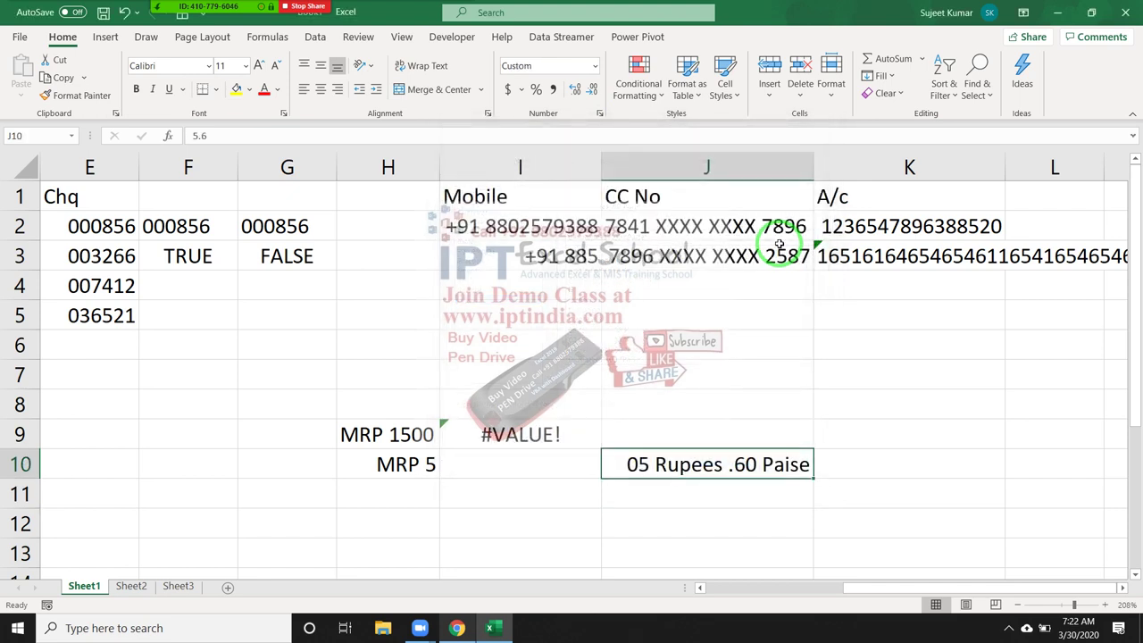
pyautogui.press('Down')
pyautogui.press('Down')
pyautogui.press('Down')
pyautogui.press('Down')
pyautogui.press('Down')
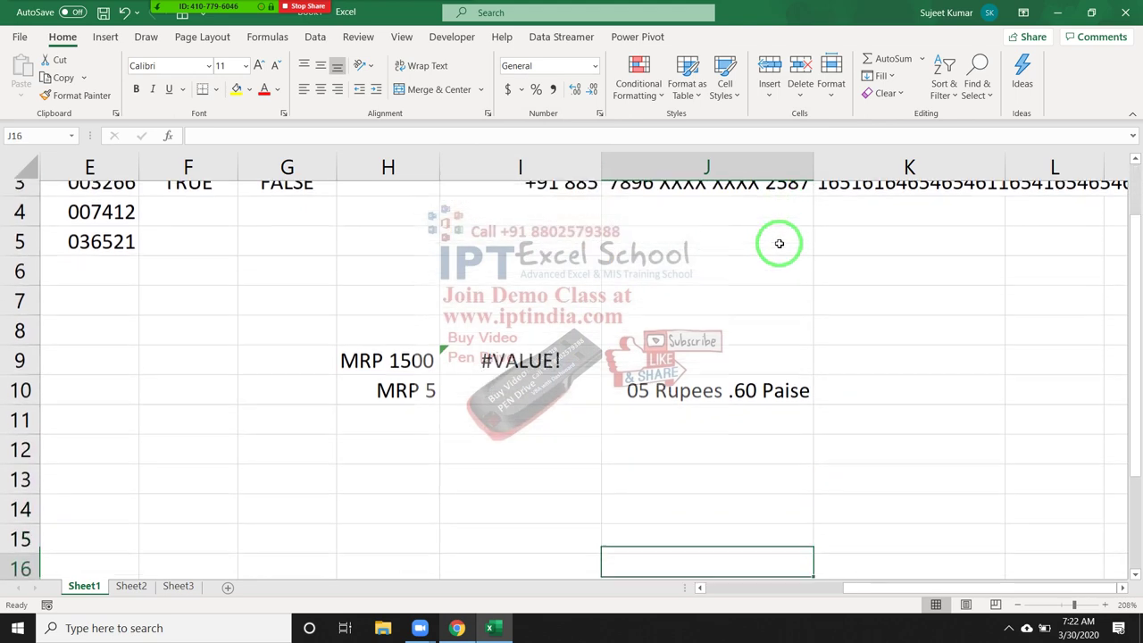
pyautogui.press('Down')
pyautogui.press('Down')
pyautogui.press('Down')
pyautogui.press('Down')
pyautogui.press('Down')
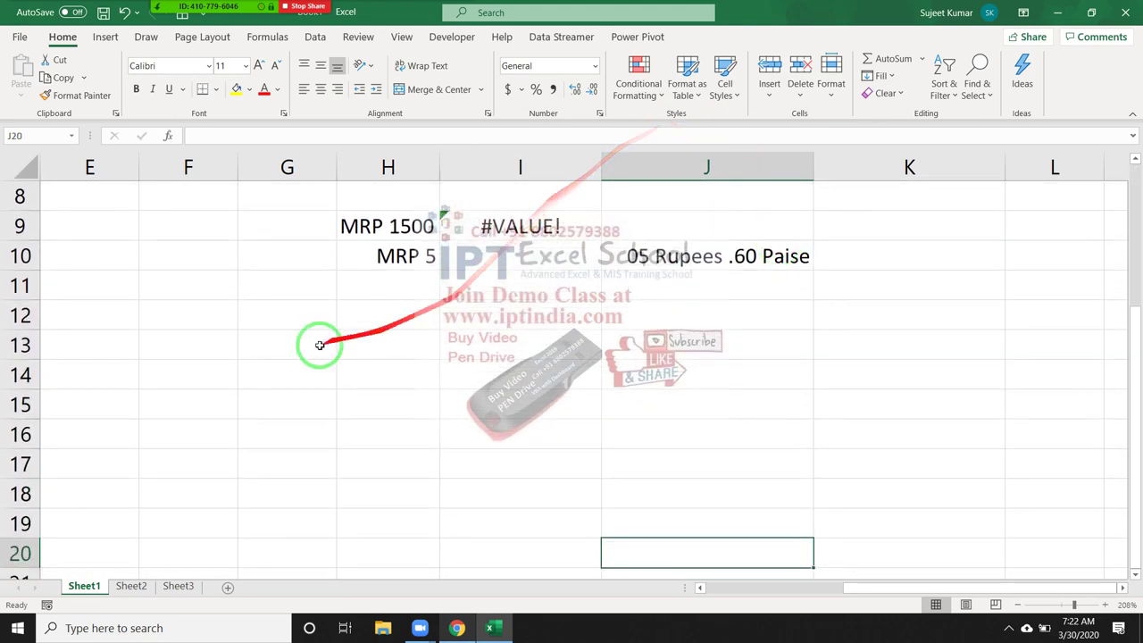
# Enter 50000 in G13 and give it the custom format #,### so it reads 50,000.
pyautogui.click(270, 345)
pyautogui.write('500')
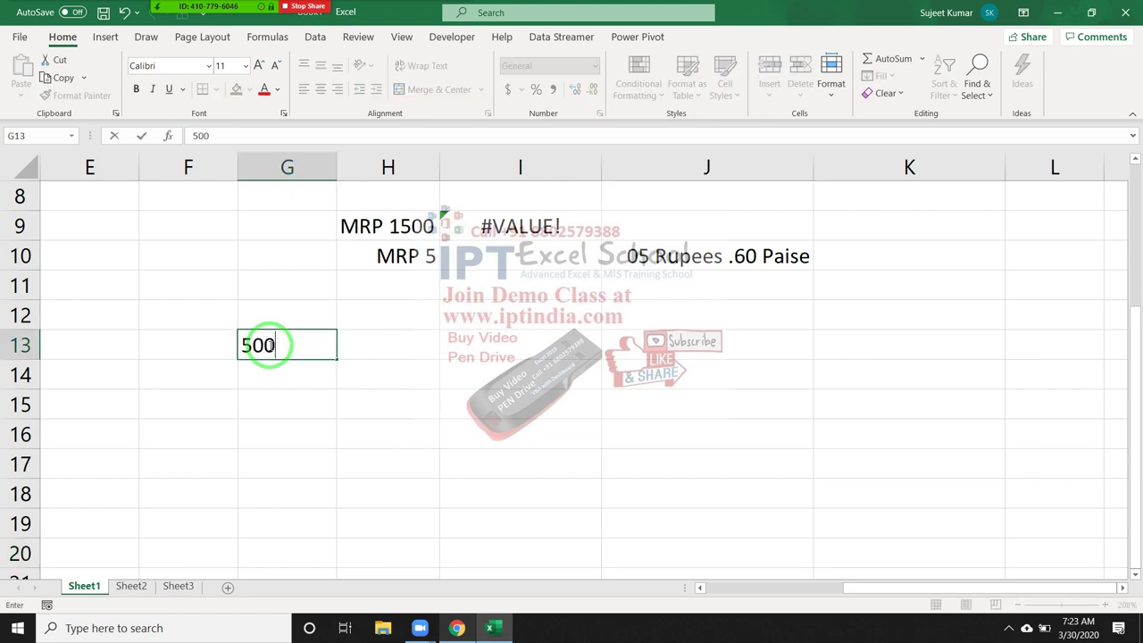
pyautogui.write('00')
pyautogui.press('Return')
pyautogui.click(270, 346)
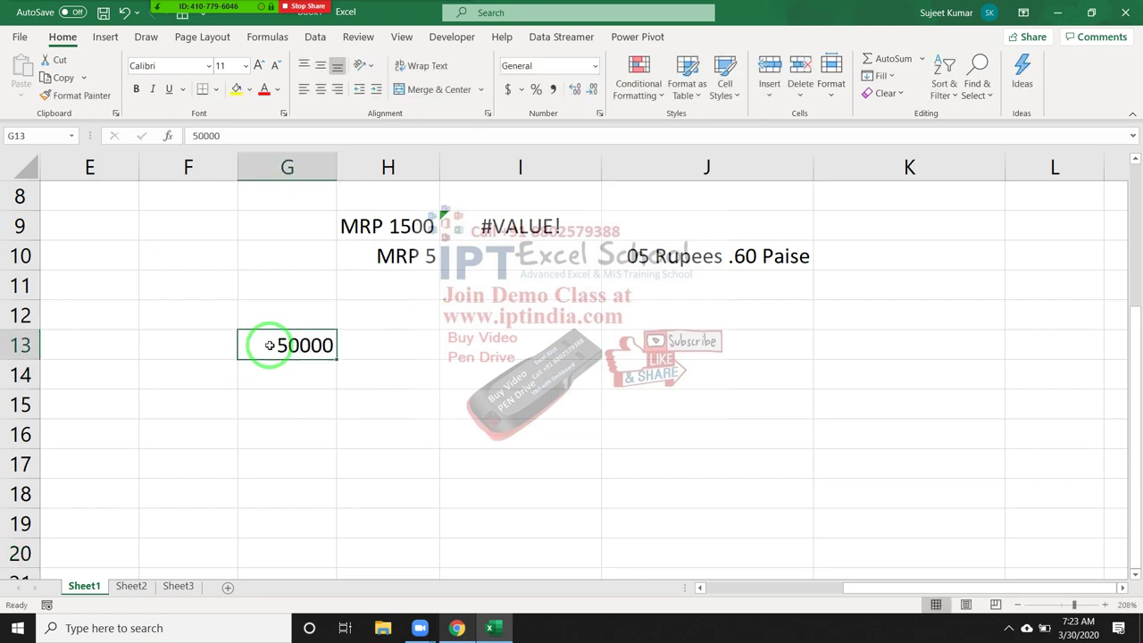
pyautogui.click(599, 112)
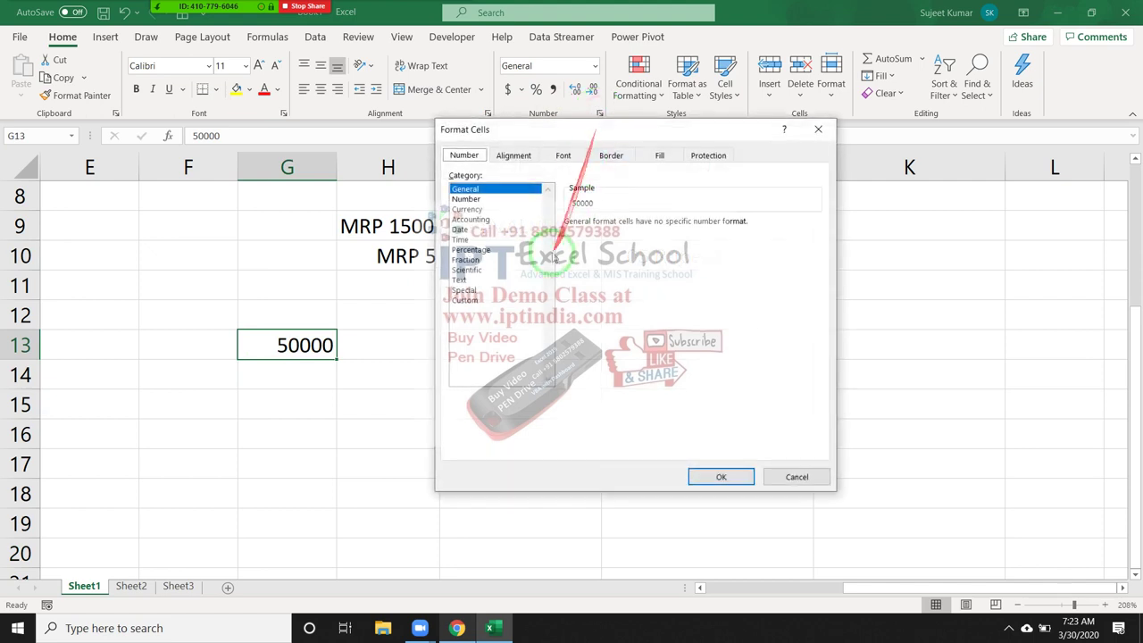
pyautogui.click(465, 300)
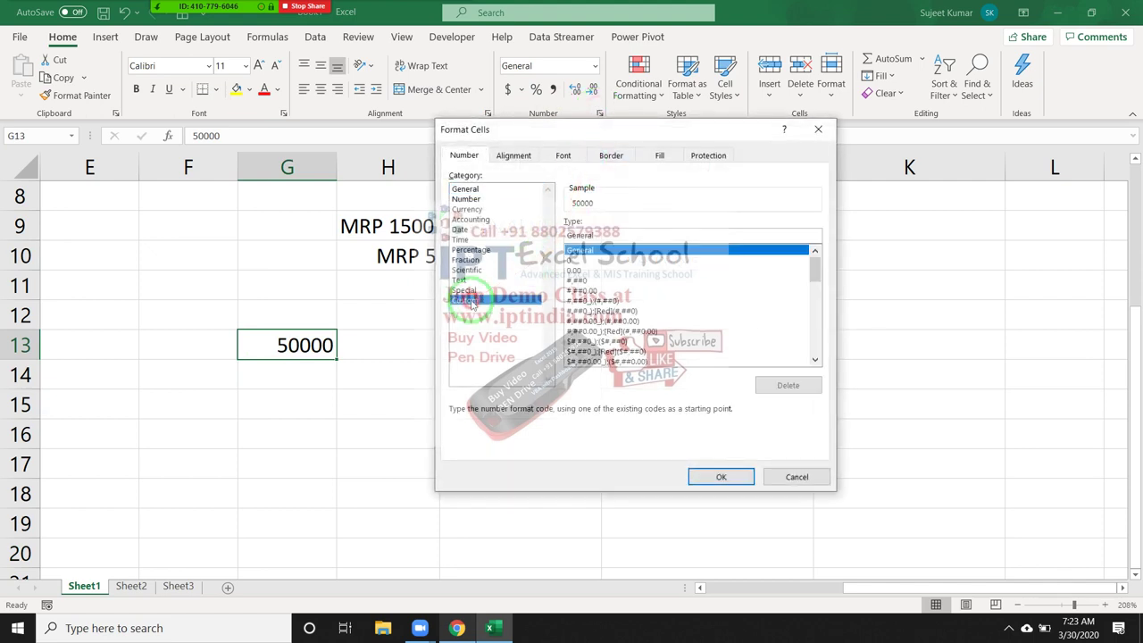
pyautogui.click(587, 234)
pyautogui.doubleClick(590, 234)
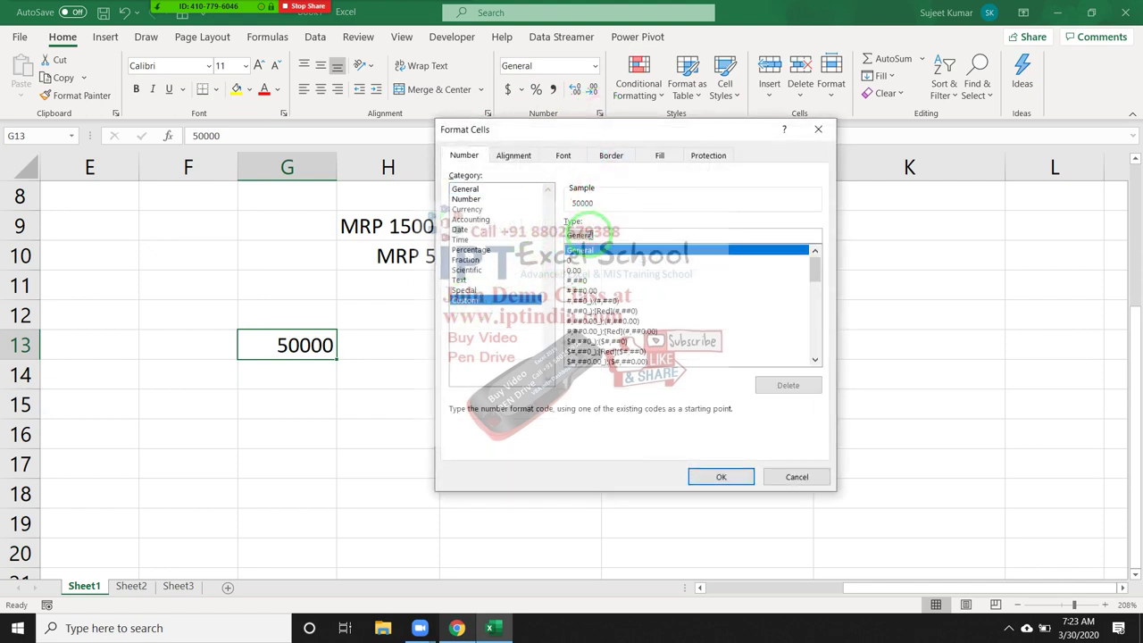
pyautogui.write('#,')
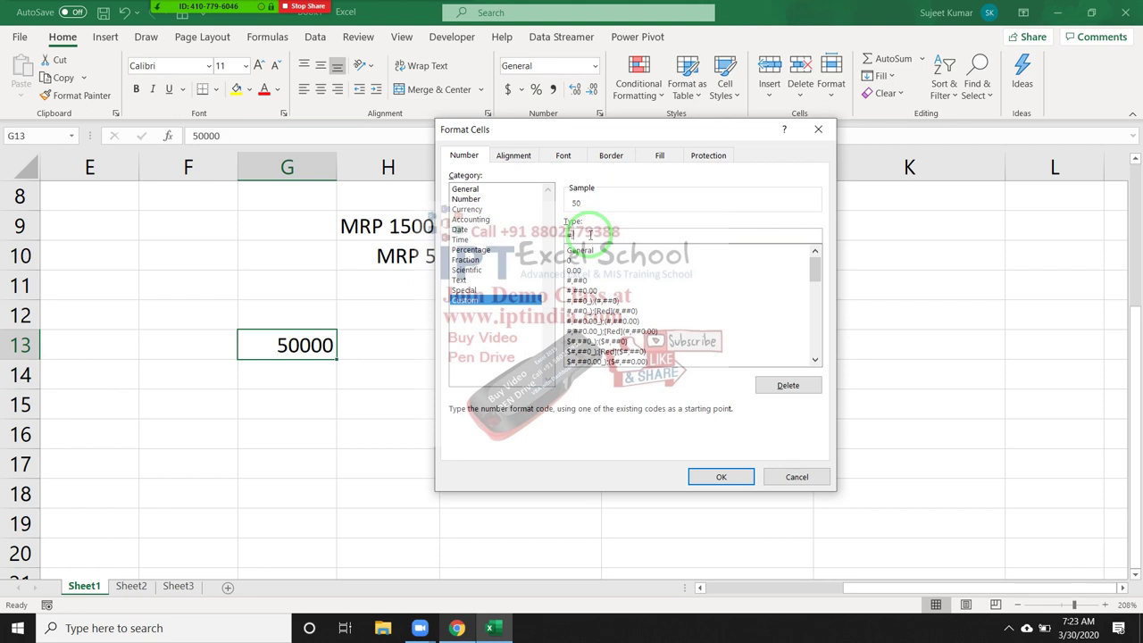
pyautogui.write('###')
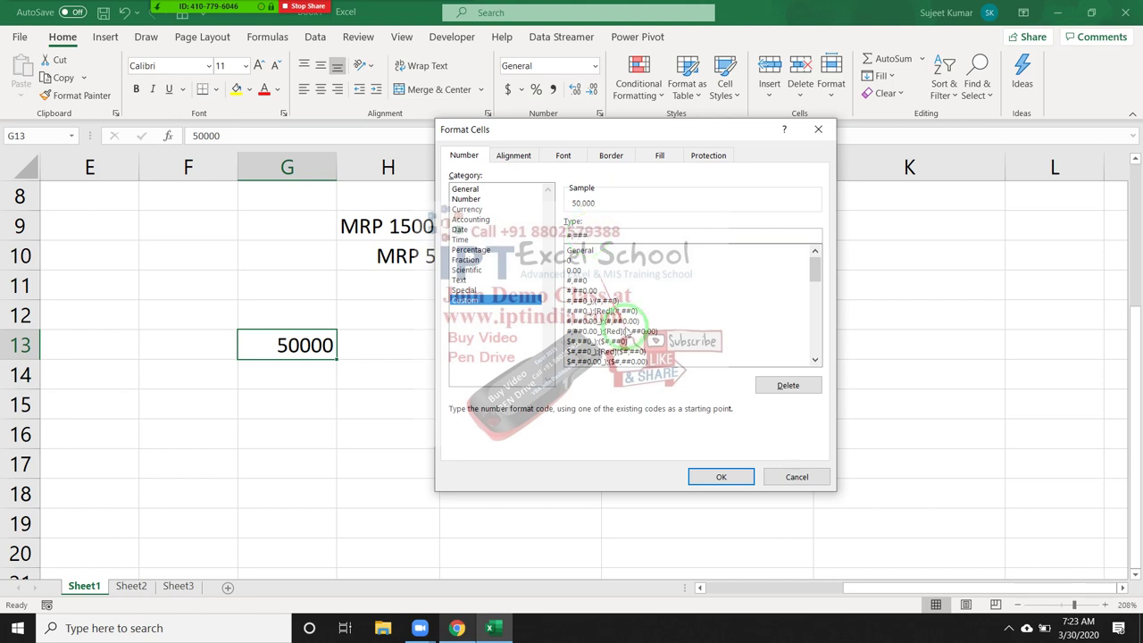
pyautogui.click(719, 474)
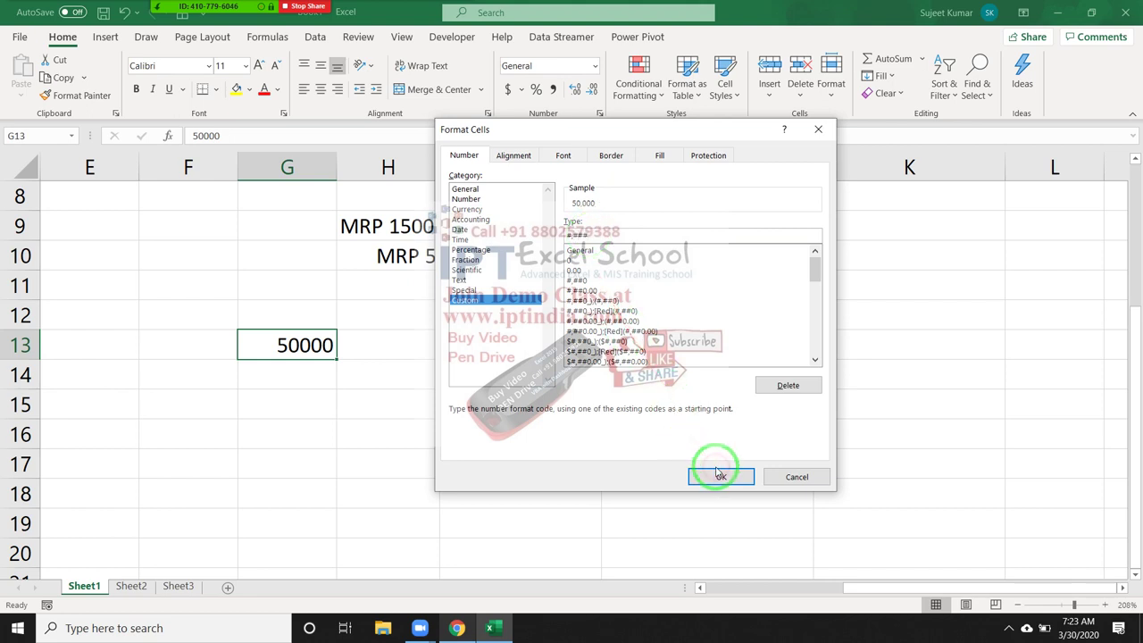
pyautogui.click(719, 474)
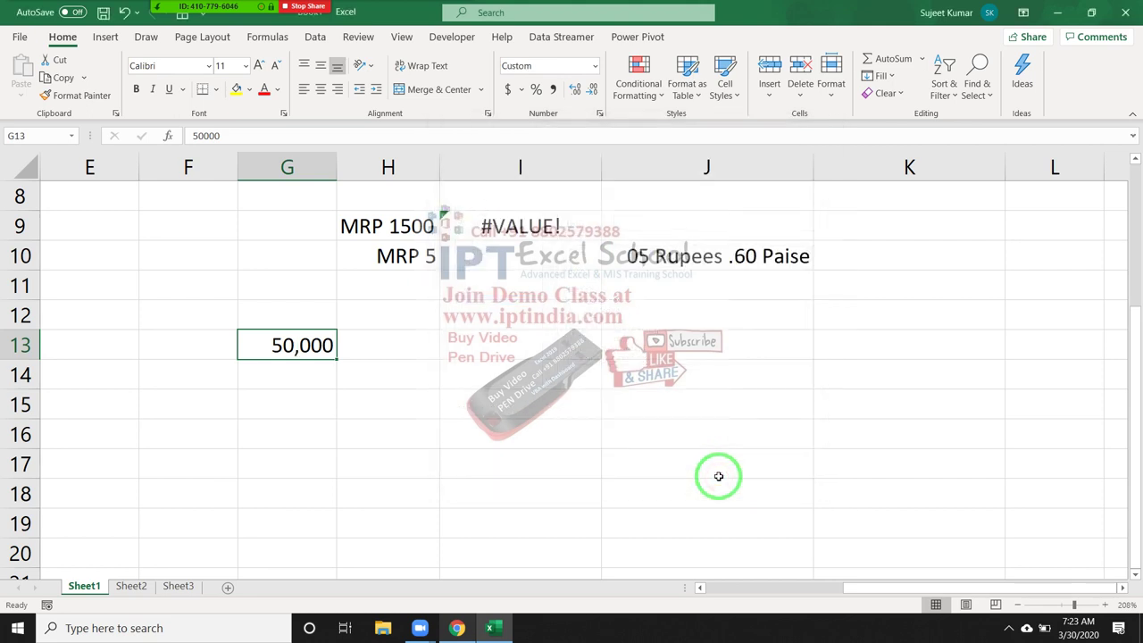
# Change G13's format code to # "K" so it displays 50 K.
pyautogui.click(599, 115)
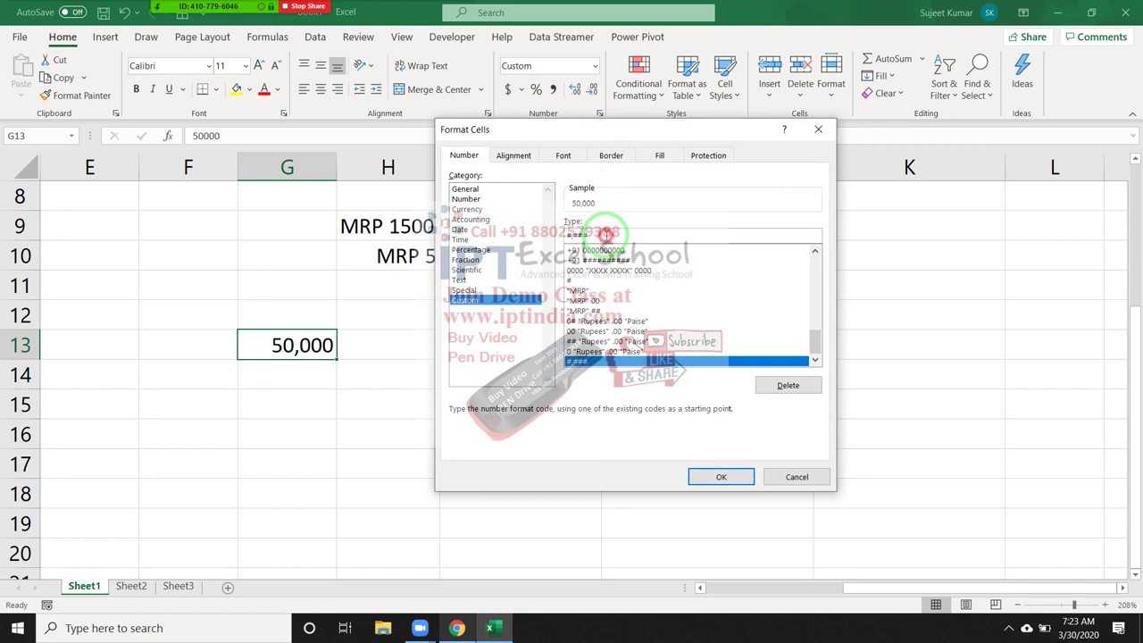
pyautogui.click(605, 234)
pyautogui.press('BackSpace')
pyautogui.press('BackSpace')
pyautogui.press('BackSpace')
pyautogui.press('BackSpace')
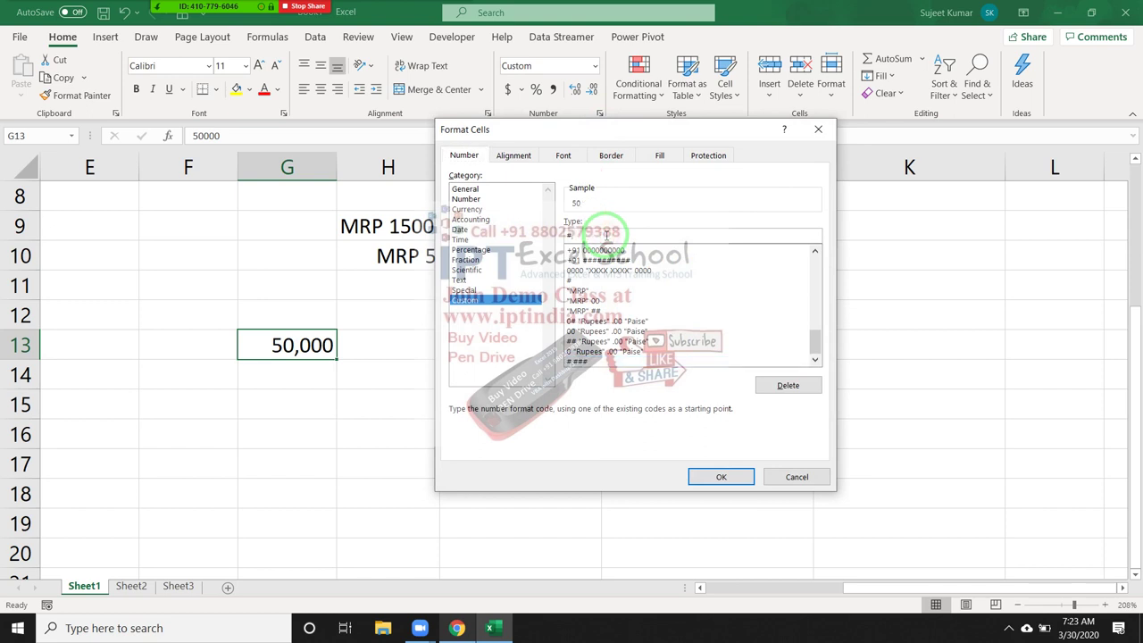
pyautogui.write('R')
pyautogui.press('Return')
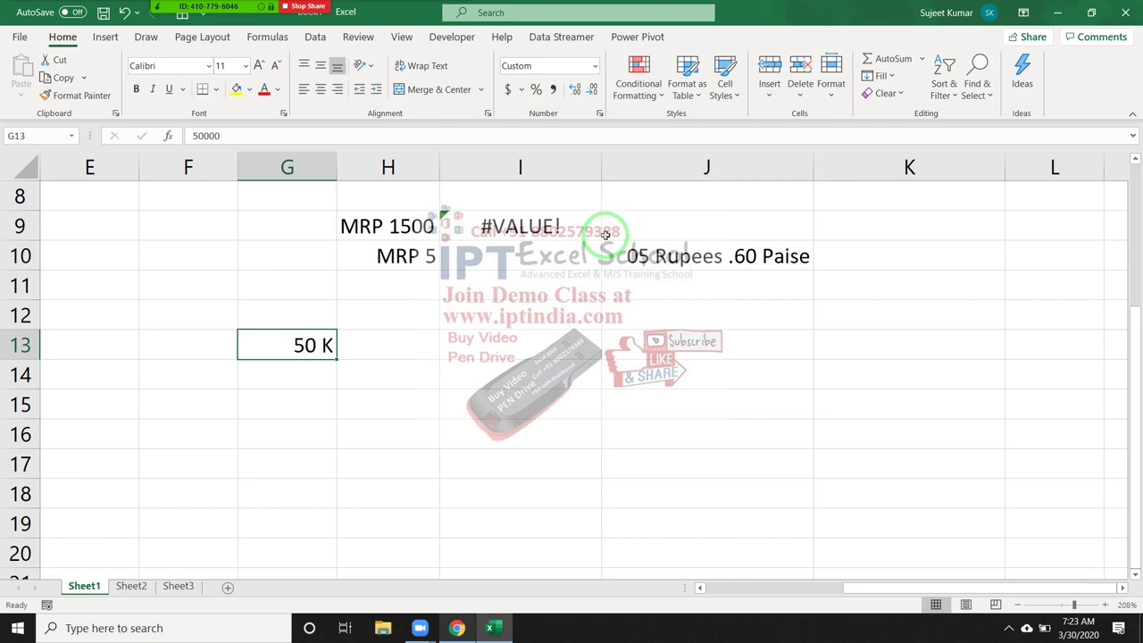
pyautogui.press('Left')
pyautogui.press('Down')
# Enter 1520000 in G14 and apply the custom format 0.00,, so it displays 1.52.
pyautogui.press('Right')
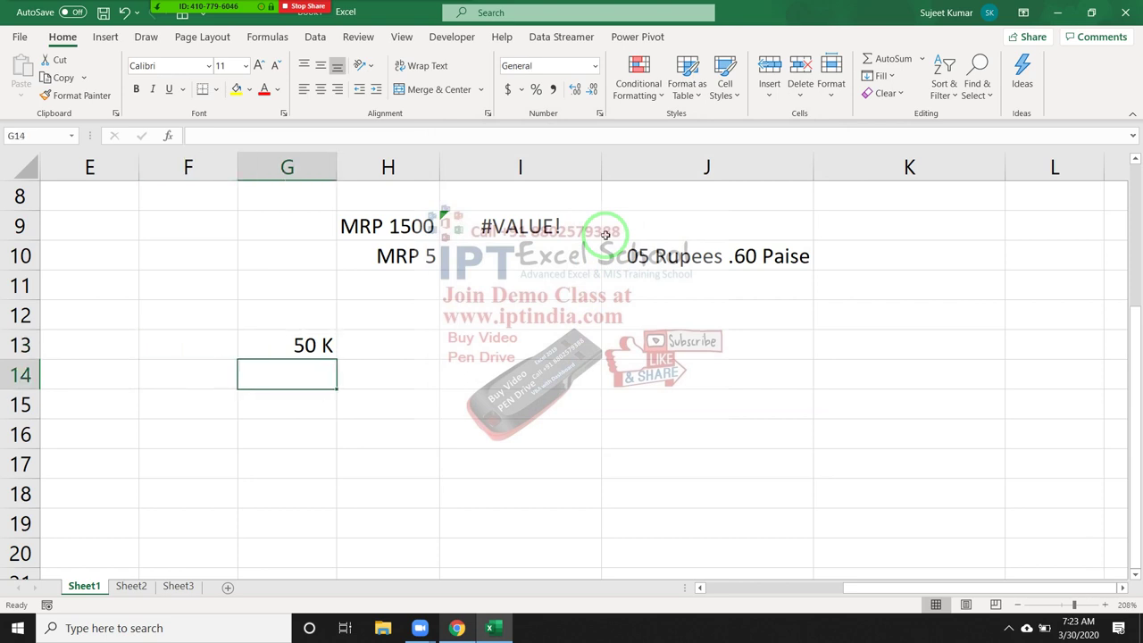
pyautogui.write('15200')
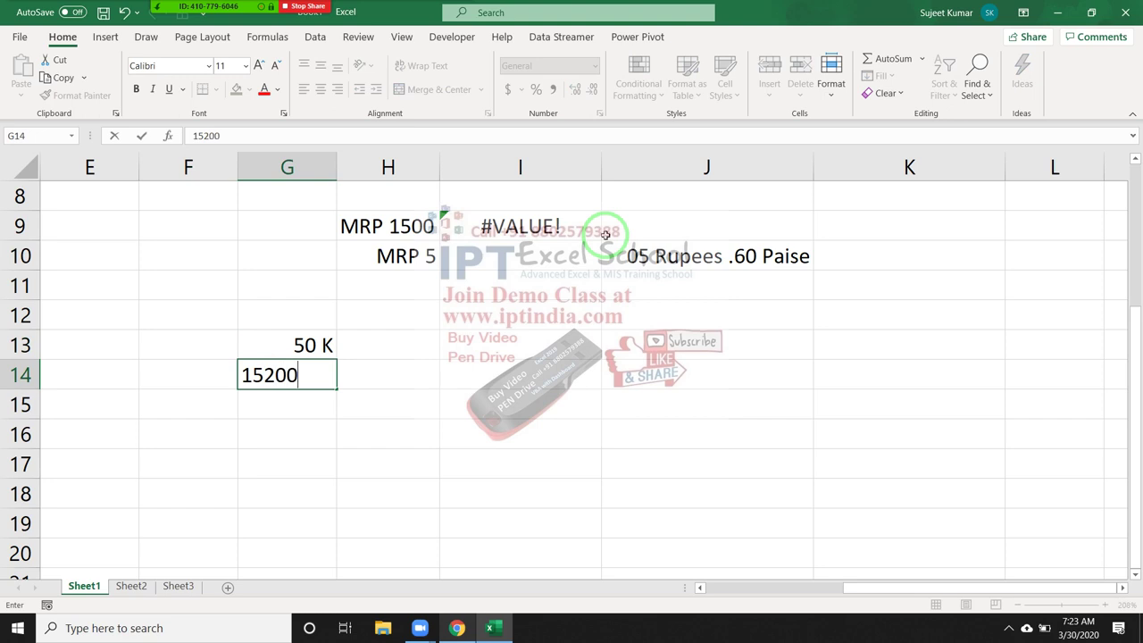
pyautogui.write('00')
pyautogui.press('Return')
pyautogui.press('Up')
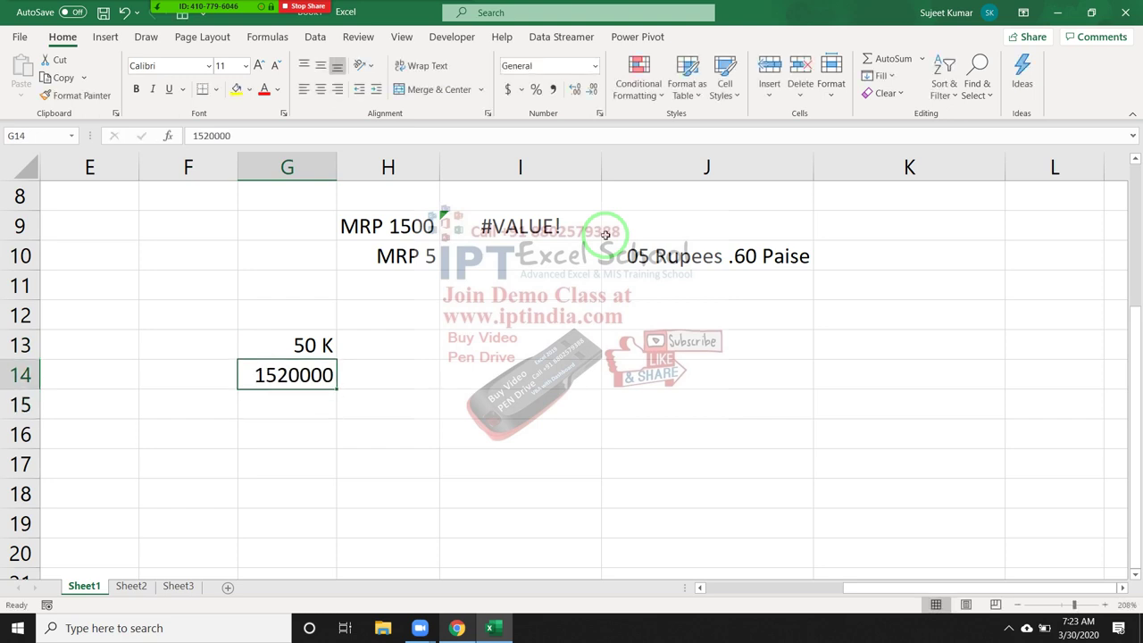
pyautogui.click(599, 114)
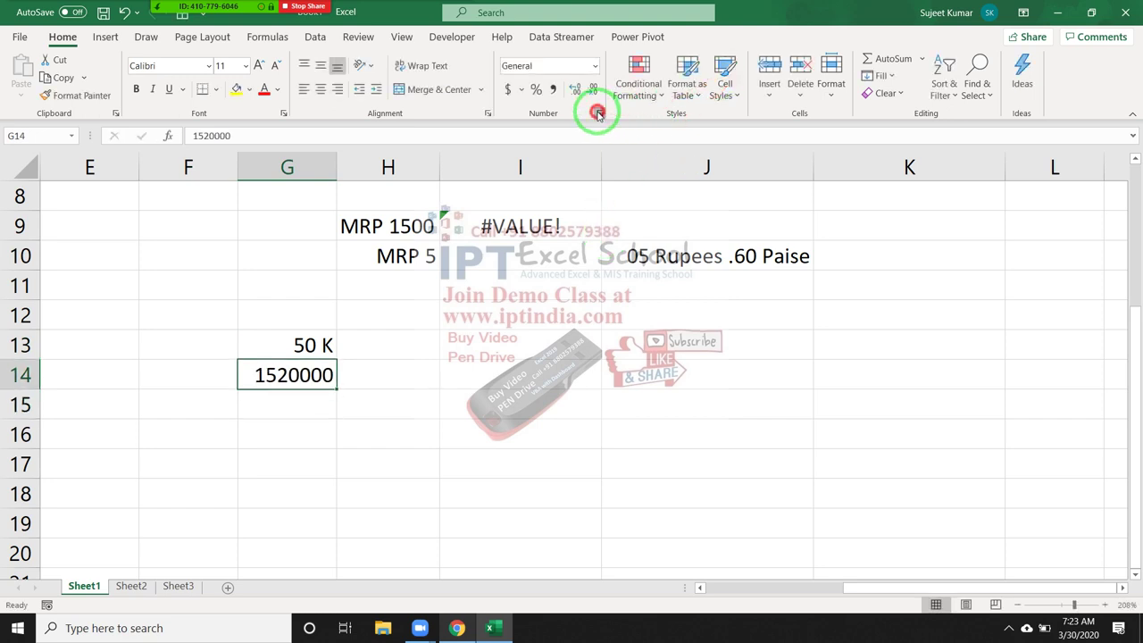
pyautogui.click(479, 300)
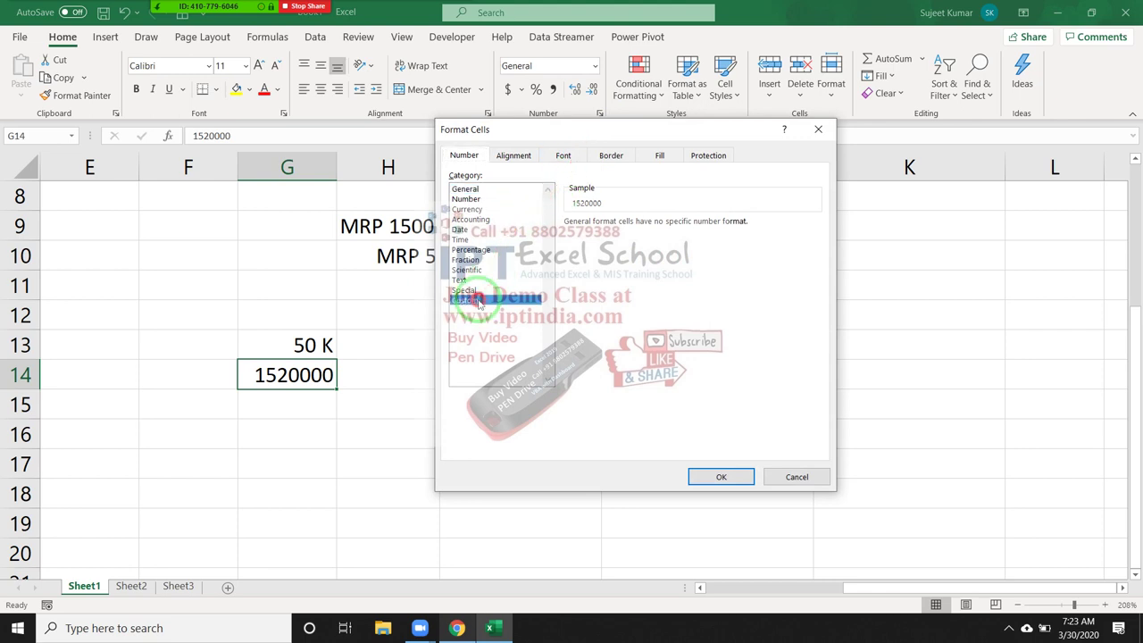
pyautogui.doubleClick(578, 234)
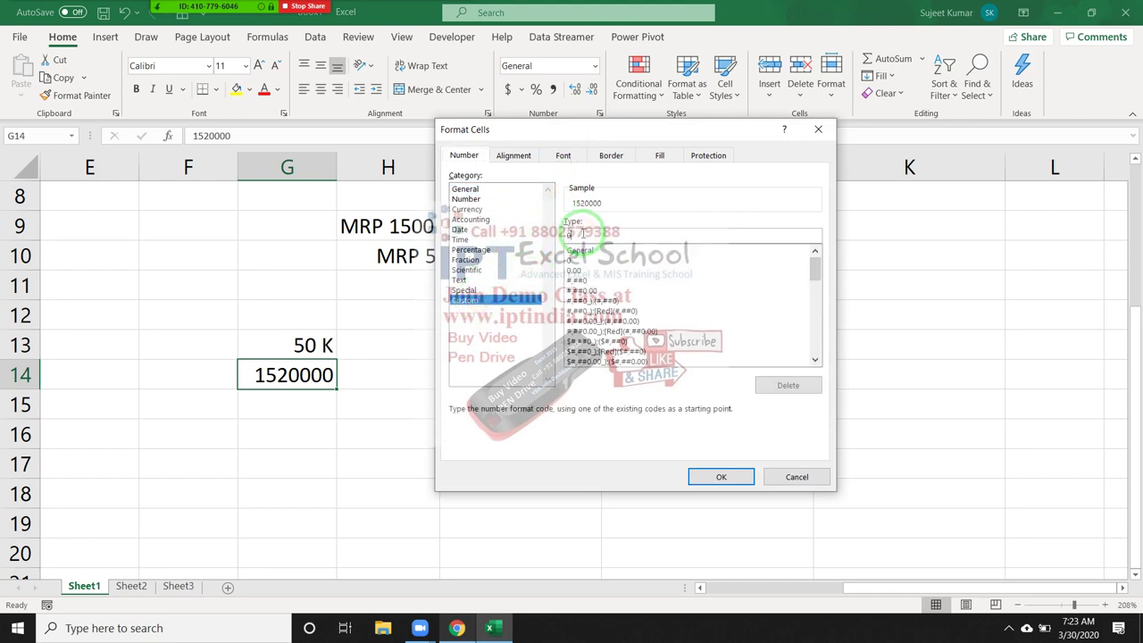
pyautogui.write('0.00')
pyautogui.write(',')
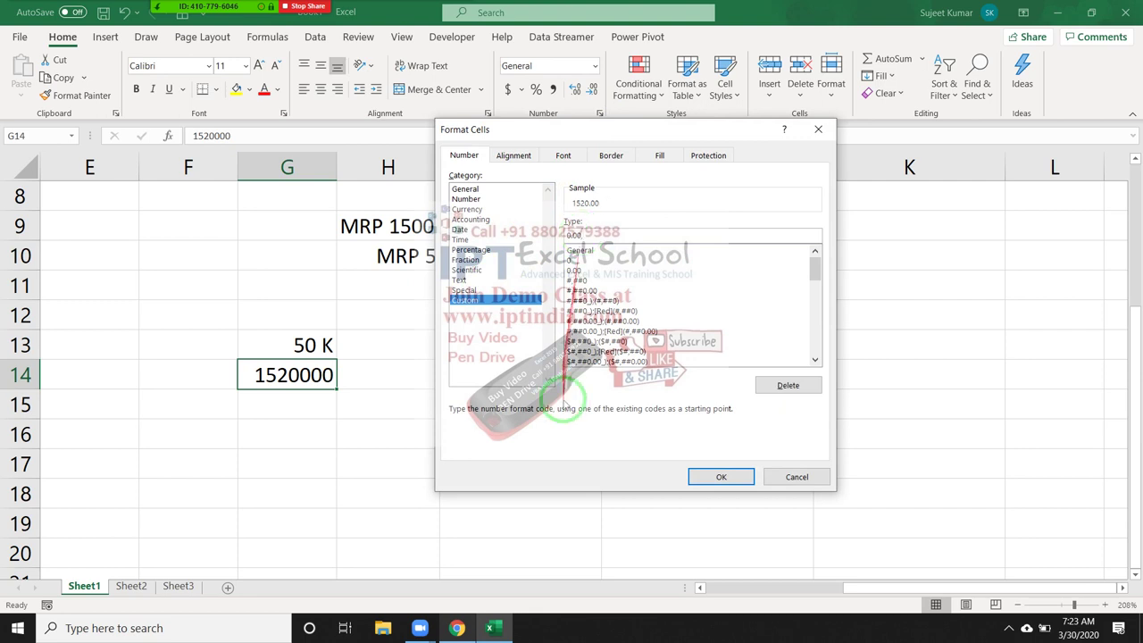
pyautogui.write(',')
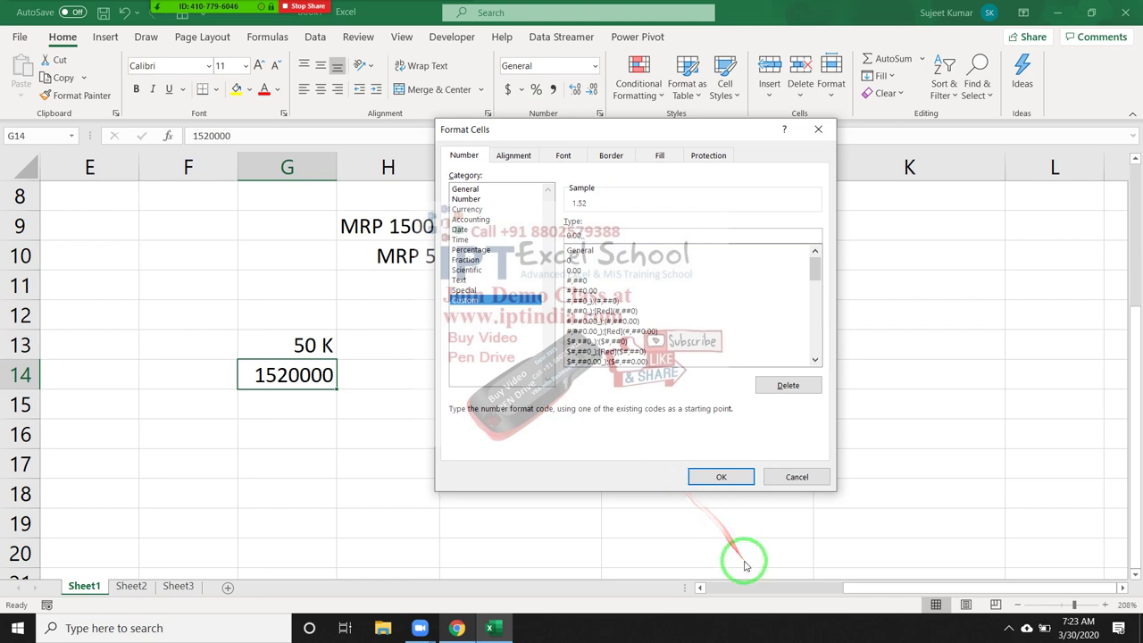
pyautogui.click(722, 476)
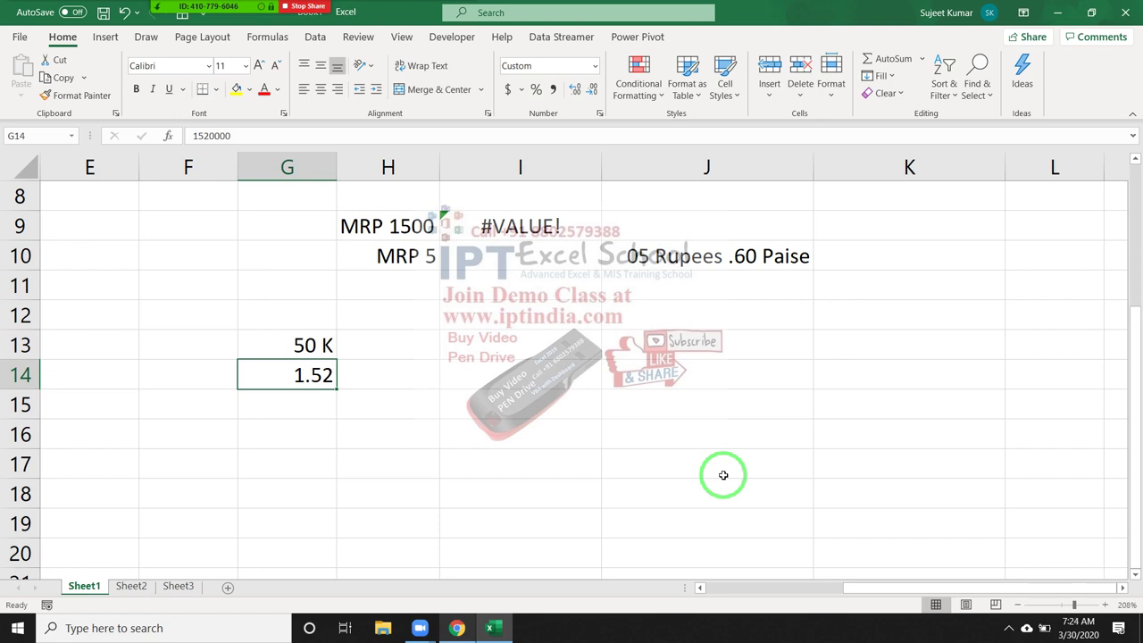
pyautogui.press('Return')
pyautogui.press('Up')
pyautogui.press('Return')
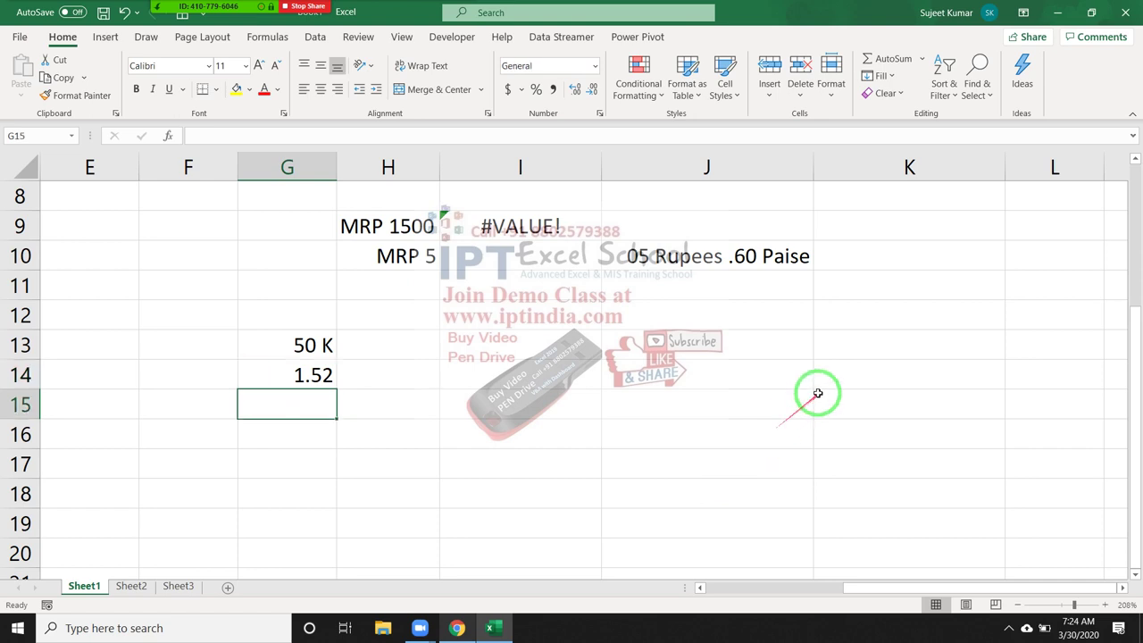
# Insert today's date into G16 with Ctrl+;.
pyautogui.click(600, 115)
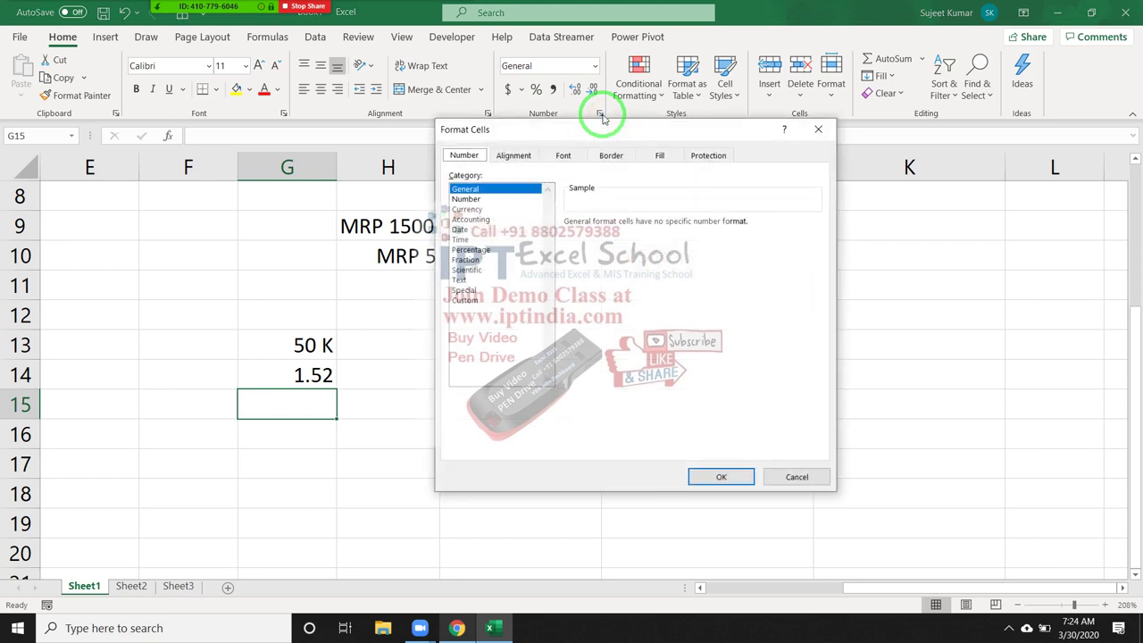
pyautogui.press('Escape')
pyautogui.click(353, 434)
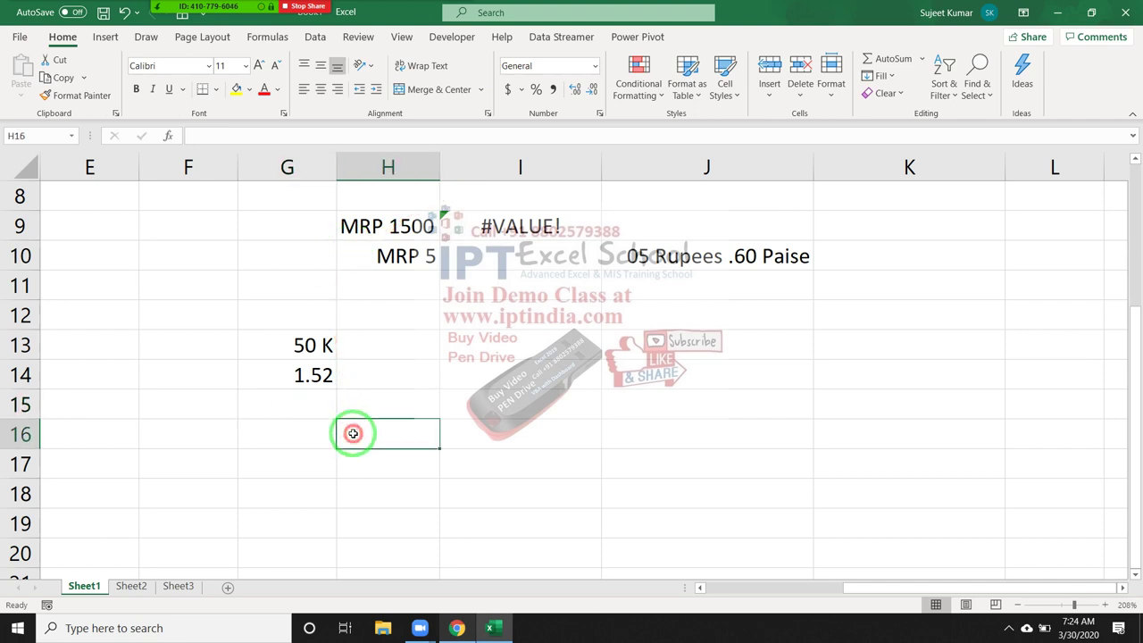
pyautogui.click(319, 438)
pyautogui.hotkey('ctrl', ';')
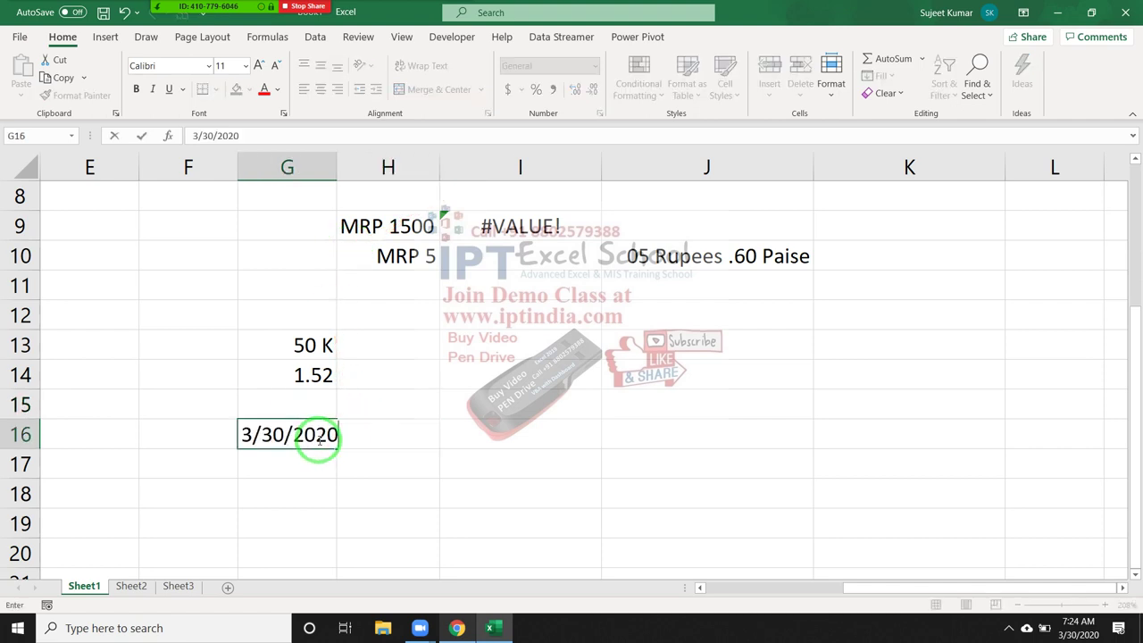
pyautogui.click(312, 459)
# Format G16 with custom code mmmm dddd, ,dd yyy to show March Monday, ,30 2020.
pyautogui.click(311, 434)
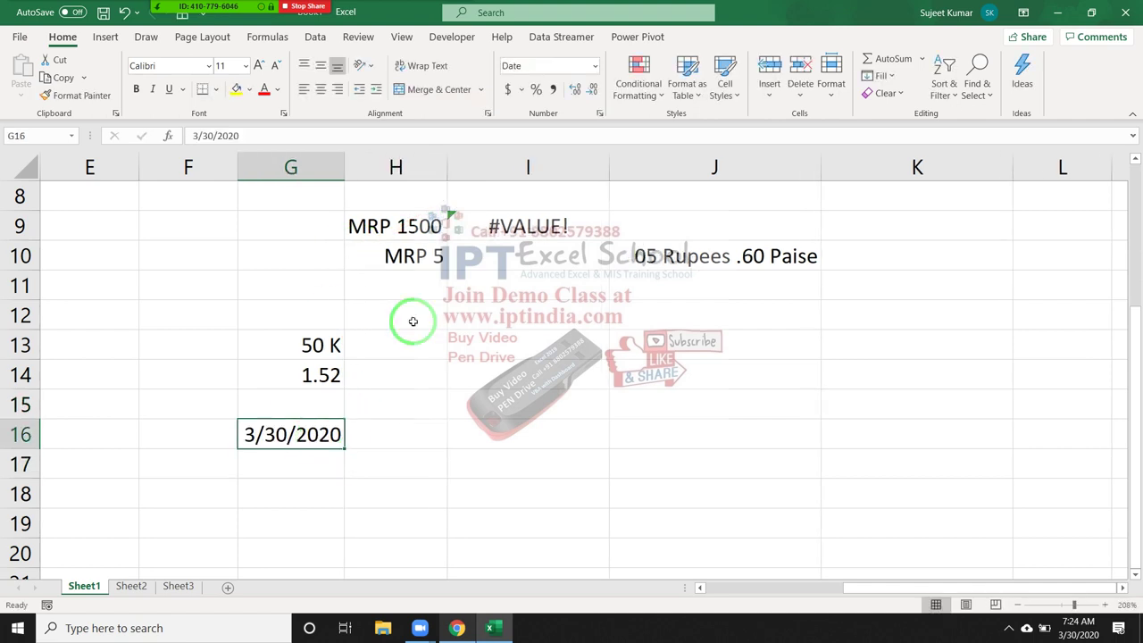
pyautogui.click(599, 113)
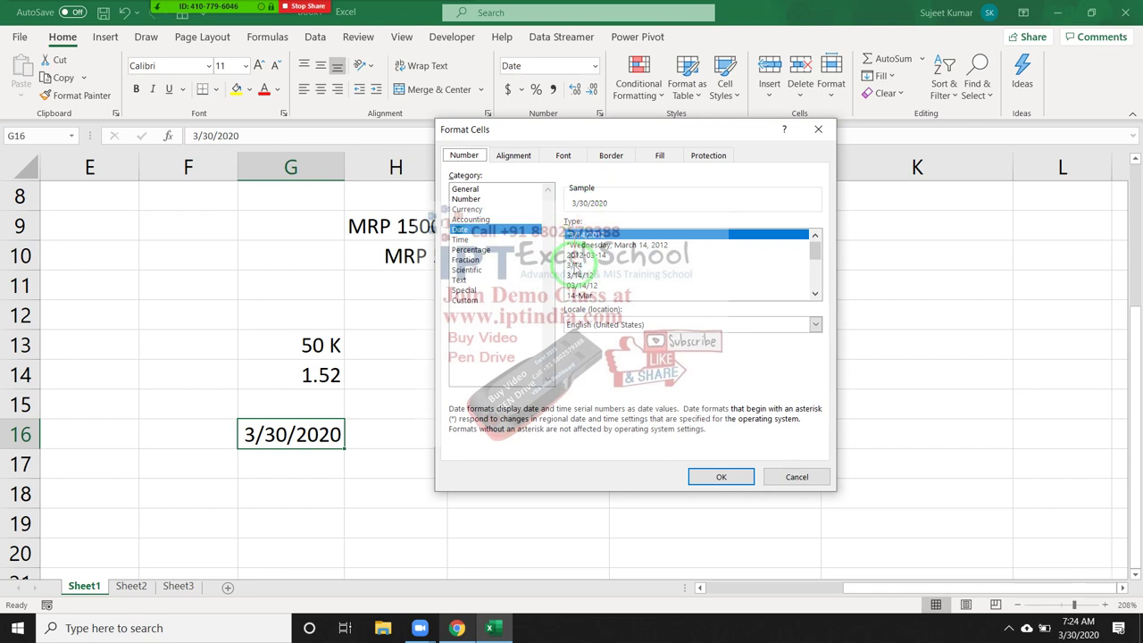
pyautogui.click(467, 300)
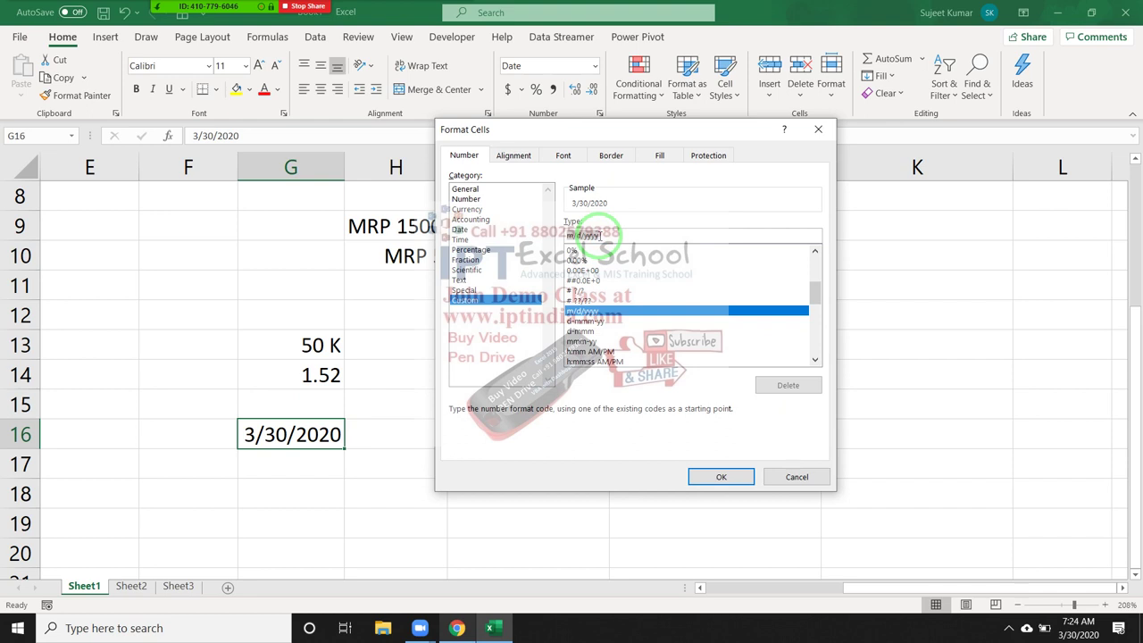
pyautogui.press('BackSpace')
pyautogui.press('BackSpace')
pyautogui.press('BackSpace')
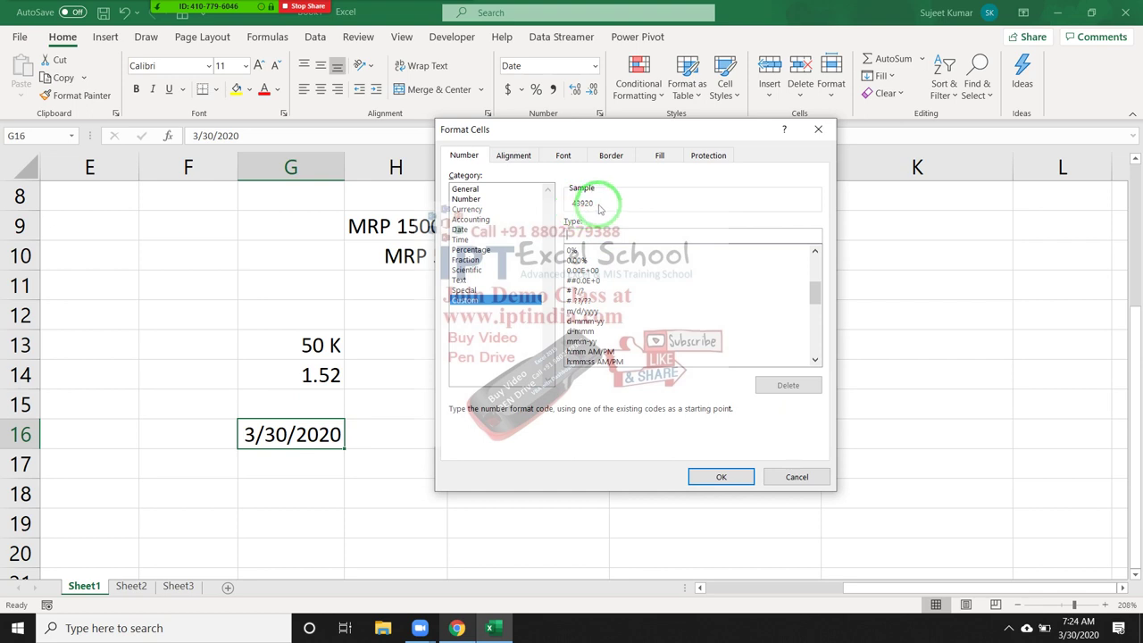
pyautogui.write('m')
pyautogui.write('m')
pyautogui.write('m')
pyautogui.write('m')
pyautogui.write('m')
pyautogui.press('BackSpace')
pyautogui.write('d')
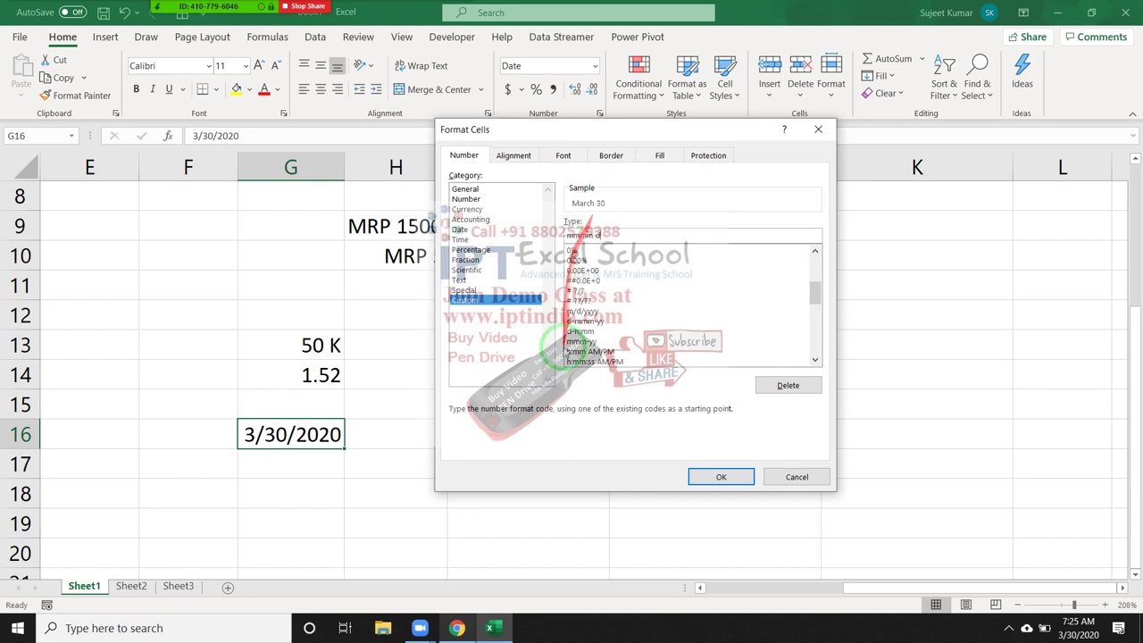
pyautogui.write('d')
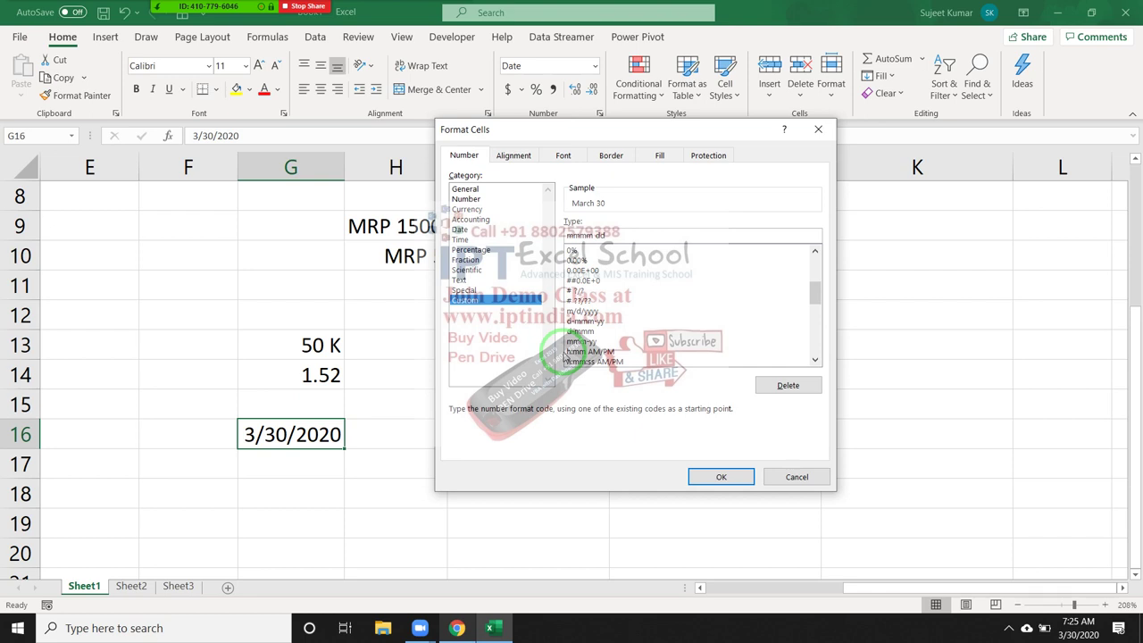
pyautogui.write('dd')
pyautogui.write(', ,d')
pyautogui.write('d ')
pyautogui.write('yyy')
pyautogui.press('Return')
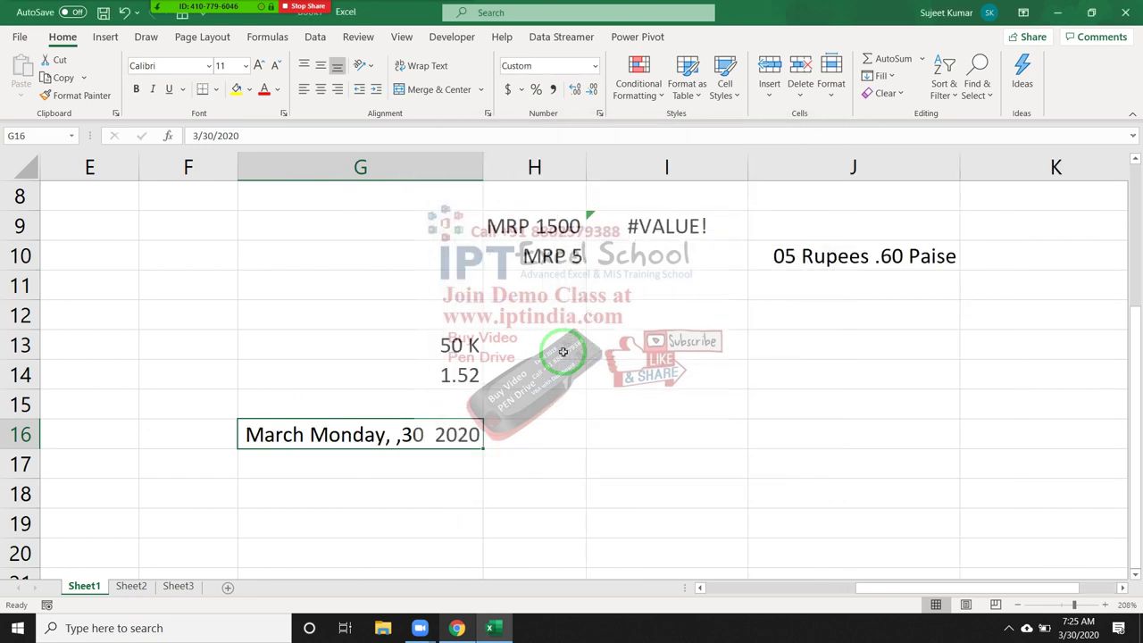
# Enter the time 10:30 in G17.
pyautogui.press('Down')
pyautogui.write('10')
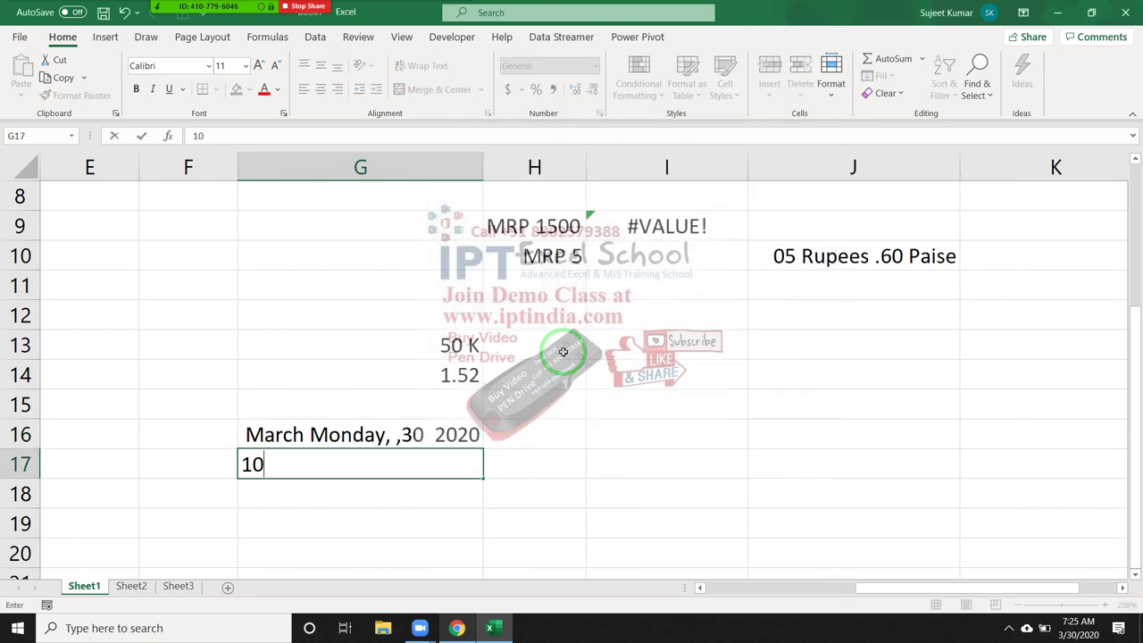
pyautogui.write(':30')
pyautogui.press('Return')
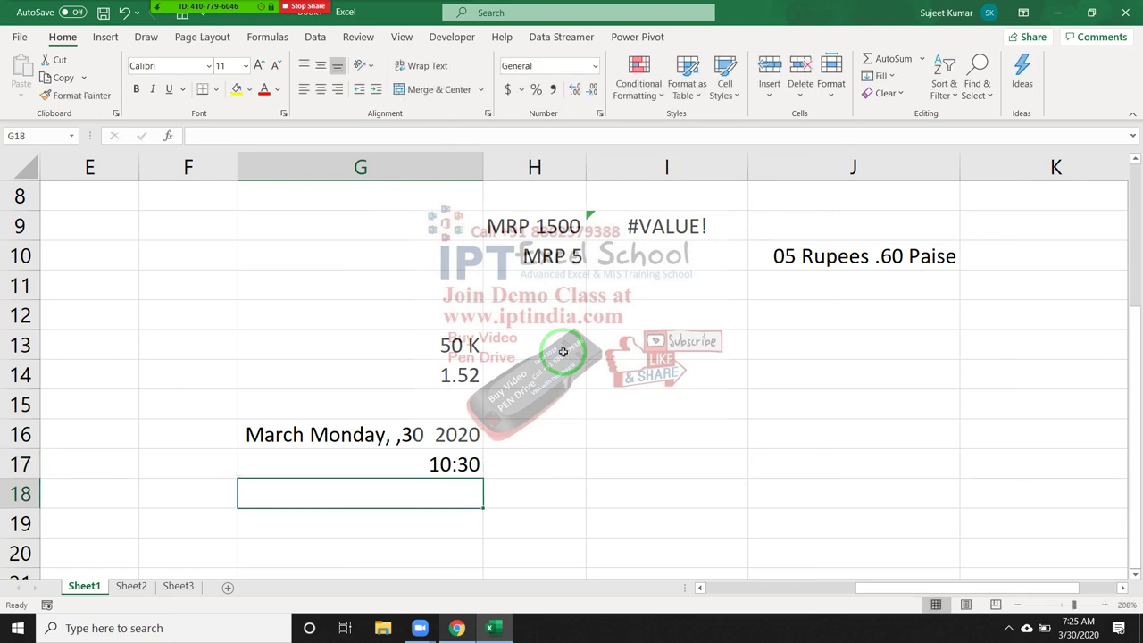
pyautogui.press('Up')
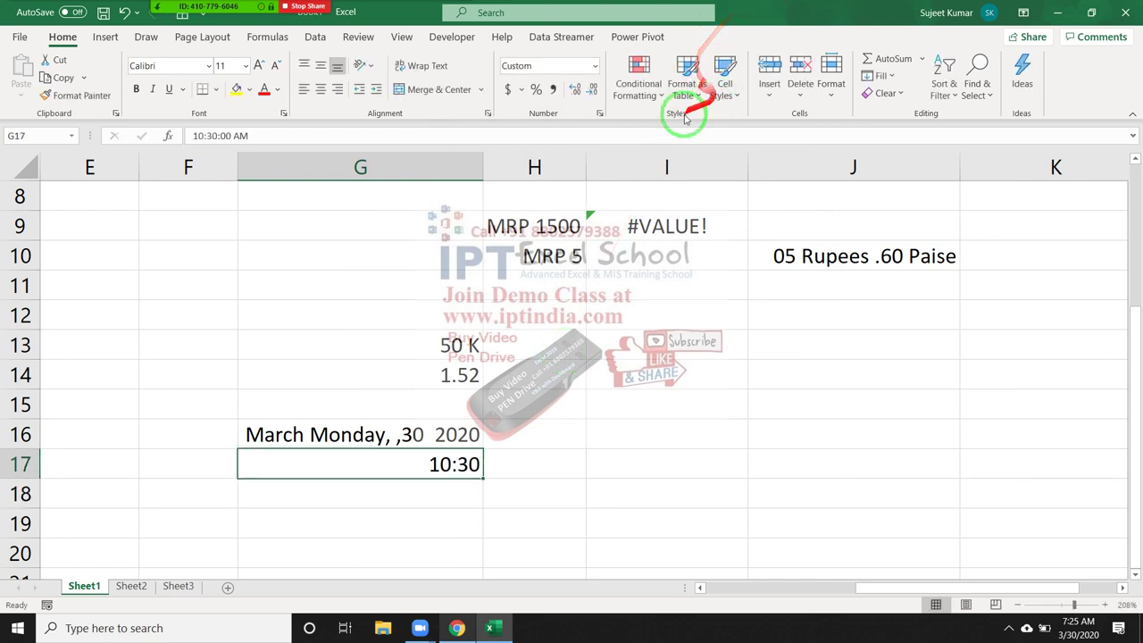
# Replace G17's h:mm code with h:M:S AM/PM so it shows 10:30:0 AM.
pyautogui.click(599, 114)
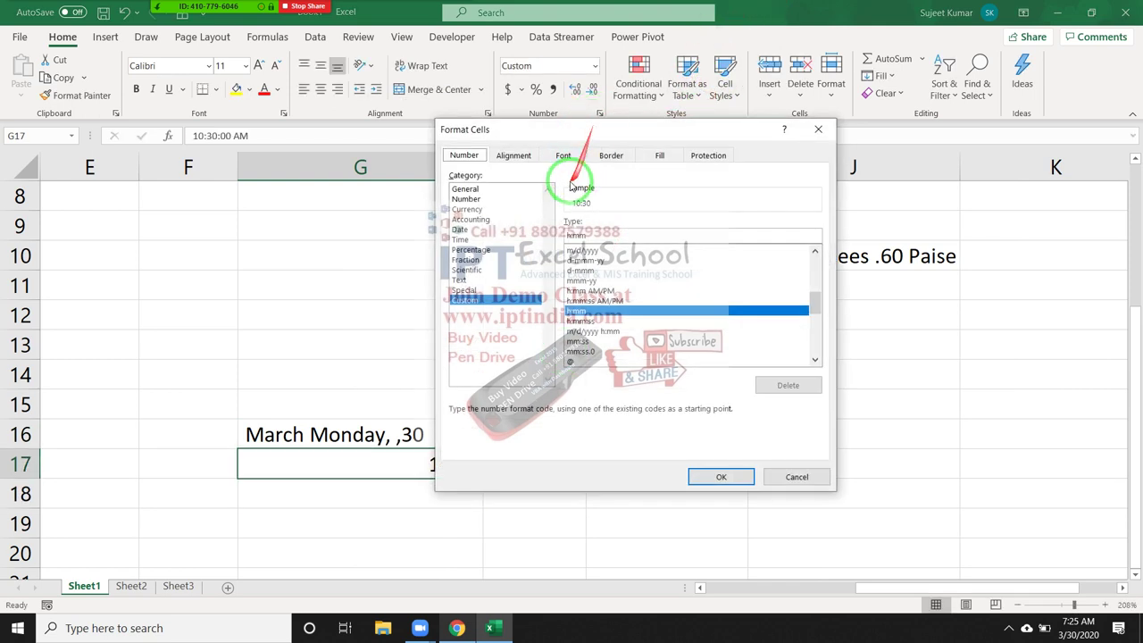
pyautogui.click(622, 232)
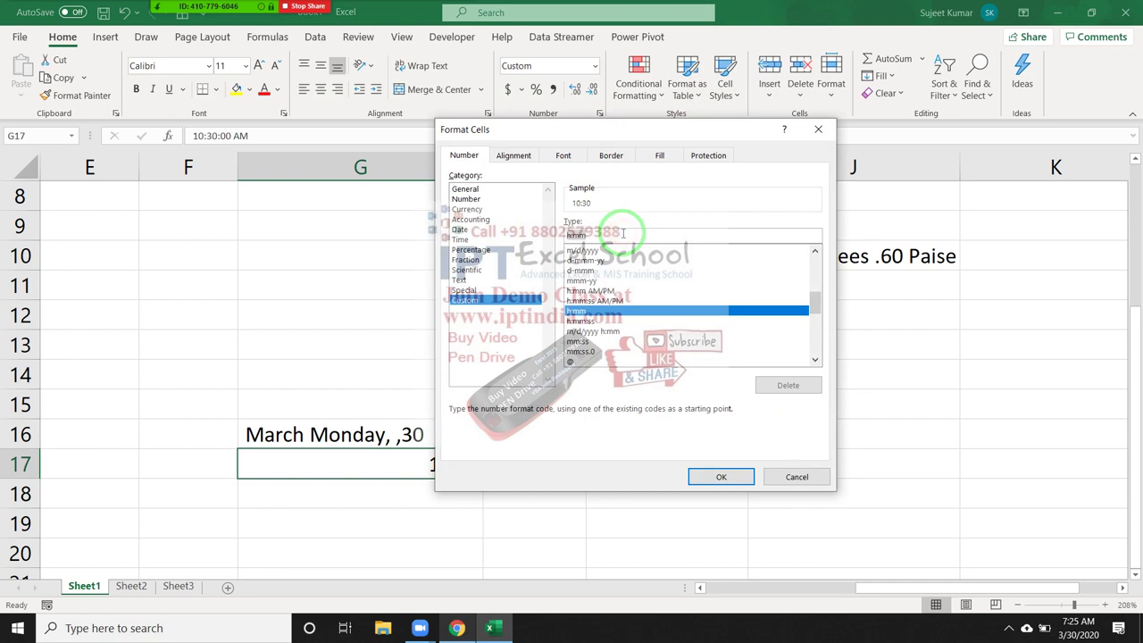
pyautogui.press('BackSpace')
pyautogui.press('BackSpace')
pyautogui.press('BackSpace')
pyautogui.write('h:')
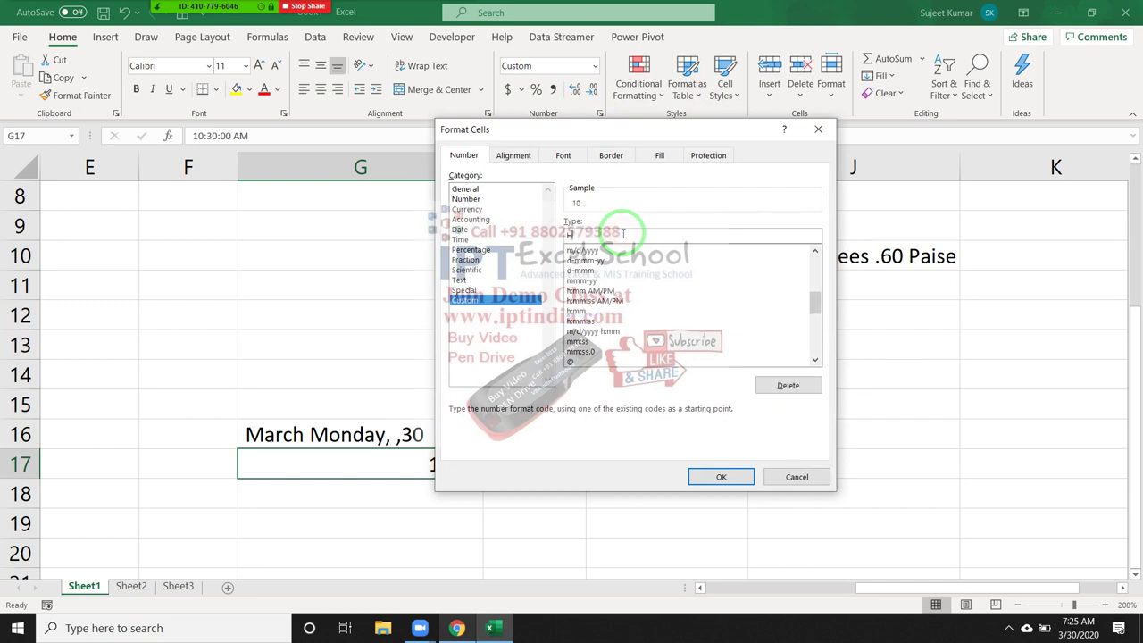
pyautogui.write('M:')
pyautogui.write('S AM/')
pyautogui.write('P')
pyautogui.write('M')
pyautogui.press('Return')
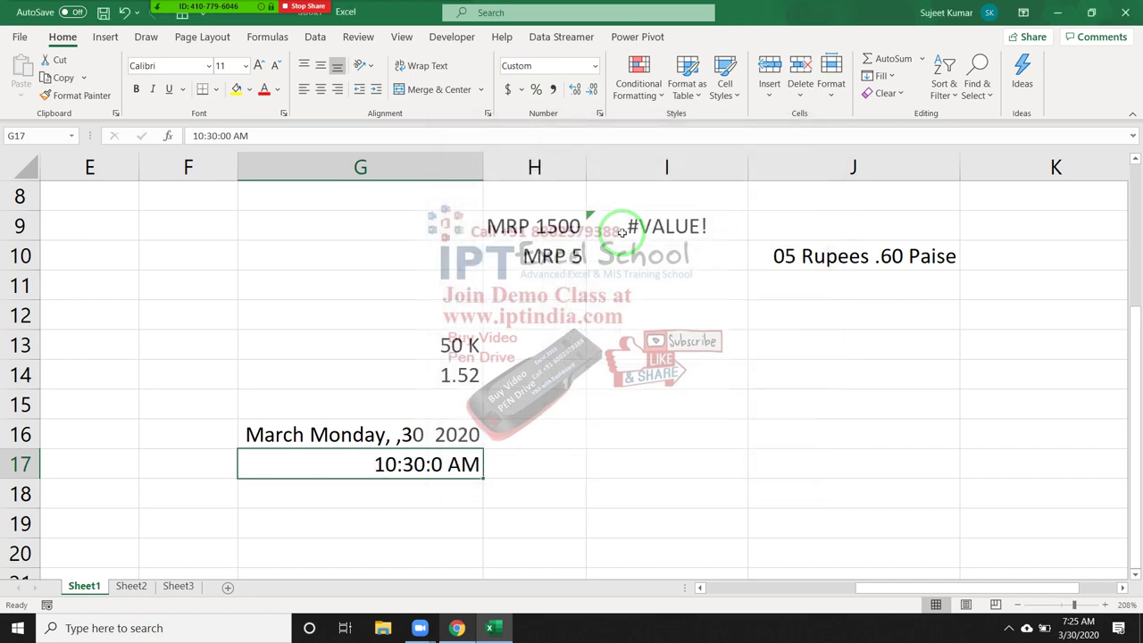
# Type the time 4:20 into G19, correcting a mistyped 45 first.
pyautogui.press('Down')
pyautogui.press('Down')
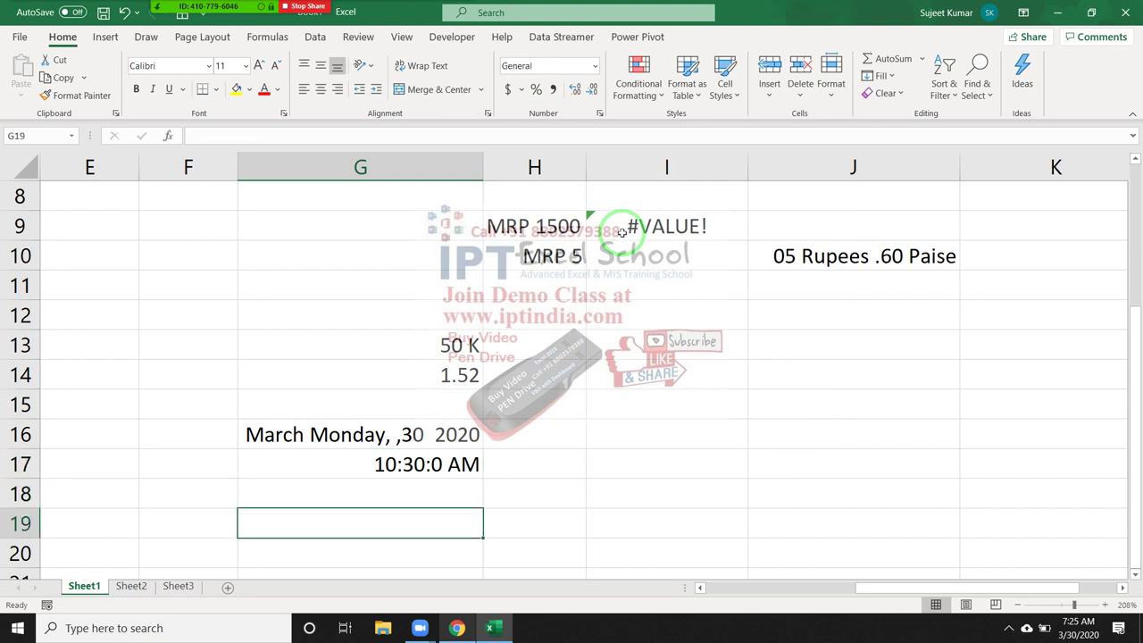
pyautogui.press('Down')
pyautogui.press('Down')
pyautogui.press('Up')
pyautogui.press('Up')
pyautogui.press('Up')
pyautogui.press('Down')
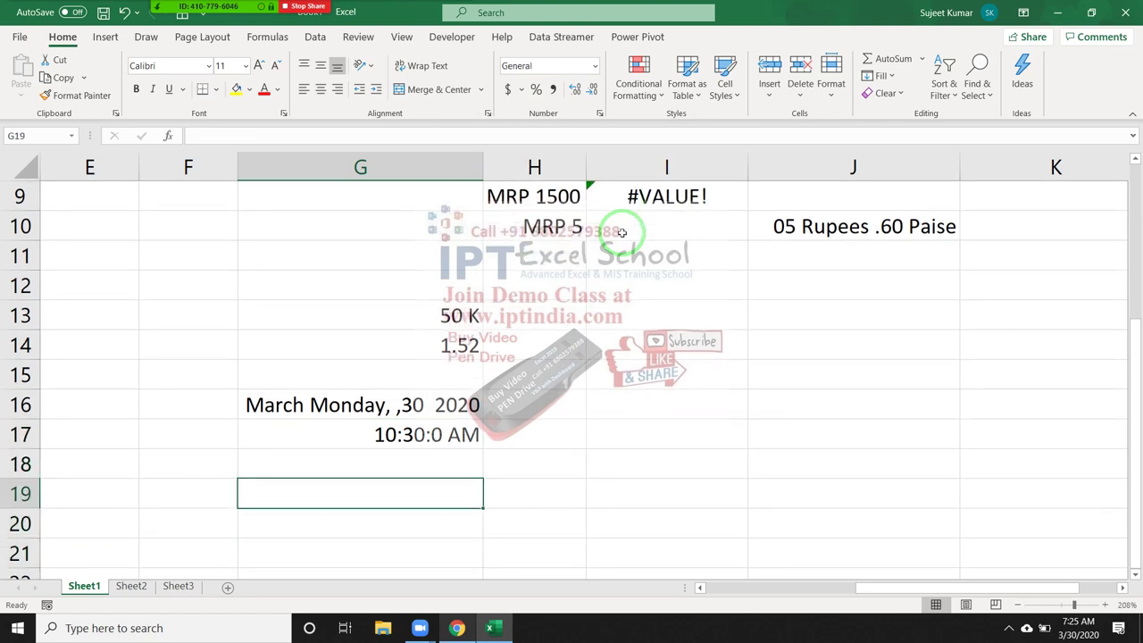
pyautogui.write('45')
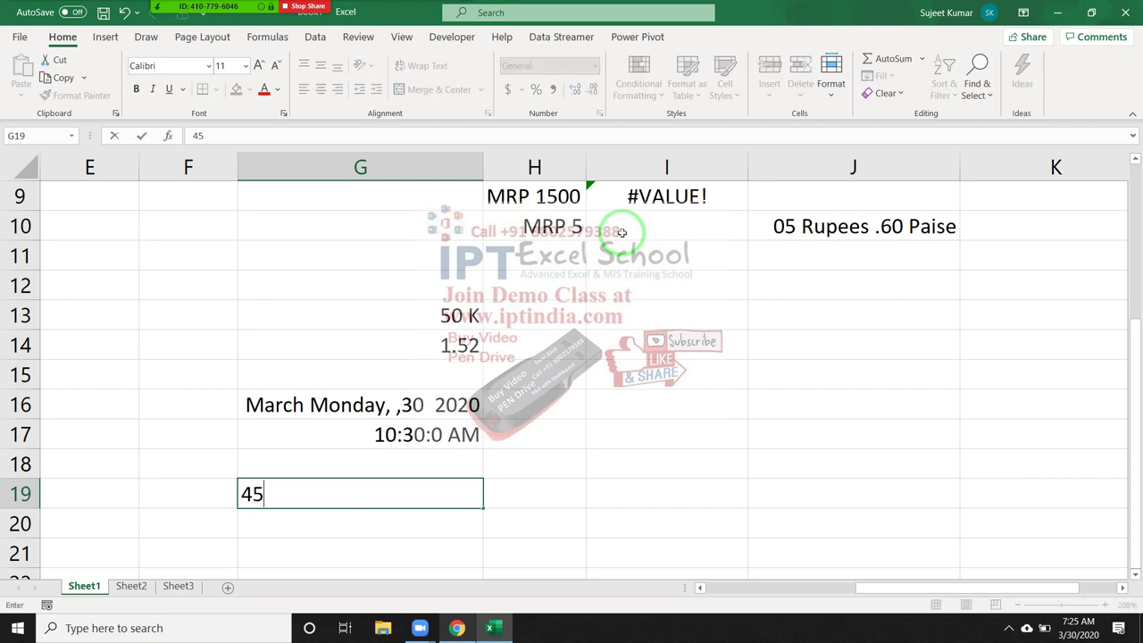
pyautogui.press('BackSpace')
pyautogui.press('BackSpace')
pyautogui.write('4:')
pyautogui.write('20')
pyautogui.press('Return')
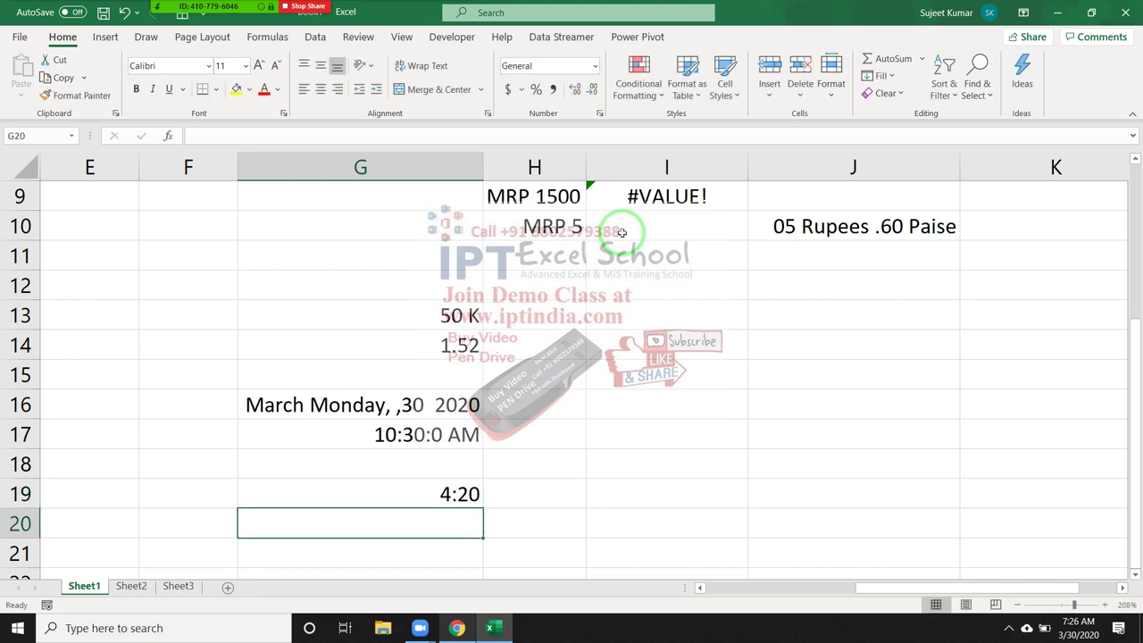
pyautogui.press('Up')
pyautogui.press('Down')
pyautogui.press('Up')
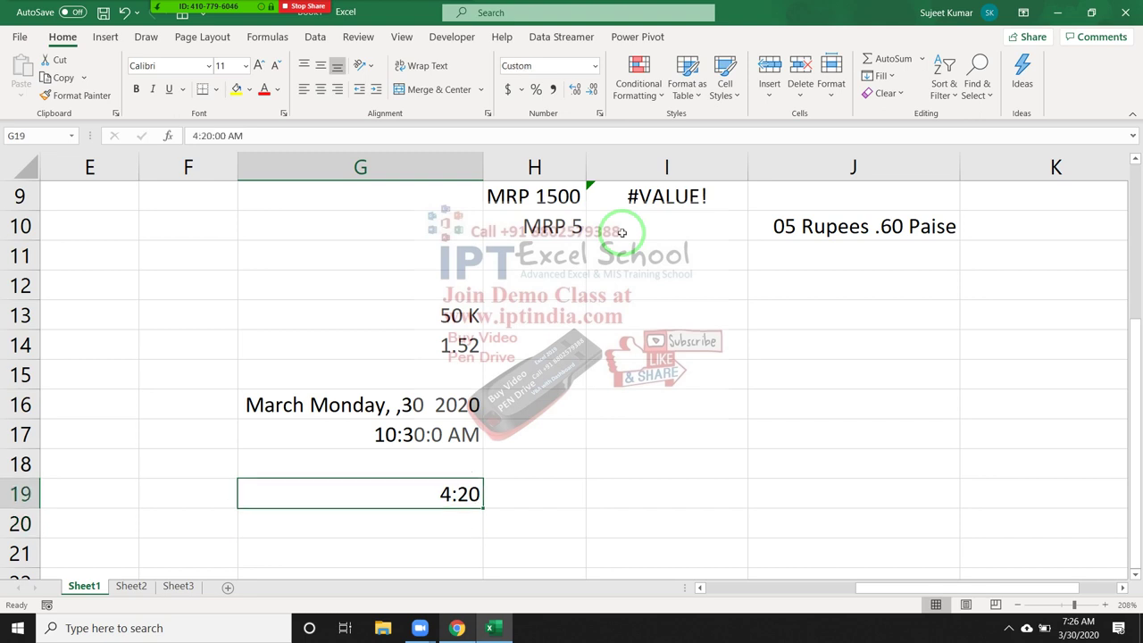
# Replace G19's h:mm code with [m] so 4:20 displays as 260 minutes.
pyautogui.click(600, 115)
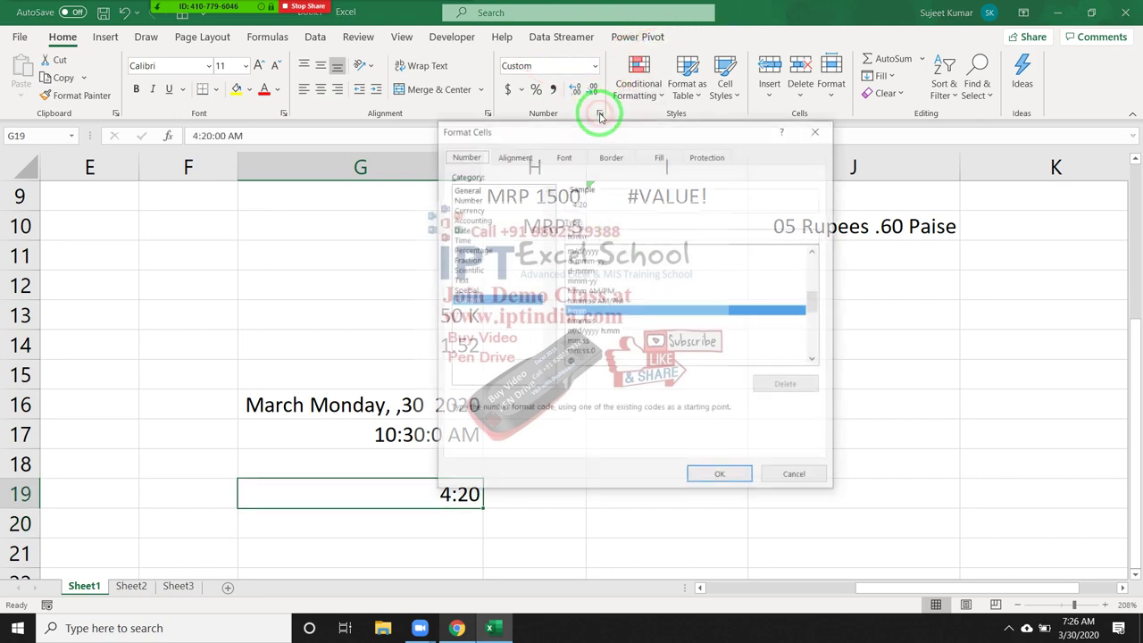
pyautogui.click(574, 237)
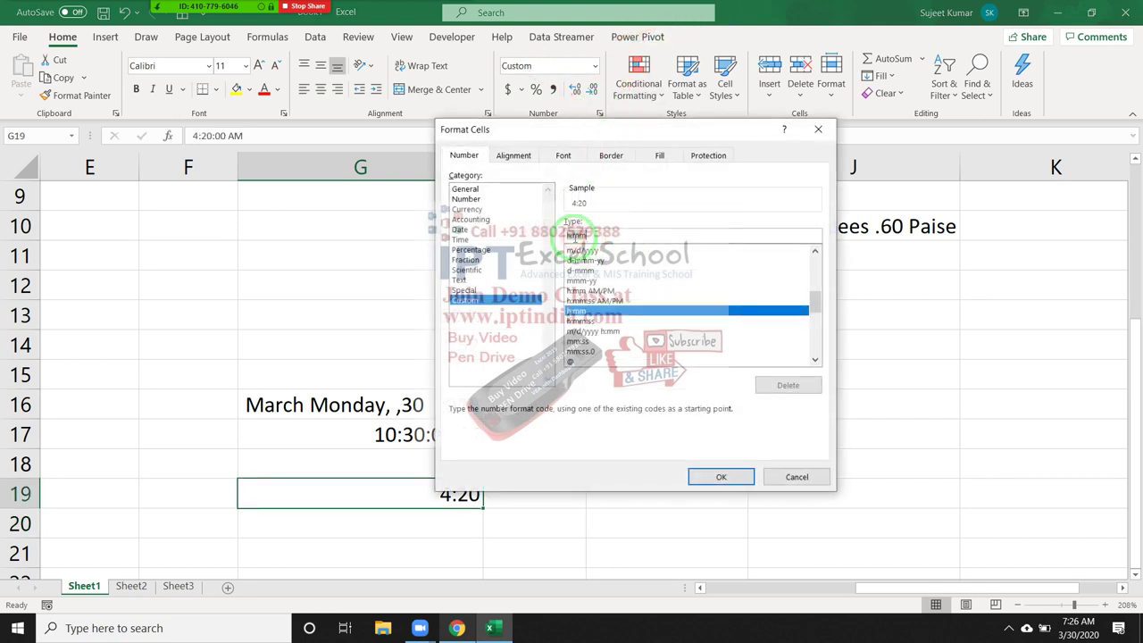
pyautogui.press('BackSpace')
pyautogui.press('BackSpace')
pyautogui.press('BackSpace')
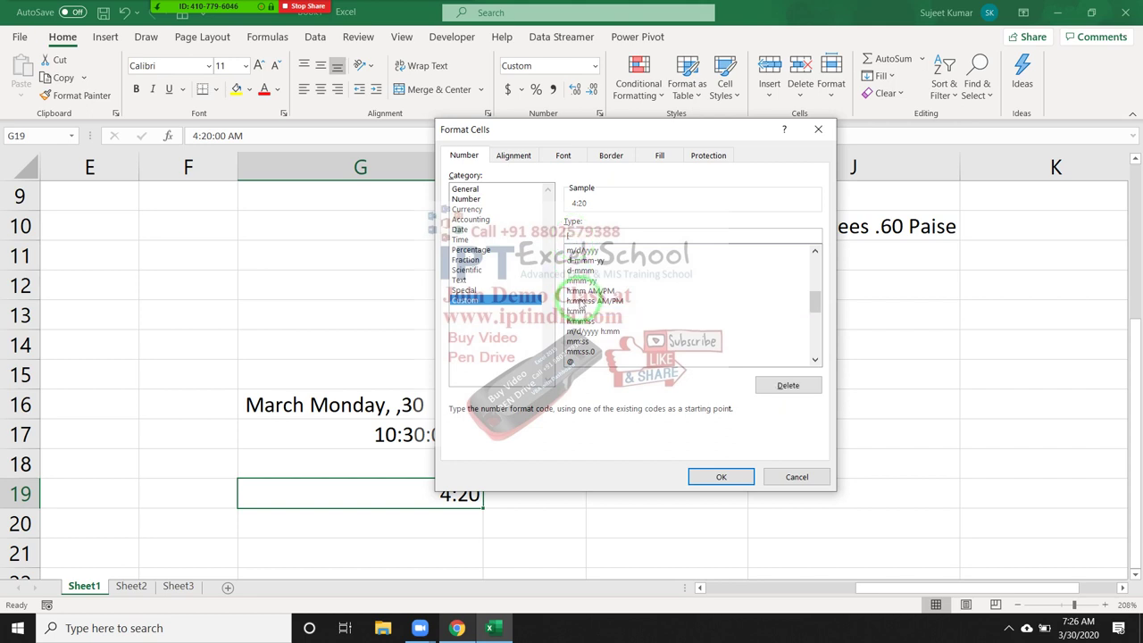
pyautogui.write('[')
pyautogui.write('m]]')
pyautogui.click(720, 477)
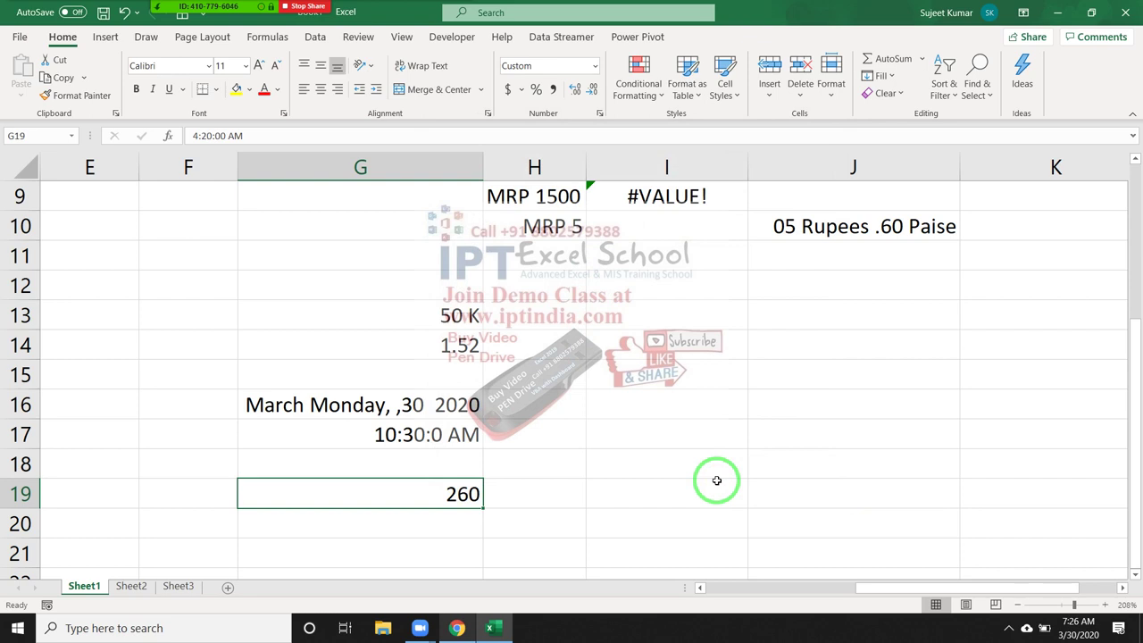
pyautogui.click(526, 504)
# Enter =TEXT(G19,"[m]") in H19, adding the missing quotes, so it returns 260.
pyautogui.write('=te')
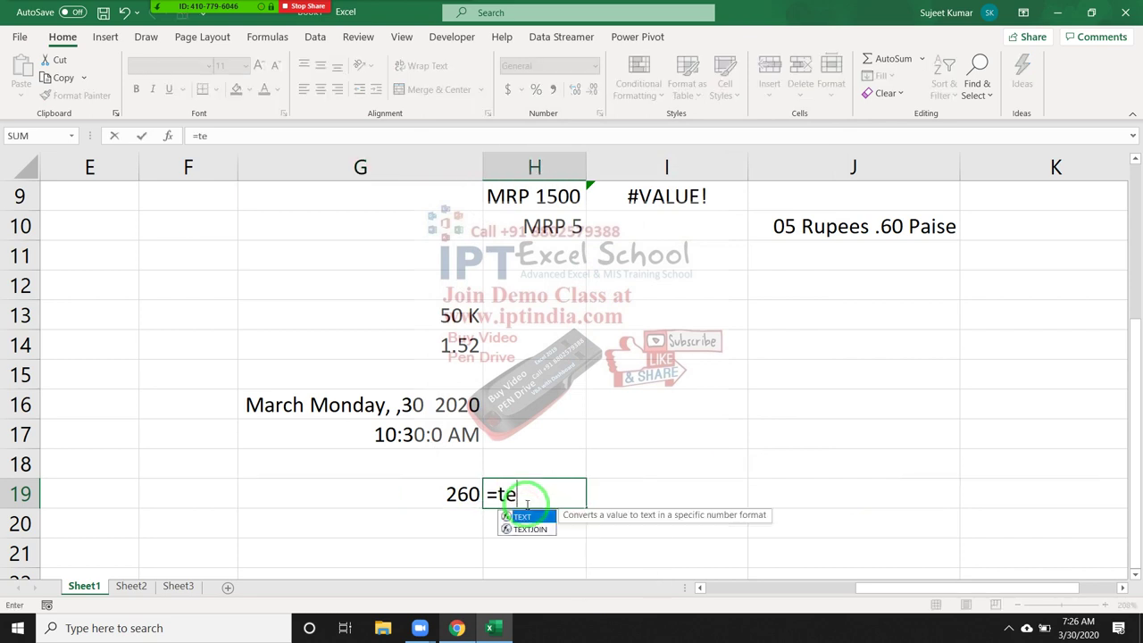
pyautogui.press('Tab')
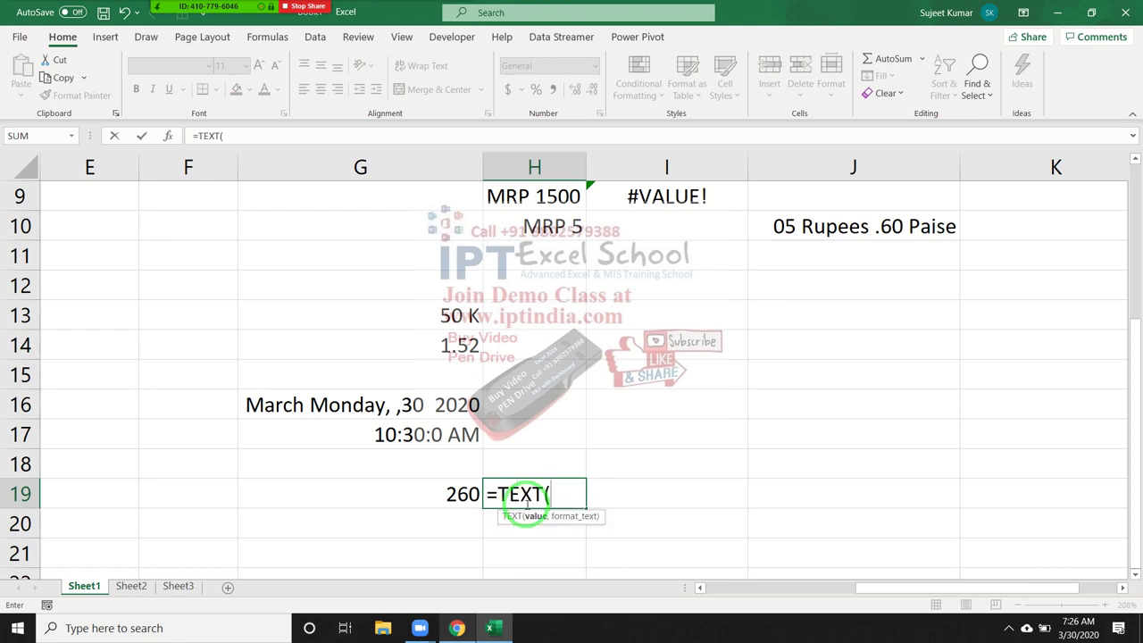
pyautogui.press('Left')
pyautogui.write(',[')
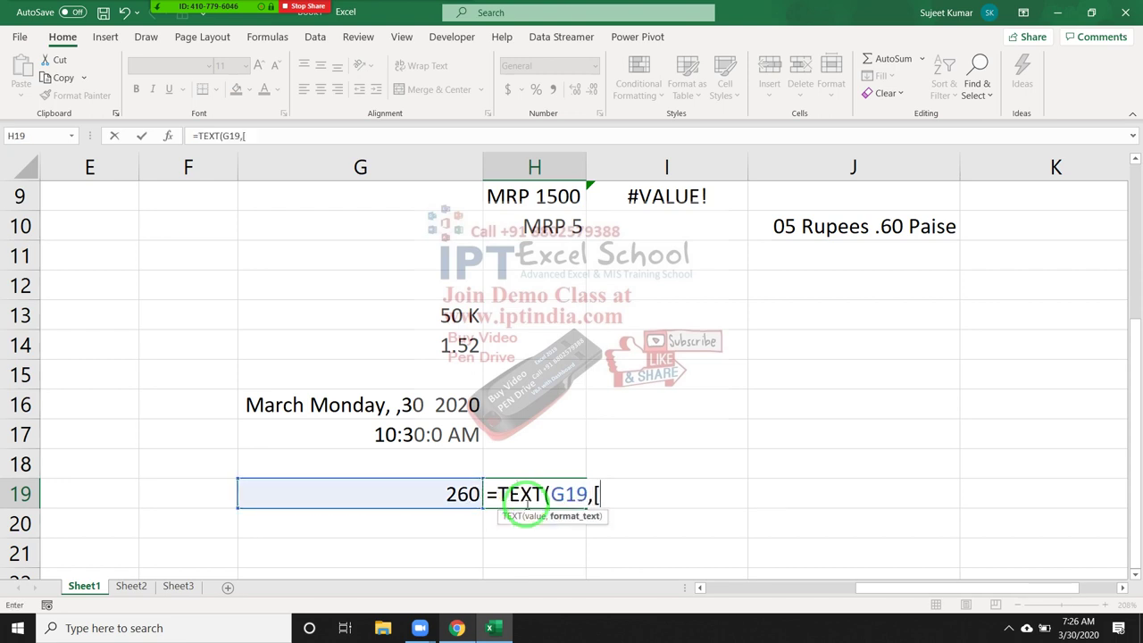
pyautogui.write('h')
pyautogui.press('BackSpace')
pyautogui.write('m]')
pyautogui.press('Return')
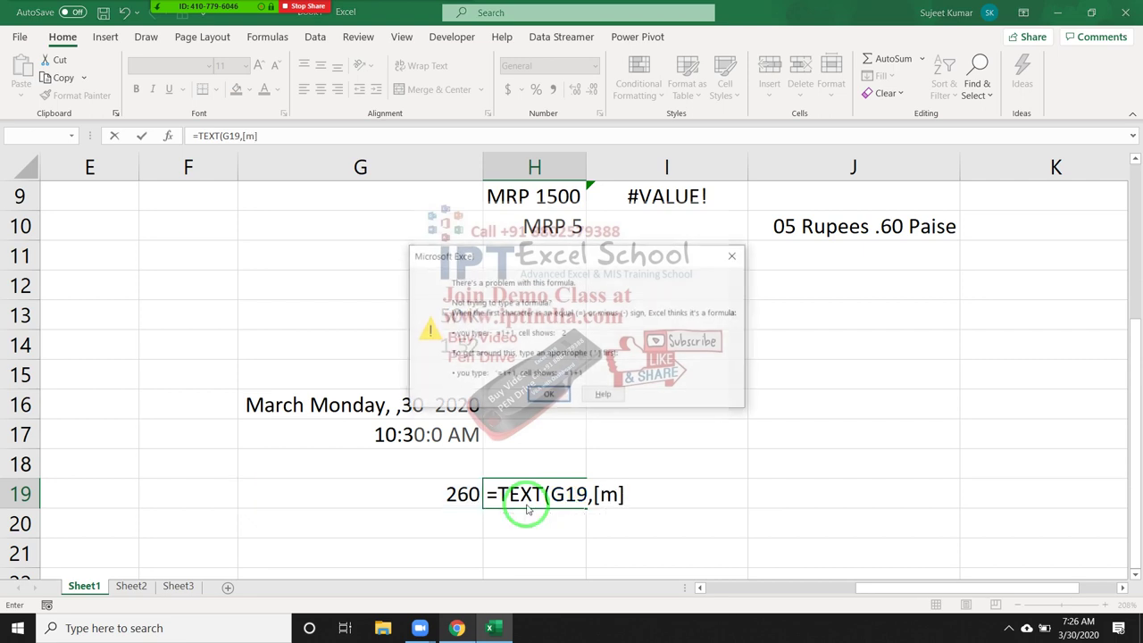
pyautogui.press('Return')
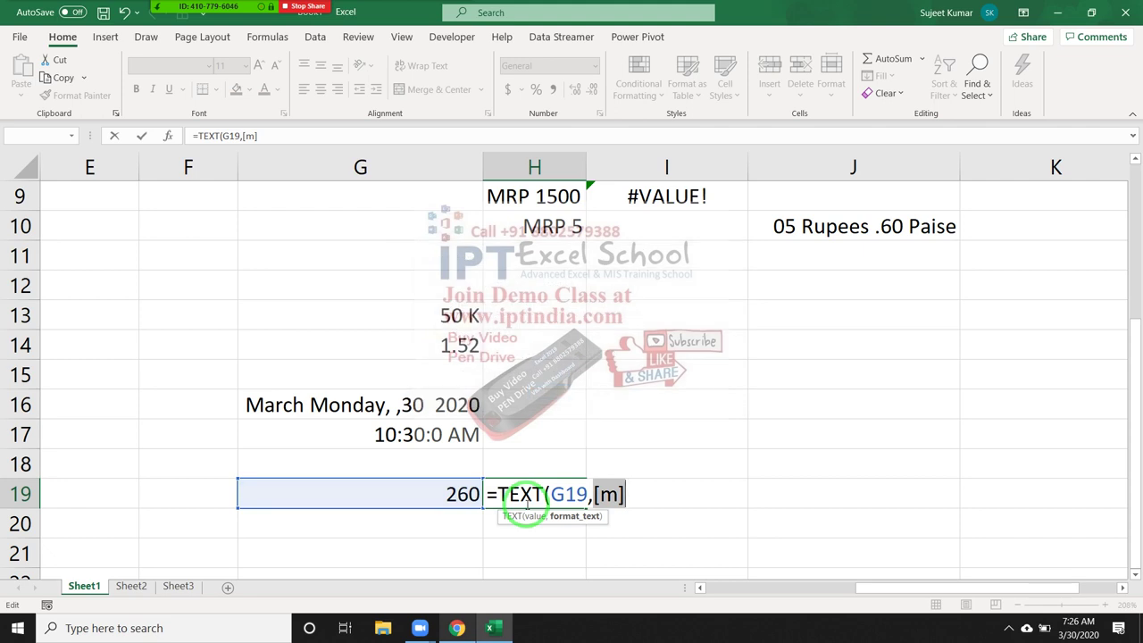
pyautogui.press('Left')
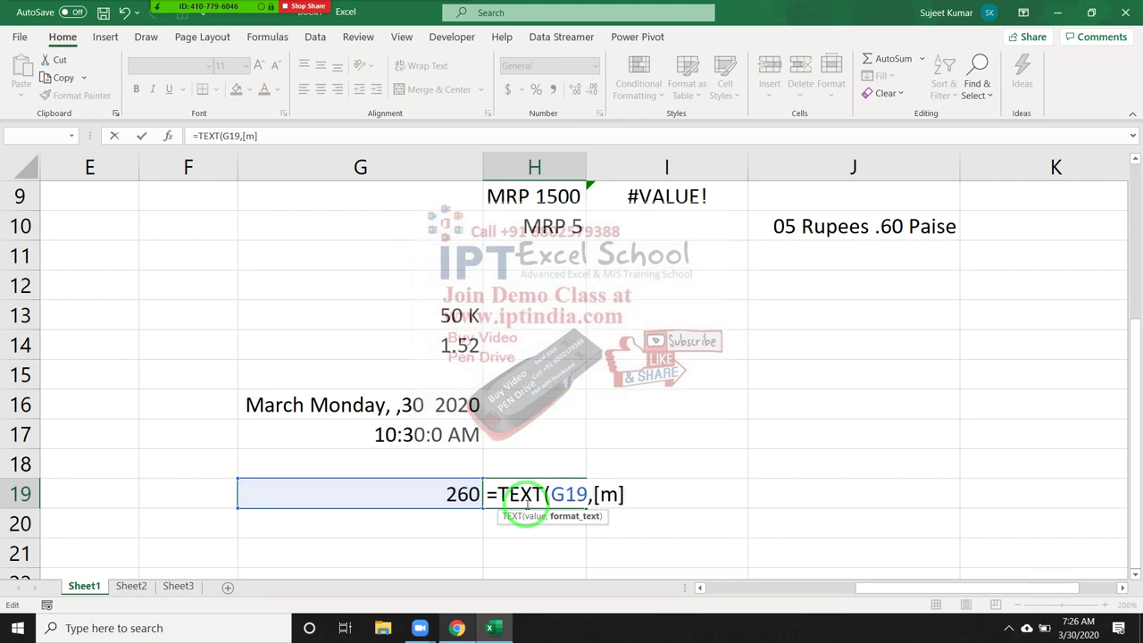
pyautogui.write('"')
pyautogui.press('Right')
pyautogui.press('Right')
pyautogui.press('Right')
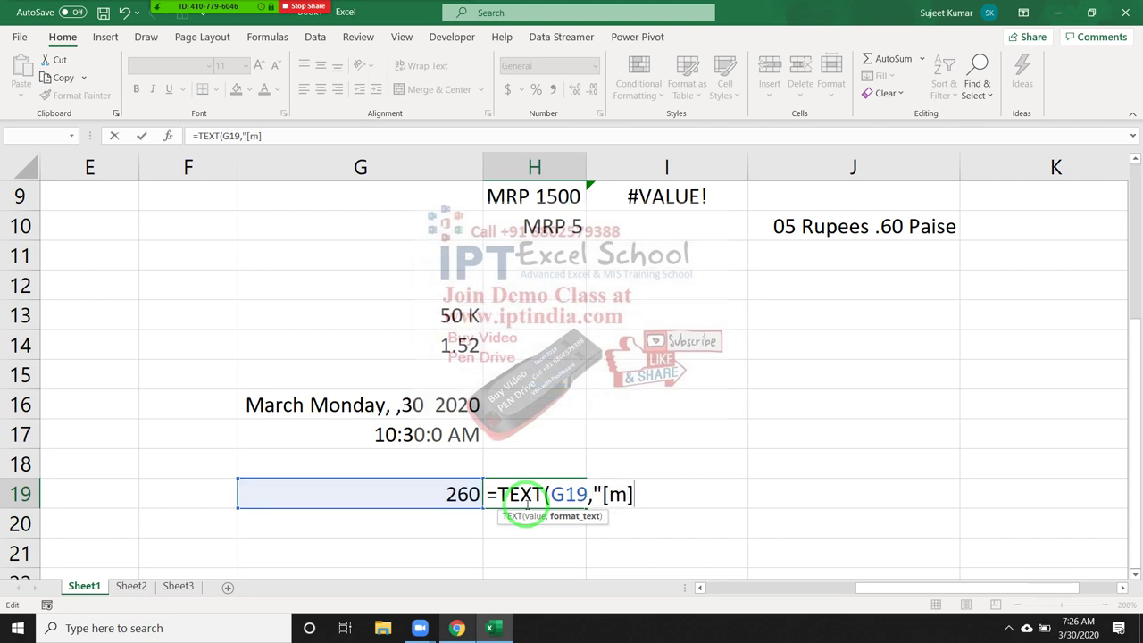
pyautogui.write('"')
pyautogui.press('Return')
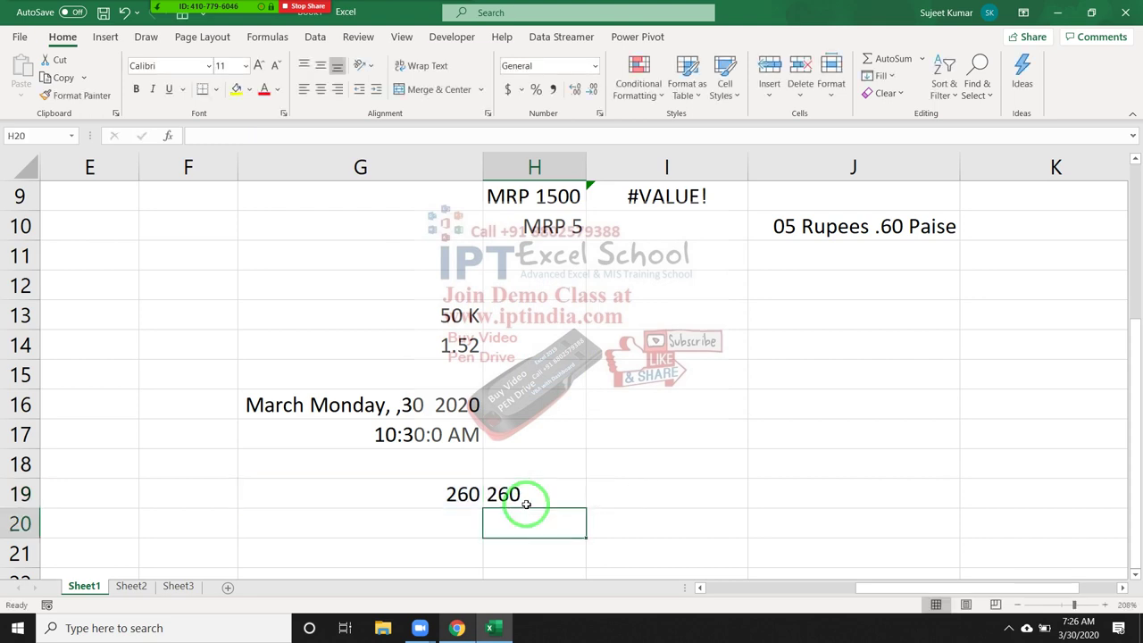
pyautogui.click(526, 500)
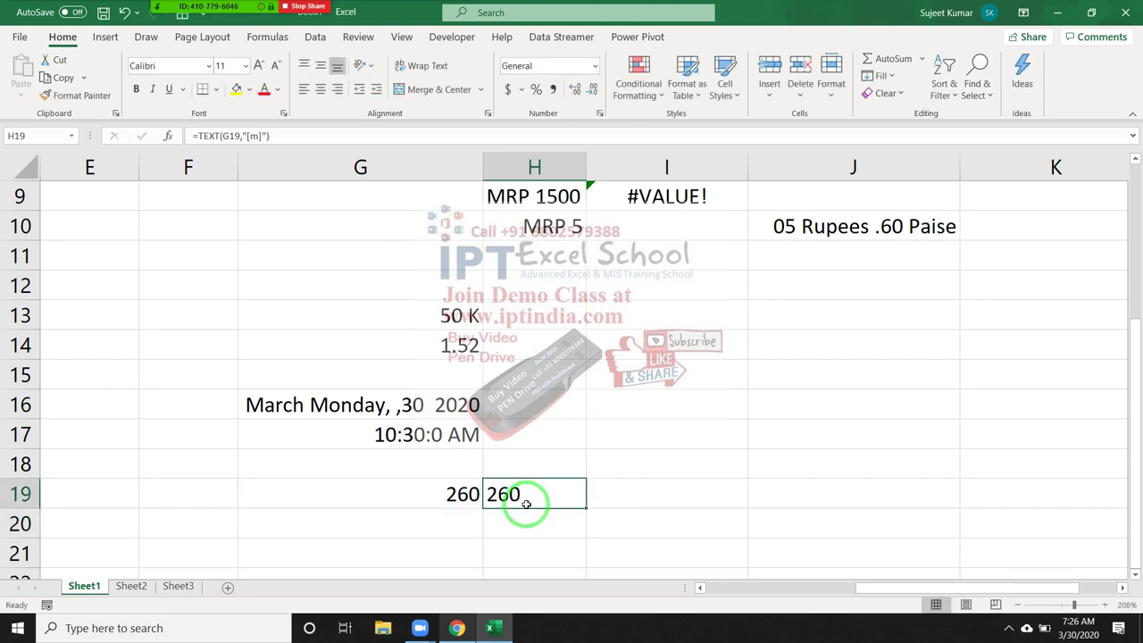
# In the browser's Gmail tab, search 'custom Format' and open the 'Custom Format Link' email.
pyautogui.click(455, 628)
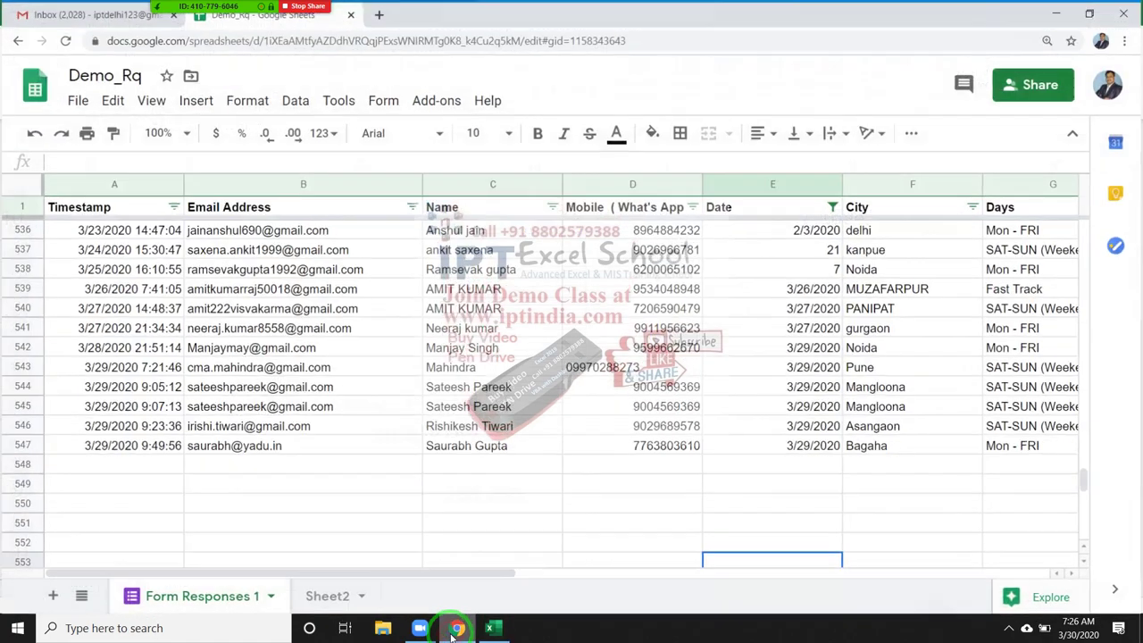
pyautogui.click(81, 11)
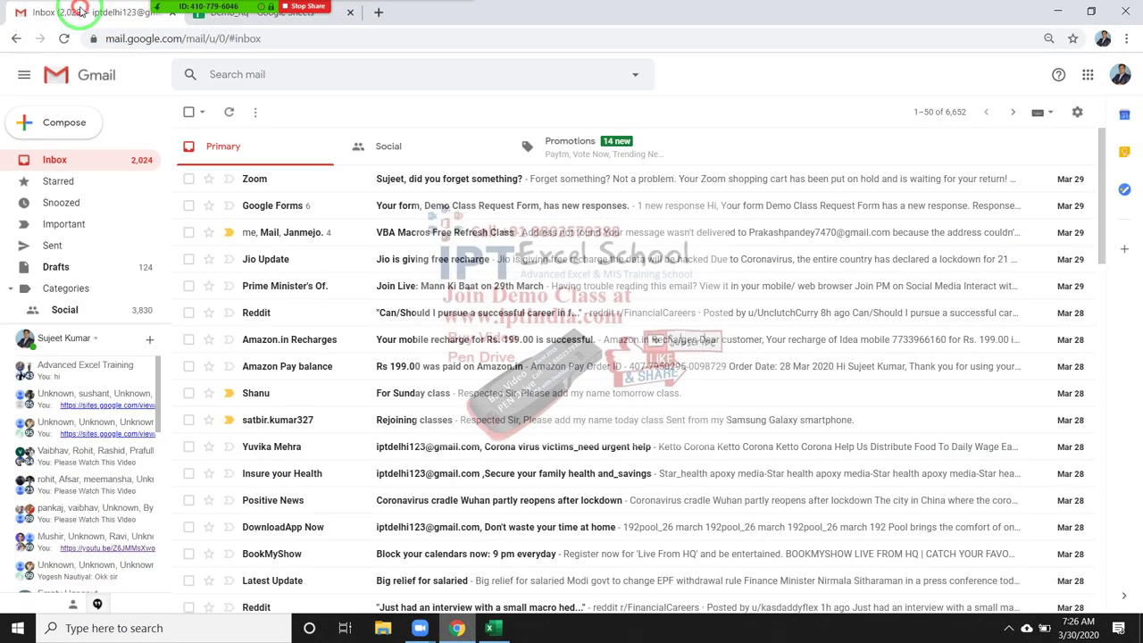
pyautogui.click(280, 80)
pyautogui.write('cus')
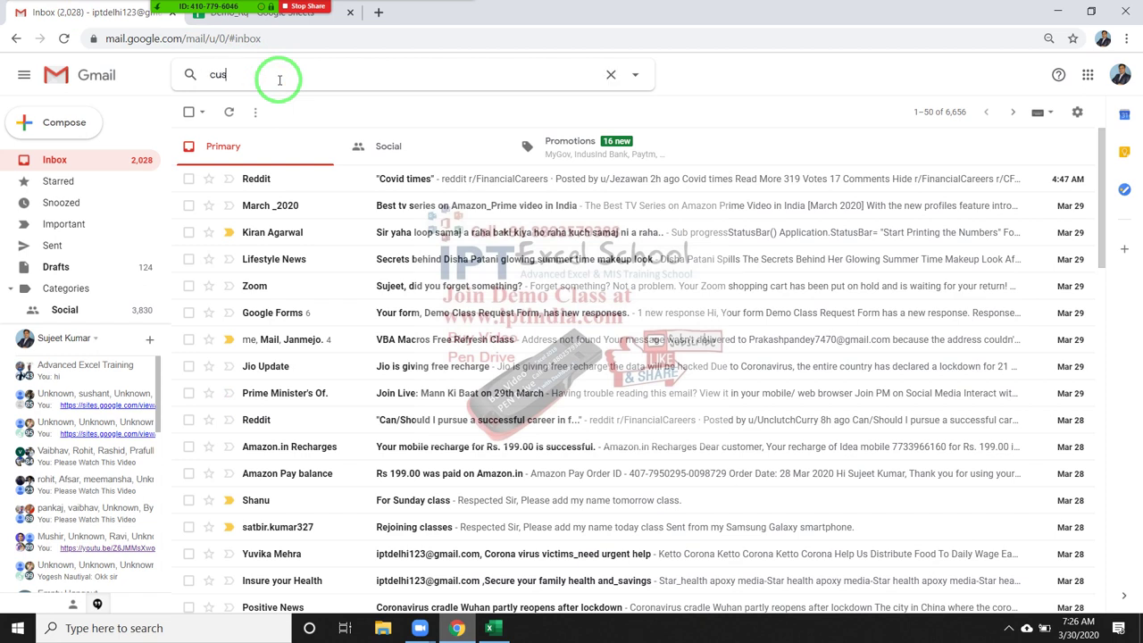
pyautogui.write('to')
pyautogui.write('m For')
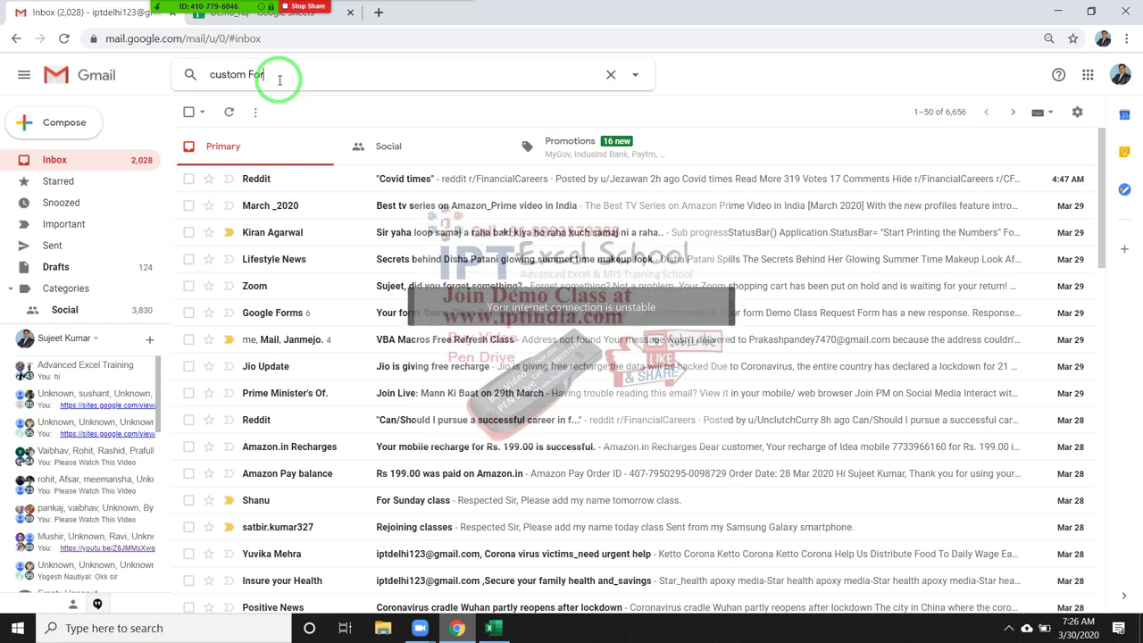
pyautogui.write('mat')
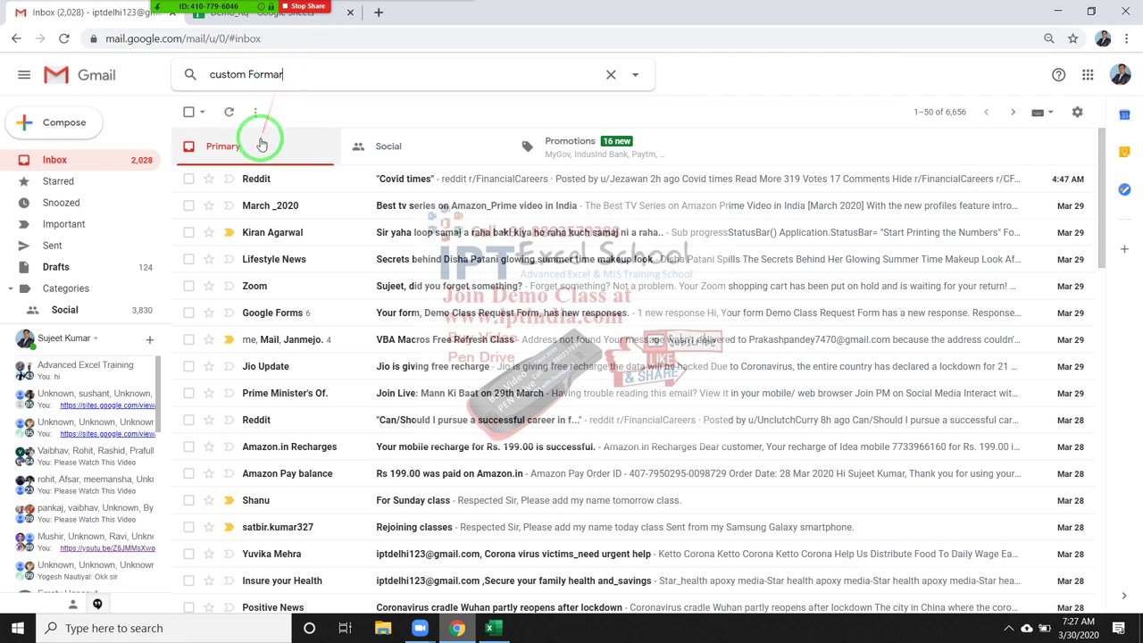
pyautogui.write('t')
pyautogui.press('BackSpace')
pyautogui.press('BackSpace')
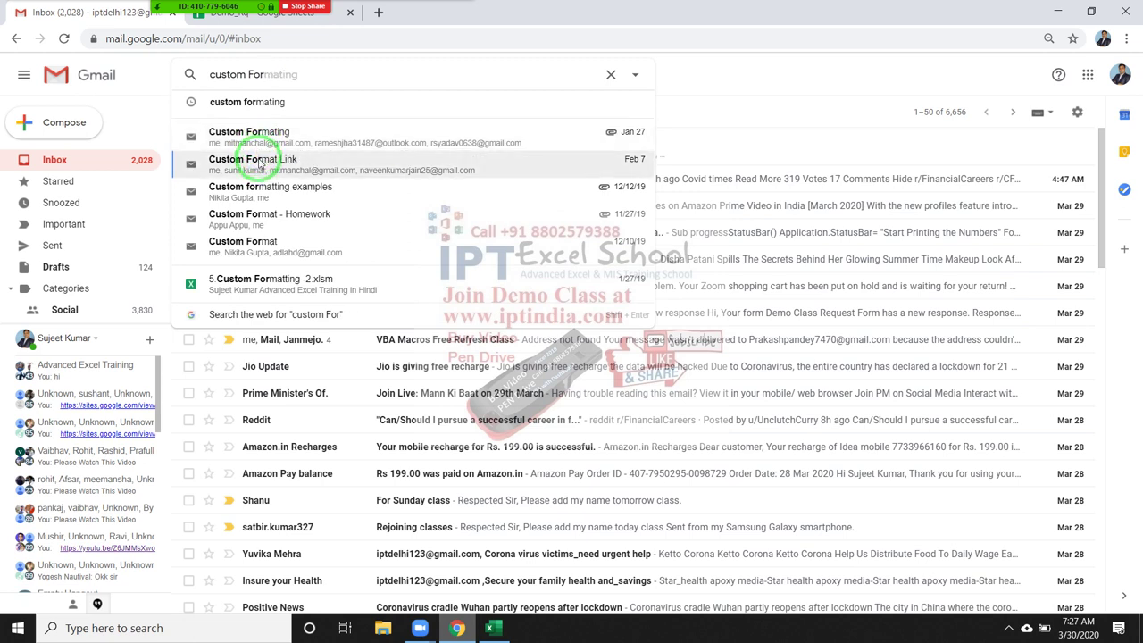
pyautogui.click(257, 166)
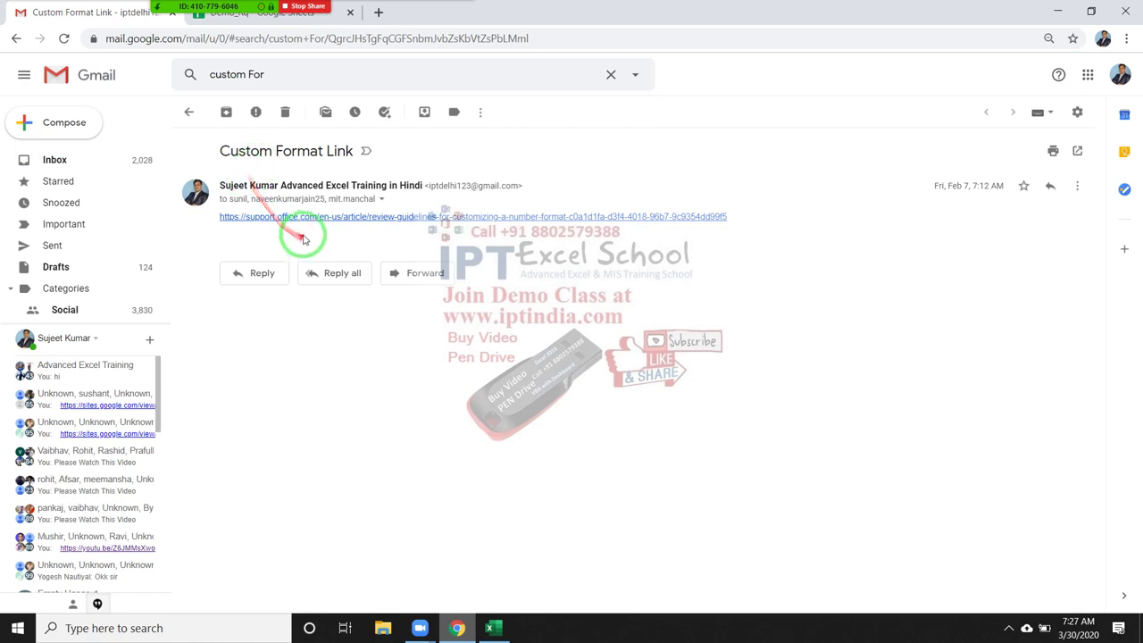
# Forward the email, adding a suggested contact as the recipient and removing an invalid entry.
pyautogui.click(413, 275)
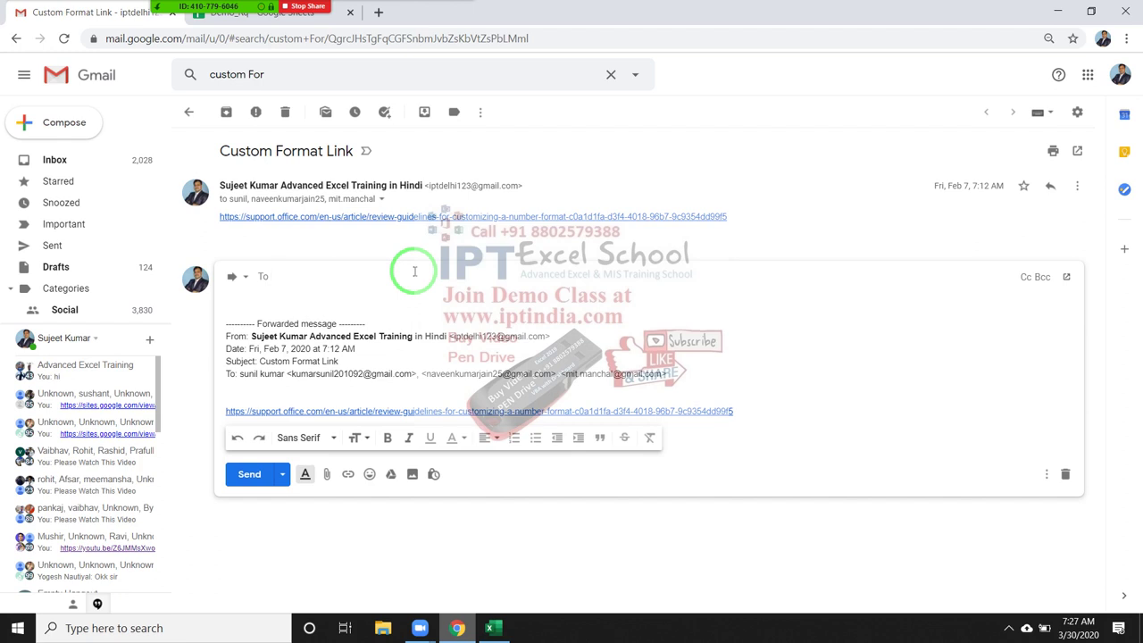
pyautogui.write('ra')
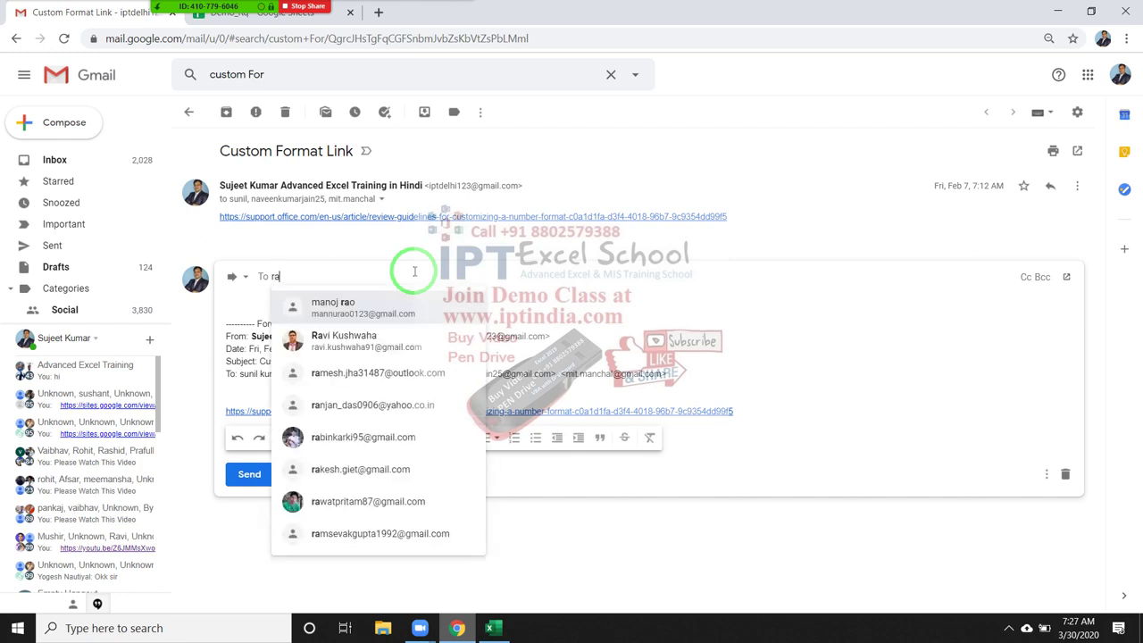
pyautogui.write('k')
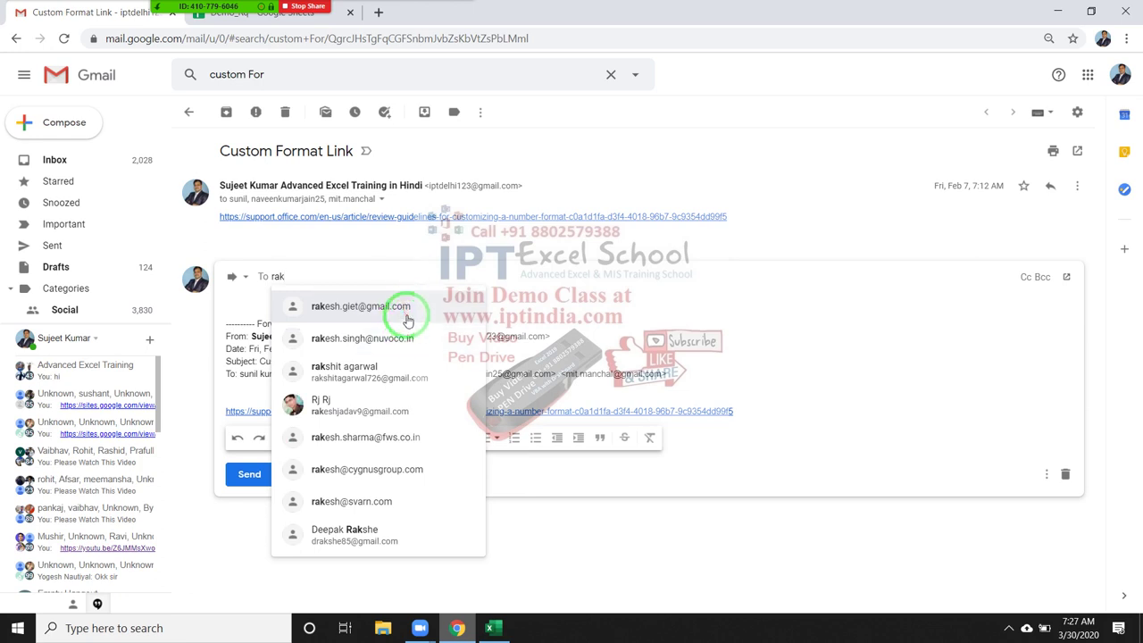
pyautogui.click(407, 320)
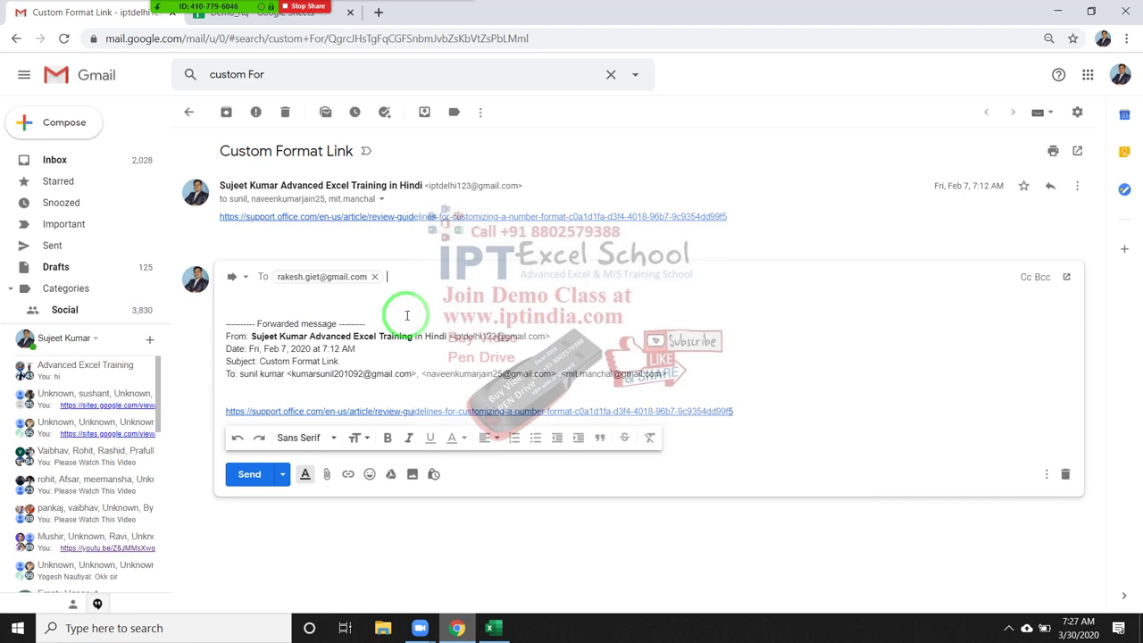
pyautogui.write('ma')
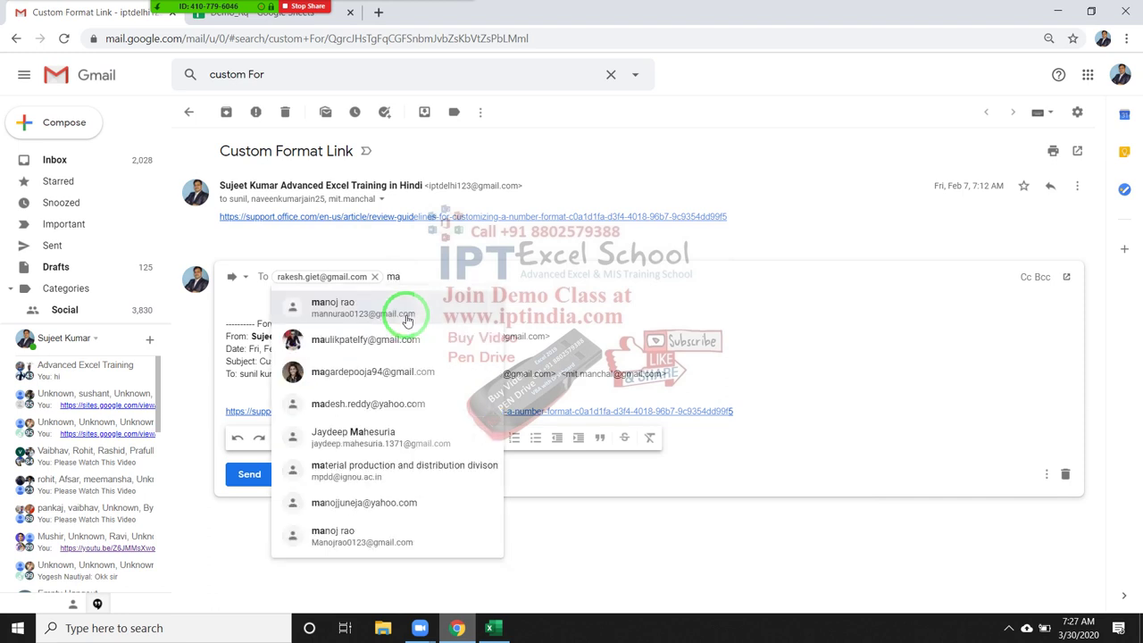
pyautogui.press('BackSpace')
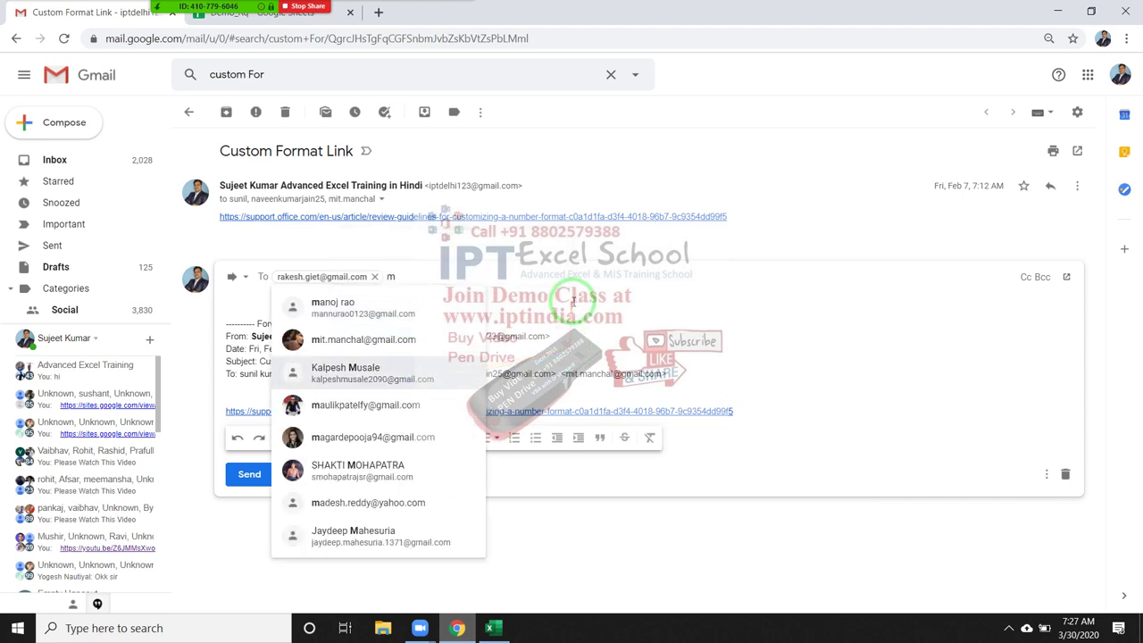
pyautogui.click(572, 300)
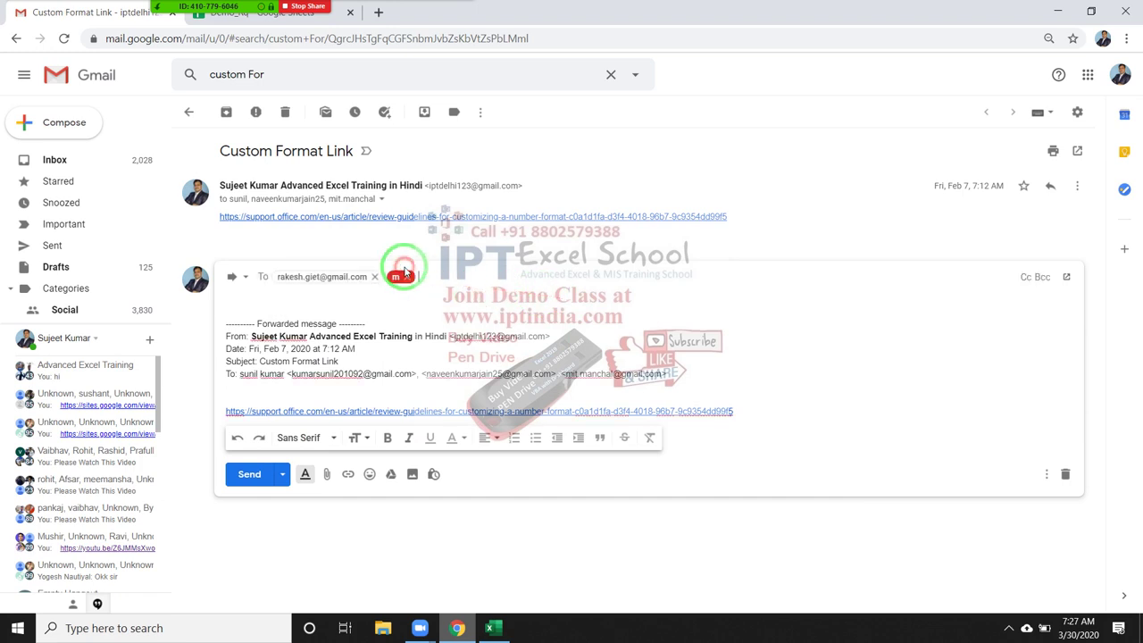
pyautogui.click(406, 276)
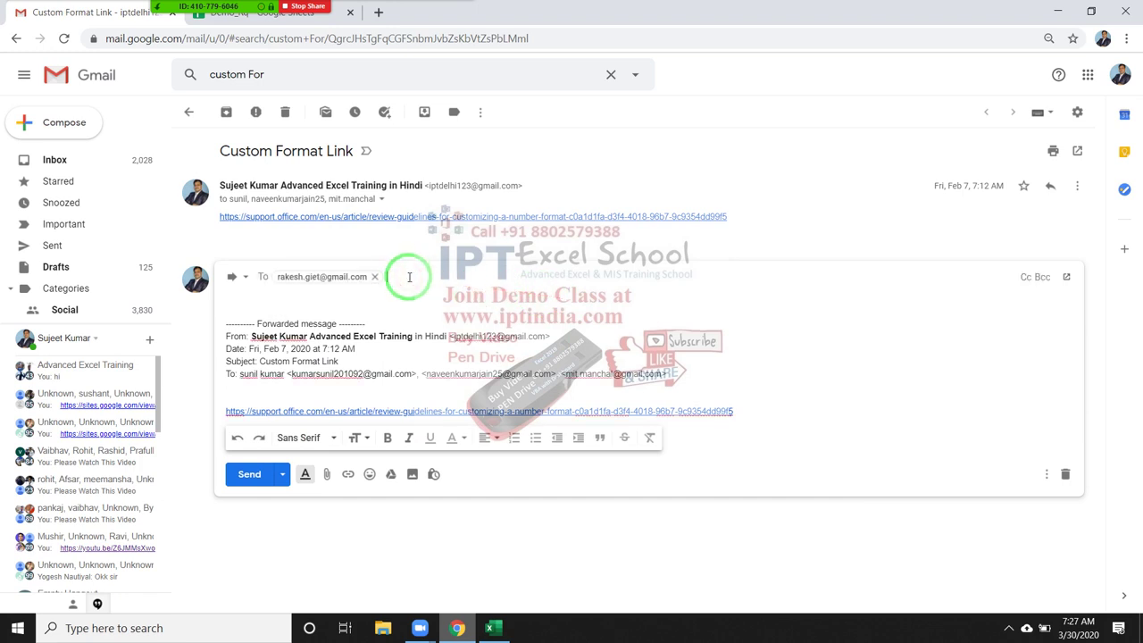
pyautogui.write('sa')
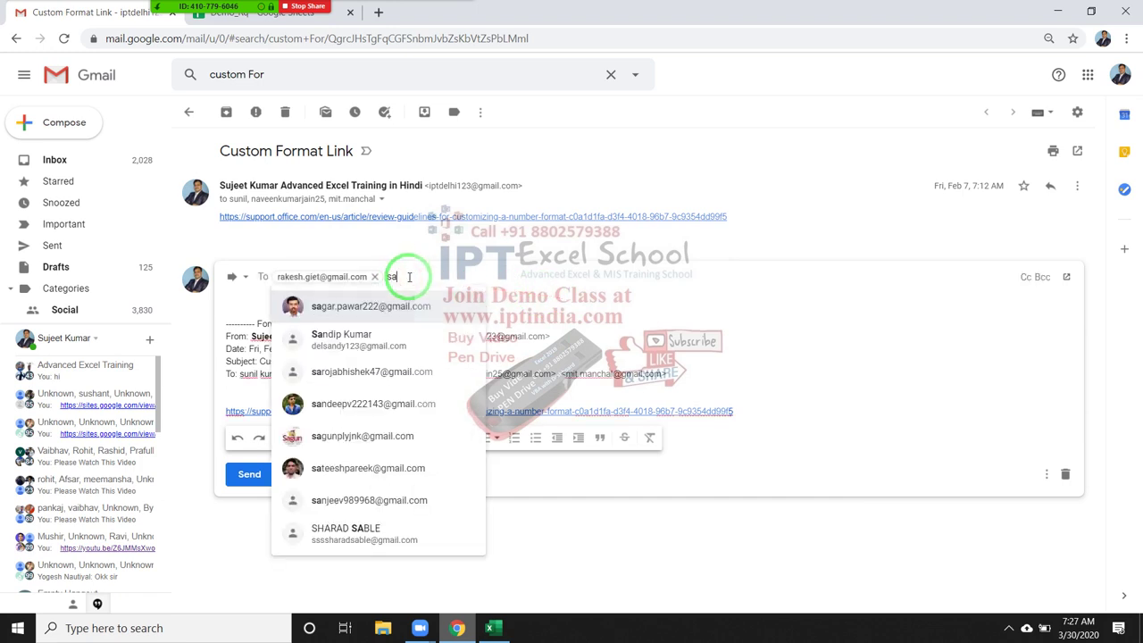
pyautogui.write('v')
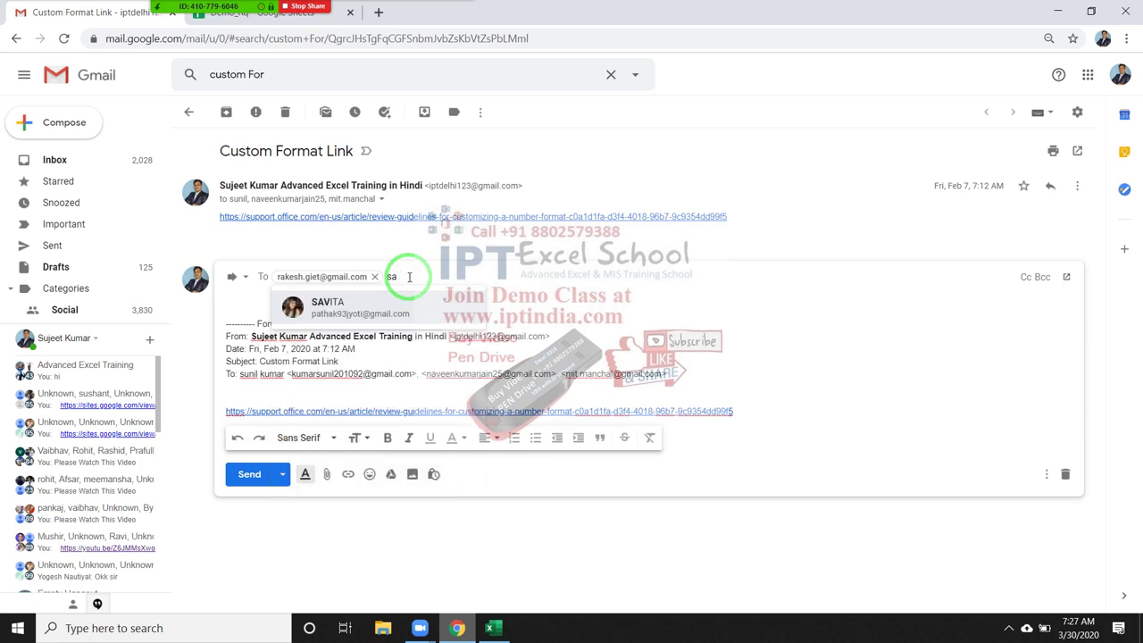
pyautogui.press('BackSpace')
pyautogui.press('BackSpace')
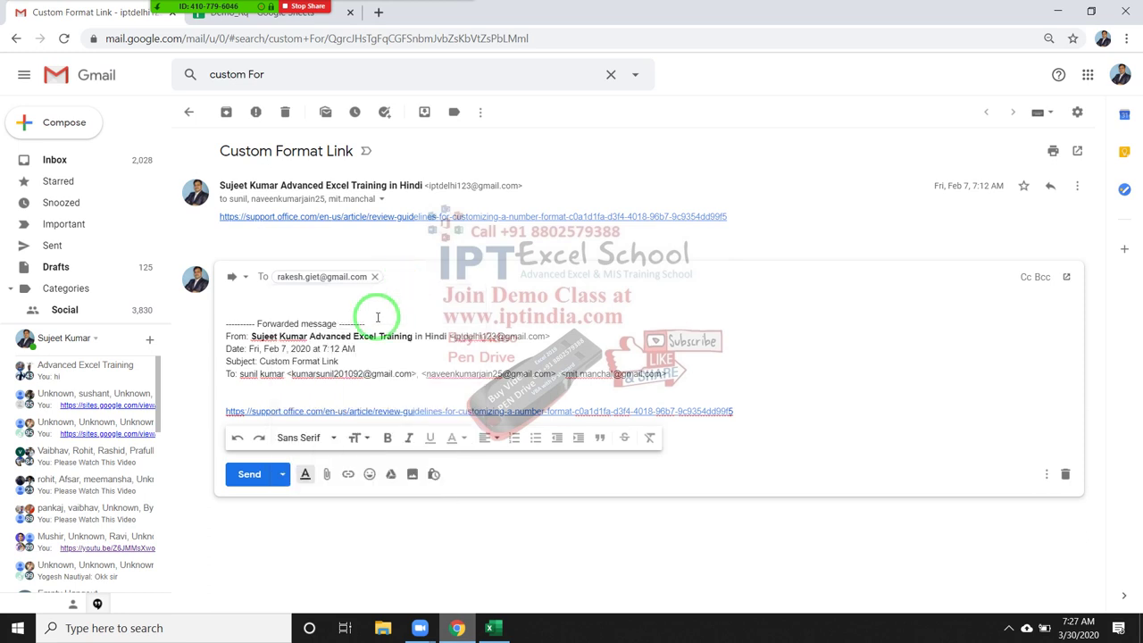
# Delete the forwarded-message header lines from the body, then show the desktop with Win+D.
pyautogui.click(283, 390)
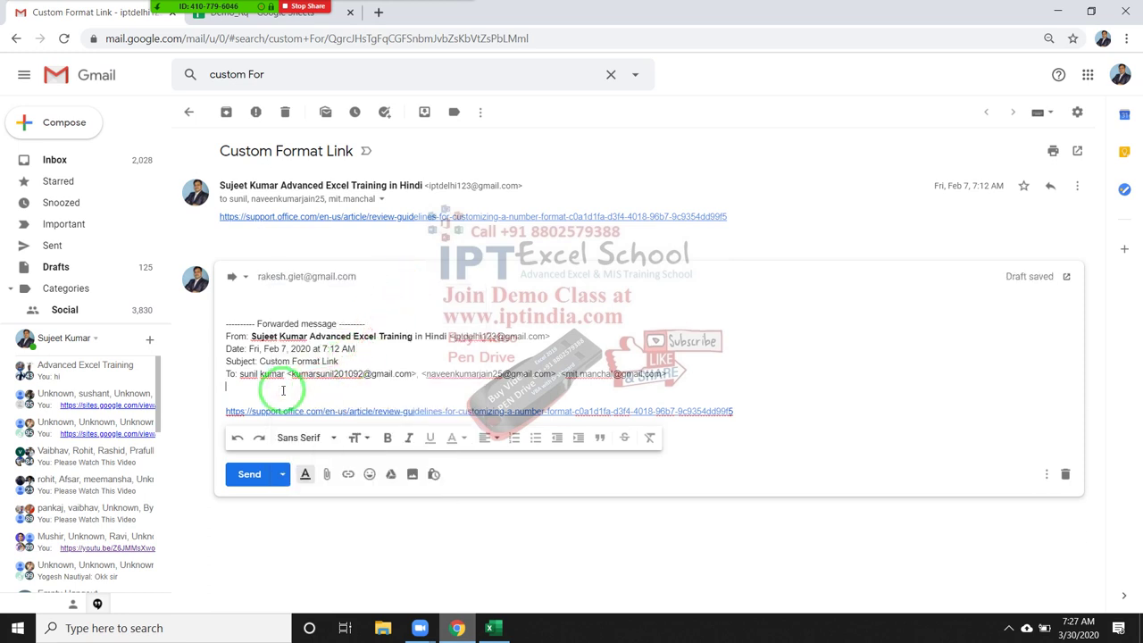
pyautogui.hotkey('shift', 'Up')
pyautogui.hotkey('shift', 'Up')
pyautogui.hotkey('shift', 'Up')
pyautogui.hotkey('shift', 'Up')
pyautogui.hotkey('shift', 'Up')
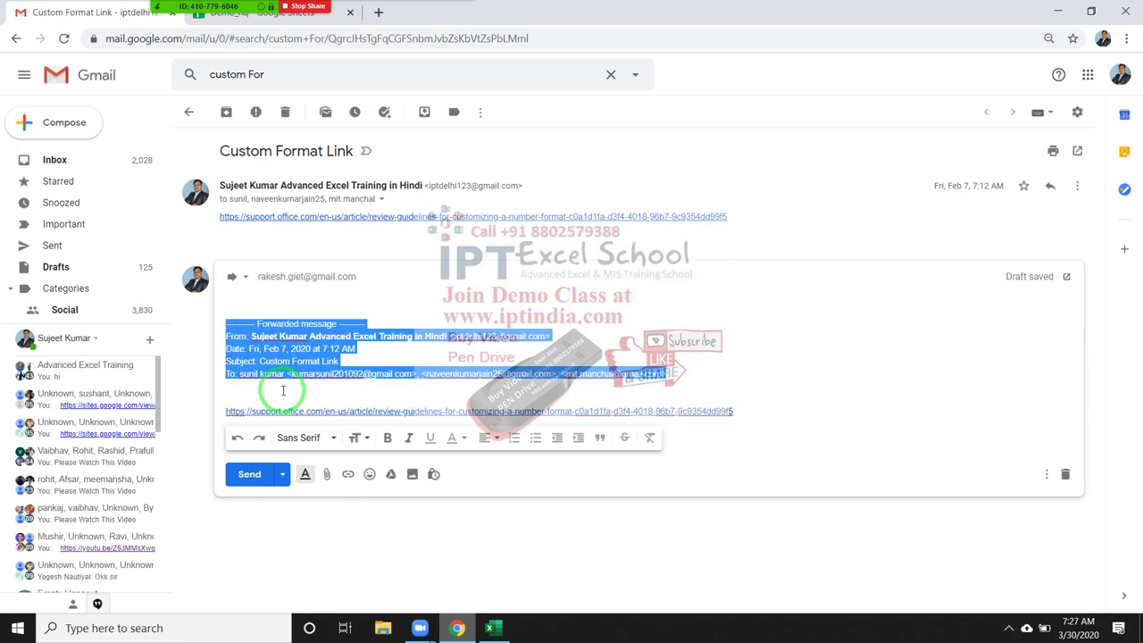
pyautogui.press('BackSpace')
pyautogui.press('super+d')
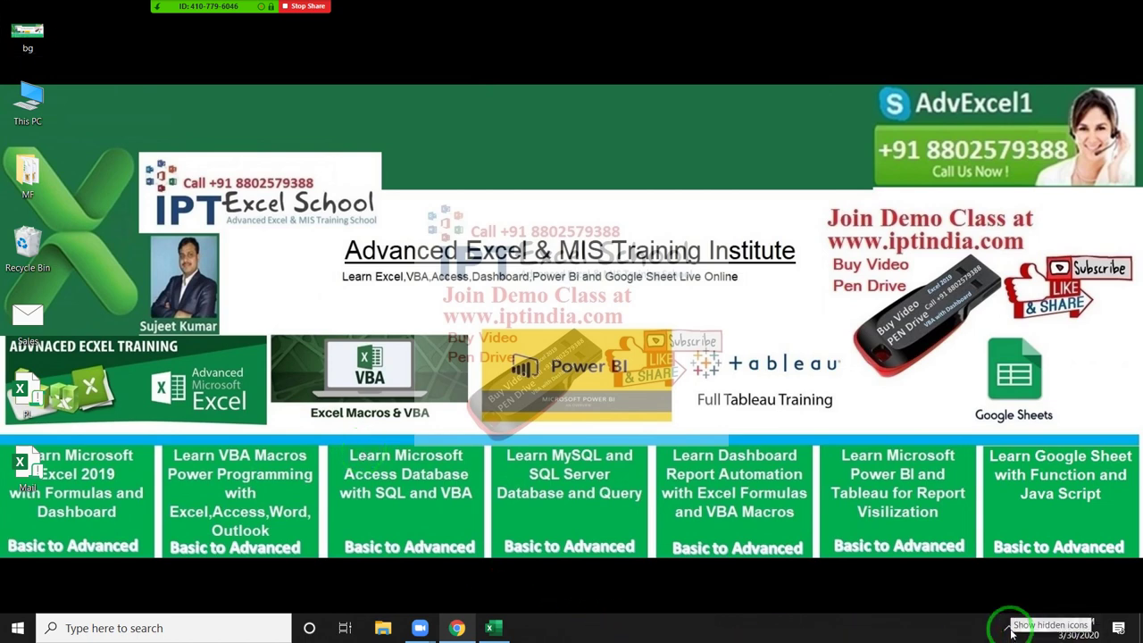
# Bring up the screen recorder's control toolbar via the system tray's hidden-icons chevron.
pyautogui.click(1010, 630)
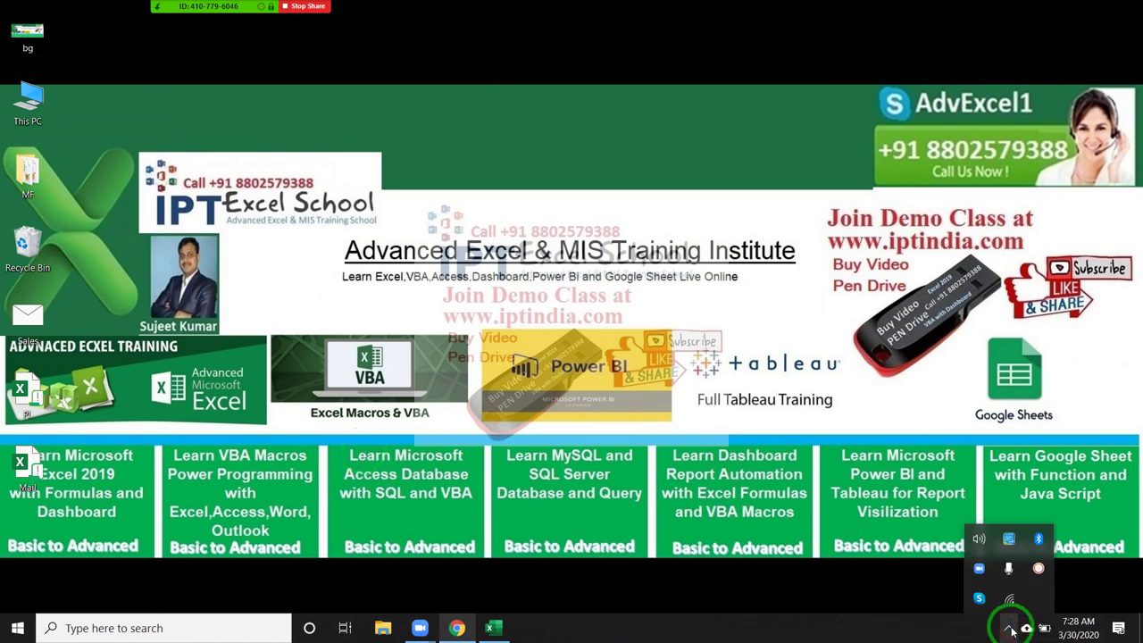
pyautogui.click(1038, 568)
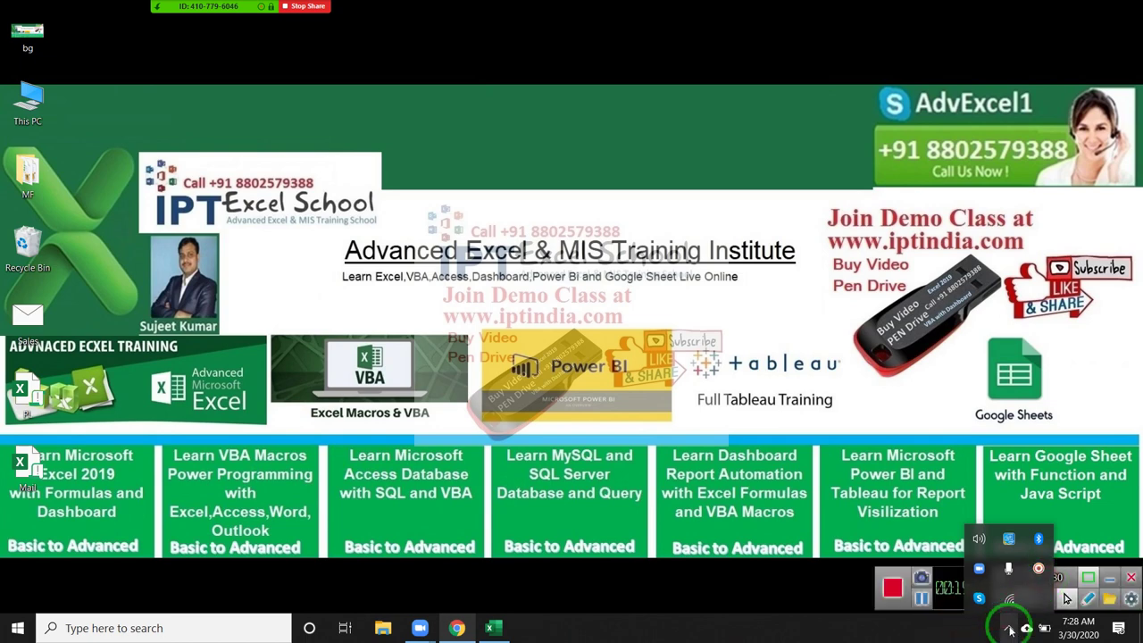